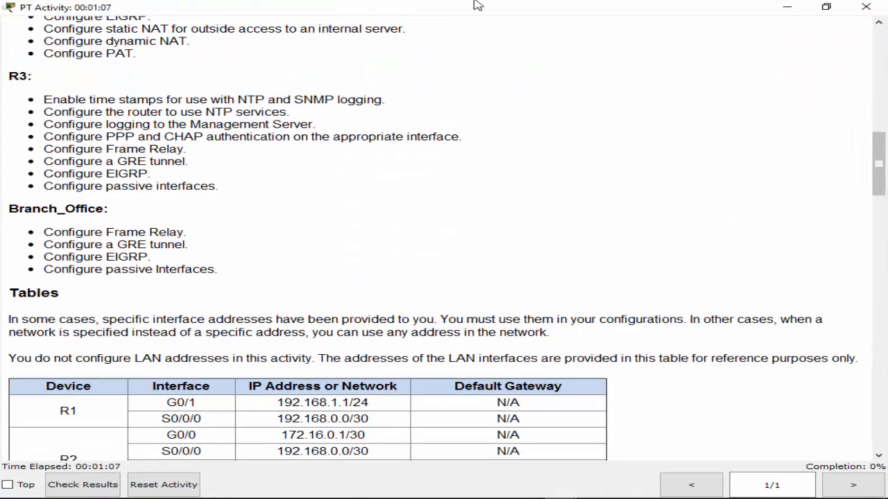
- Move the activity instructions out of the way and try to open router R3's configuration
left_click_drag(476, 4, 887, 163)
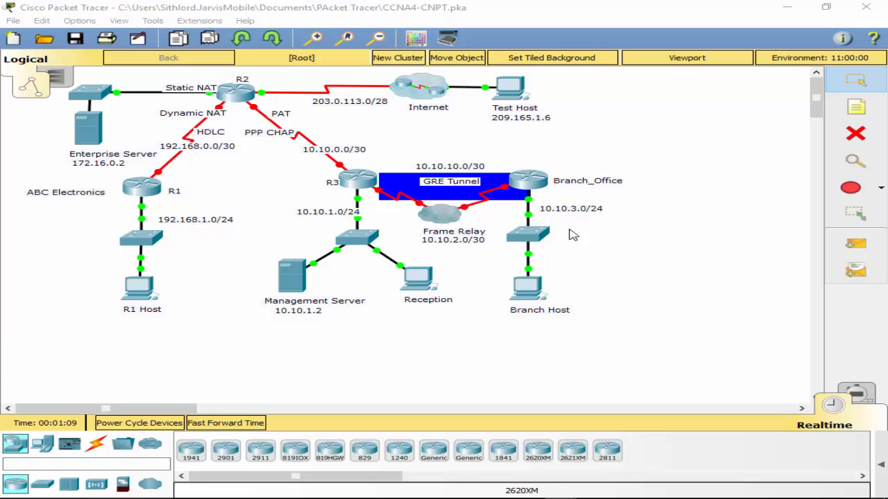
left_click(358, 183)
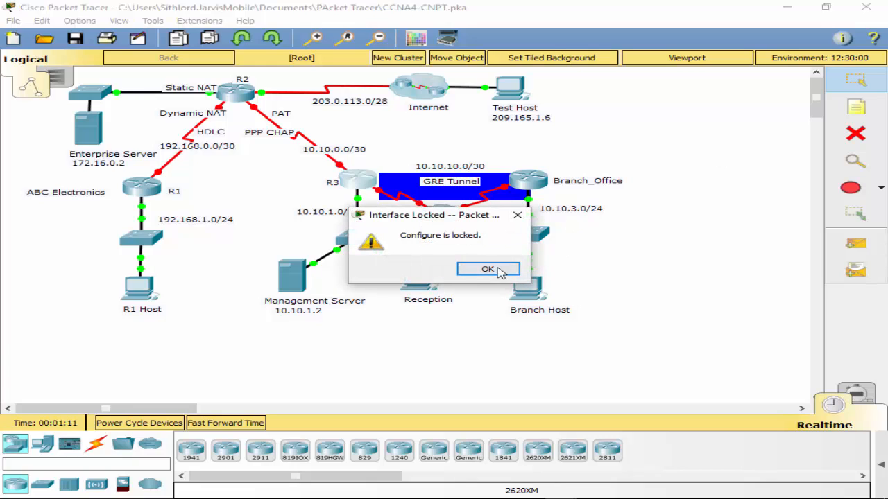
left_click(497, 270)
- Connect a console cable from Branch Host's RS 232 port to the Branch_Office router's Console port
left_click(98, 446)
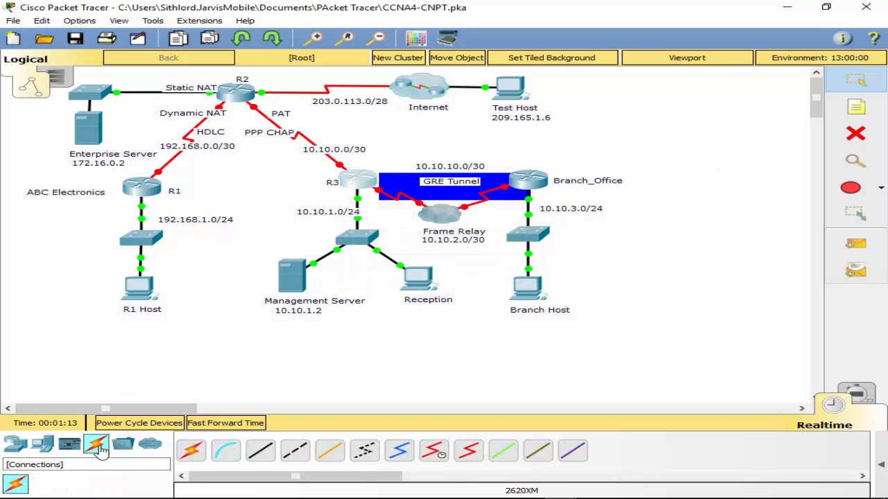
left_click(226, 451)
left_click(521, 305)
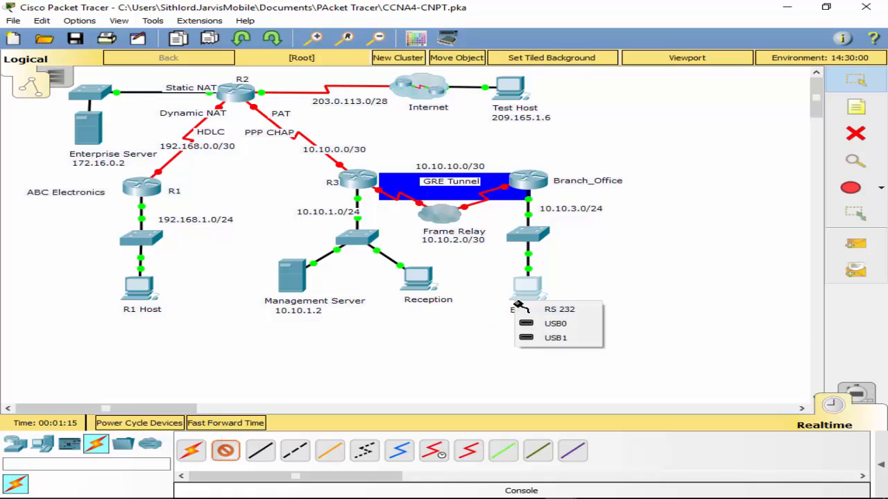
left_click(555, 310)
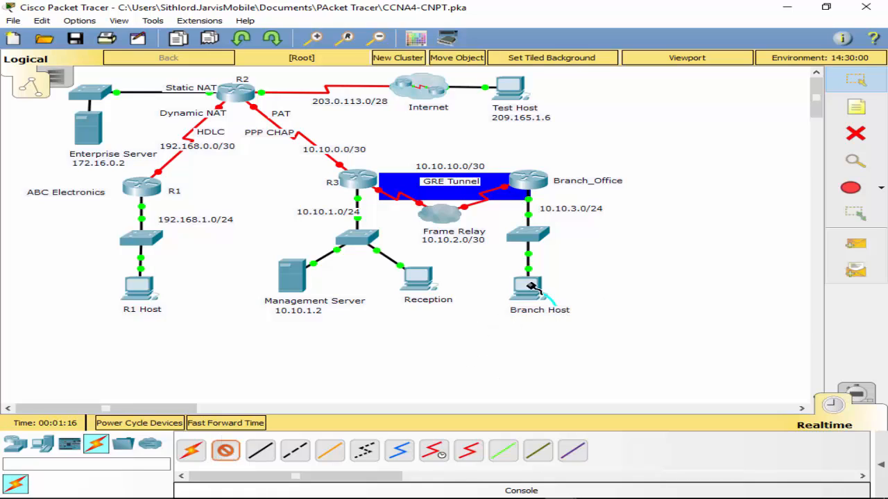
left_click(518, 183)
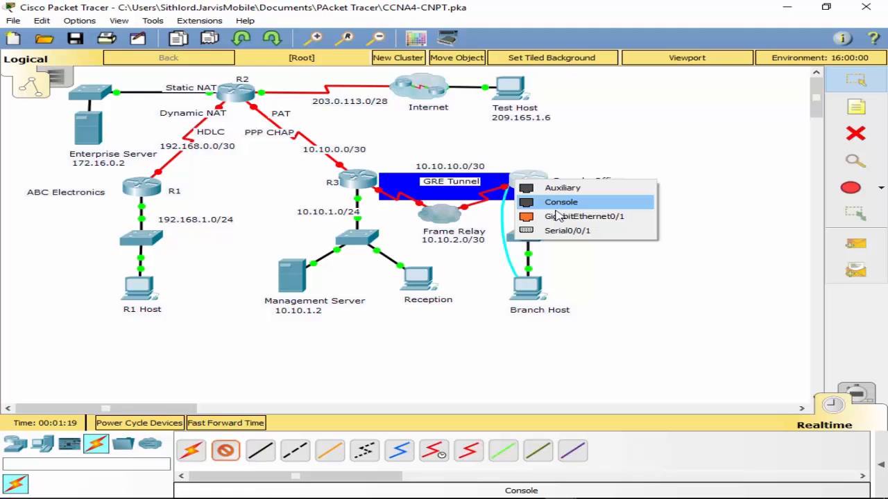
left_click(559, 204)
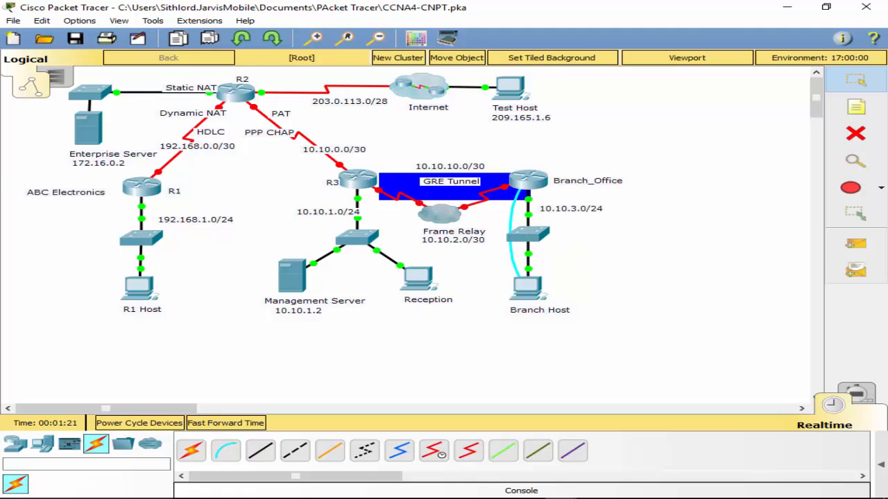
- Open a terminal session on Branch Host and enter global configuration mode on the Branch_Office router
left_click(527, 285)
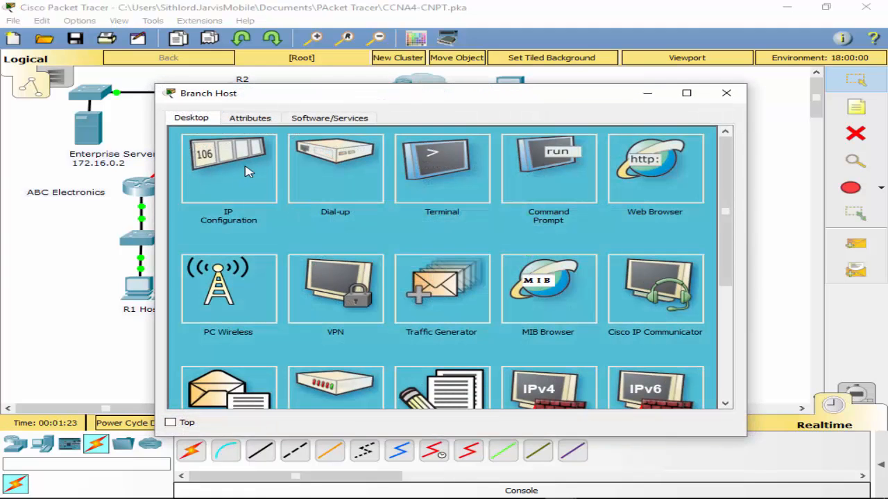
left_click(417, 165)
left_click(703, 261)
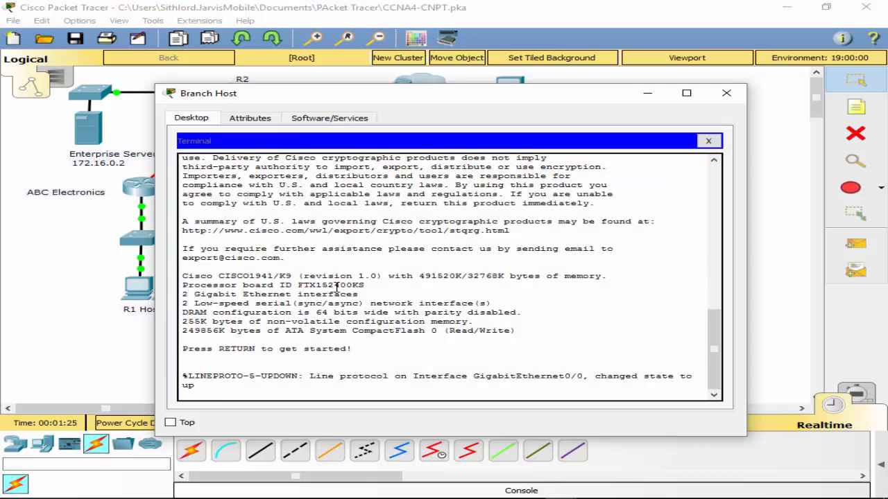
key("Return")
type("en")
key("Return")
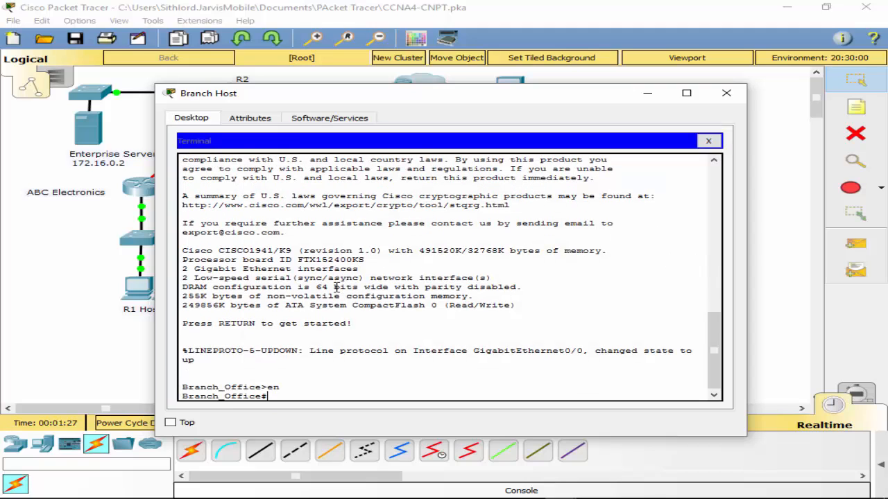
type("conf t")
key("Return")
- Assign 10.10.3.1 with mask 255.255.255.0 to interface g0/0 on Branch_Office and enable the interface
type("i")
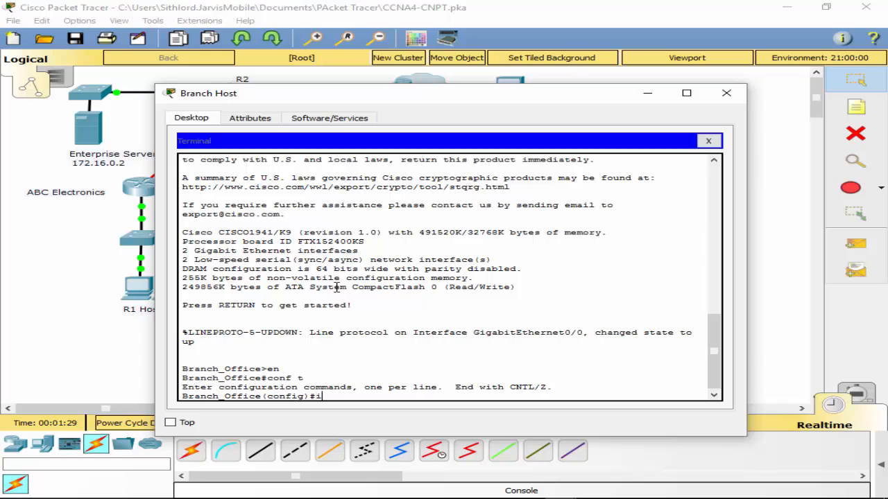
type("nt g0/0")
key("Return")
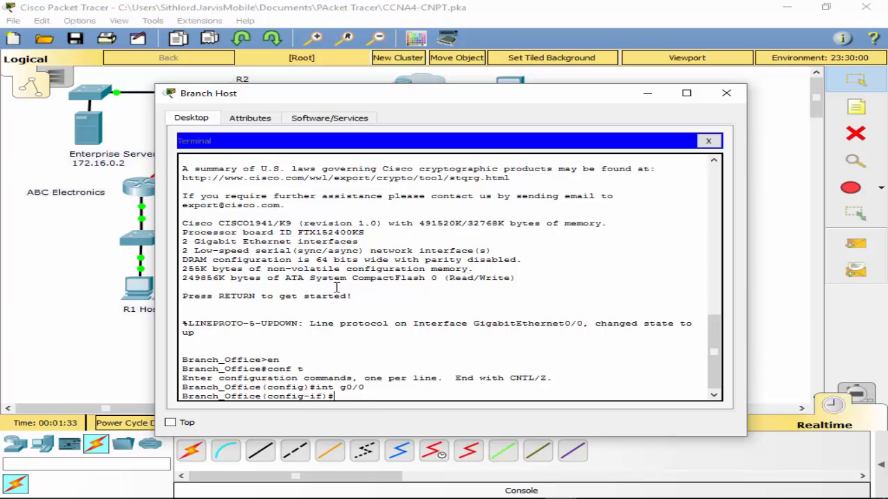
type("ip add 10.10.3.1 255.255.255.0")
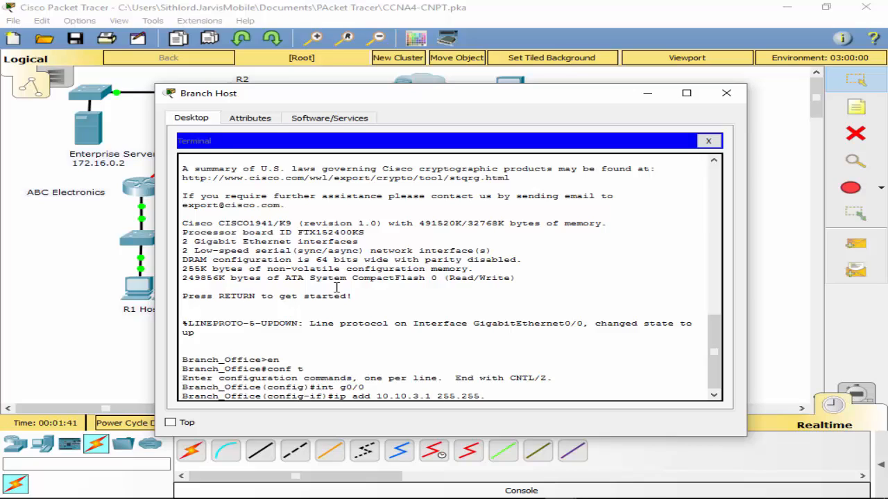
key("Return")
type("no shut")
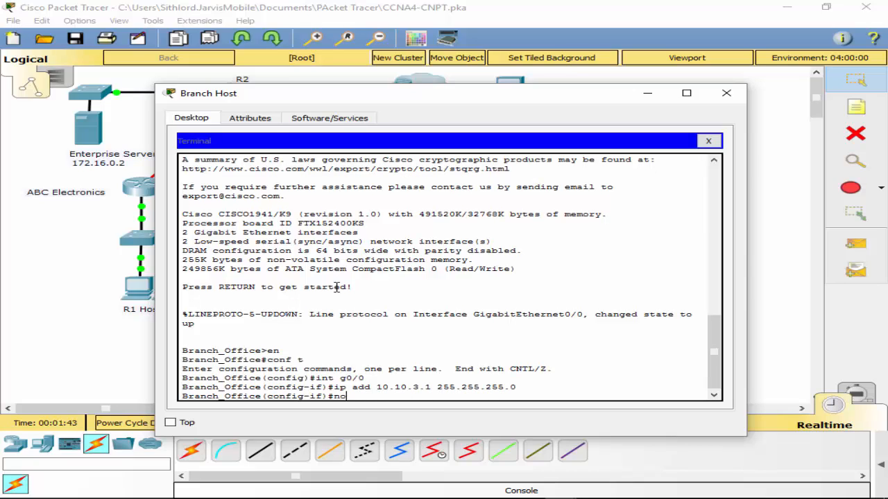
key("Return")
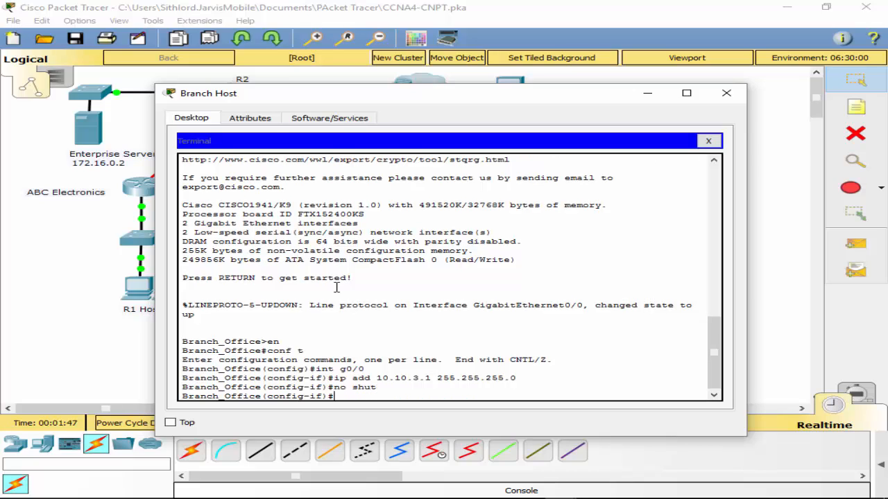
- Assign 10.10.2.2 with mask 255.255.255.252 to interface s0/0/0 on Branch_Office and enable the interface
type("int s0/0/0")
key("Return")
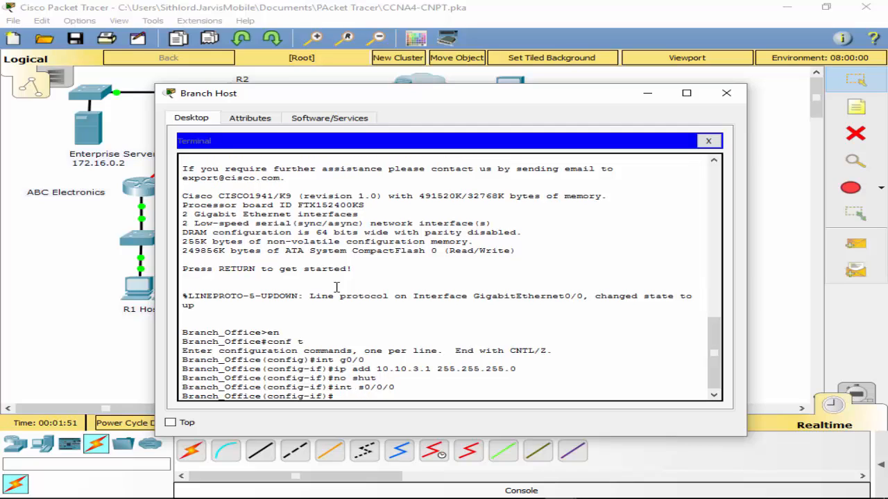
type("10.10.2.2 255.255.255.252")
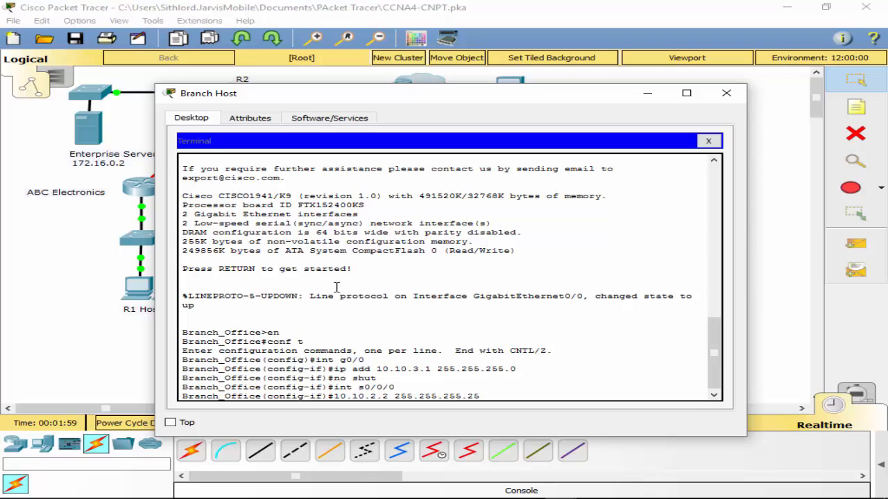
key("Return")
key("Up")
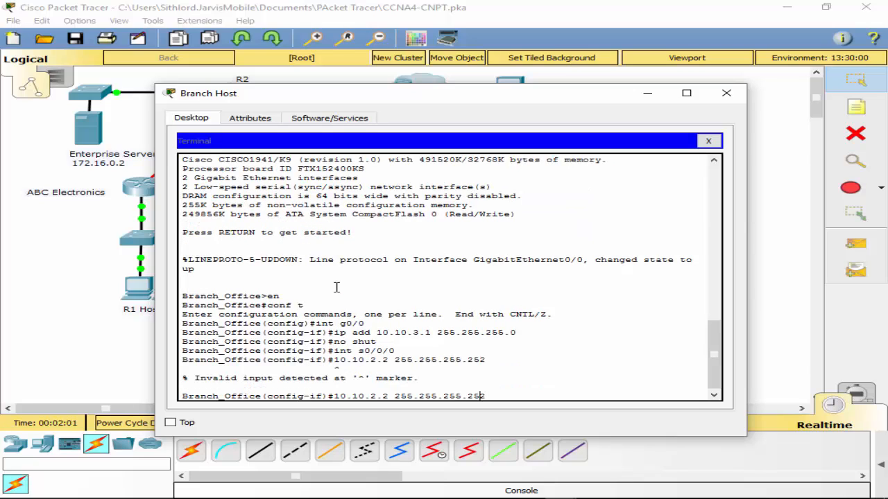
key("Home")
type("ip add")
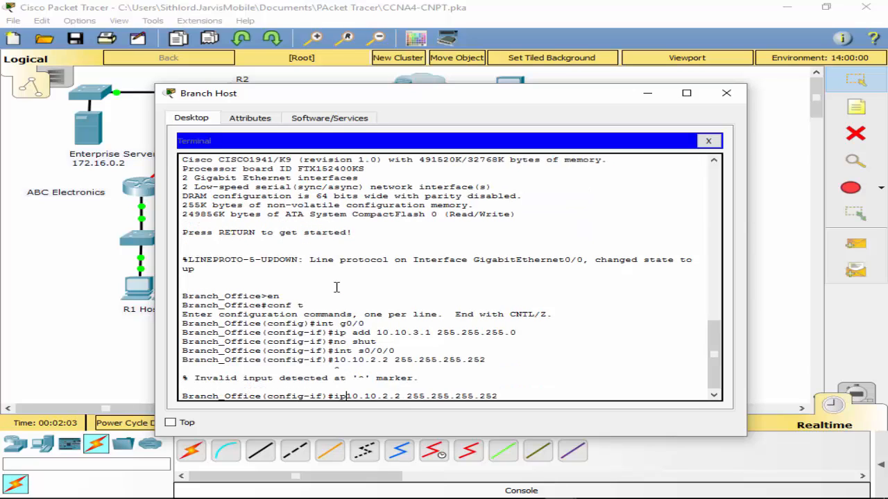
key("Return")
type("no shut")
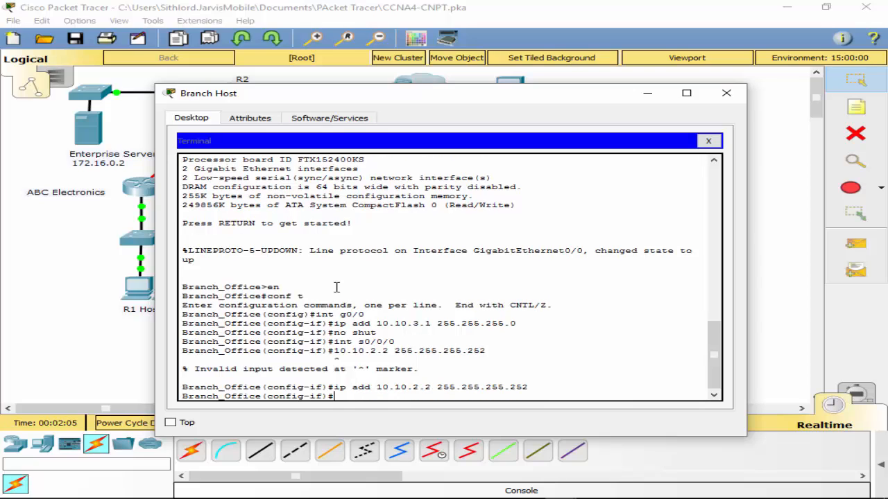
key("Return")
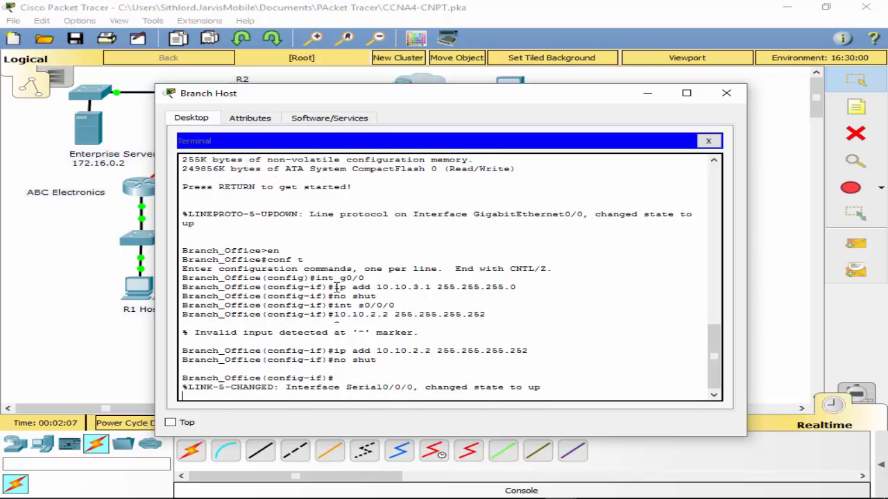
key("Return")
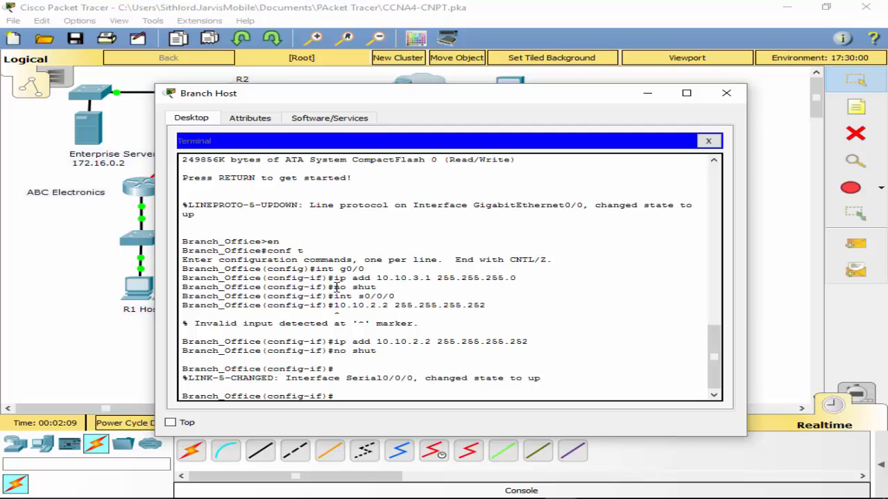
- Return to global configuration mode and create tunnel interface t0 on Branch_Office
type("int")
key("BackSpace")
key("BackSpace")
key("BackSpace")
type("exit")
key("Return")
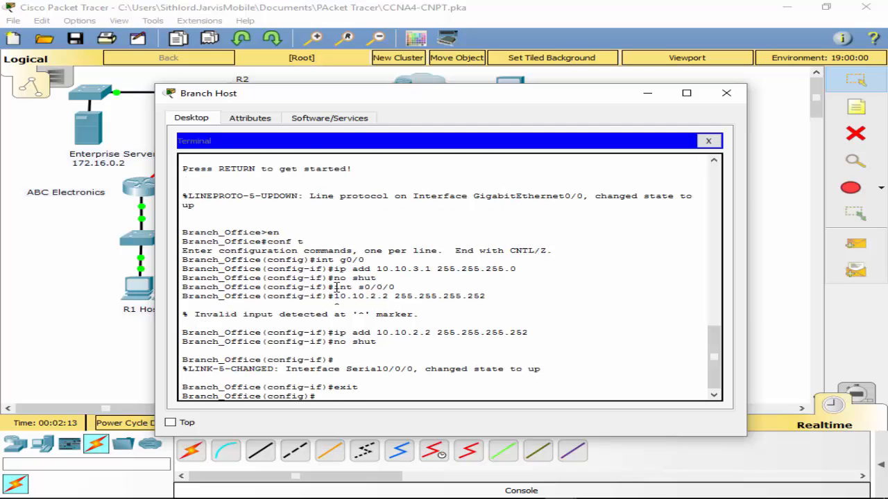
left_click_drag(450, 100, 503, 111)
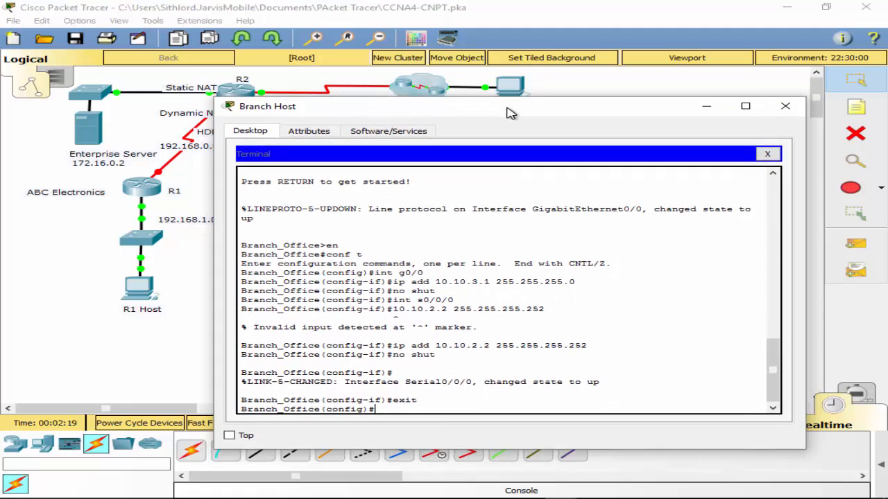
type("int t0")
key("Return")
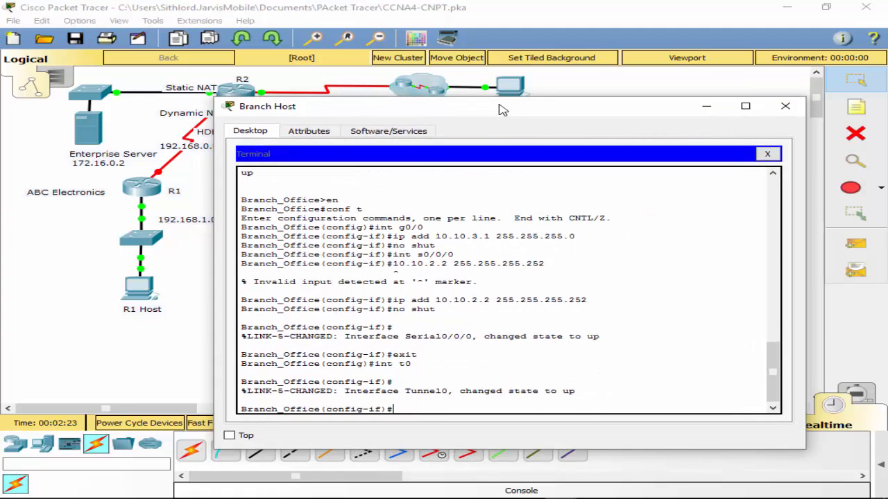
- Set the mode of tunnel interface t0 to gre ip
type("if)#tun")
key("Tab")
type("mo")
key("Tab")
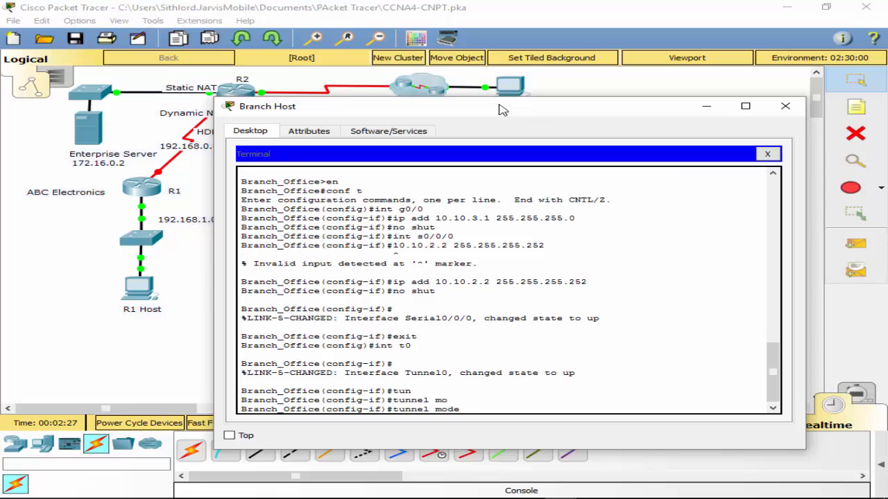
type("g")
key("Tab")
type("ip")
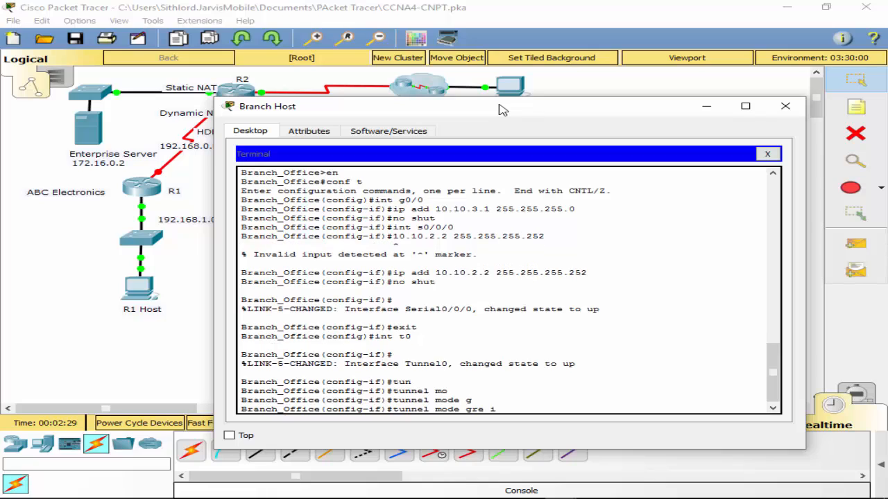
key("Return")
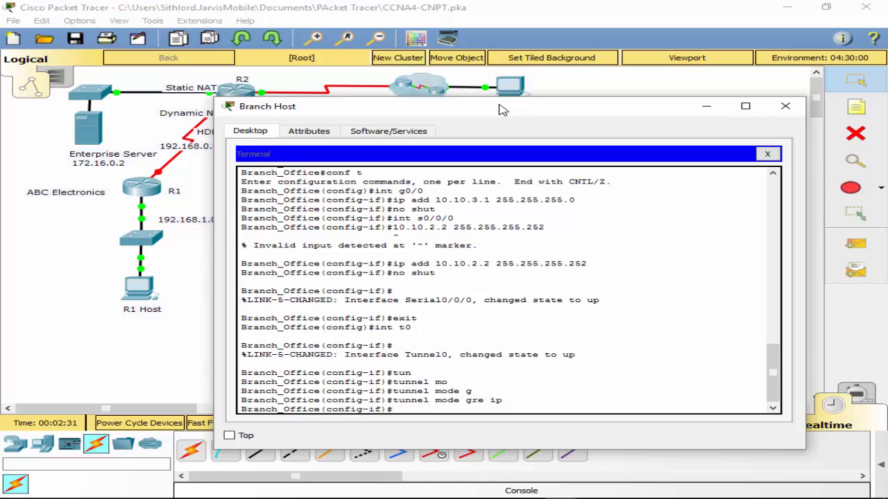
- Set the source of tunnel interface t0 to s0/0/0
type("tin")
key("BackSpace")
key("BackSpace")
type("un")
key("Tab")
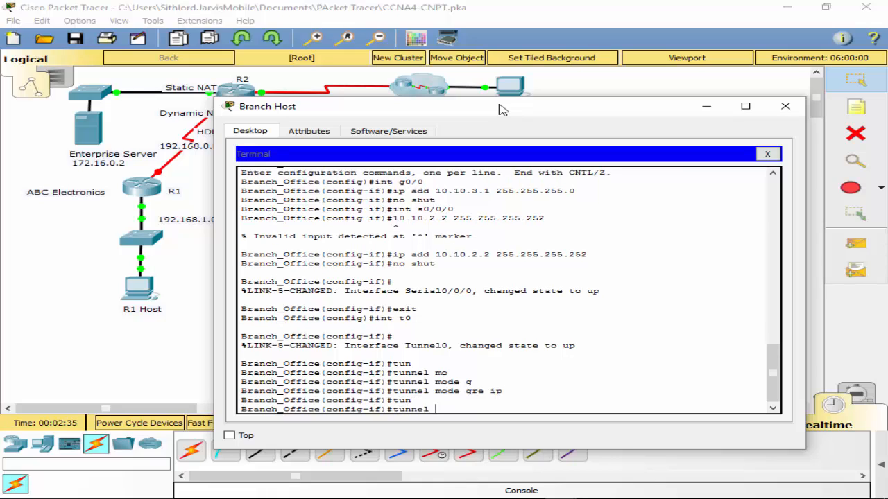
type("sou")
key("Tab")
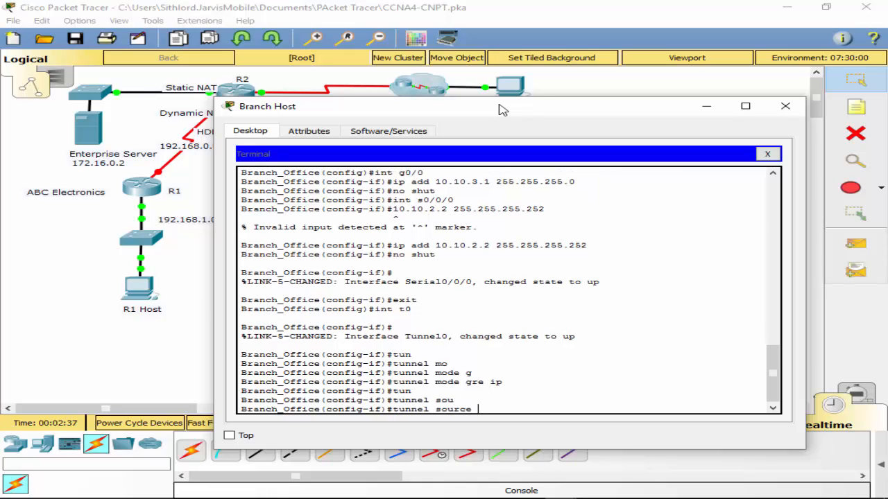
type("s0/")
left_click_drag(519, 109, 588, 125)
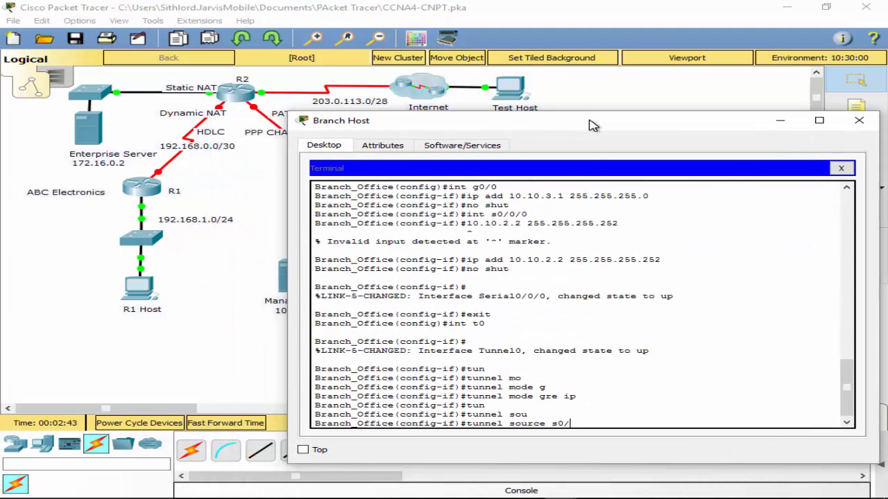
type("0/0")
key("Return")
- Set the destination of tunnel interface t0 on Branch_Office to 10.10.2.1
type("tun")
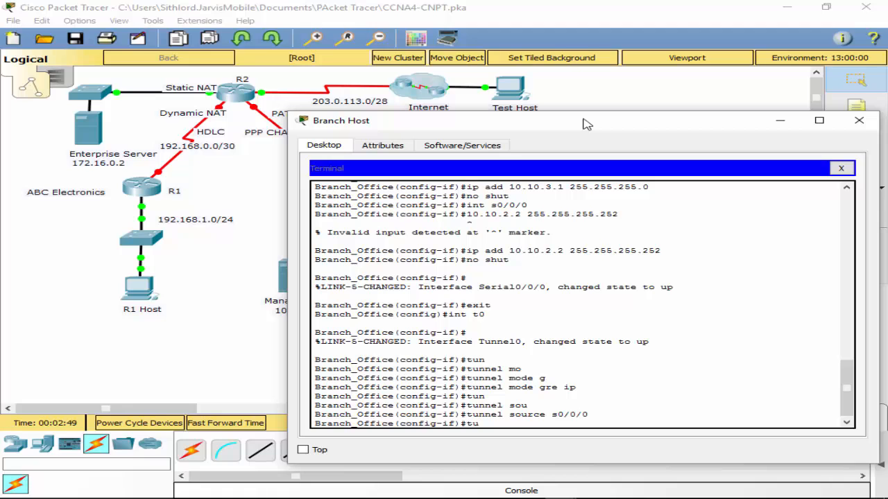
key("Tab")
type("de")
key("Tab")
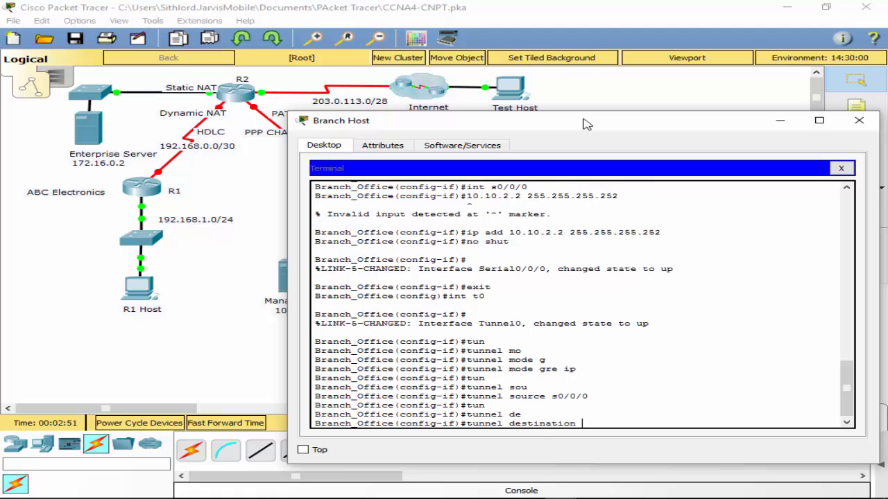
left_click_drag(582, 124, 521, 86)
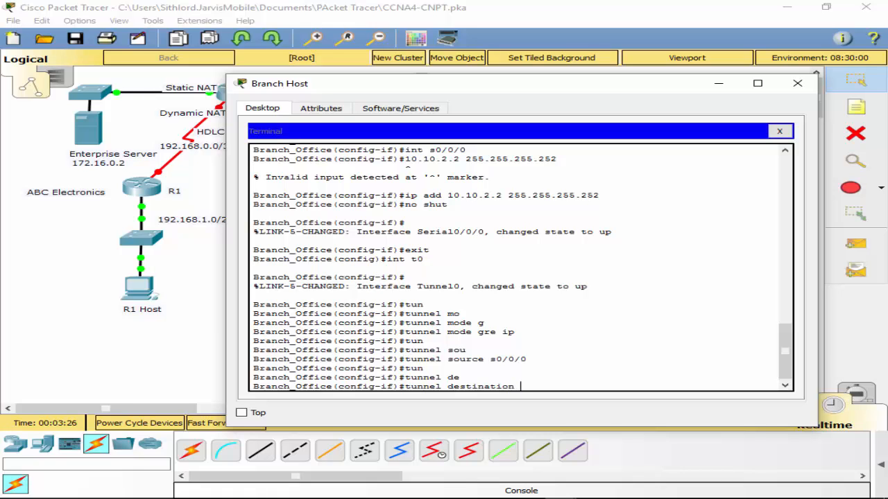
left_click_drag(471, 86, 459, 125)
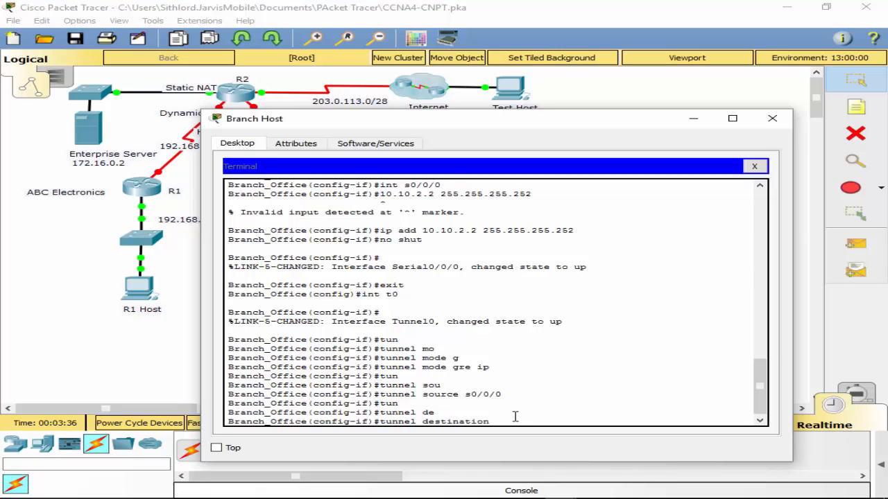
type("10.10.2.1")
key("Return")
- Return to privileged EXEC mode on Branch_Office and save the running configuration
type("exit")
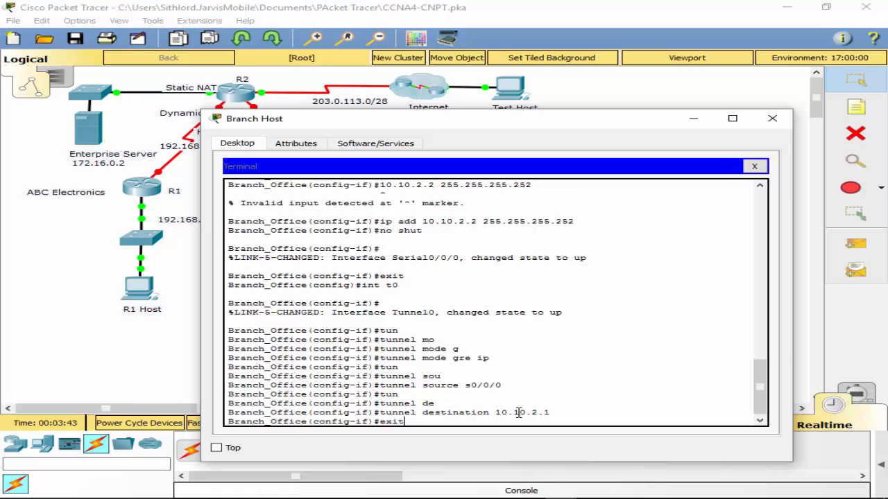
key("Return")
type("exit")
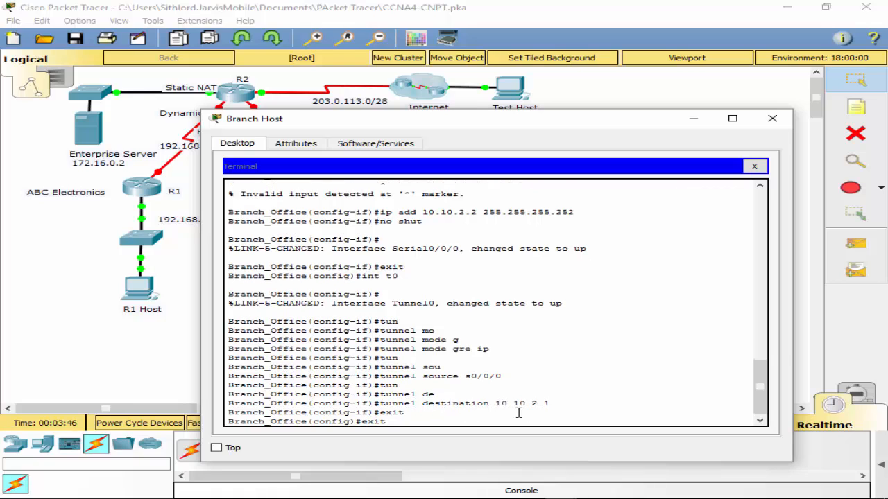
key("Return")
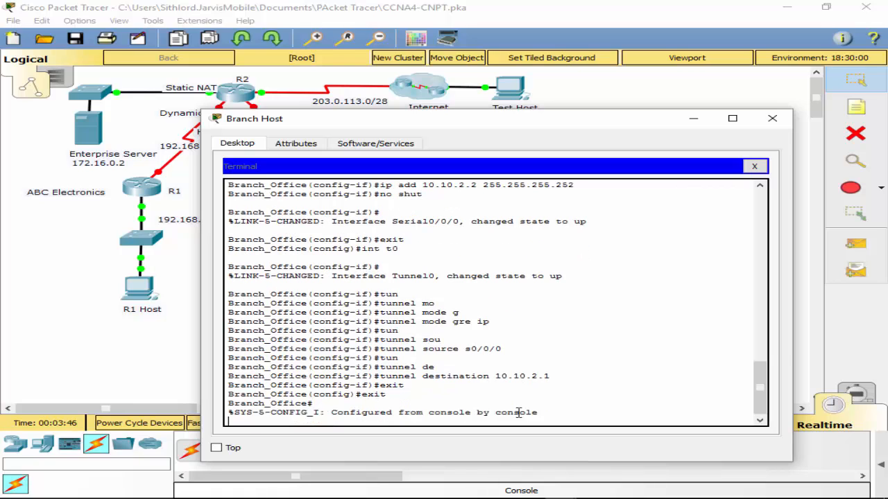
key("Return")
type("wr")
key("Return")
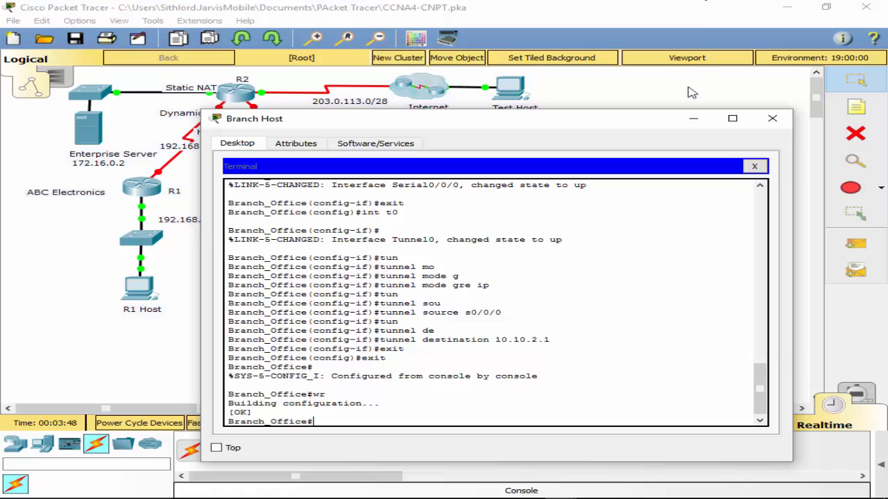
- Re-enter configuration mode on Branch_Office and assign 10.10.10.1 with mask 255.255.255.252 to tunnel interface t0
type("conf t")
key("Return")
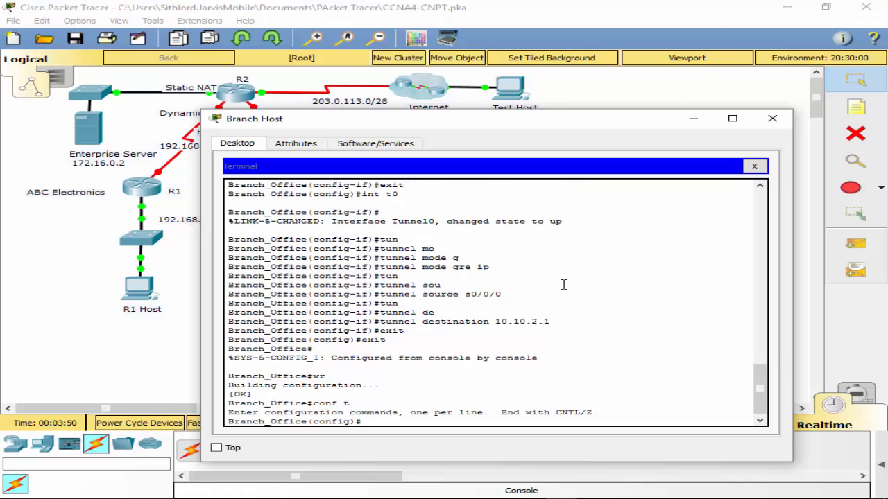
type("int t0")
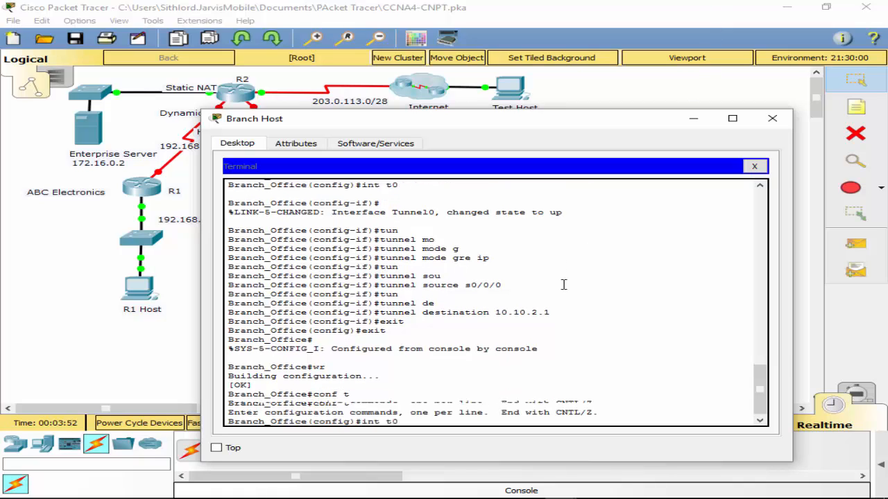
key("Return")
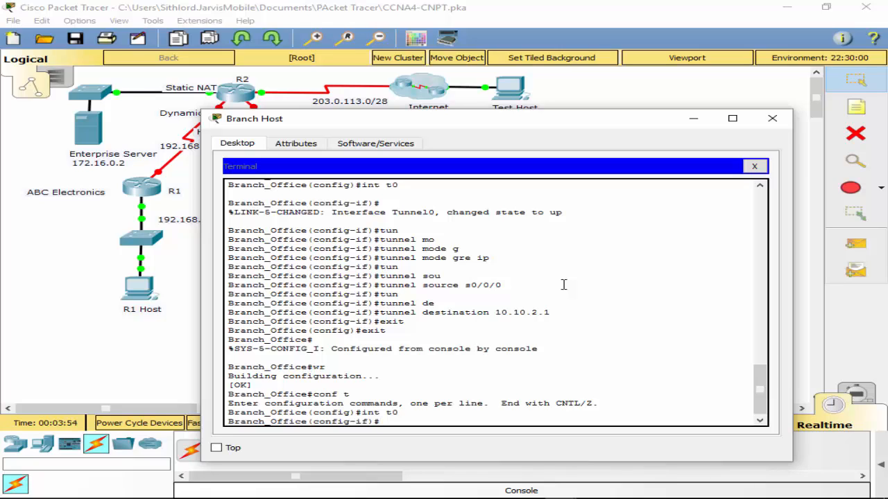
type("if)#10.10.10.1 255.255.255.252")
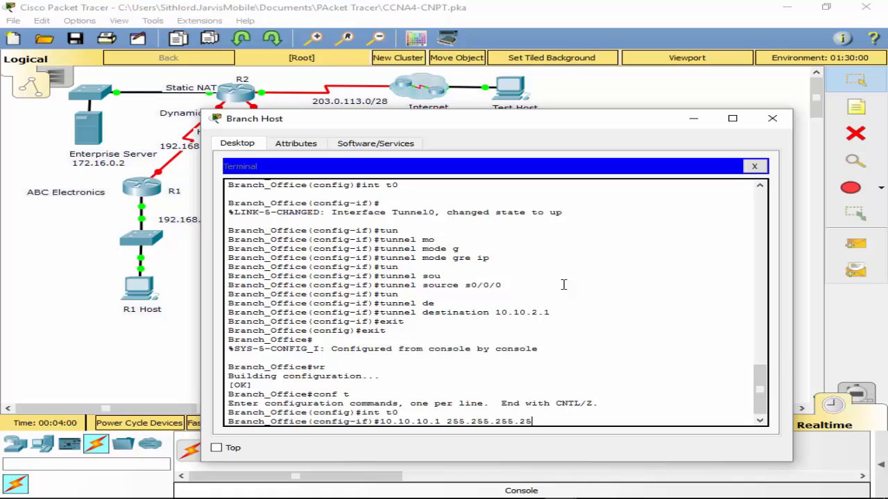
key("Return")
key("Up")
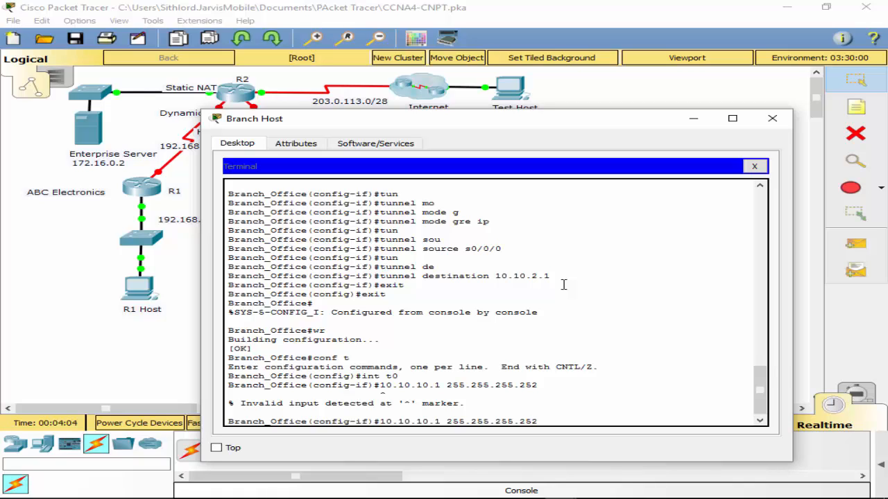
key("Home")
type("ip add")
key("Return")
- Leave configuration mode, save Branch_Office's configuration, and close the Branch Host terminal and device window
type("e")
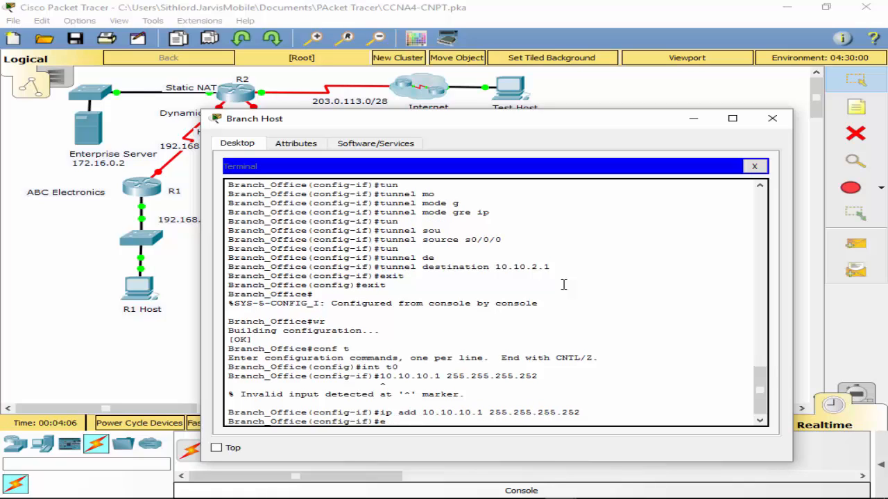
type("xit")
key("Return")
type("exit")
key("Return")
key("Return")
type("wr")
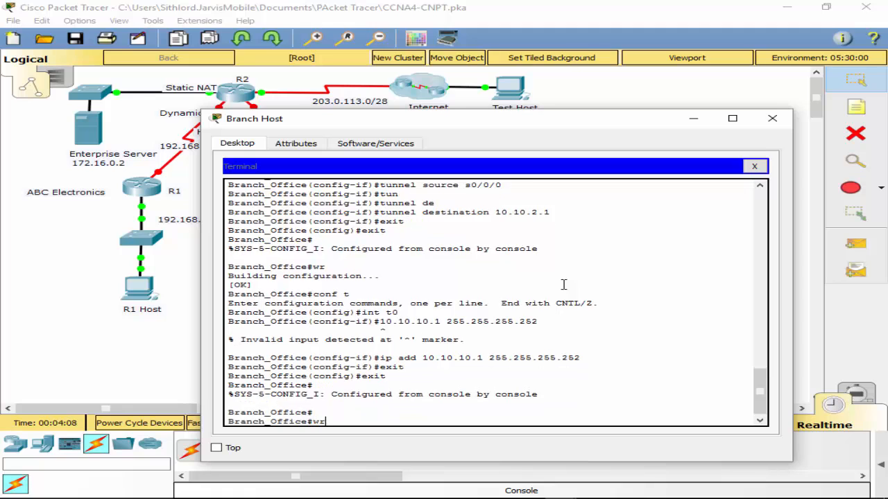
key("Return")
left_click(754, 166)
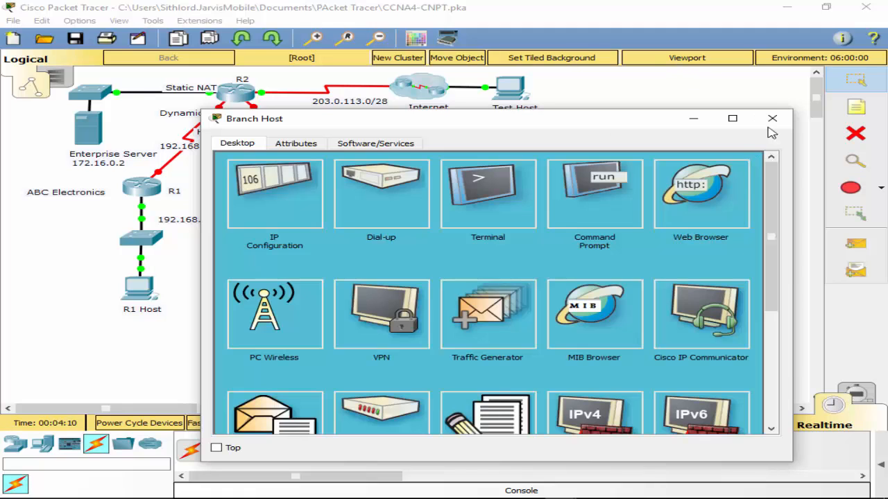
left_click(772, 118)
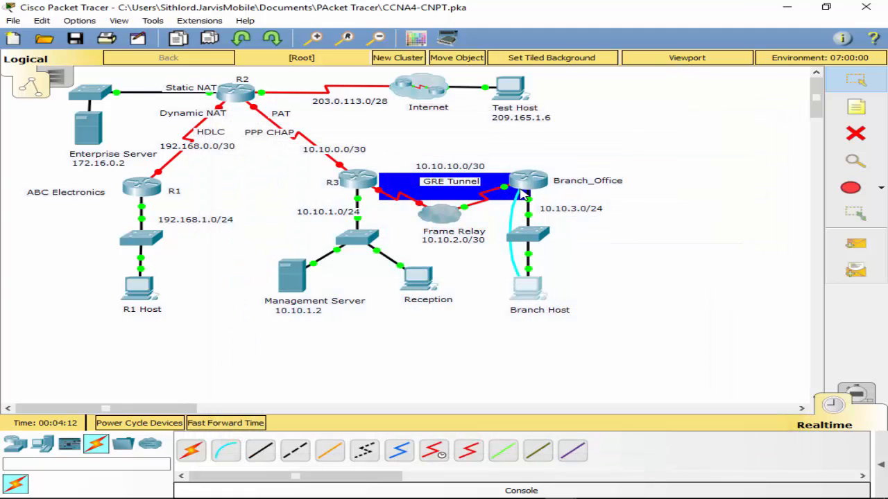
- Try to delete the console cable between Branch Host and Branch_Office
left_click_drag(517, 194, 499, 281)
left_click(493, 270)
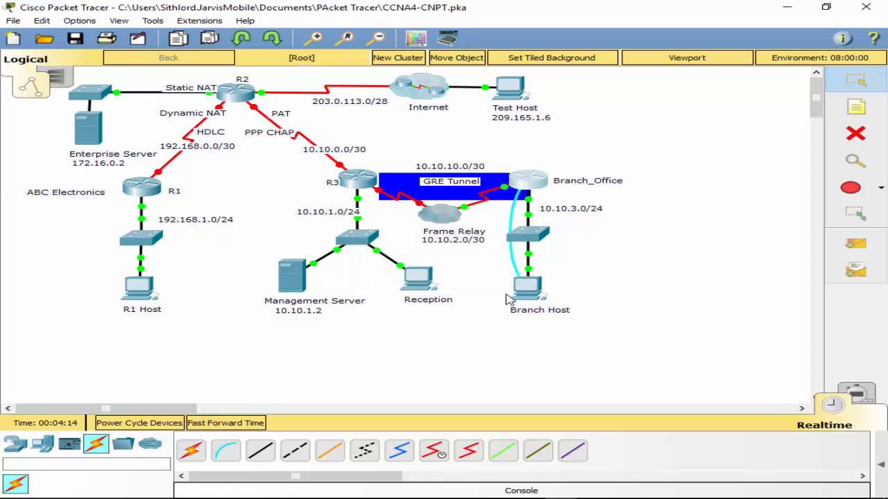
left_click(851, 133)
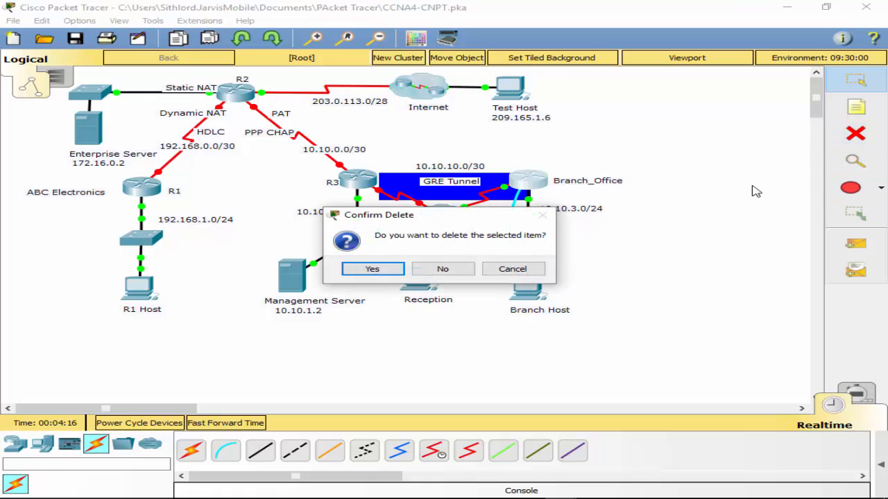
left_click(443, 270)
left_click(509, 255)
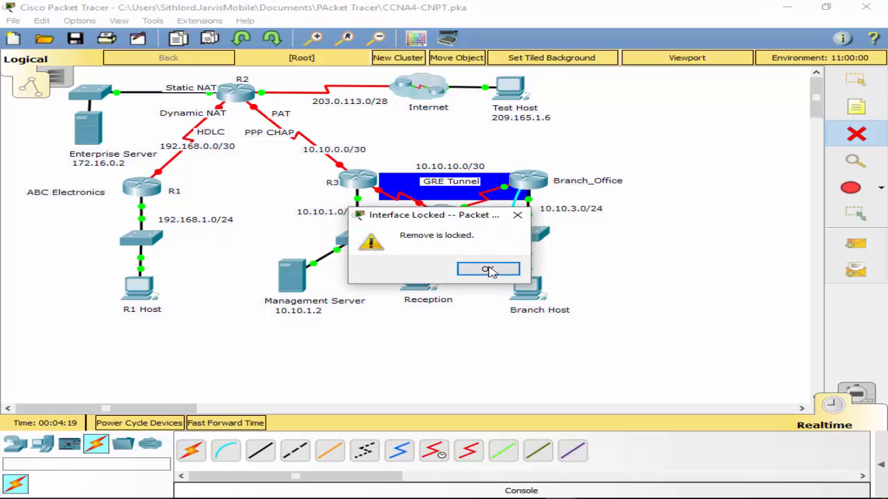
left_click(490, 268)
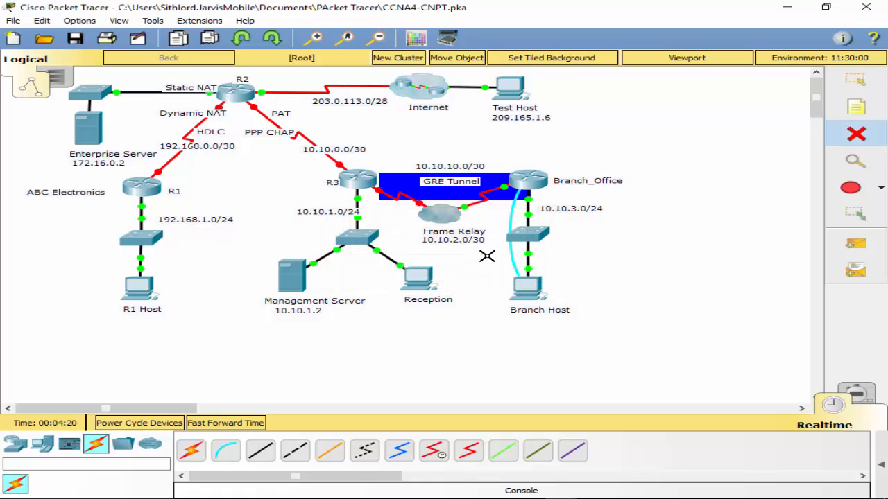
left_click(855, 80)
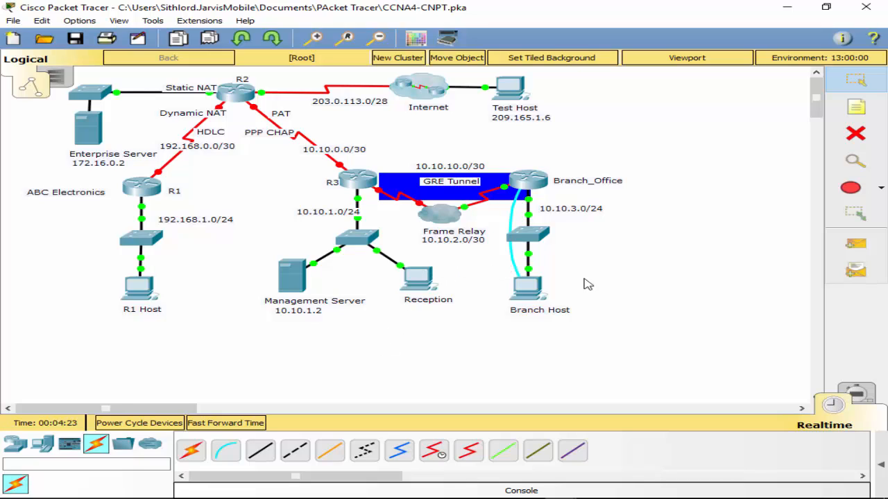
- Connect a console cable from Reception's RS 232 port to the Console port of R3
left_click(226, 452)
left_click(416, 286)
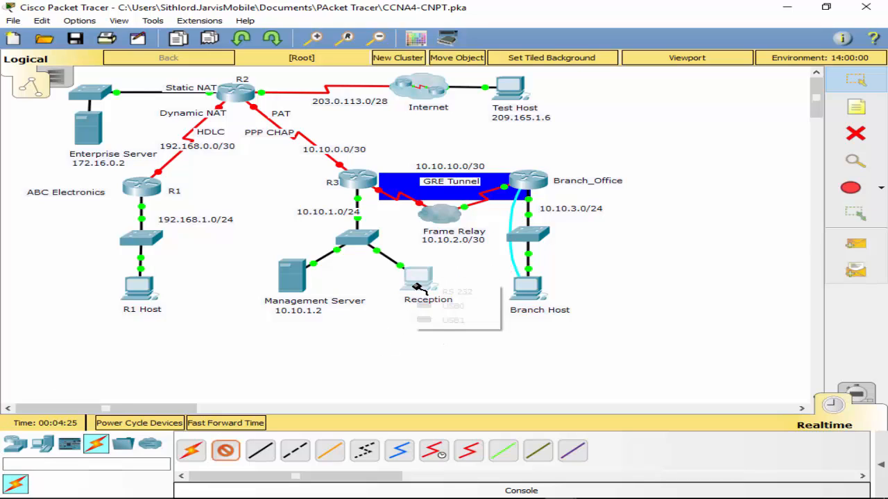
left_click(452, 290)
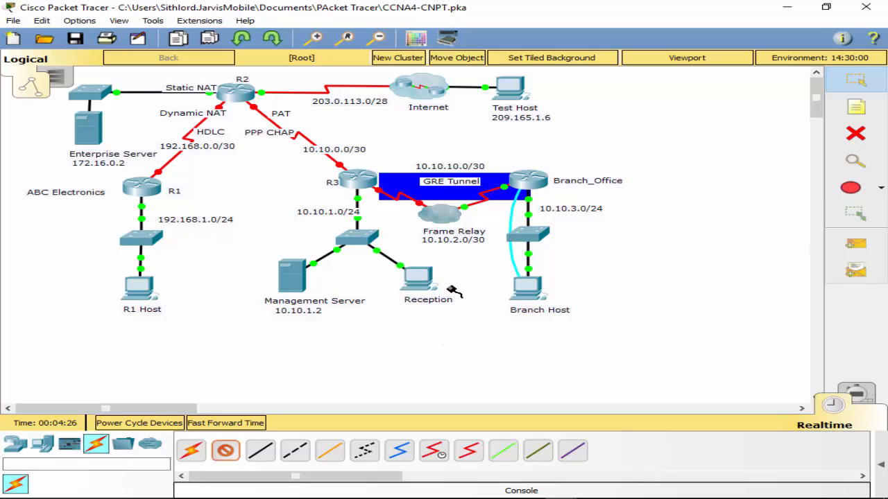
left_click(352, 180)
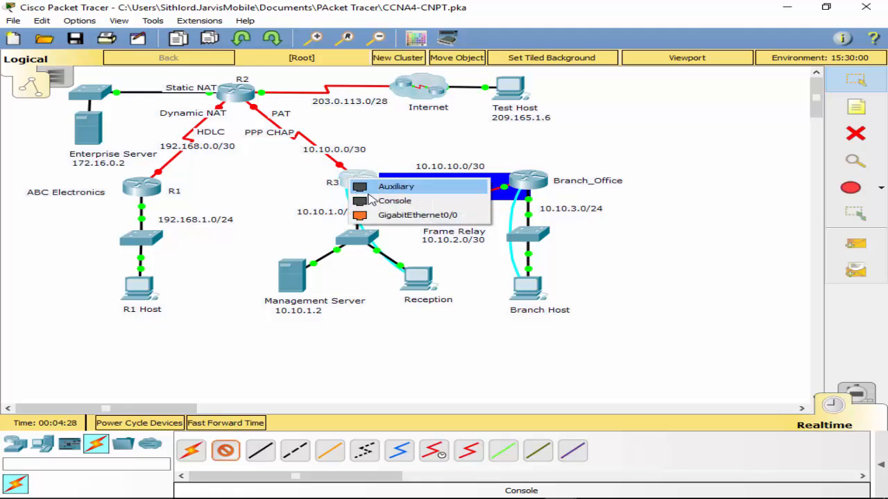
left_click(405, 202)
- Open a terminal session on Reception with the default connection settings and enter R3's global configuration mode
left_click(419, 297)
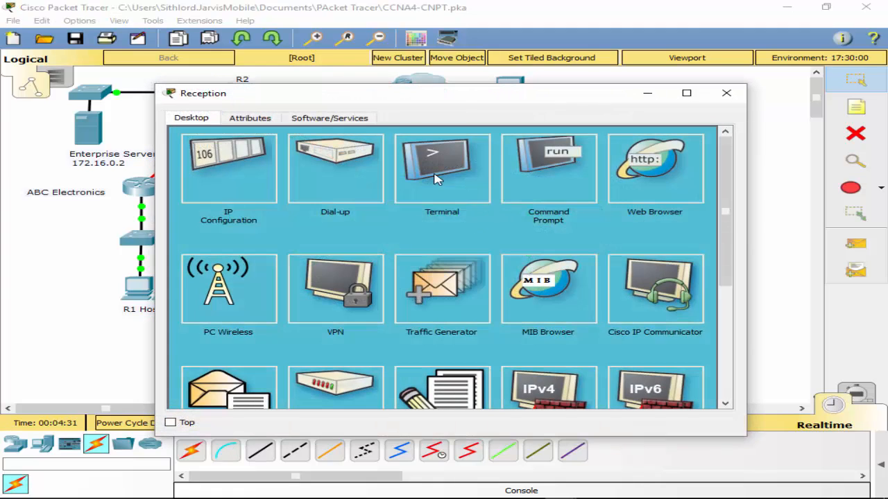
left_click(438, 179)
left_click(679, 259)
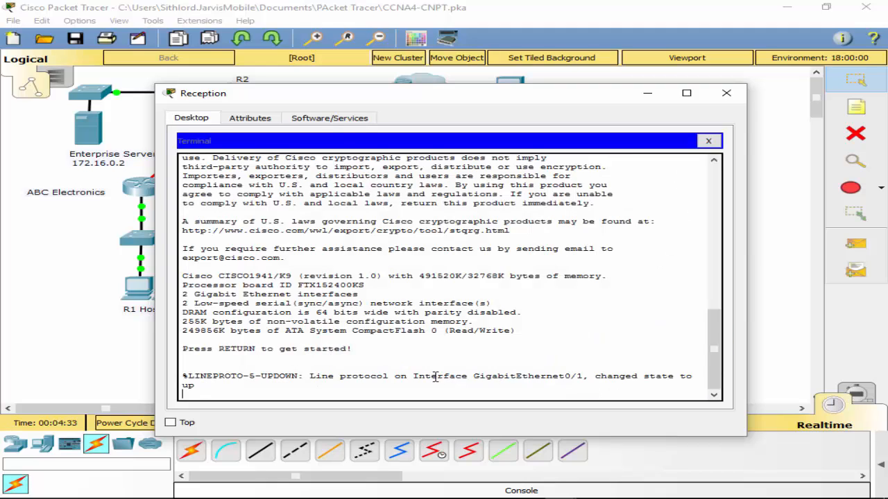
key("Return")
type("en")
key("Return")
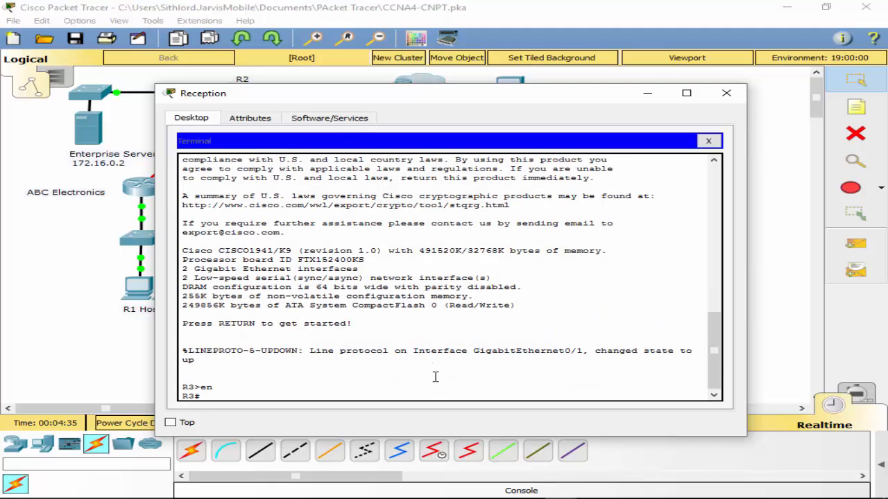
type("conf t")
key("Return")
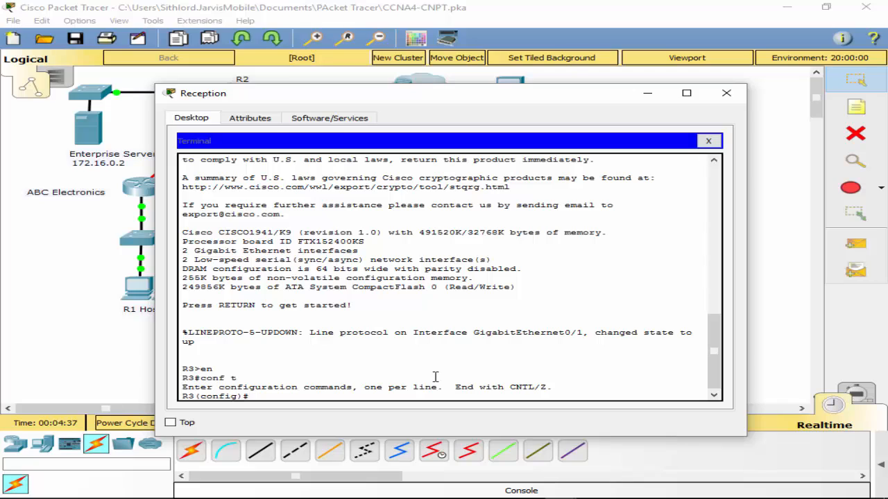
- Assign 10.10.1.1 with mask 255.255.255.0 to interface g0/1 on R3 and enable the interface
type("int g0/1")
key("Return")
type("ip a")
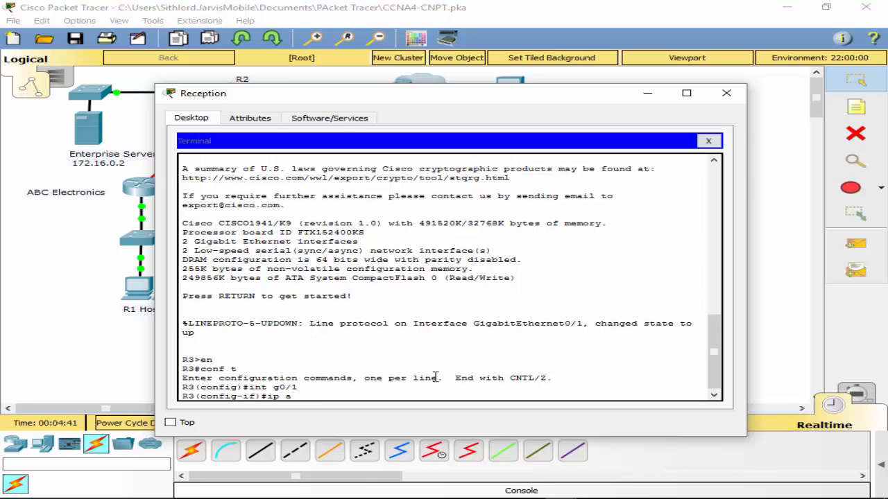
type("dd 10.10.1.1 255.255.255.0")
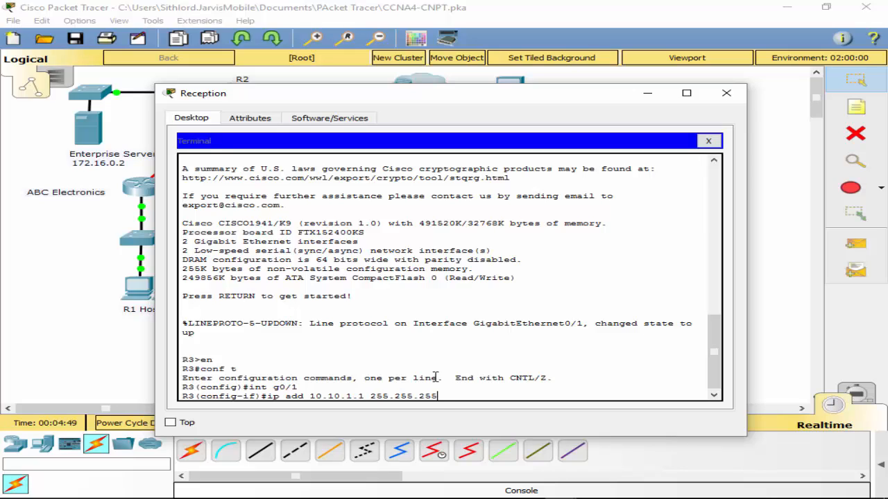
key("Return")
type("no shut")
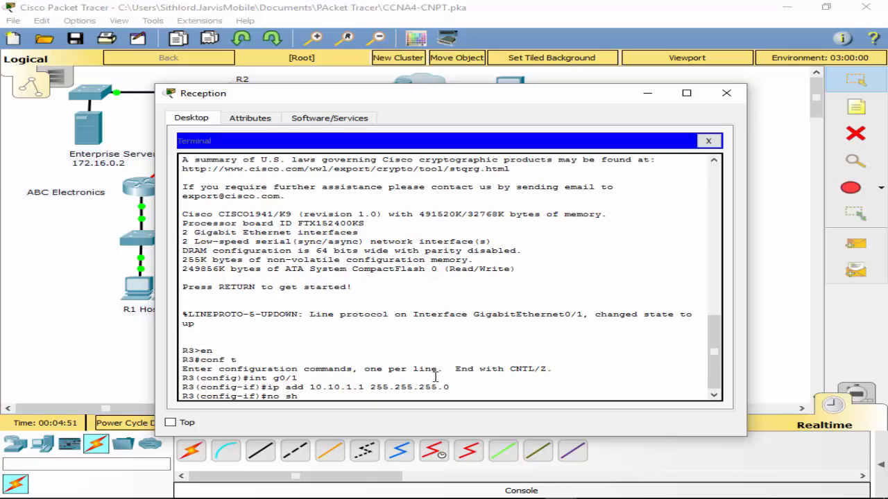
key("Return")
- Assign 10.10.2.1 with mask 255.255.255.252 to interface s0/0/0 on R3 and enable the interface
type("int")
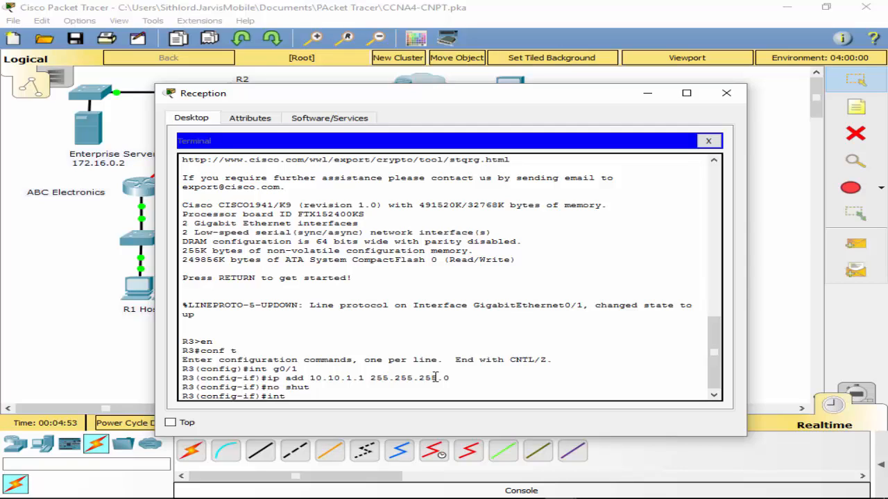
type(" s0/0/09")
key("BackSpace")
key("Return")
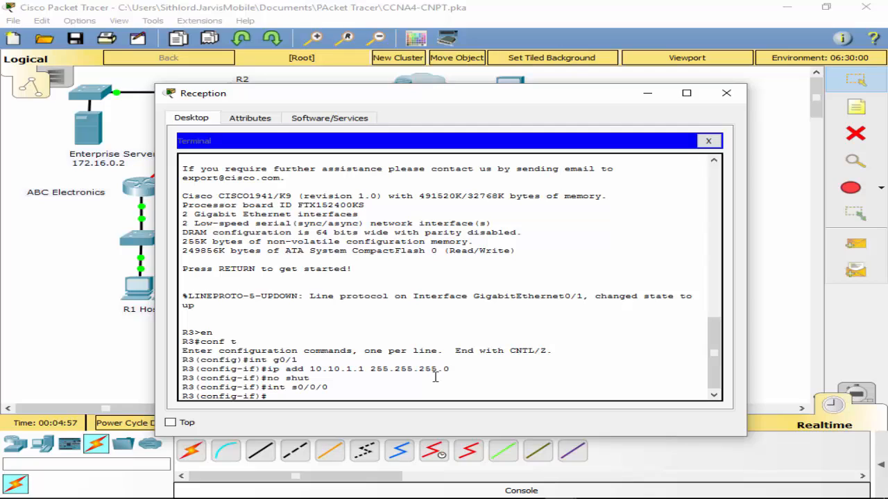
type("ip add 10.10.2.1 255.255.255.25")
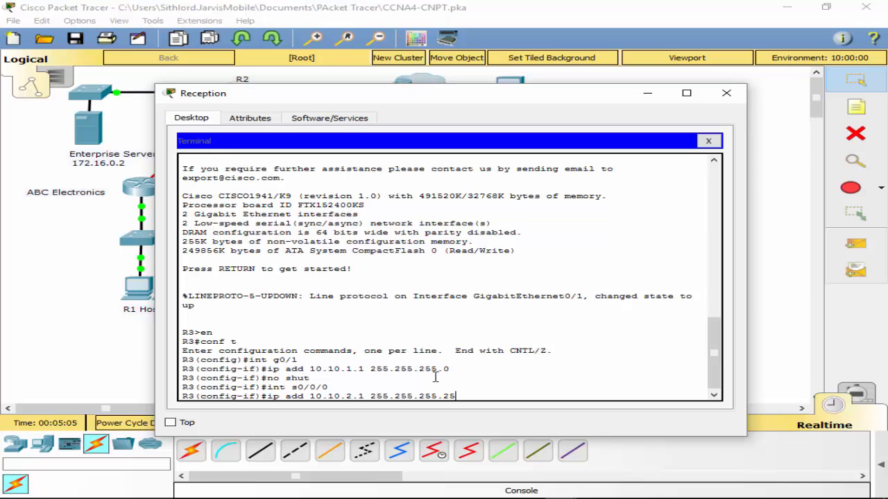
type("2")
key("Return")
type("nb")
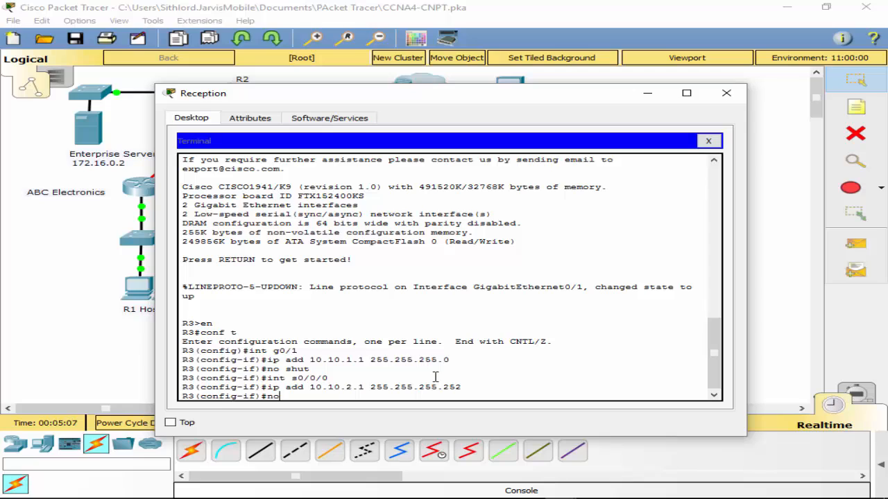
type(" shut")
key("Return")
- Enter interface s0/0/1 on R3 and try to assign it 10.10.0.0 with mask 255.255.255.252
key("Return")
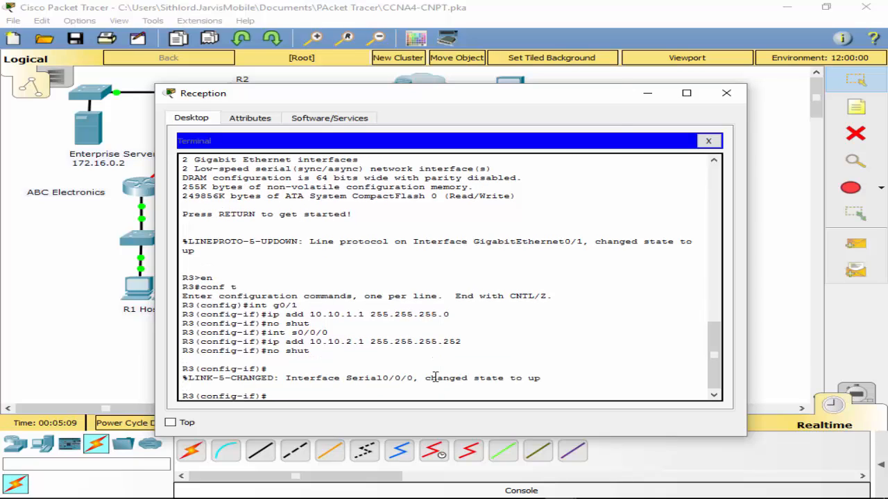
type("int s0/0/1")
key("Return")
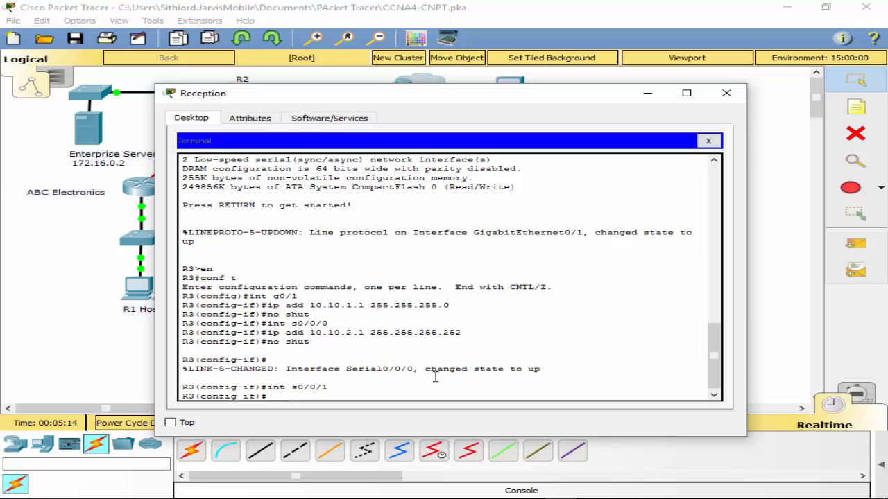
type("ip add 10.10.0.0 255.255.255.252")
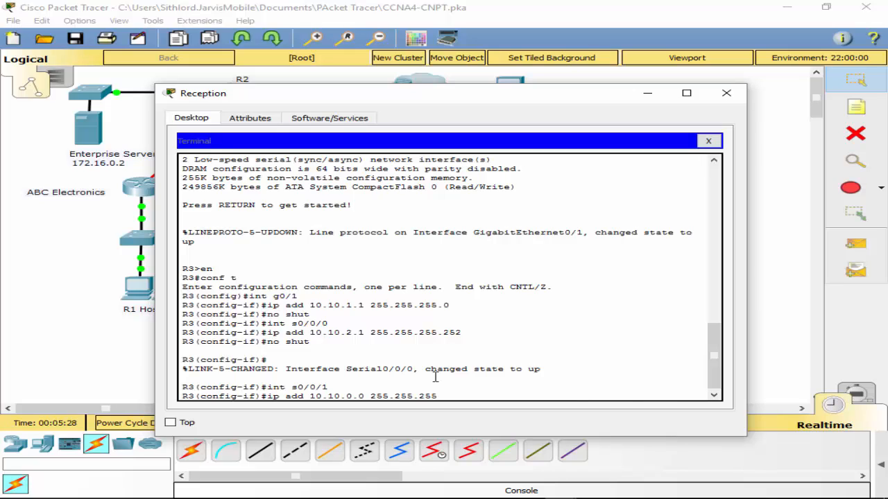
key("Return")
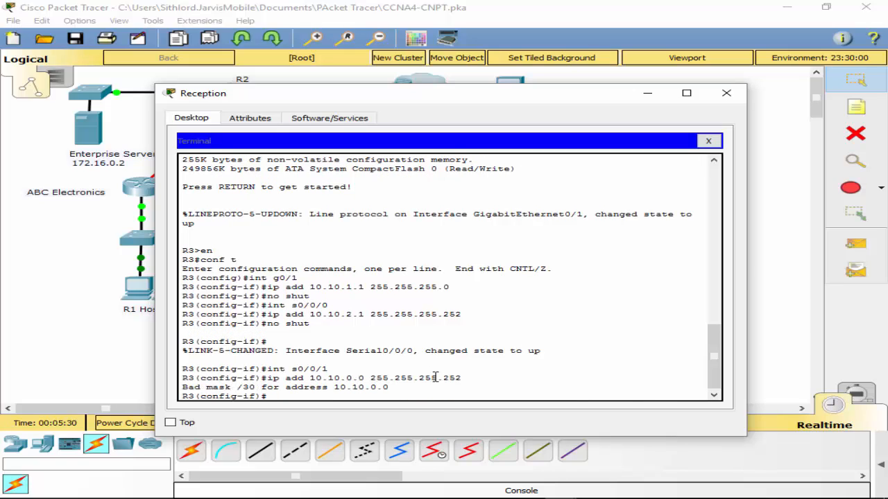
- Assign 10.10.0.1 with mask 255.255.255.252 to interface s0/0/1 on R3
key("Up")
key("Left")
key("Left")
key("Left")
key("Left")
key("Left")
key("Left")
key("Left")
key("Left")
key("Left")
key("Left")
key("Left")
key("Left")
key("Left")
key("Left")
key("Left")
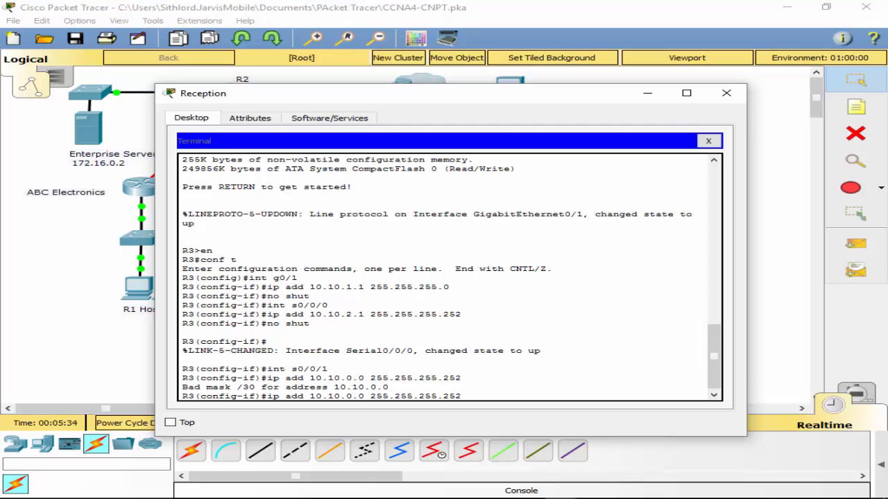
key("BackSpace")
type("1")
key("Return")
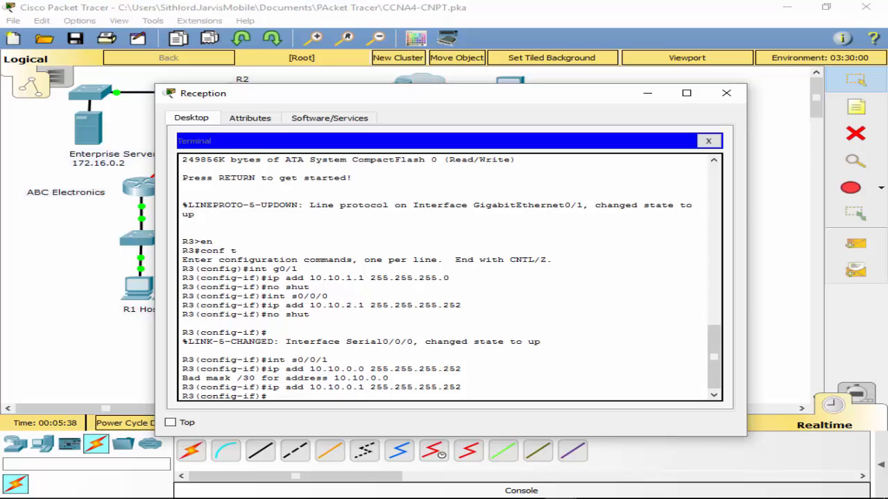
- Create tunnel interface 0 on R3 and enter its configuration mode
type("int tun")
key("Tab")
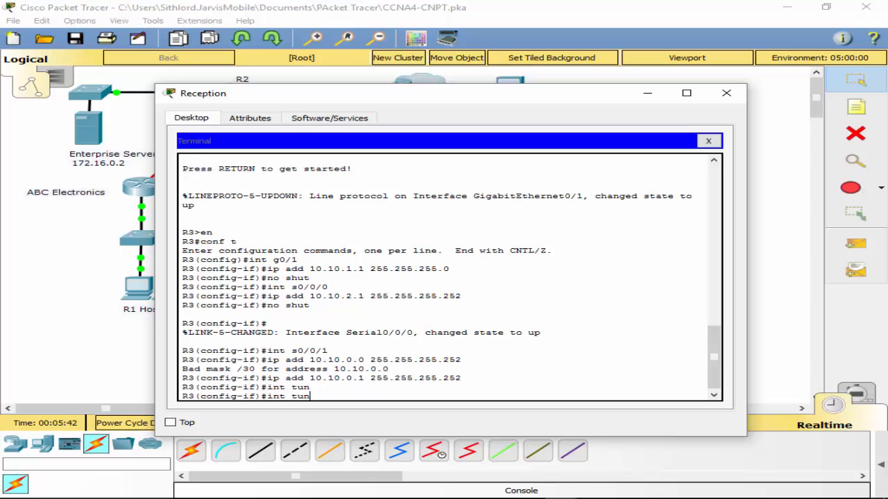
type("ne")
key("Tab")
key("BackSpace")
key("BackSpace")
key("BackSpace")
key("BackSpace")
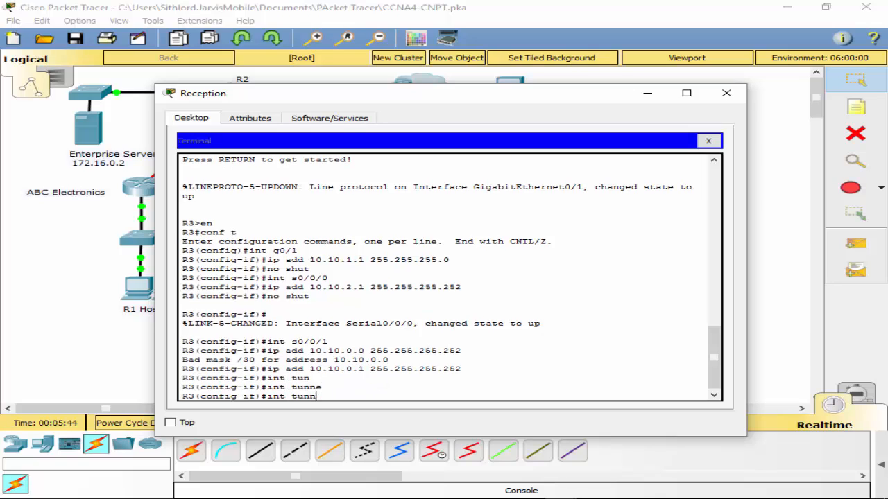
type("0")
key("Return")
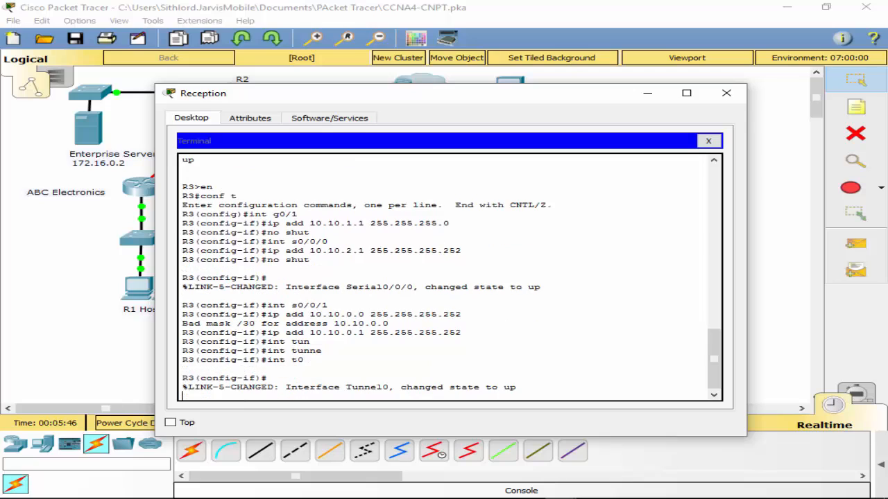
key("Return")
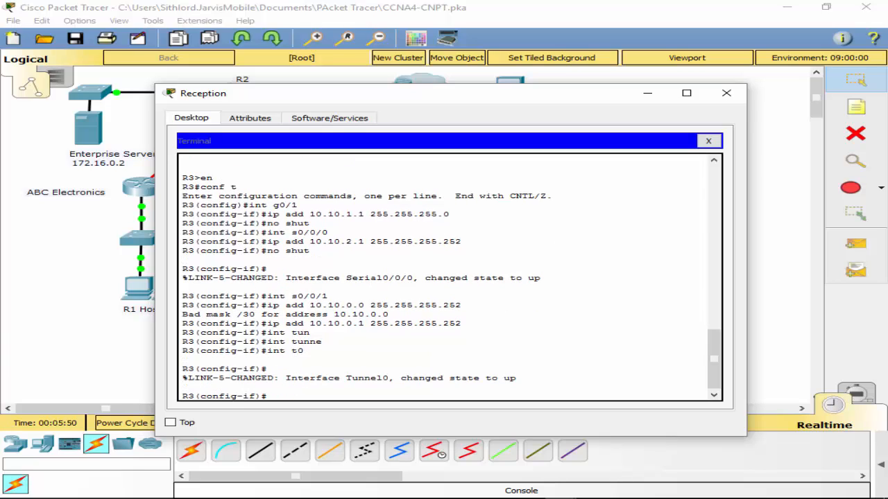
- Set the mode of R3's tunnel interface to GRE over IP
type("tunne")
key("Tab")
type("mod")
key("Tab")
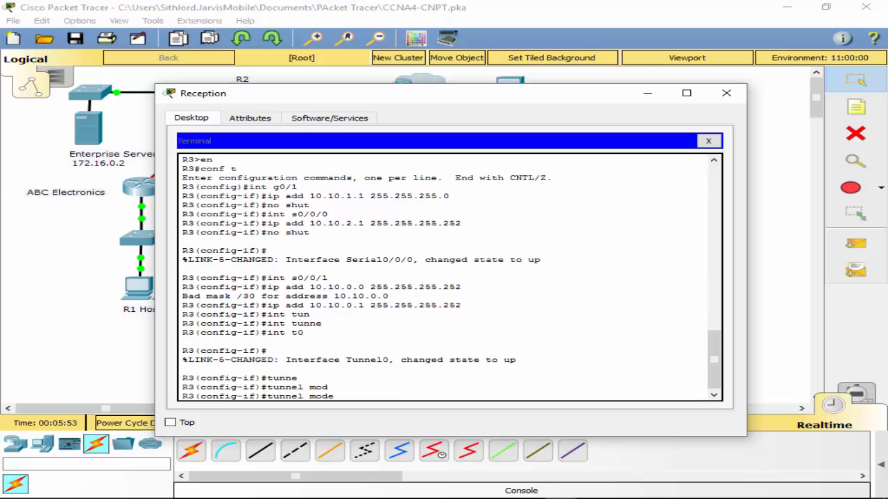
type("gr")
key("Tab")
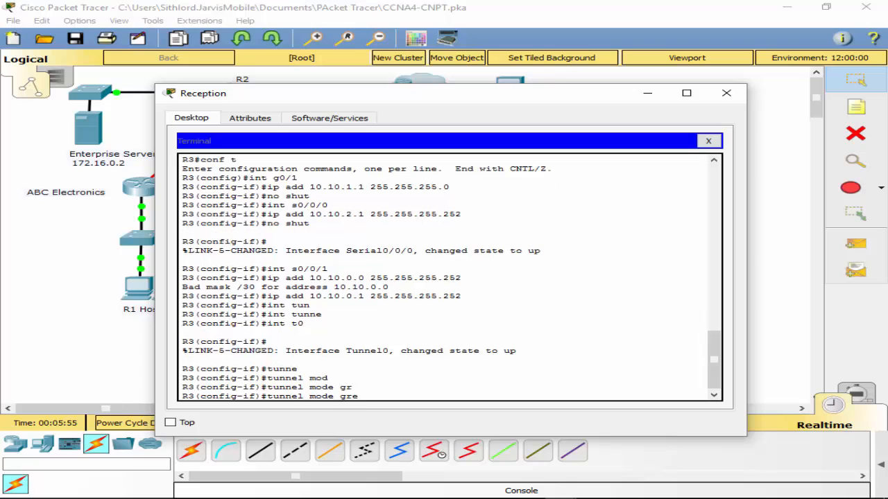
type("ip")
key("Tab")
key("Return")
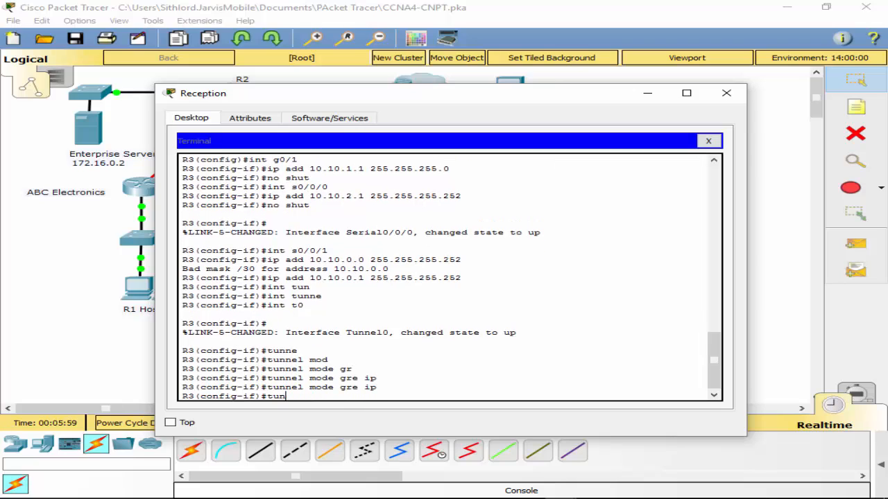
- Set the source of R3's tunnel to interface s0/0/0
type("tun")
key("Tab")
type("s")
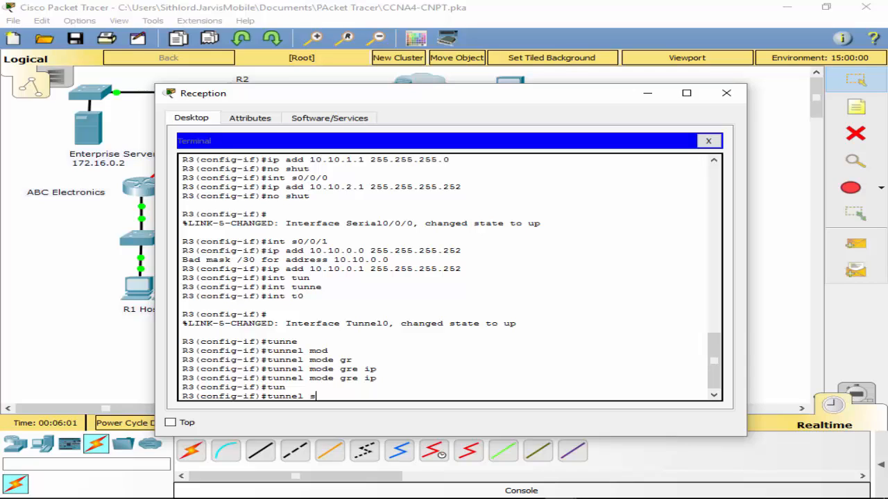
type("orr")
key("Tab")
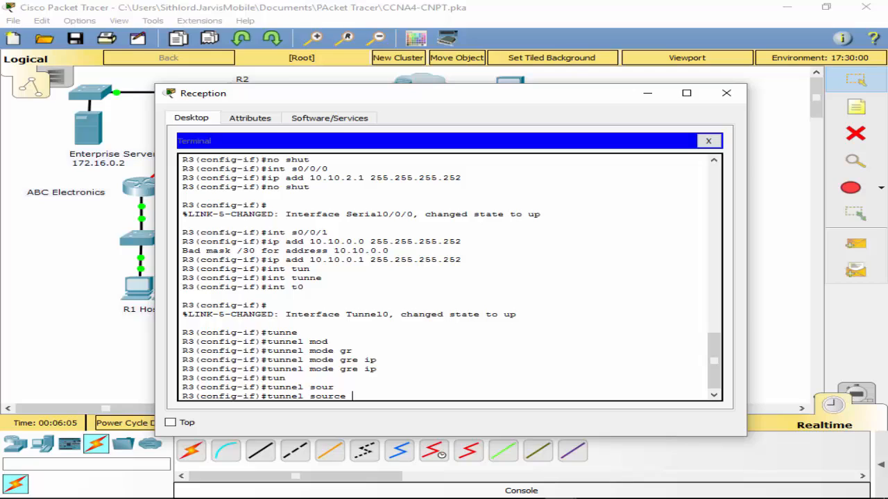
type("s0/0/0")
key("Return")
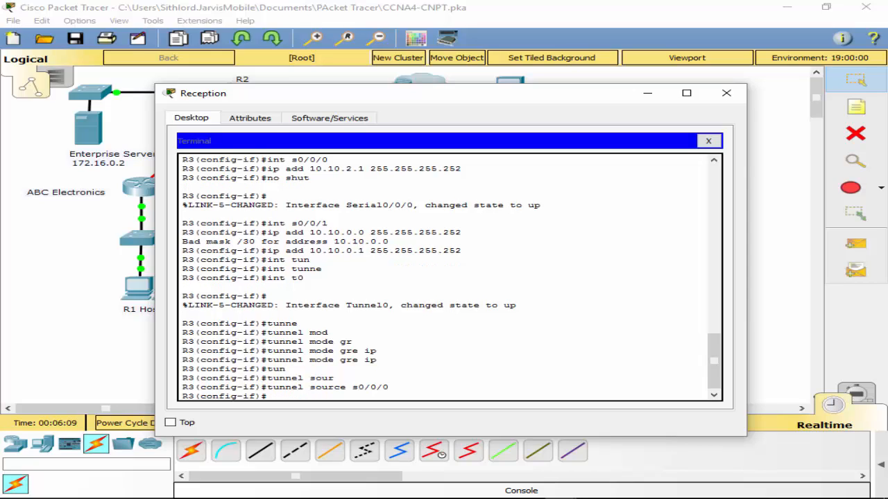
- Set the destination of R3's tunnel to 10.10.2.2
type("tun")
key("Tab")
type("de")
key("Tab")
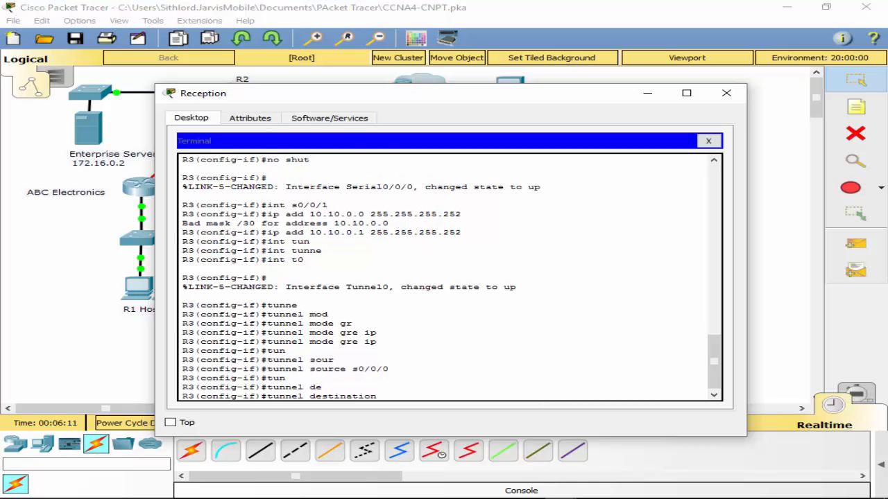
type("10.10.2.2")
key("Return")
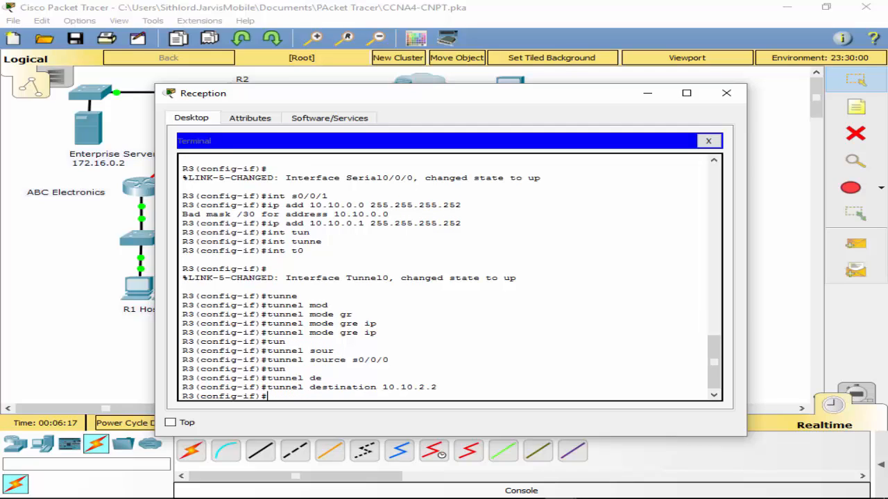
- Assign 10.10.10.1 with mask 255.255.255.252 to R3's tunnel interface and enable it
type("ip add")
key("Tab")
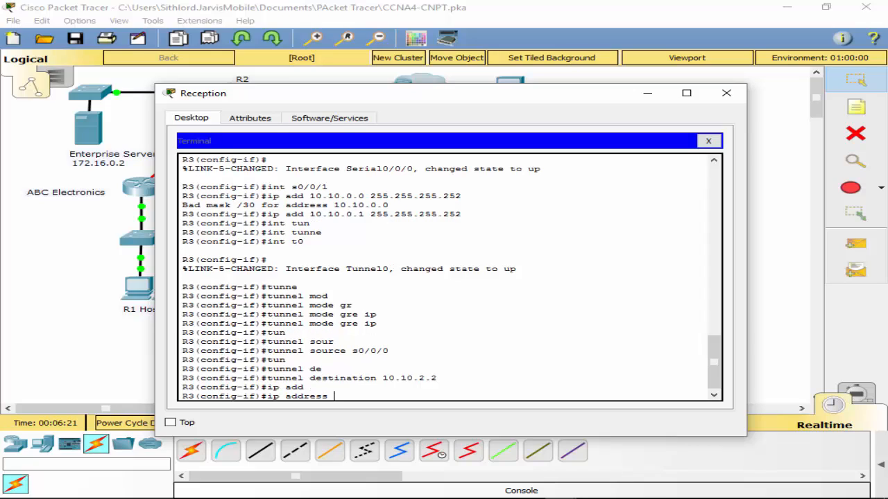
type("10.10.10.1 255.255.255.2")
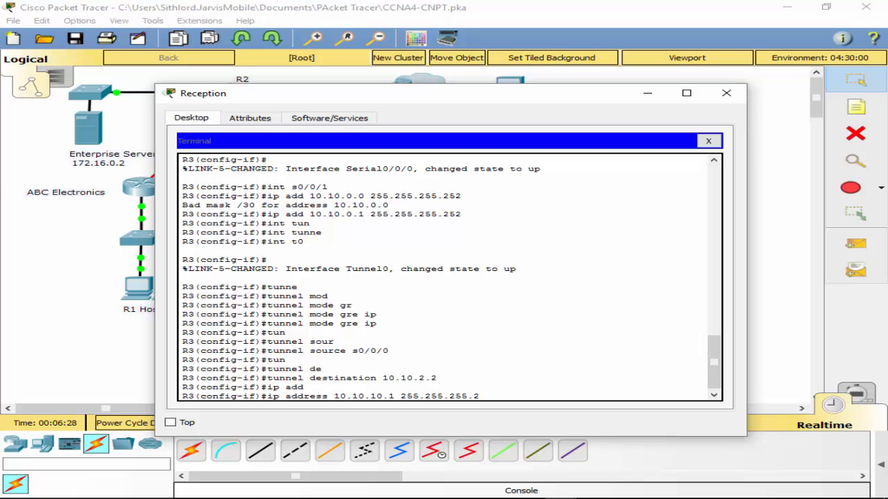
key("Return")
key("Return")
type("e")
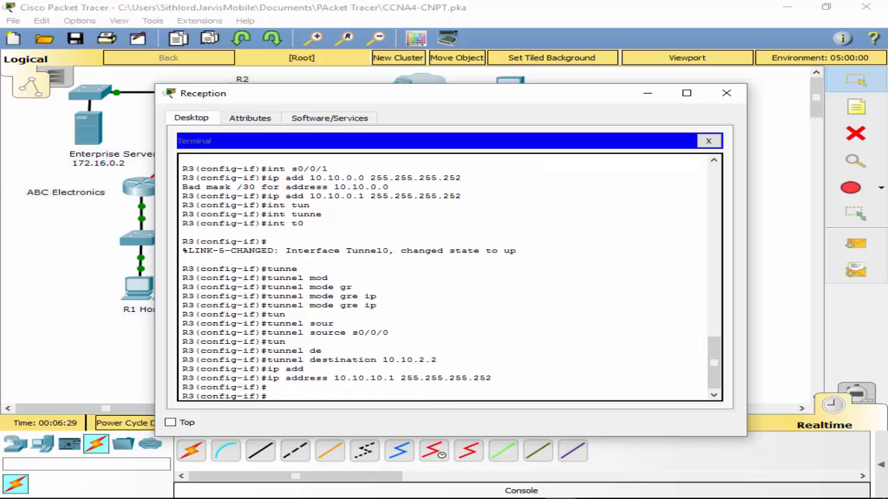
type("o shut")
- Leave configuration mode on R3 and save the running configuration with wr
key("Return")
key("Return")
type("exit")
key("Return")
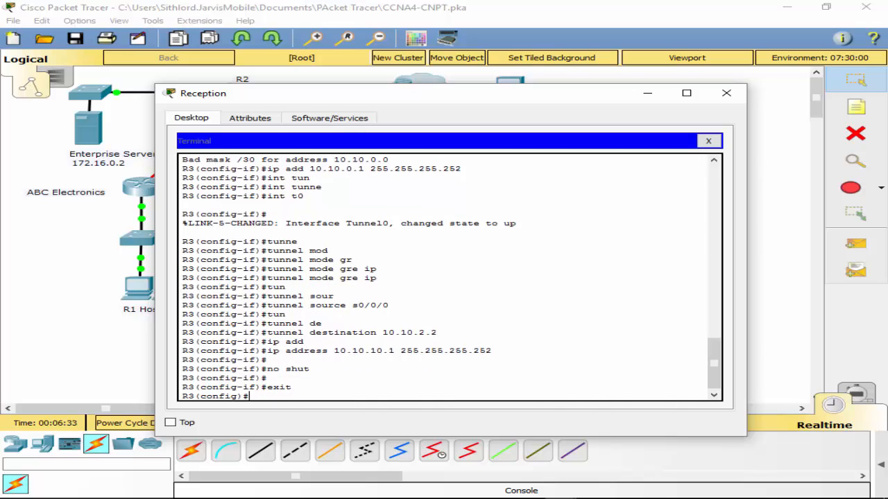
type("exit")
key("Return")
type("wr")
key("Return")
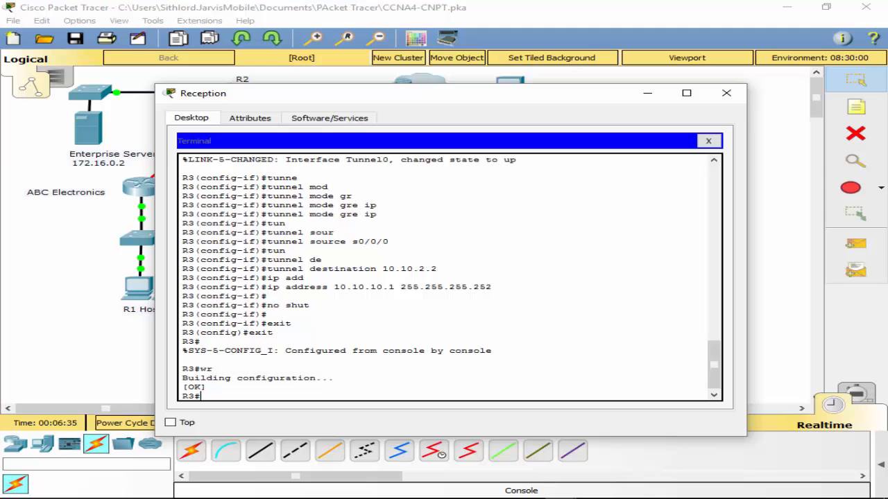
- Close Reception's terminal window and move the router end of its console cable from R3 to R2's Console port
left_click_drag(402, 97, 430, 68)
left_click(737, 109)
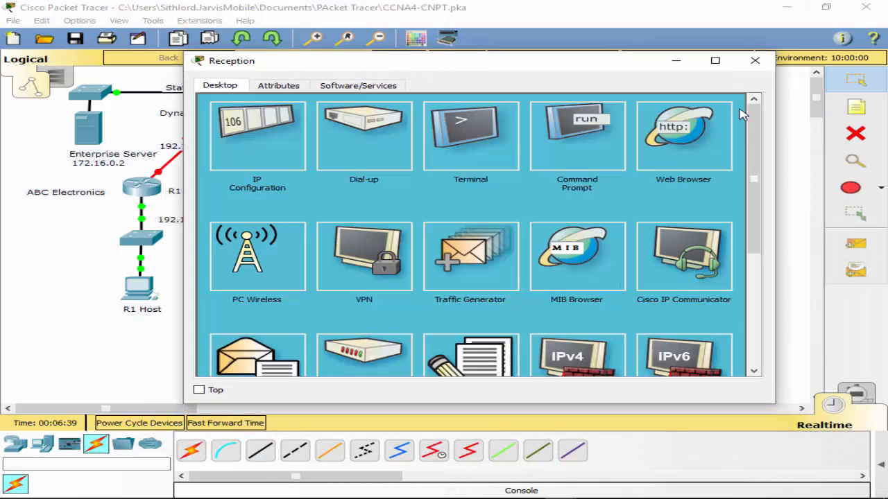
left_click(755, 61)
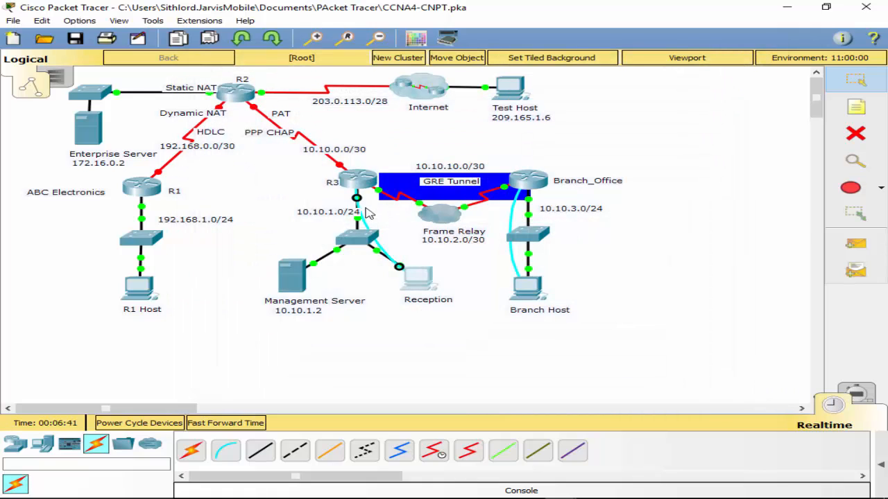
left_click(234, 94)
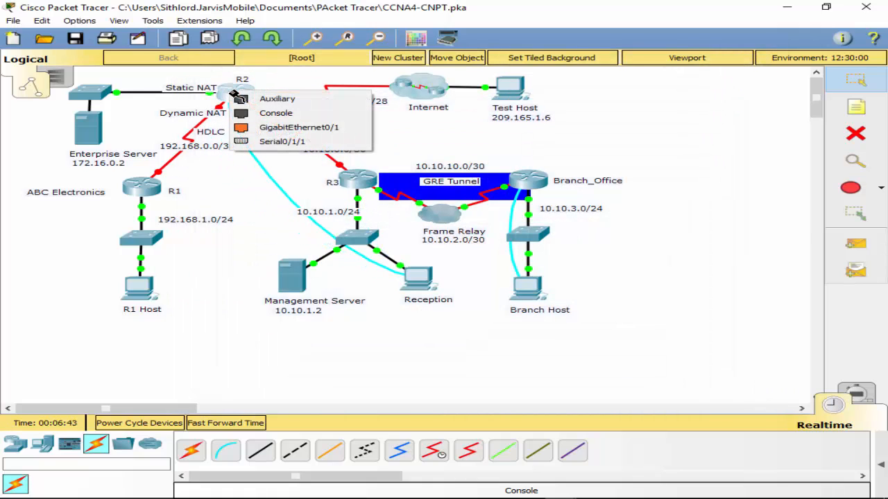
left_click(282, 115)
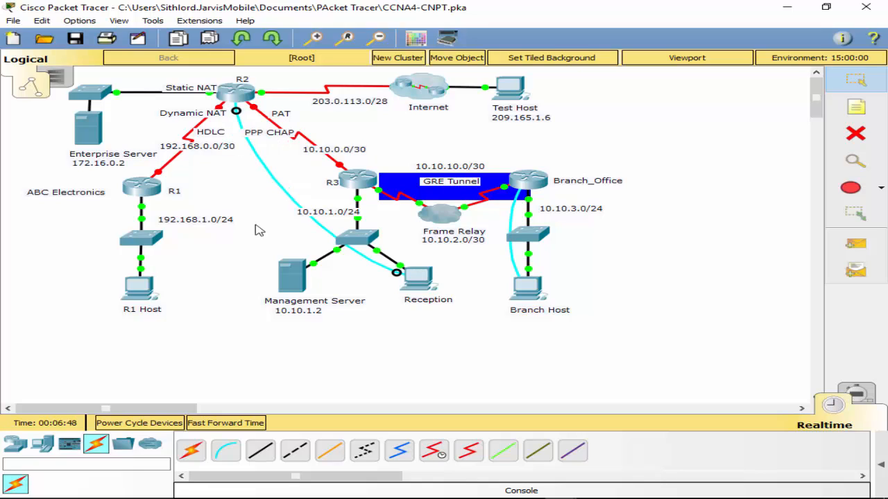
- Open a terminal session on Reception with the default connection settings and enter R2's global configuration mode
left_click(413, 285)
left_click(580, 185)
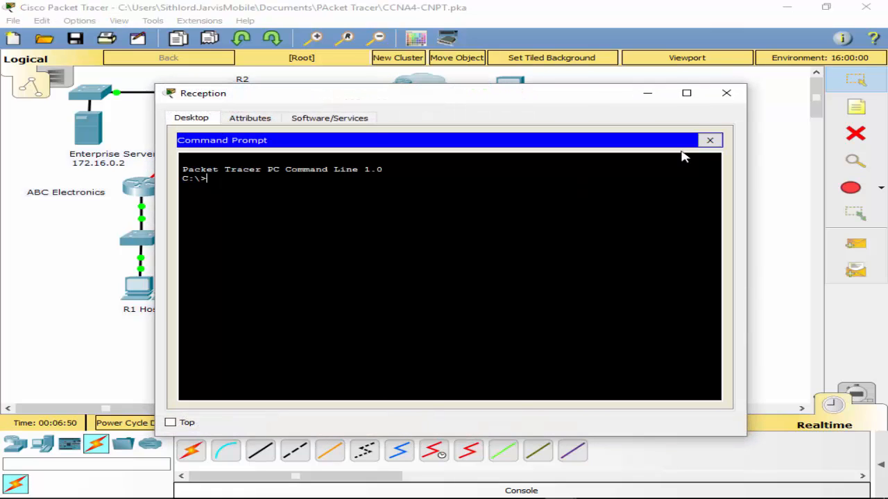
left_click(709, 140)
left_click(441, 194)
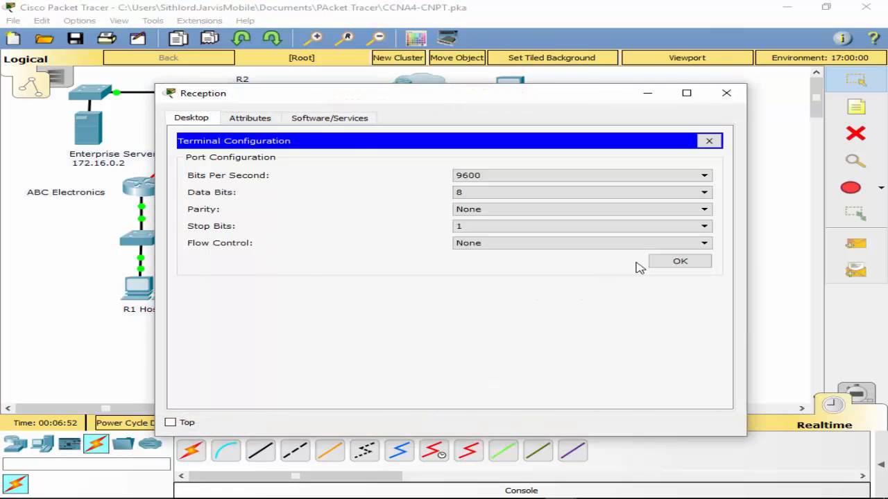
left_click(666, 262)
key("Return")
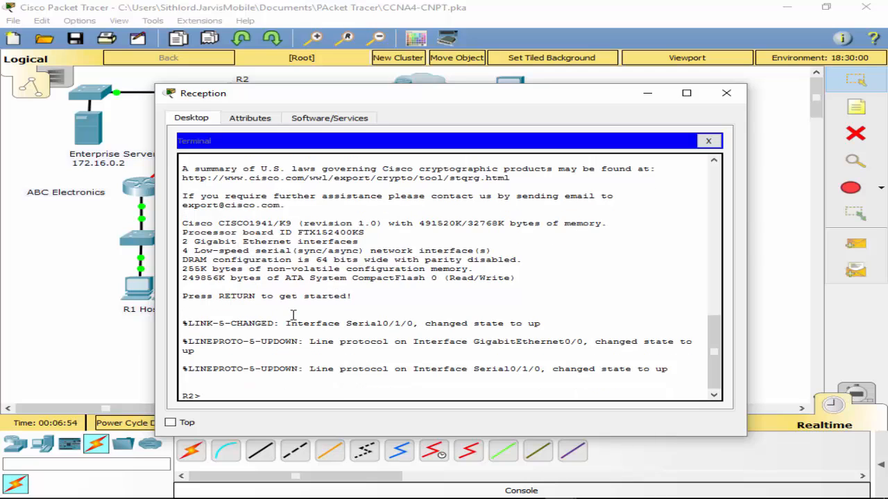
type("en")
key("Return")
type("conf t")
key("Return")
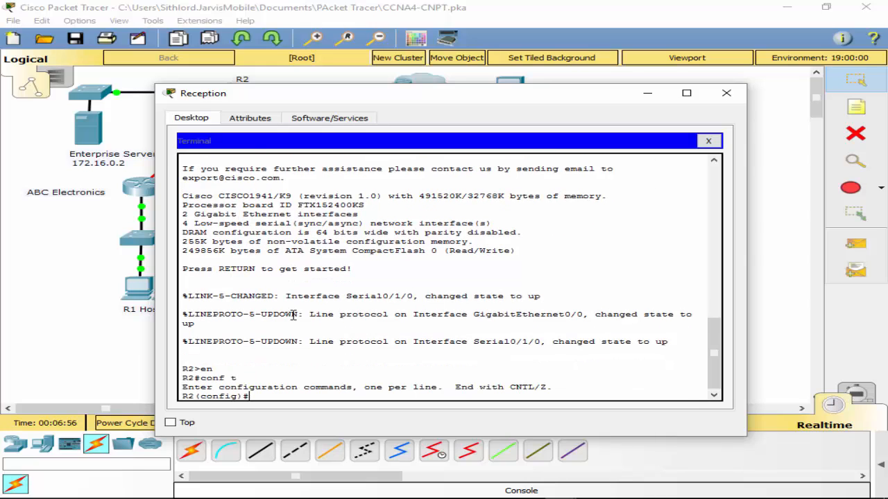
- Assign 172.16.0.1 with mask 255.255.255.252 to R2's g0/0 interface and enable it
type("int g0/0")
key("Return")
type("ip a")
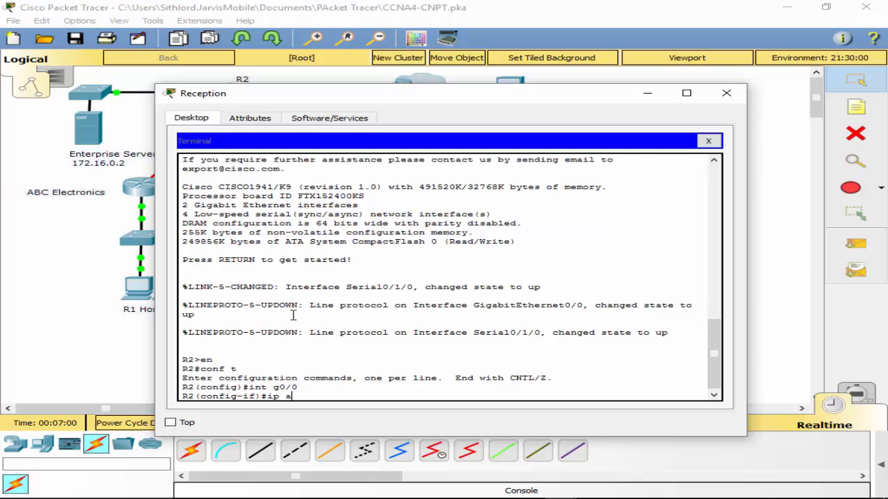
type("dd 172.16.0.")
type("1 255.255.255.252")
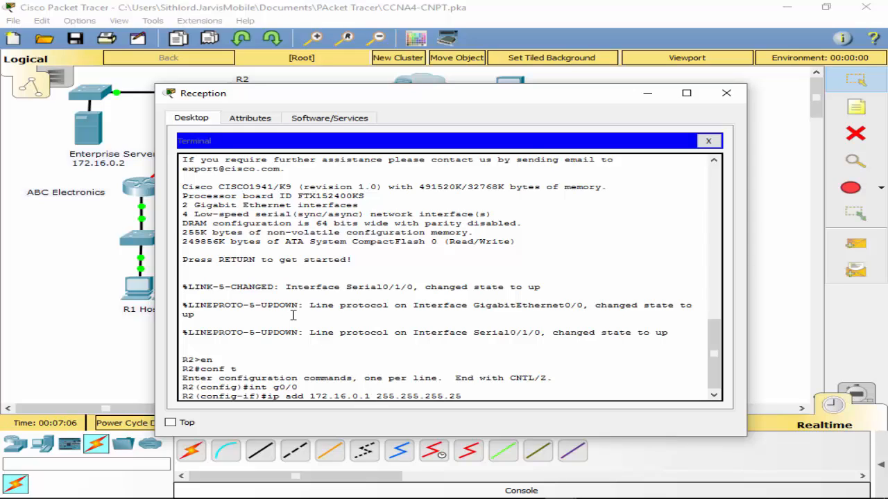
key("Return")
type("no shut")
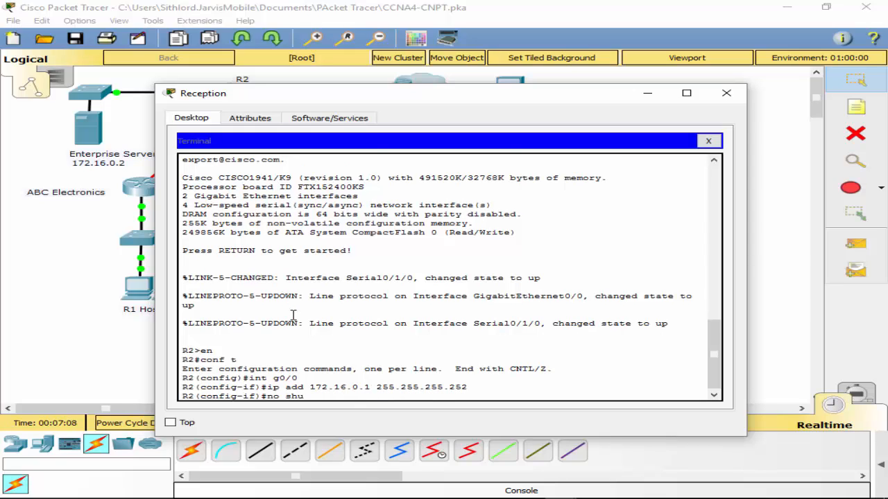
key("Return")
- Assign 192.168.0.1 with mask 255.255.255.252 to R2's s0/0/0 interface and enable it
type("int ")
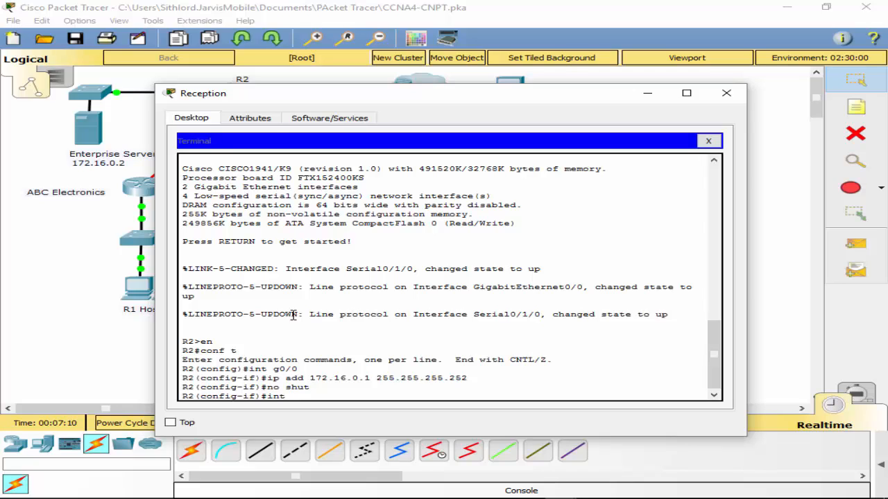
type("s0/0/0")
key("Return")
type("ip add")
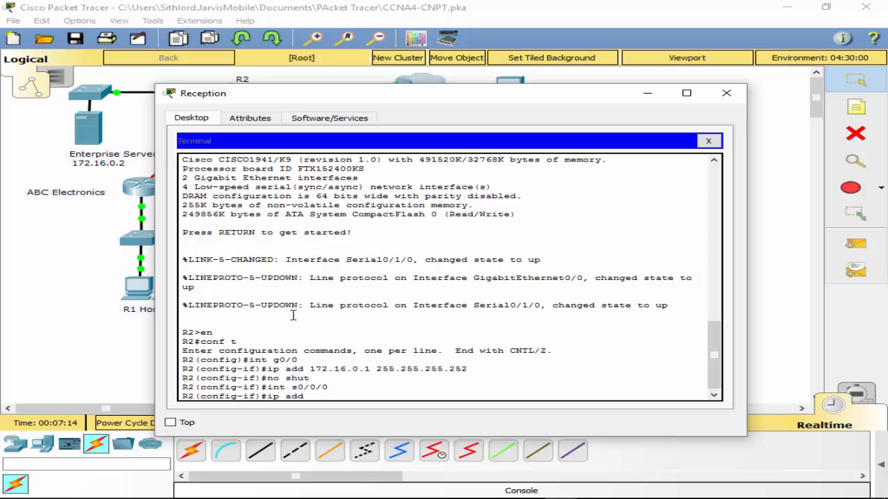
type(" 192.168.0.1 255.255.255.")
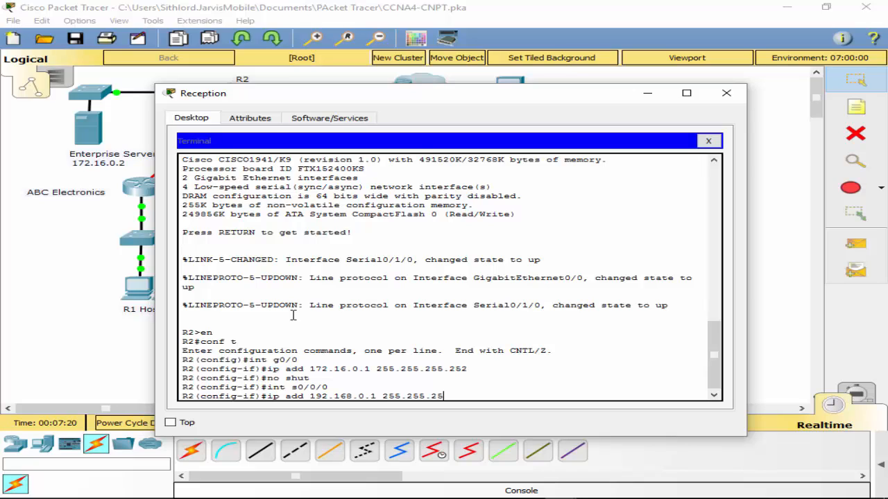
type("252")
key("Return")
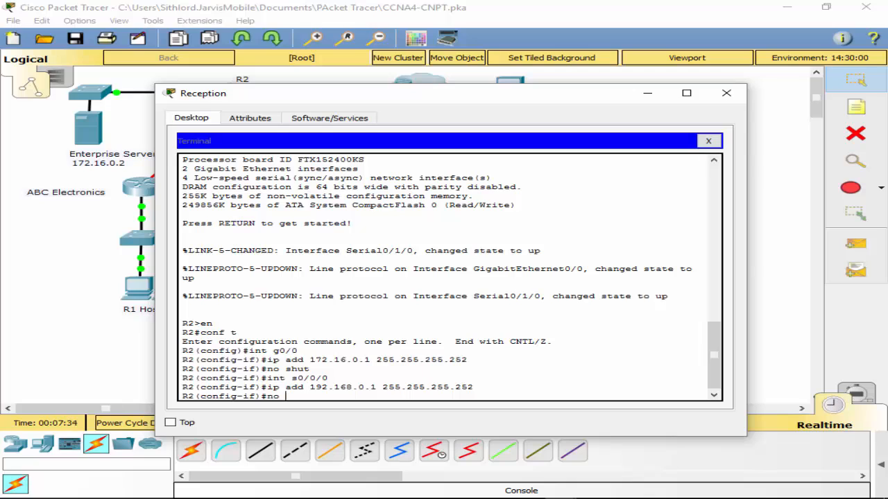
type("shut")
key("Return")
key("Return")
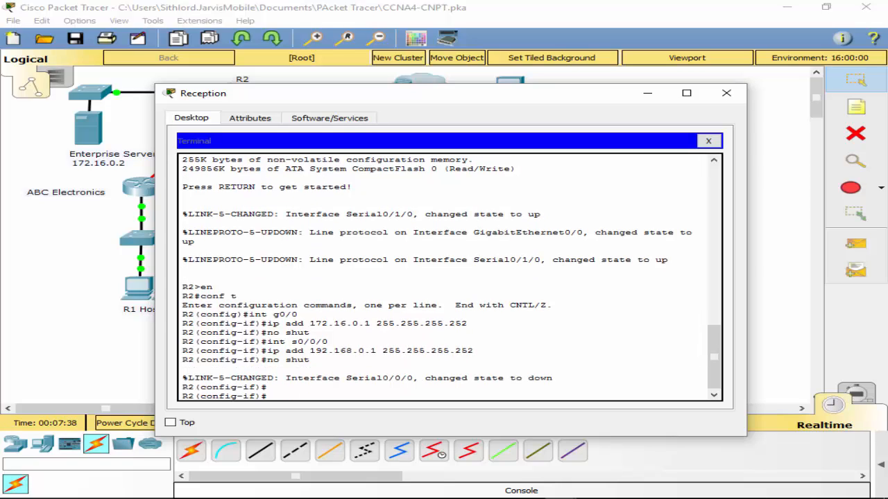
- Assign 10.10.0.2 with mask 255.255.255.252 to R2's s0/0/1 interface and enable it
type("int s0/0/1")
key("Return")
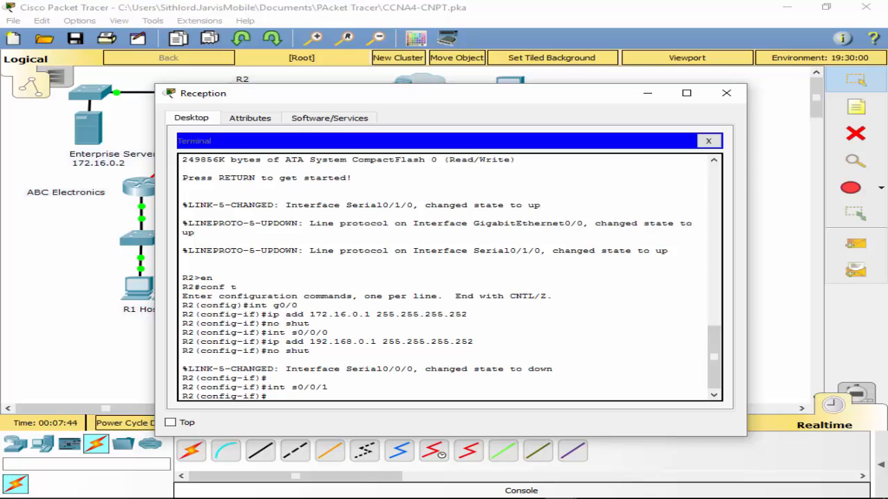
type("ip add")
key("Tab")
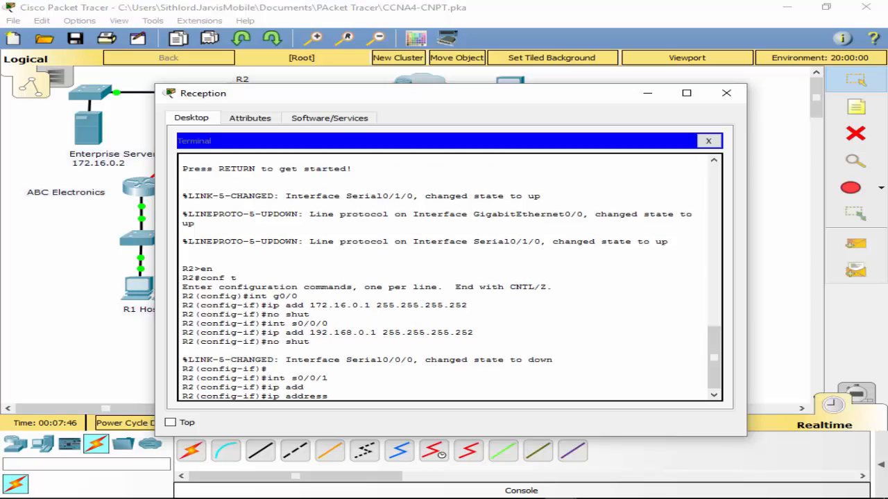
type("109.10")
key("BackSpace")
key("BackSpace")
key("BackSpace")
type(".10.0.2 255.255.255.252")
key("Return")
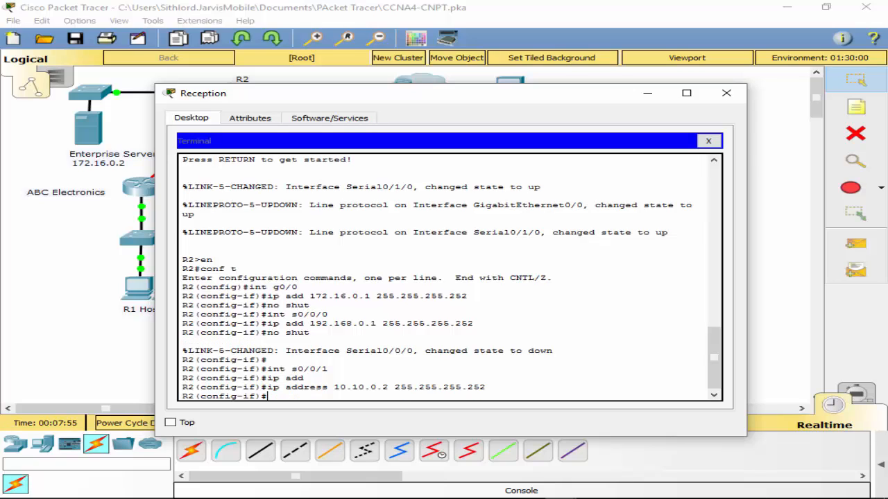
type("no shut")
key("Return")
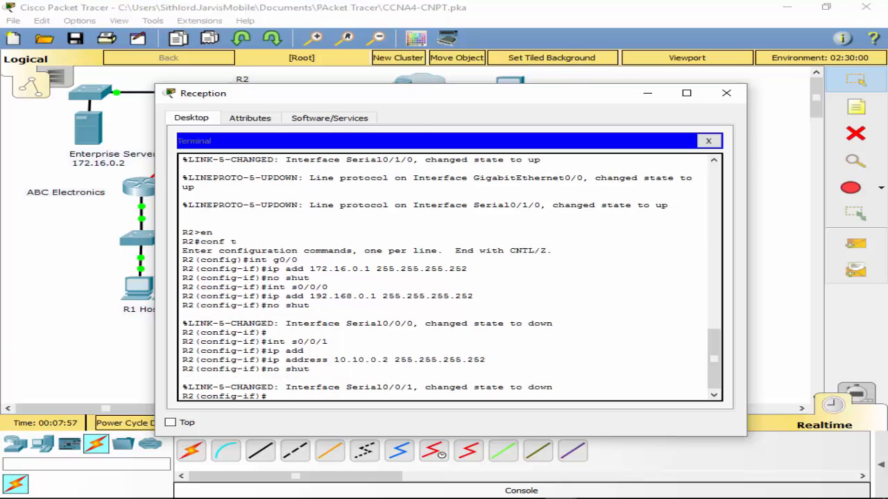
key("Return")
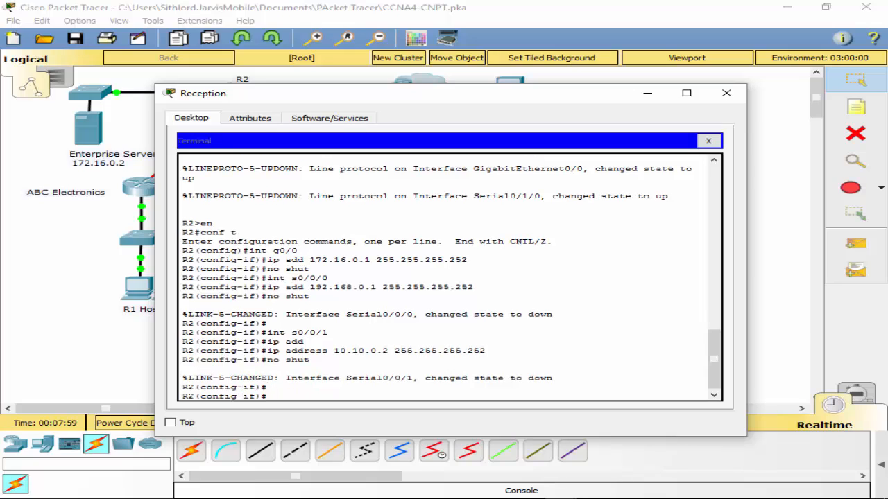
- Try to select interface s01/0 and assign 203.0.113.1 with mask 255.255.255.240 in a single command line
type("int s01/0 ip add ")
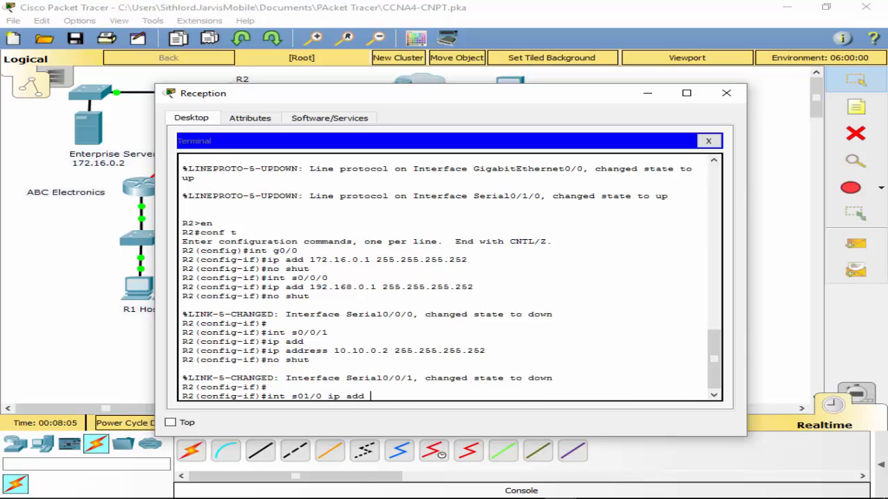
type("203.0.113.1 255")
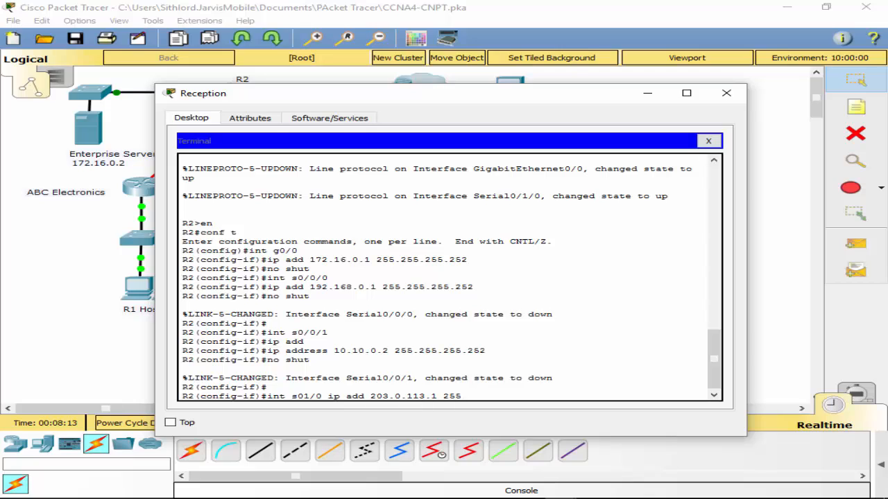
type(".255.255.240")
key("Return")
- Try to select interface s01/0 on R2 by reusing the previous command without its address part
key("Up")
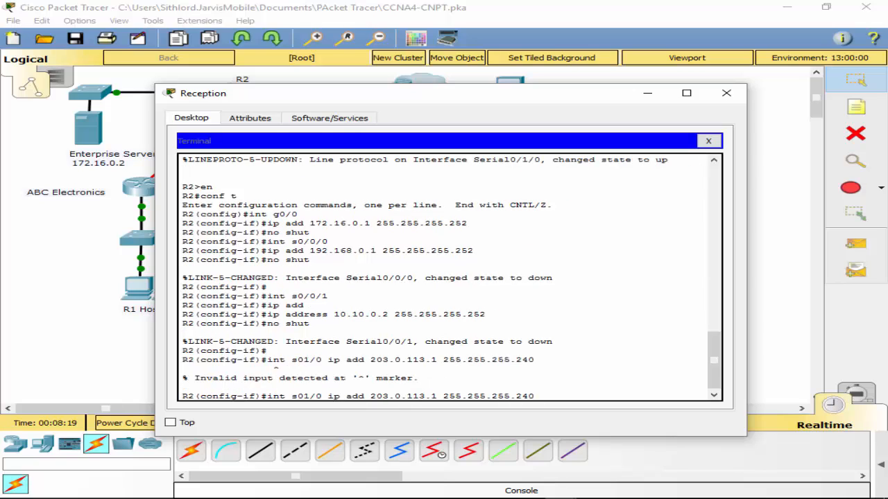
key("BackSpace")
key("BackSpace")
key("BackSpace")
key("BackSpace")
key("BackSpace")
key("BackSpace")
key("BackSpace")
key("BackSpace")
key("BackSpace")
key("BackSpace")
key("BackSpace")
key("BackSpace")
key("BackSpace")
key("BackSpace")
key("BackSpace")
key("BackSpace")
key("BackSpace")
key("BackSpace")
key("BackSpace")
key("BackSpace")
key("BackSpace")
key("BackSpace")
key("BackSpace")
key("BackSpace")
key("Return")
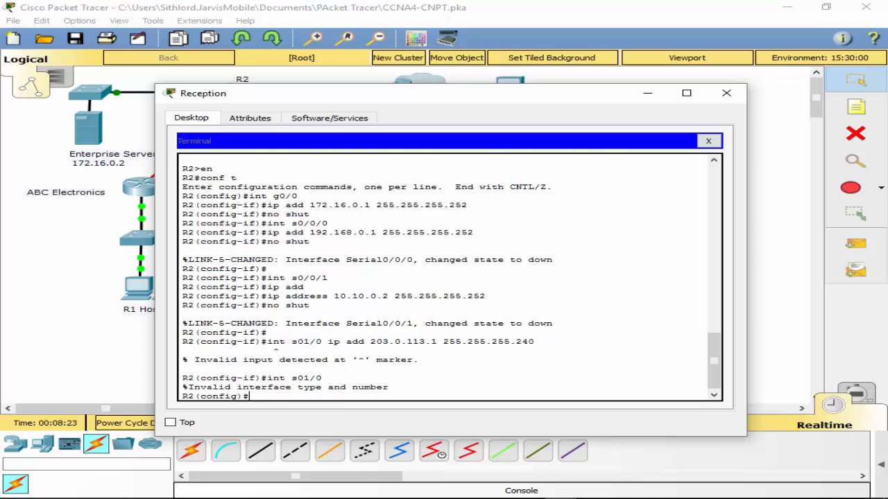
- Select R2's s0/1/0 interface, assign it 203.0.113.1 with mask 255.255.255.240 and enable it
key("Up")
type("/")
key("Return")
key("Up")
key("Up")
key("Up")
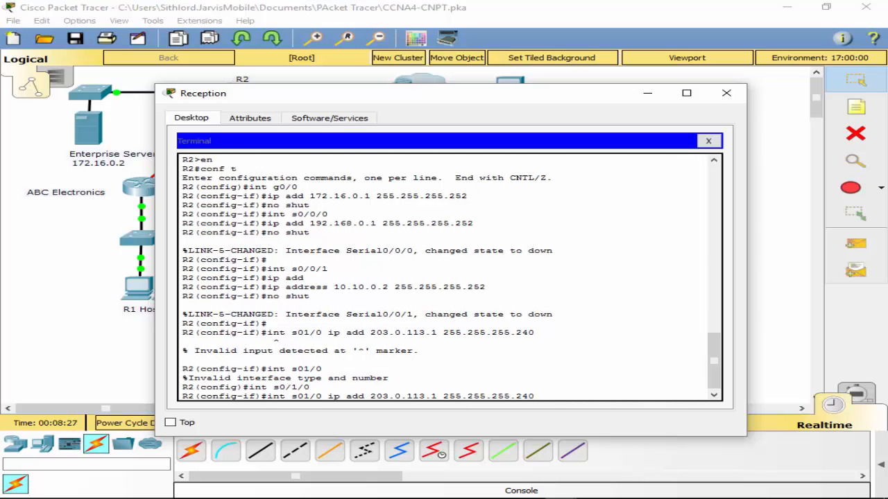
key("Left")
key("Left")
key("Left")
key("Left")
key("Left")
key("Left")
key("Left")
key("Left")
key("Left")
key("Left")
key("Left")
key("Left")
key("Left")
key("BackSpace")
key("BackSpace")
key("BackSpace")
key("BackSpace")
key("BackSpace")
key("BackSpace")
key("BackSpace")
key("BackSpace")
key("BackSpace")
key("BackSpace")
key("Return")
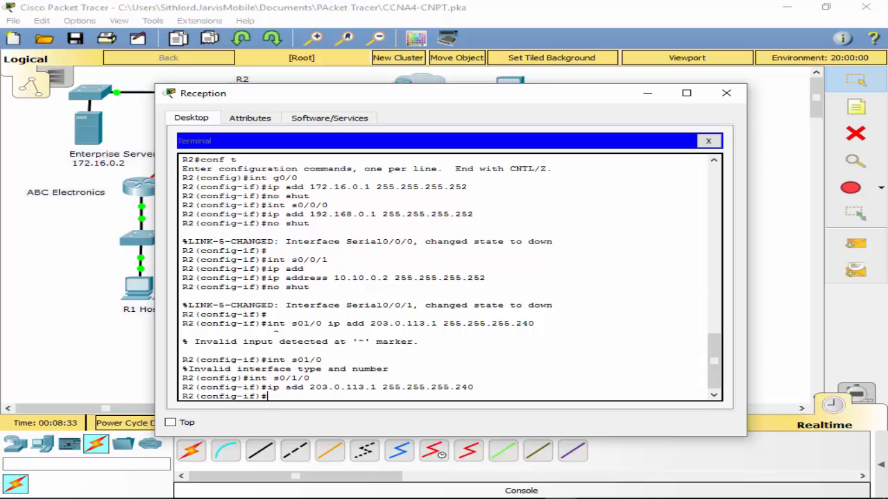
type("no shut")
key("Return")
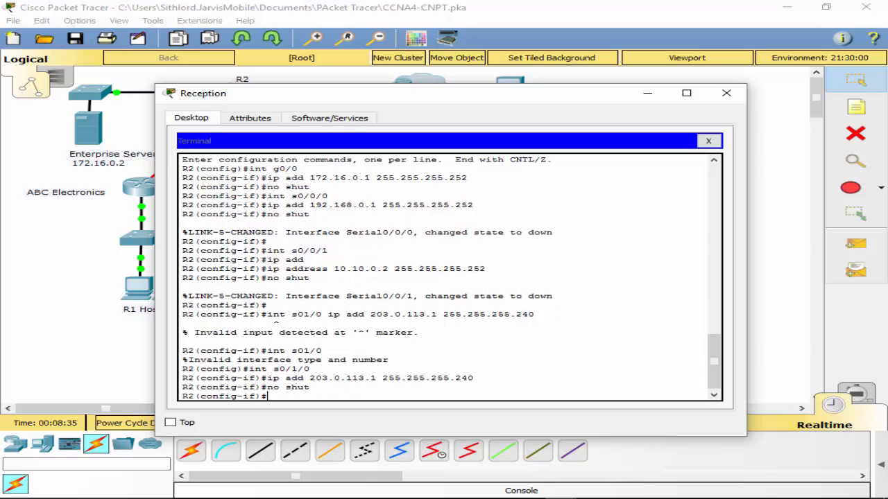
- Leave configuration mode on R2 and save the running configuration with wr
type("exit")
key("Return")
type("exit")
key("Return")
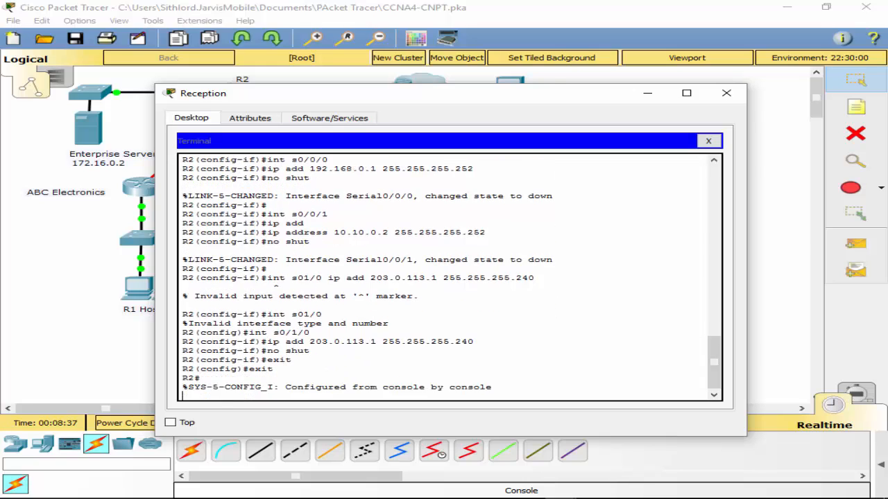
key("Return")
type("wr")
key("Return")
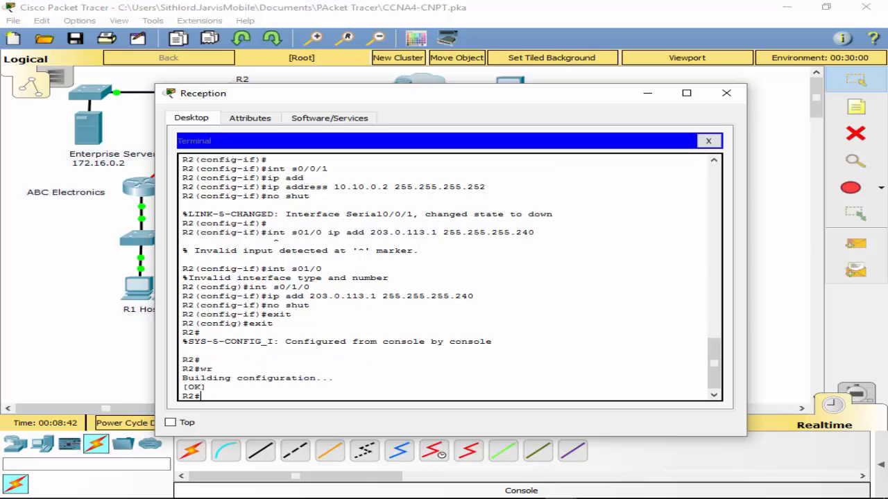
- Close Reception's terminal window and move the router end of its console cable from R2 to R1's Console port
left_click(709, 141)
left_click(726, 93)
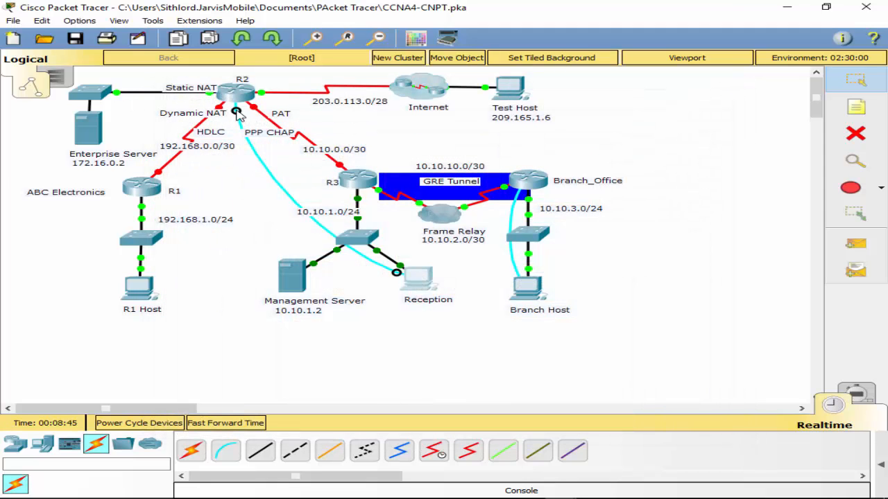
left_click(140, 185)
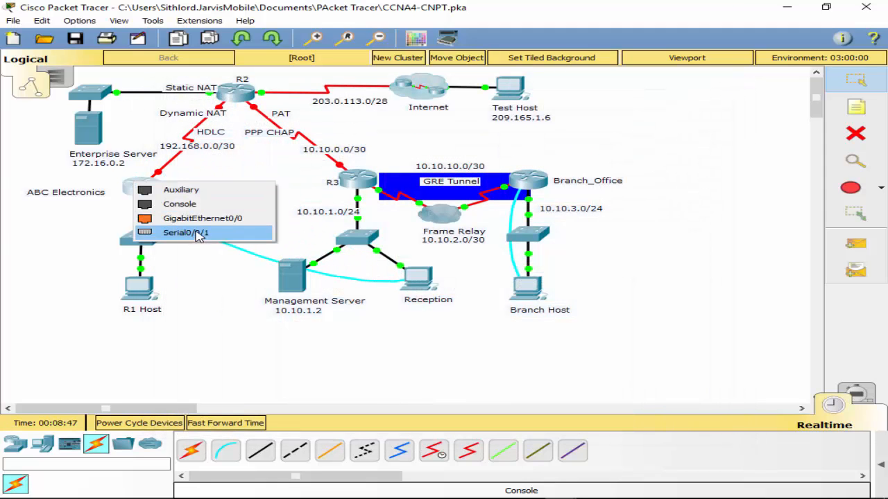
left_click(194, 203)
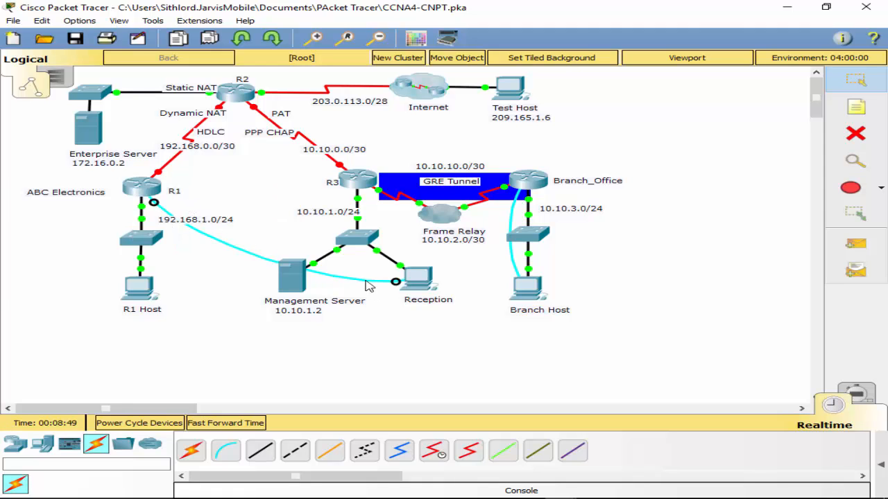
- Open a terminal session on Reception with the default connection settings and enter R1's global configuration mode
left_click(418, 281)
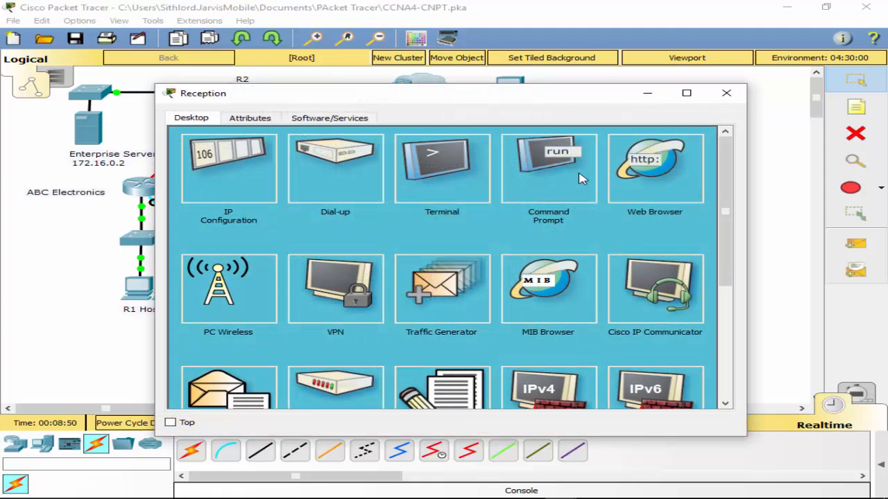
left_click(437, 177)
left_click(678, 260)
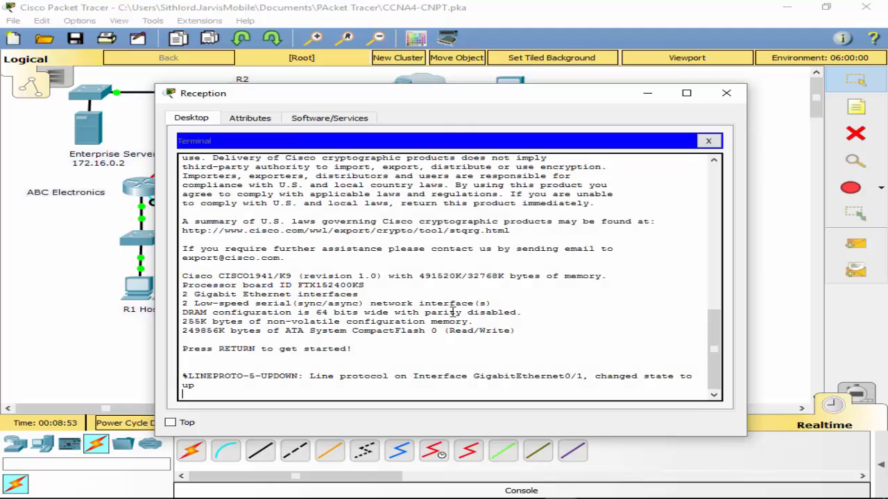
key("Return")
type("en")
key("Return")
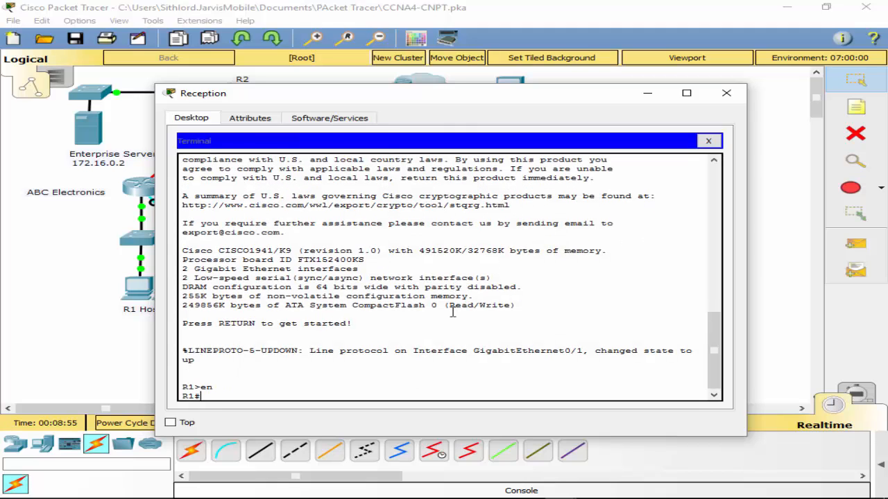
type("conf t")
key("Return")
- Enable R1's g0/1 interface and assign it 19.168.1.1 with mask 255.255.255.0
type("int ")
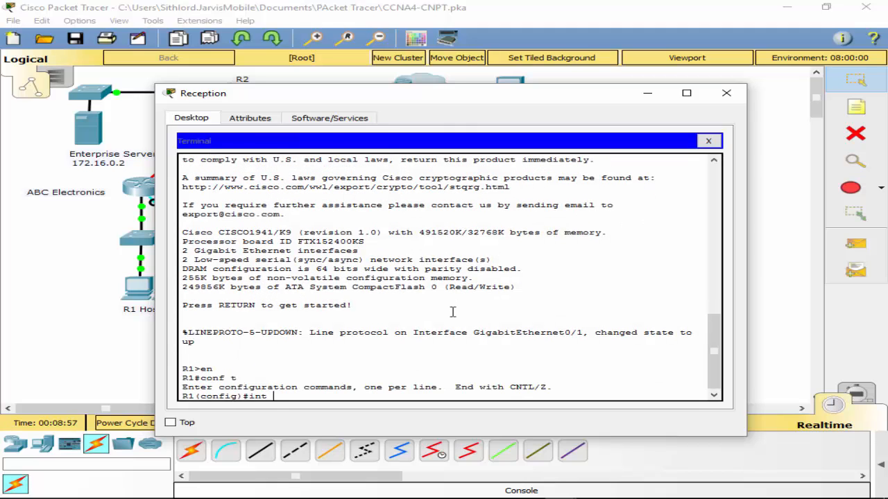
type("g0/1")
key("Return")
type("no shut")
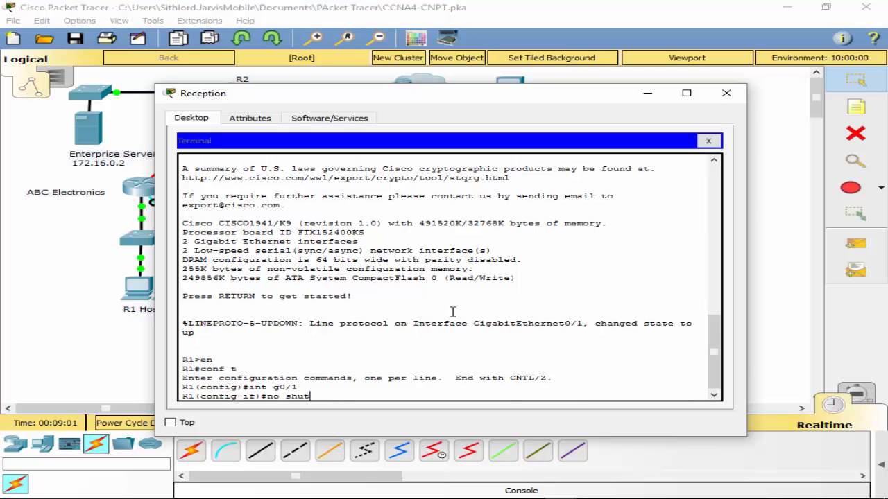
key("Return")
type("ip add 19")
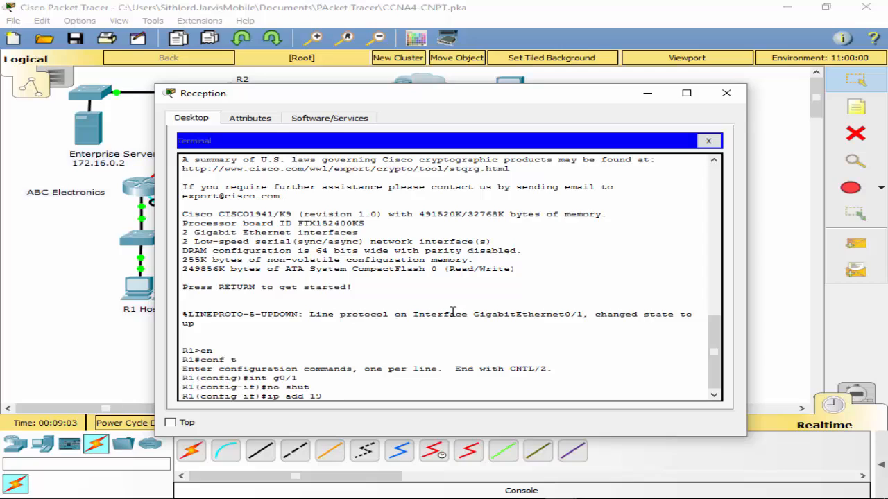
type(".168.1")
type(".1 255.255.2")
type("55.255.0")
key("Return")
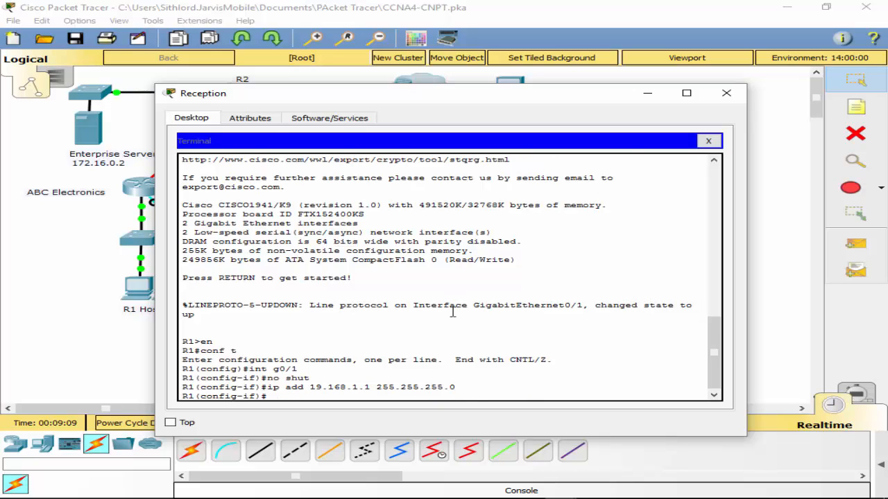
- Try to select interface g0/0/0 on R1
type("n")
key("BackSpace")
type("int g0/0/0 1")
key("BackSpace")
key("BackSpace")
key("BackSpace")
key("Return")
- Assign 192.168.0.2 with mask 255.255.255.252 to R1's s0/0/0 interface and enable it
key("Up")
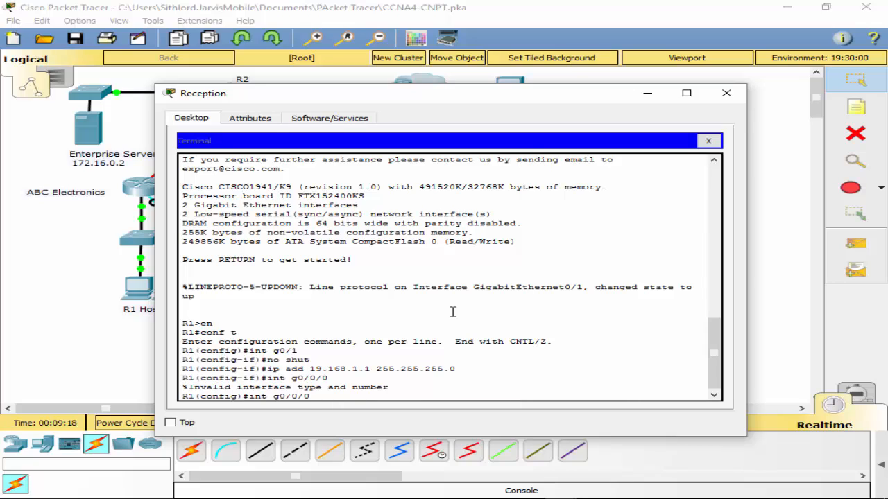
key("BackSpace")
type("s")
key("Return")
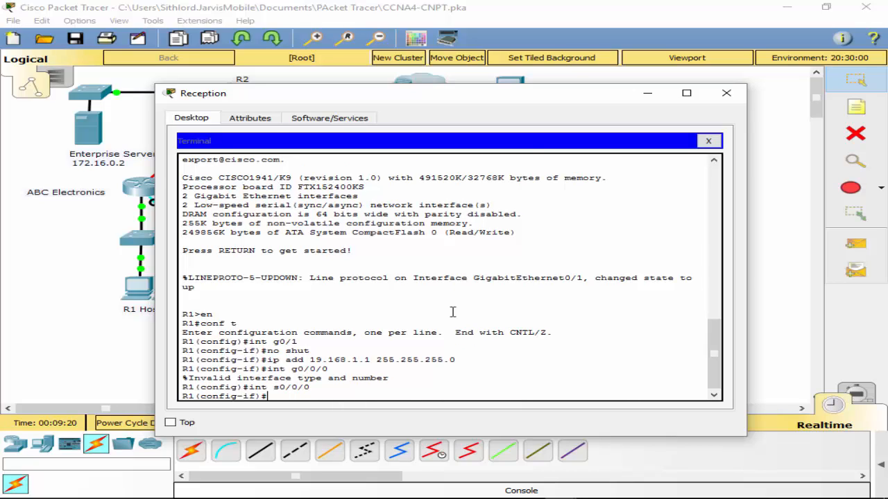
type("ip add 192.168.0.2 25")
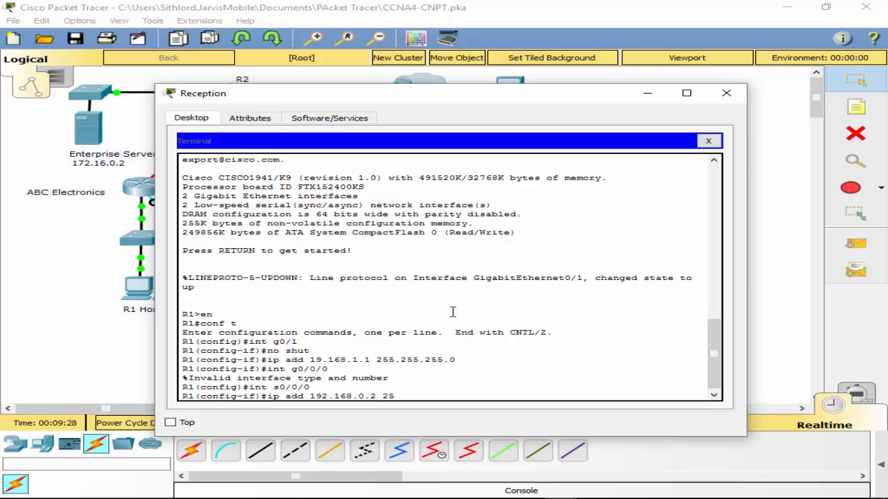
type("5.255.255.252")
key("Return")
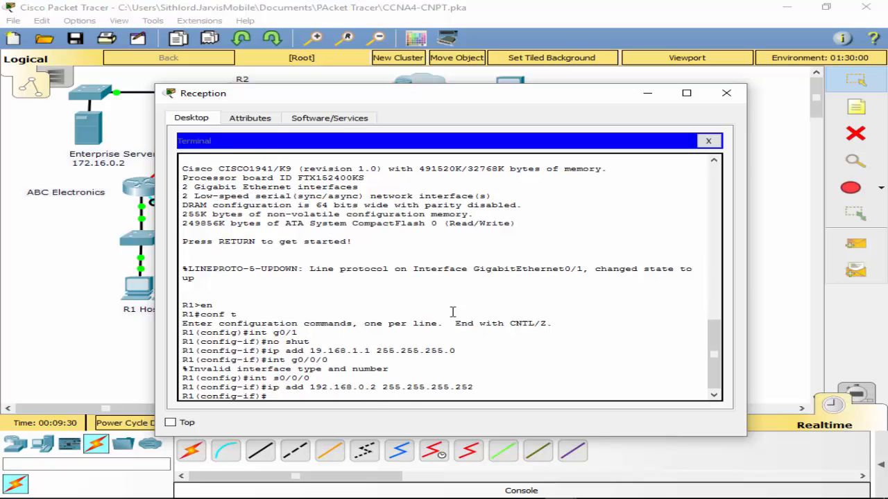
type("eno shut")
key("Return")
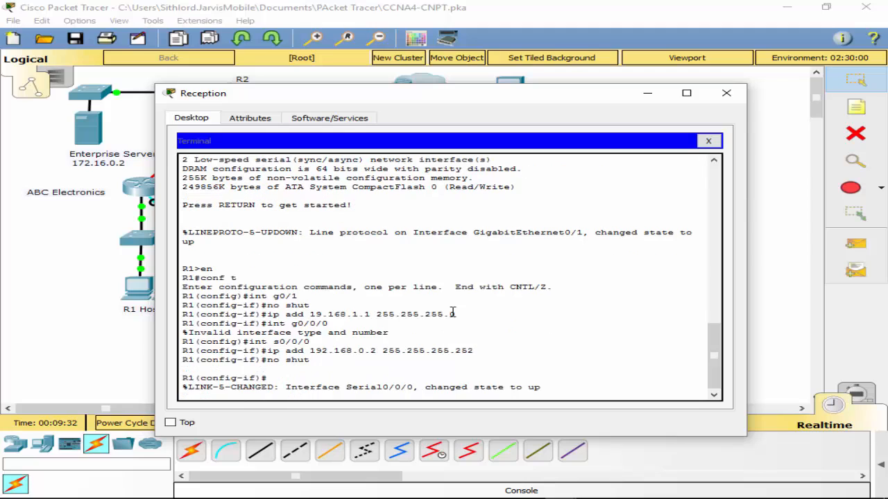
- Leave R1's configuration mode, save the running configuration with wr, and close Reception's terminal window
type("exit")
key("Return")
key("Return")
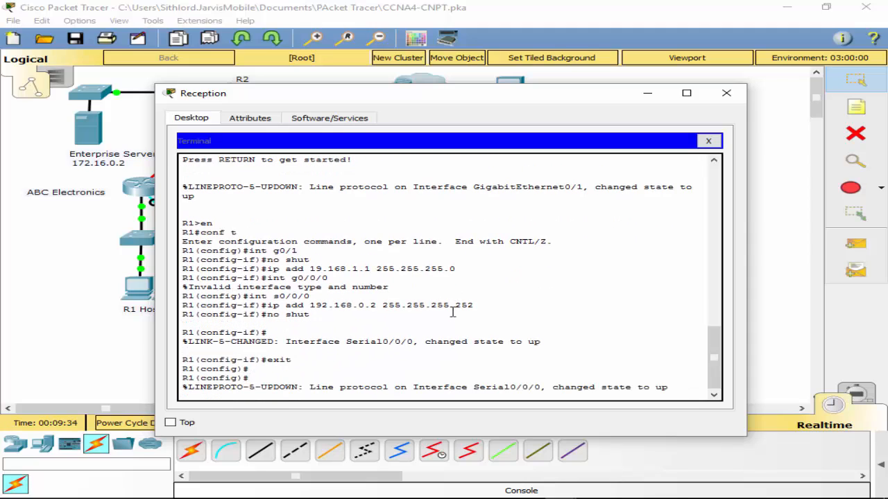
type("e")
key("Return")
type("exit")
key("Return")
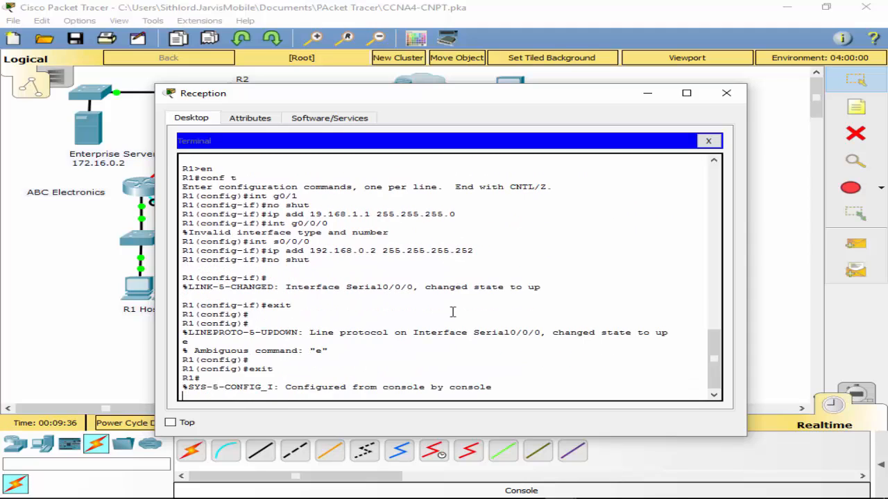
key("Return")
type("wr")
key("Return")
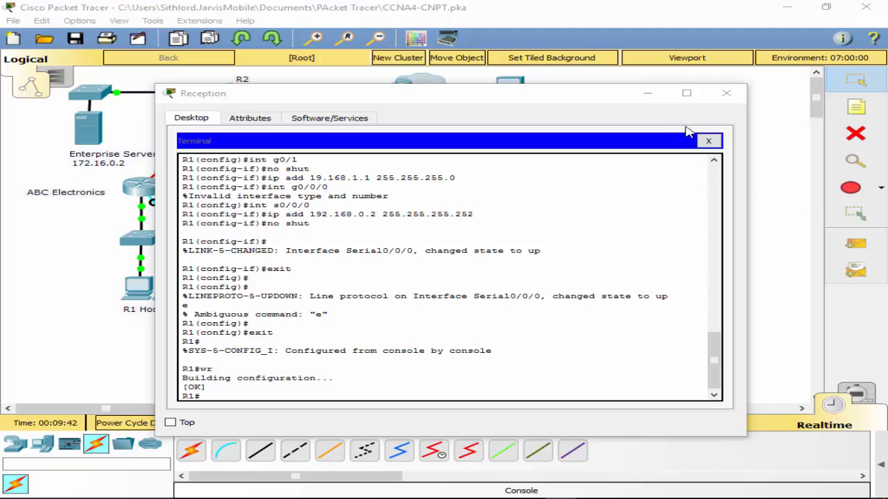
left_click(708, 141)
left_click(733, 95)
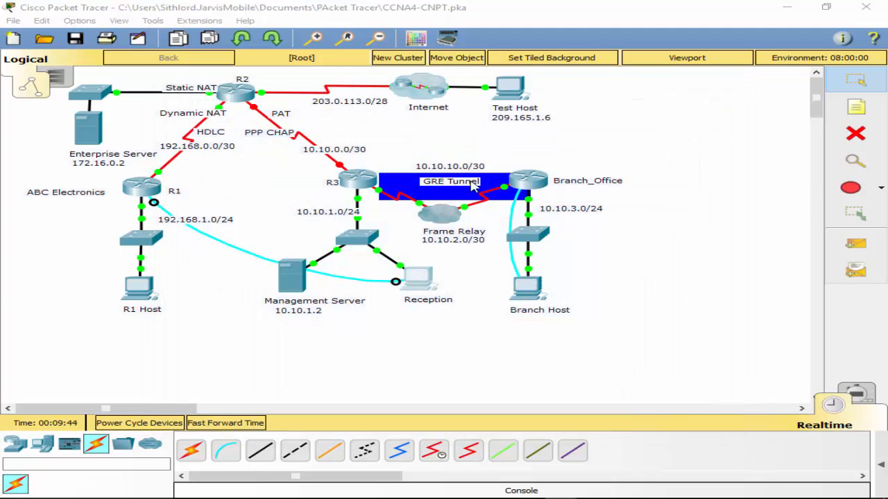
- Check the IP configuration of Branch Host and of the Enterprise Server
left_click(531, 298)
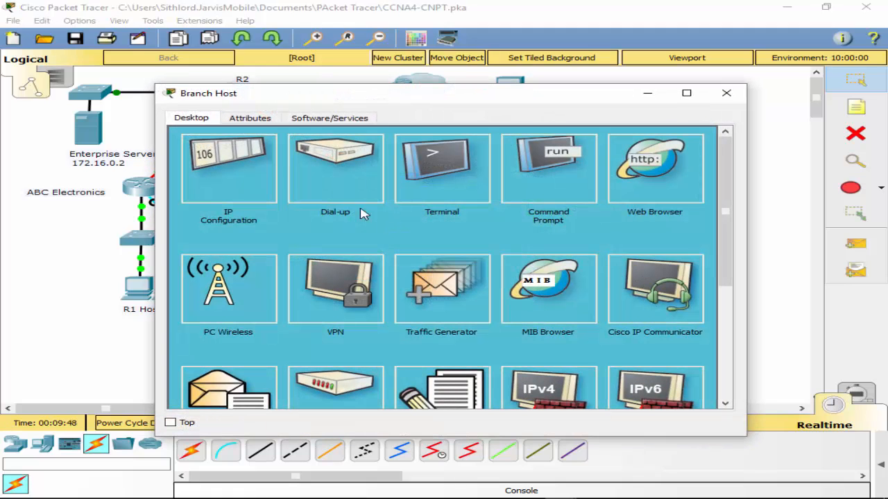
left_click(262, 173)
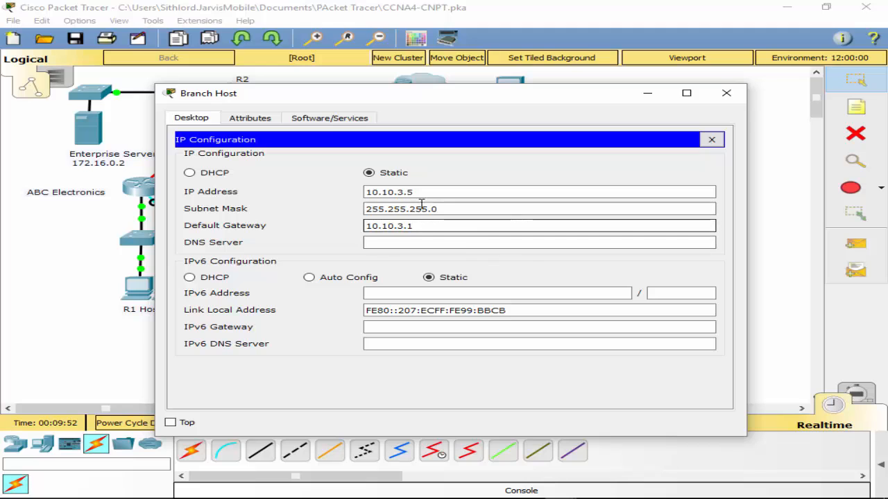
left_click(712, 139)
left_click(726, 93)
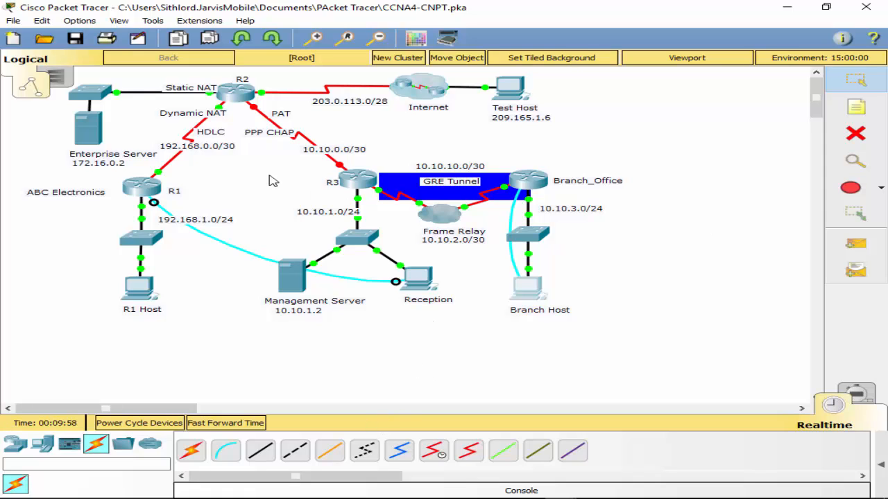
left_click(88, 127)
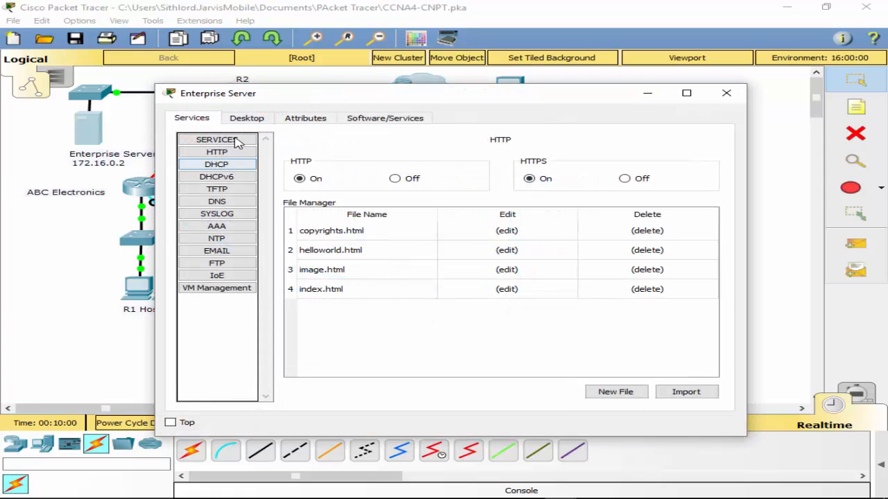
left_click(245, 117)
left_click(271, 161)
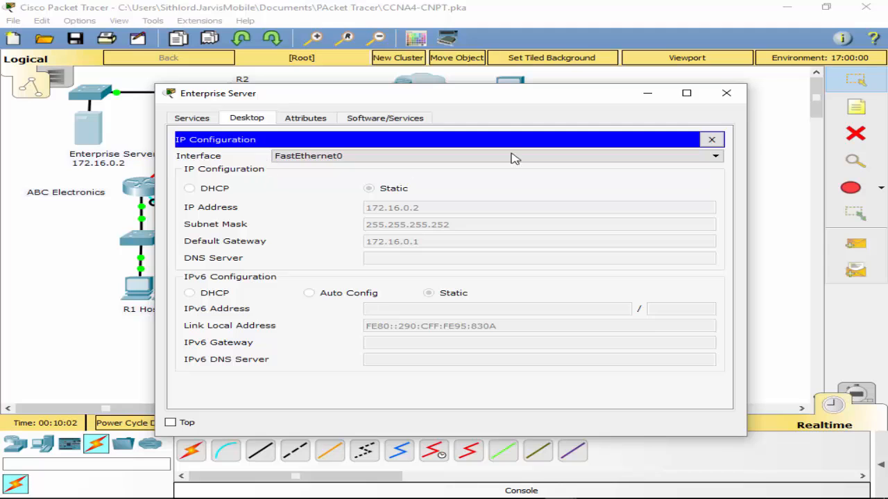
left_click(711, 139)
left_click(726, 93)
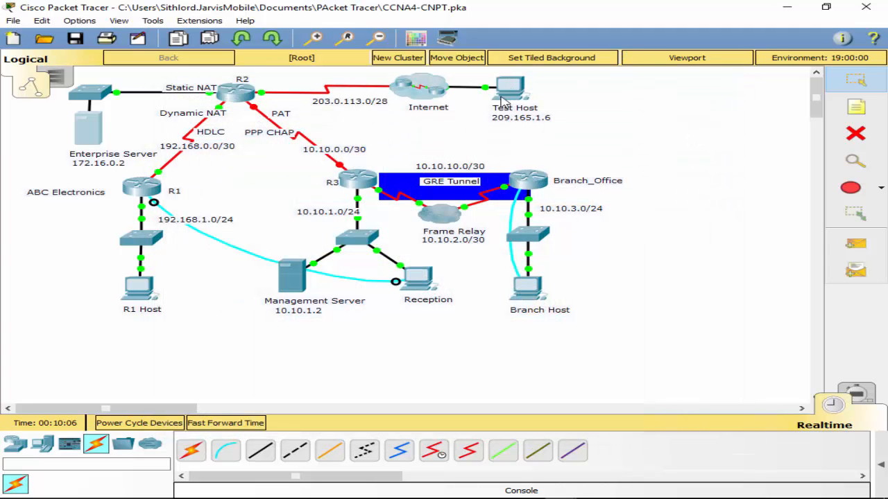
- Check the IP configuration of the Management Server and of Reception
left_click(281, 283)
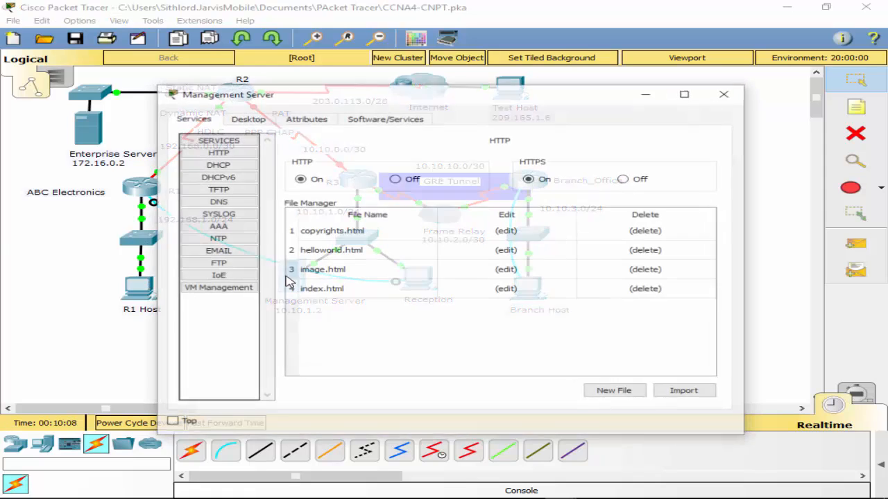
left_click(246, 118)
left_click(244, 176)
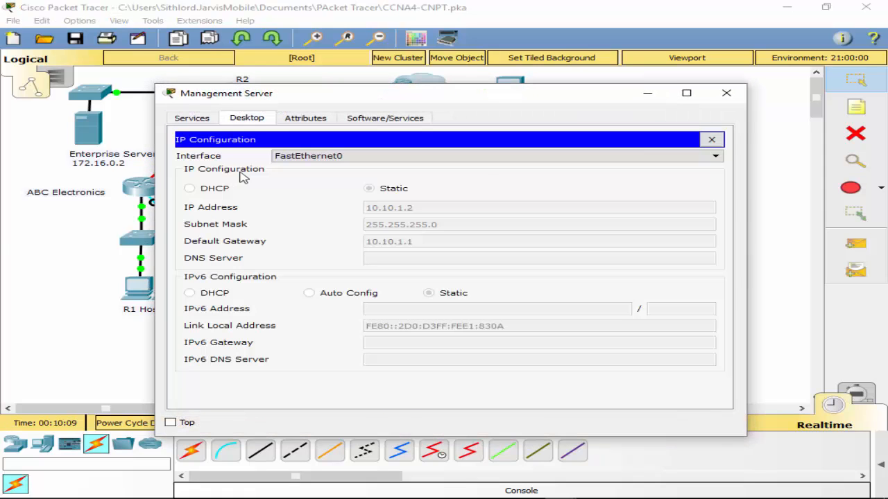
left_click(711, 139)
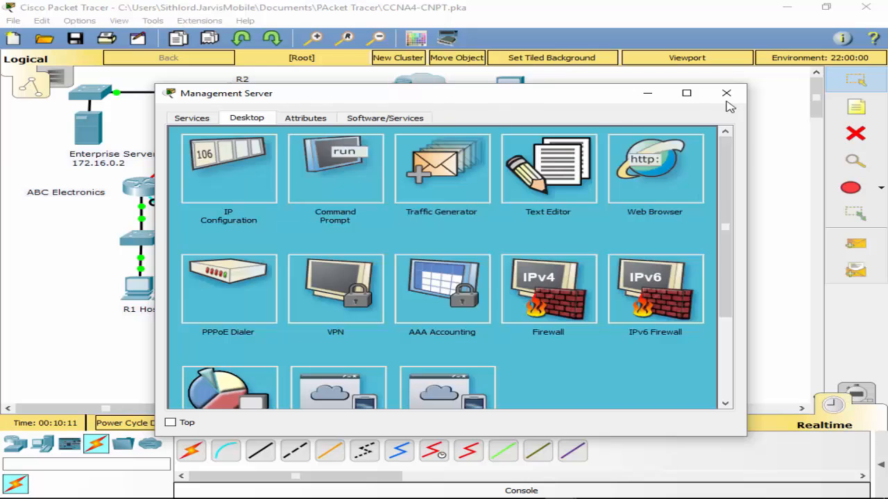
left_click(726, 93)
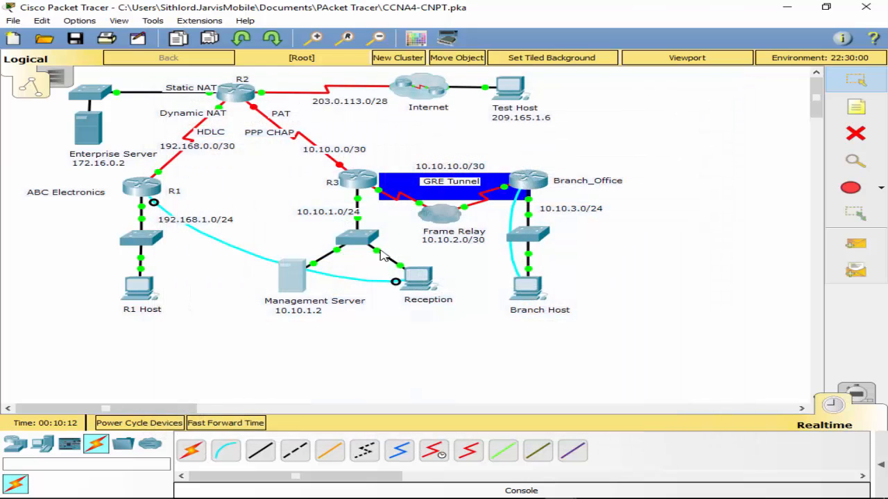
left_click(427, 290)
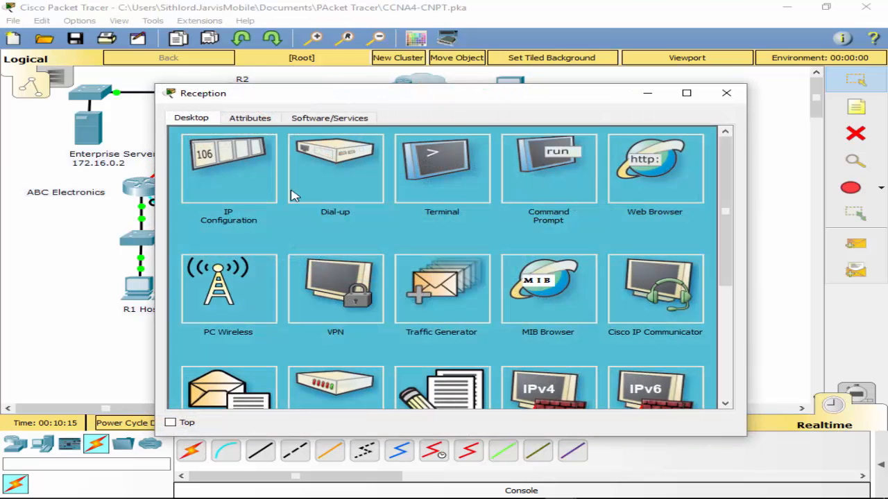
left_click(241, 172)
left_click(712, 140)
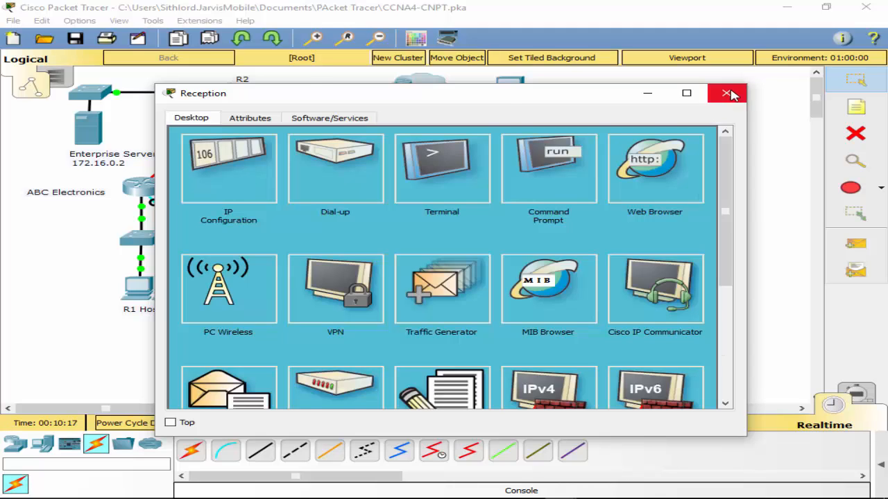
left_click(726, 93)
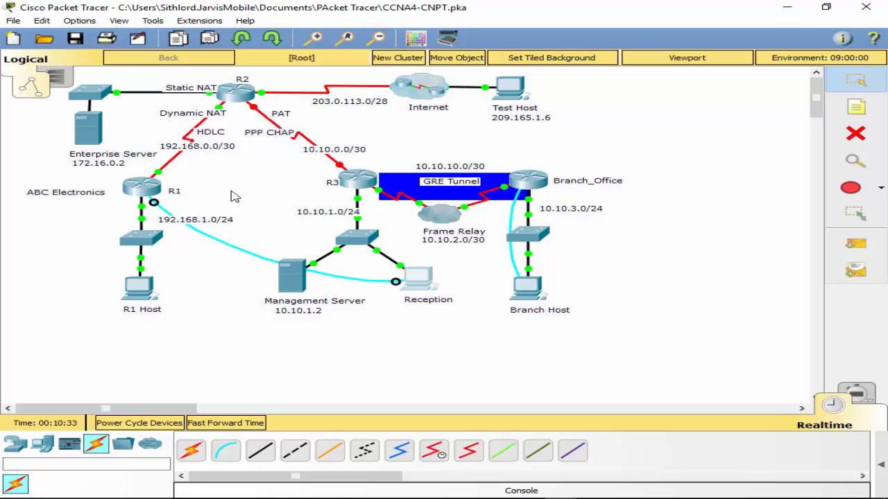
- Move Reception's console cable from R1 to R3's Console port and enter R3's global configuration mode in a default terminal session
left_click(357, 183)
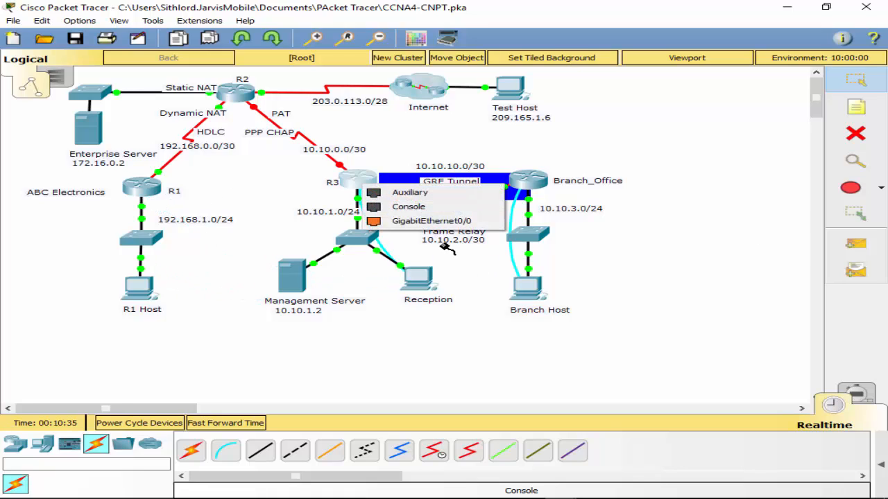
left_click(416, 207)
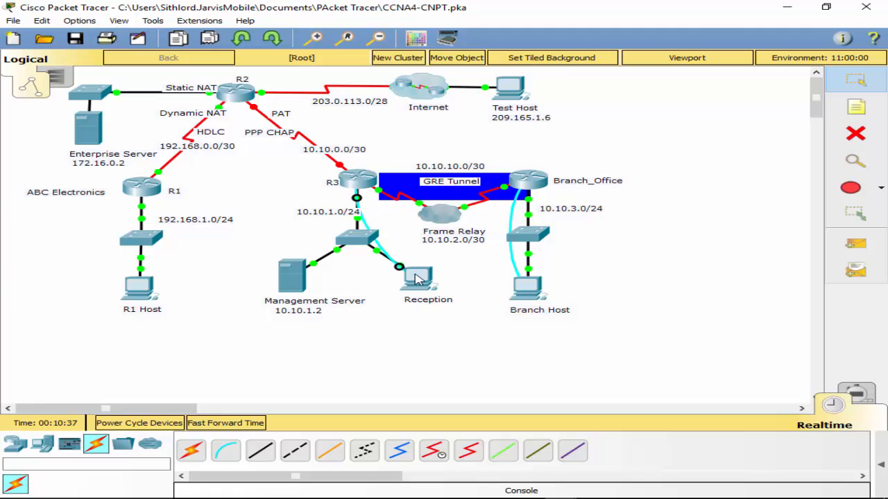
left_click(416, 279)
left_click(440, 166)
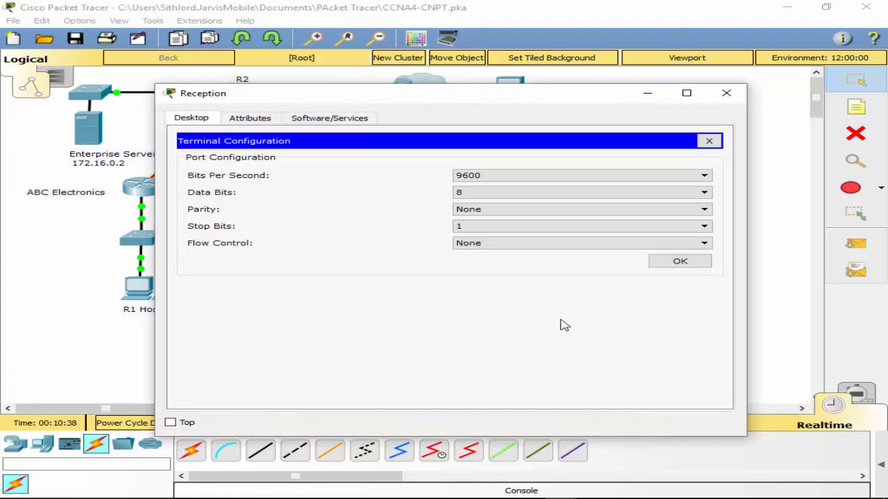
left_click(680, 261)
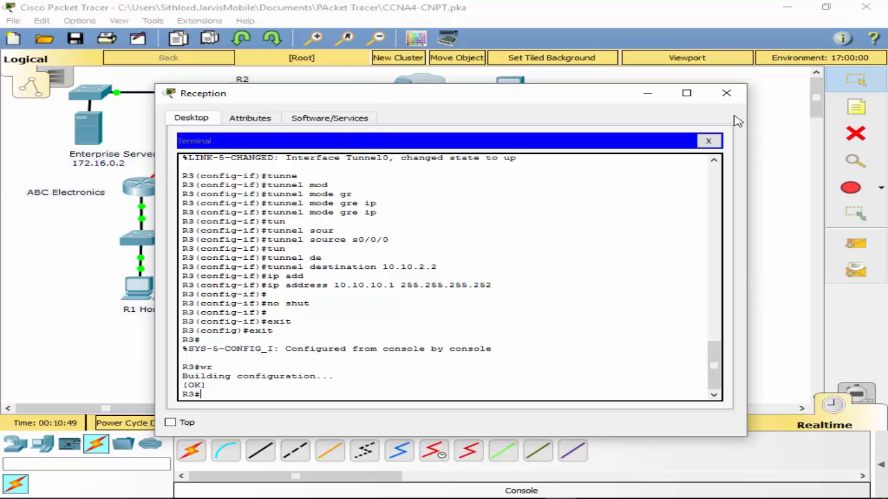
type("conf t")
key("Return")
- Look up the ntp command options on R3 and try to enter ntp server 10.10.1.2 15
type("nfig)#n")
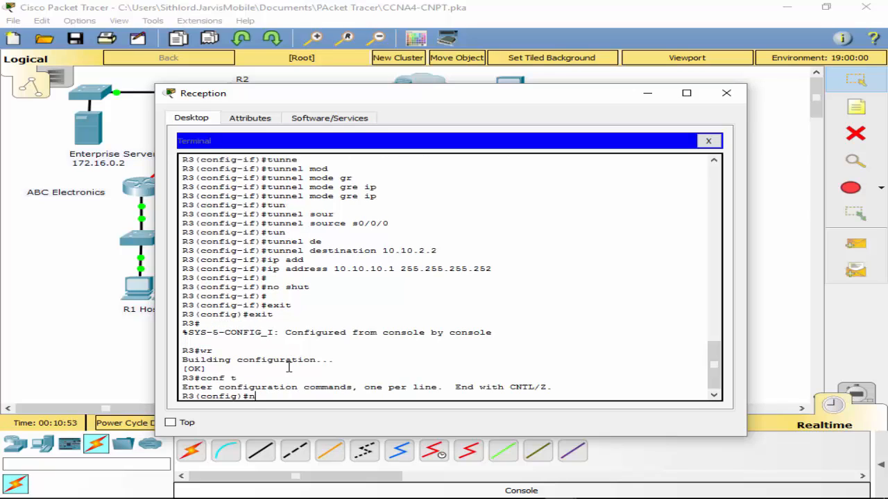
key("Tab")
type("t")
key("Tab")
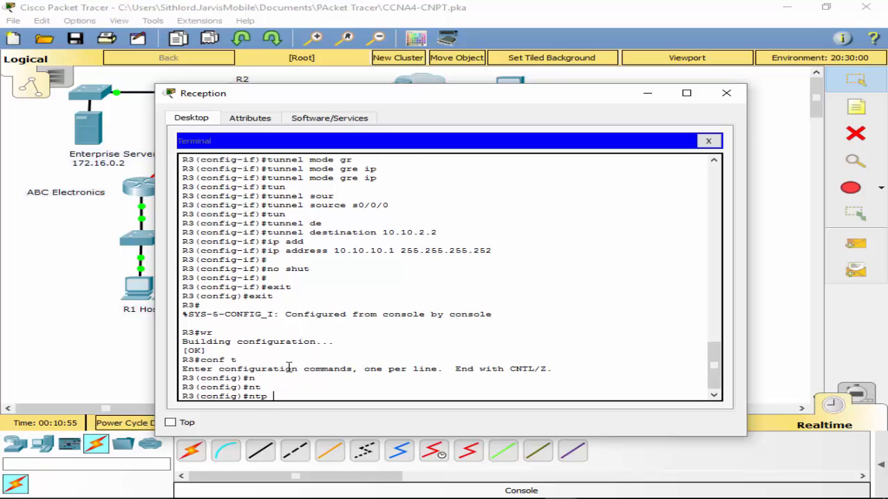
type("?ser")
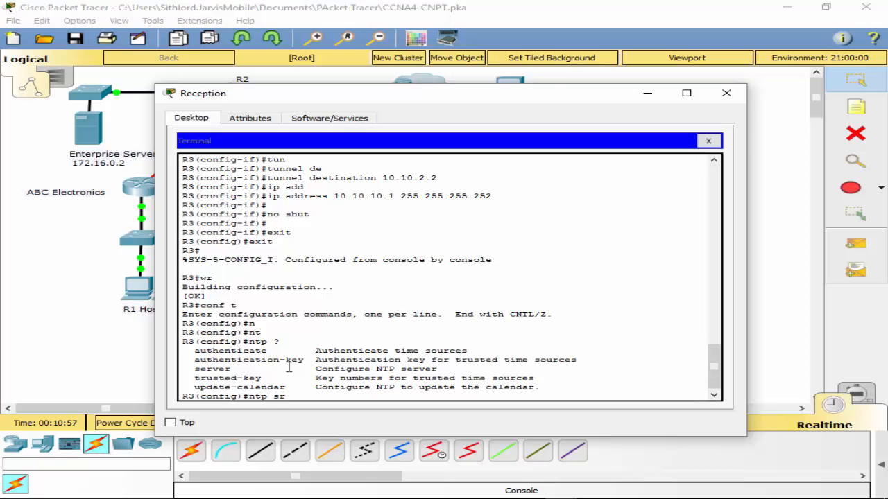
key("Tab")
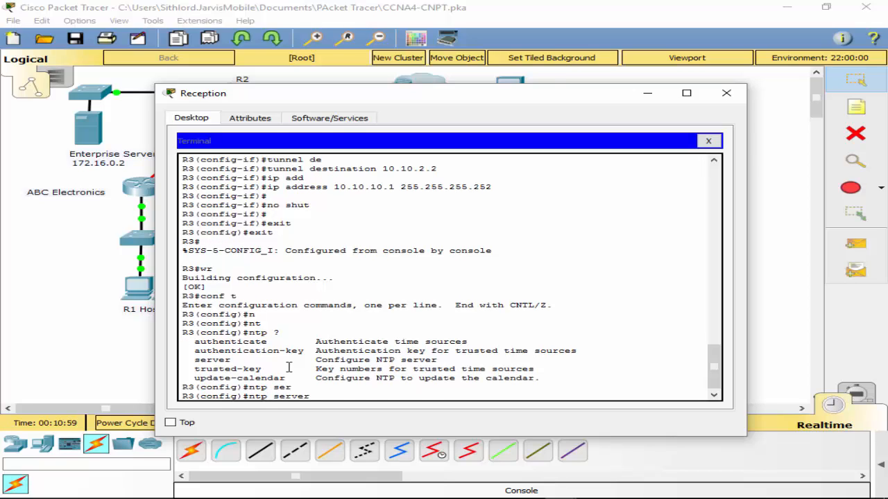
type("?1")
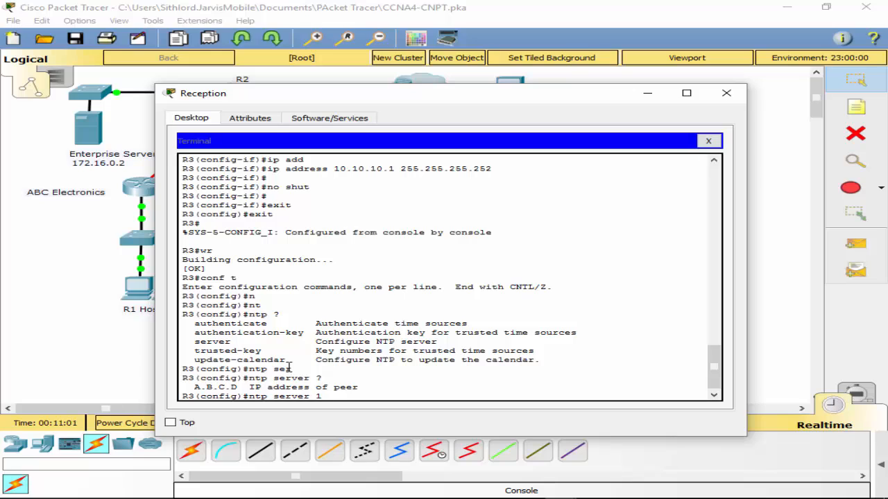
type("0.10.1.2 ?")
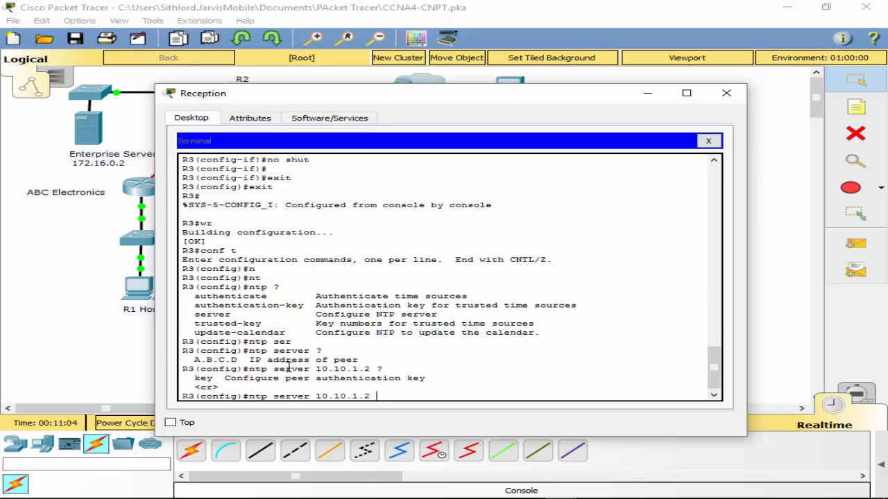
type("15")
key("Return")
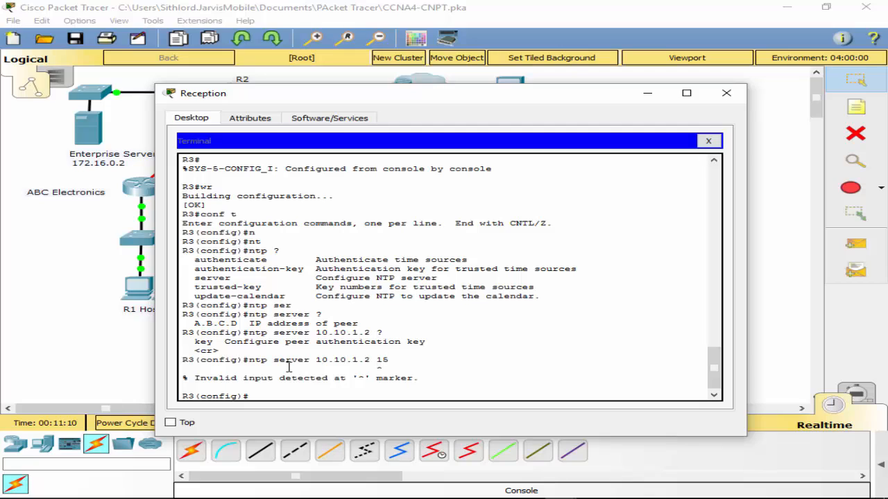
- Set R3's NTP server to 10.10.1.2 with peer key number 15
key("Up")
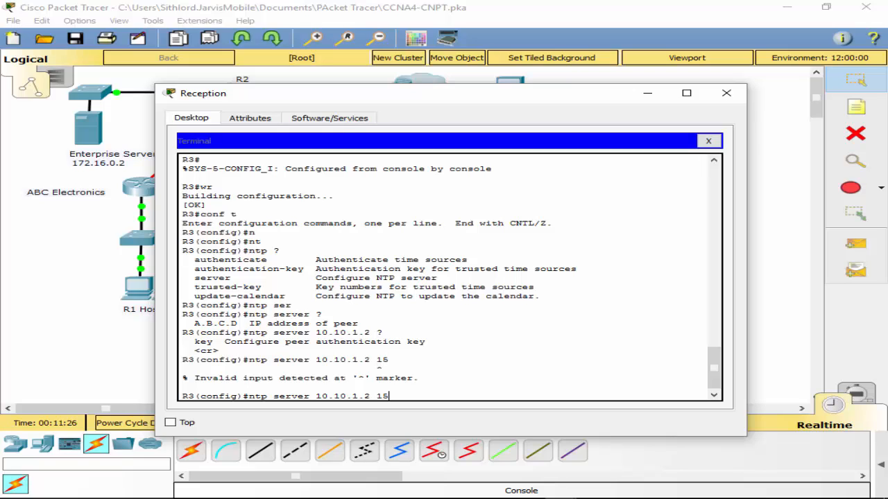
key("BackSpace")
key("BackSpace")
type("ke")
key("Tab")
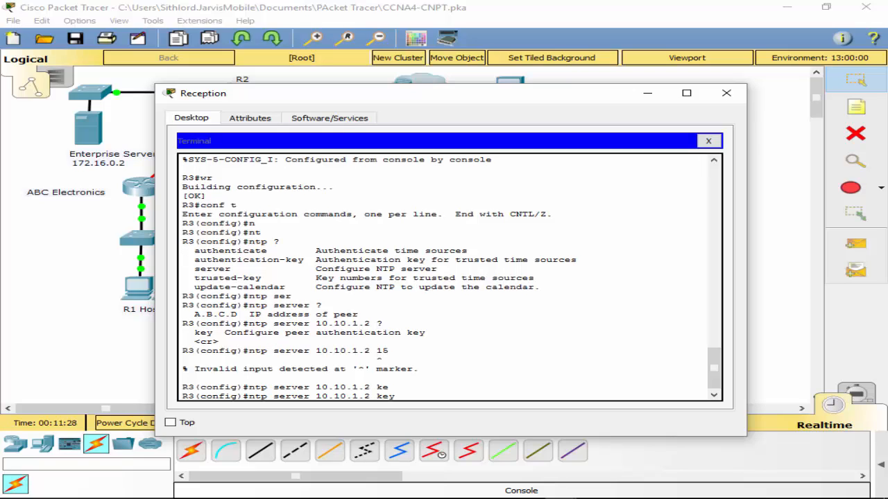
type("?15")
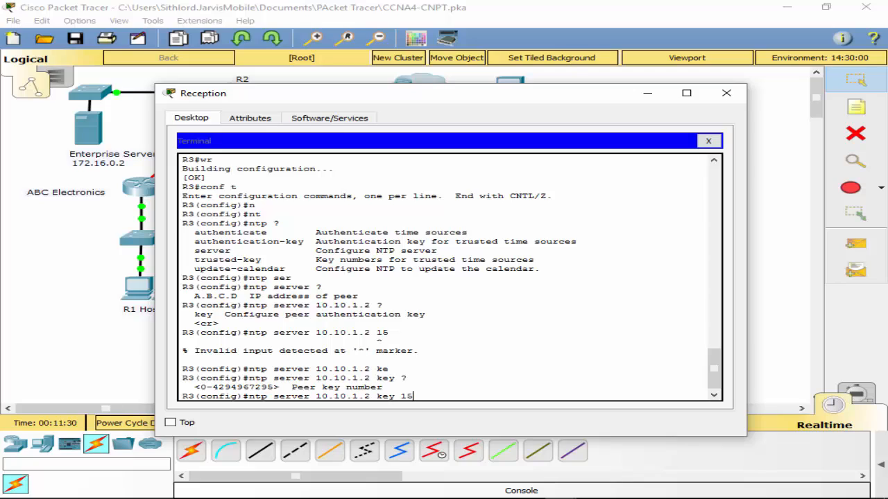
key("Return")
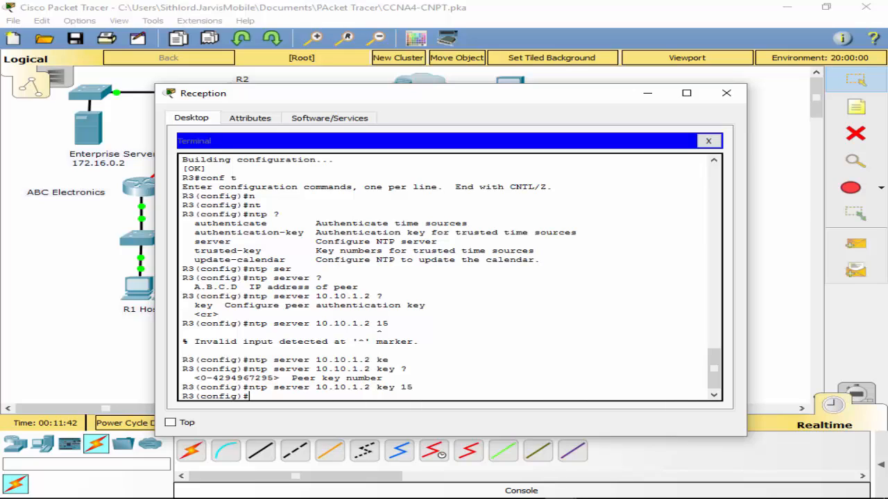
type("ip sn")
key("Tab")
type("m")
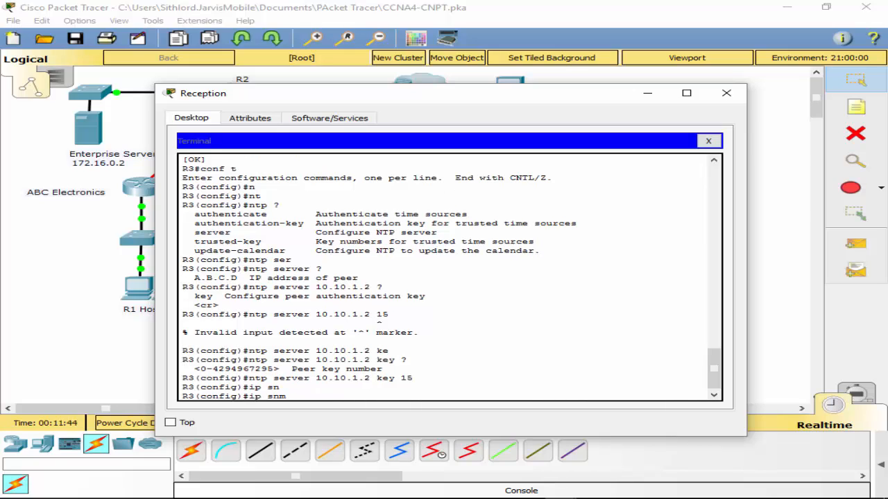
key("Tab")
type("?")
key("BackSpace")
key("BackSpace")
key("BackSpace")
key("BackSpace")
key("BackSpace")
key("BackSpace")
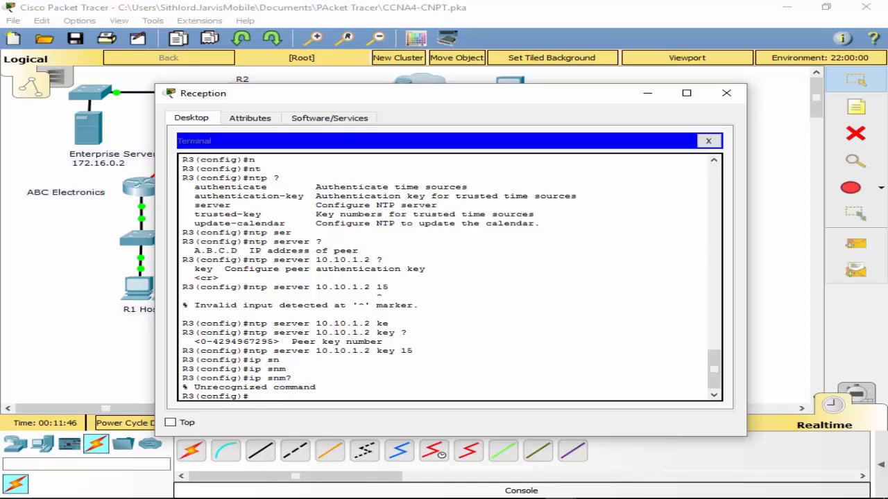
- List R3's global configuration commands in full and look up the options of snmp-server
type("?")
key("space")
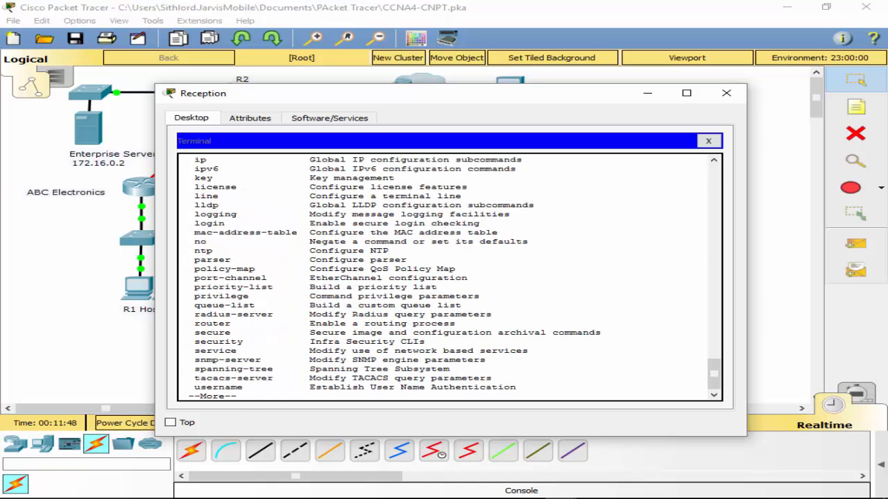
key("space")
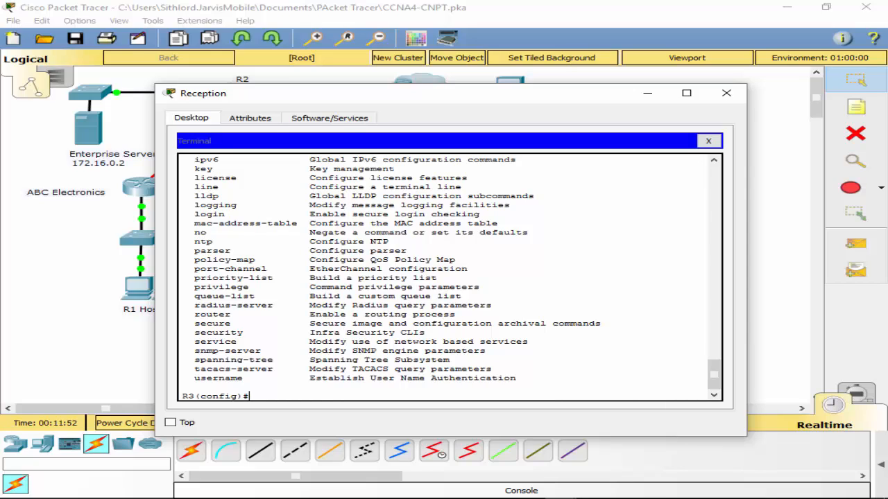
type("sn")
key("Tab")
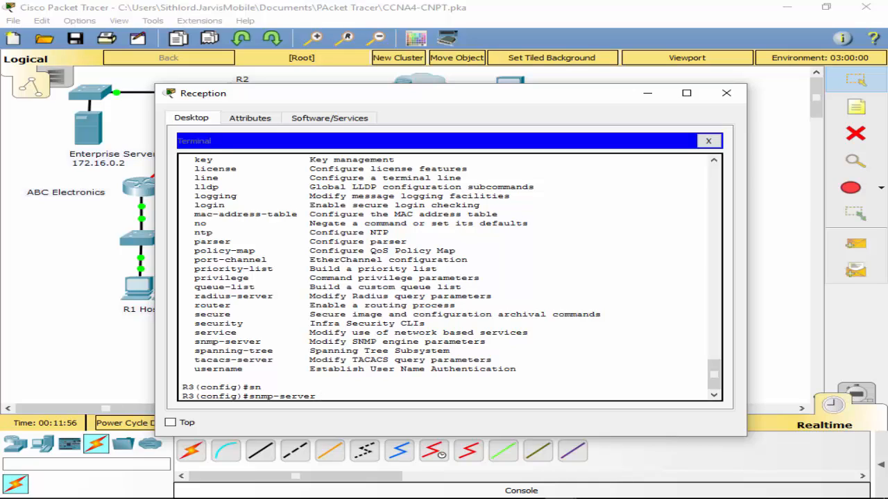
type("?")
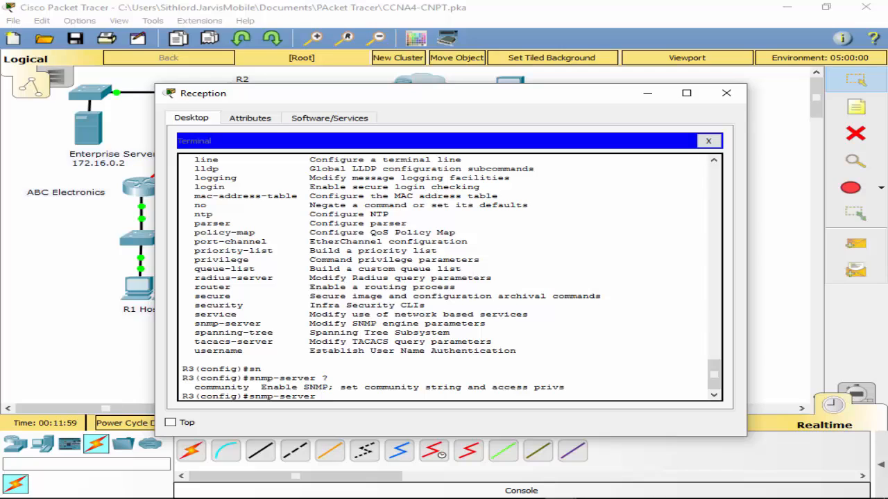
type("CiscoPTSA ?>")
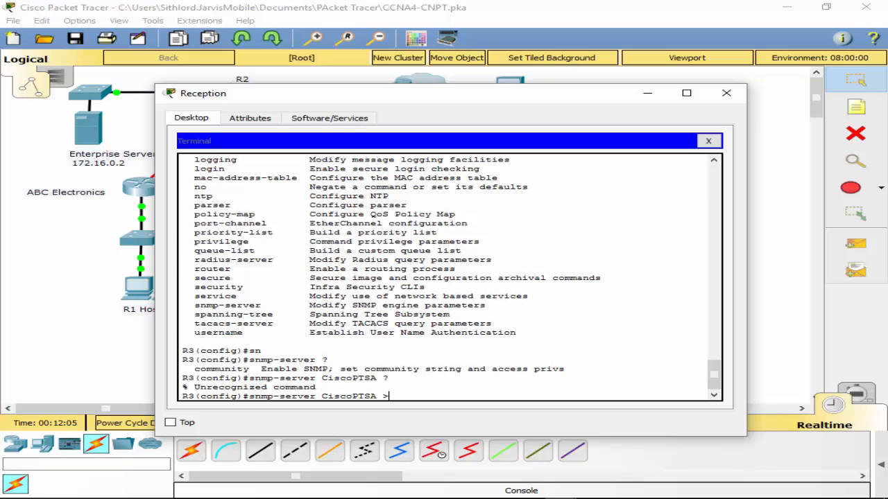
key("BackSpace")
type("?")
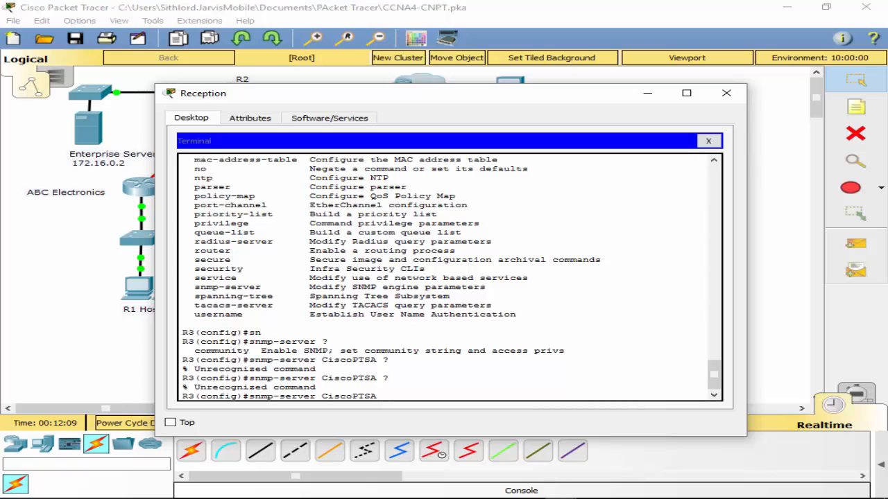
key("BackSpace")
key("BackSpace")
key("BackSpace")
key("BackSpace")
key("BackSpace")
key("BackSpace")
key("BackSpace")
key("BackSpace")
key("BackSpace")
key("BackSpace")
type("com")
key("Tab")
type("?")
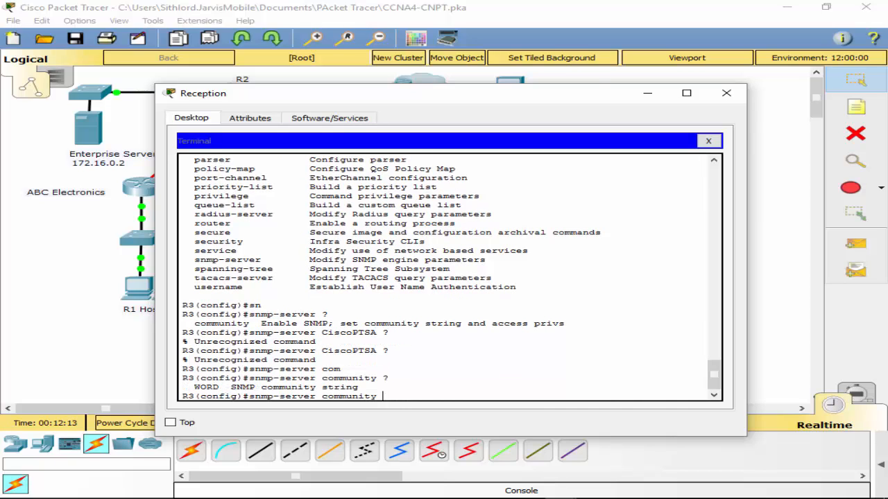
type("CiscoPTSA ?")
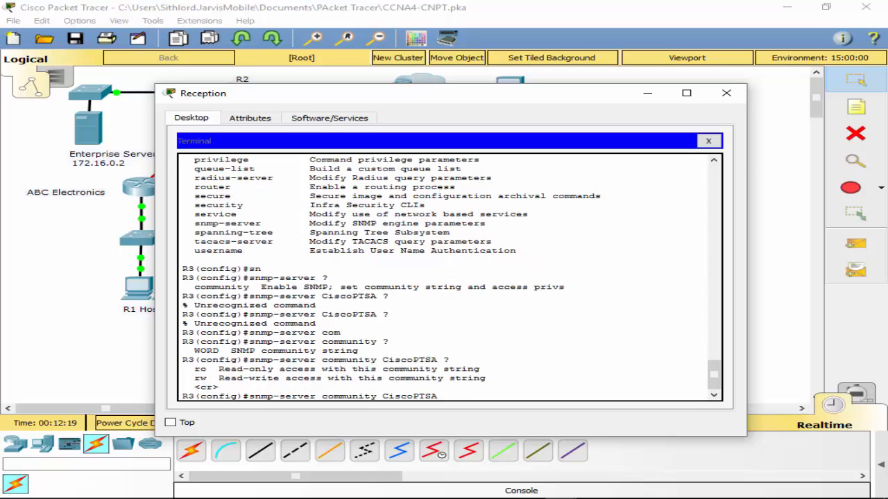
type("ro")
key("Return")
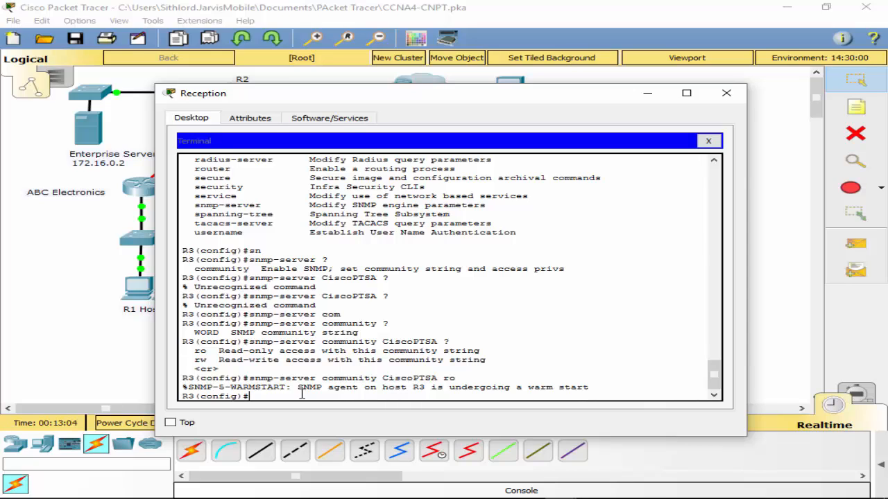
- Look up the options of the logging command in R3's global configuration mode
type("lo")
type("g")
key("Tab")
type("g?")
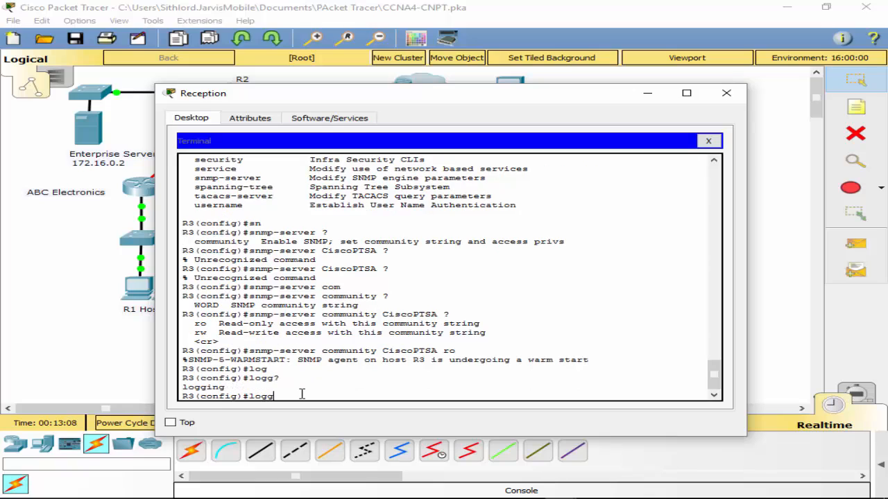
key("Tab")
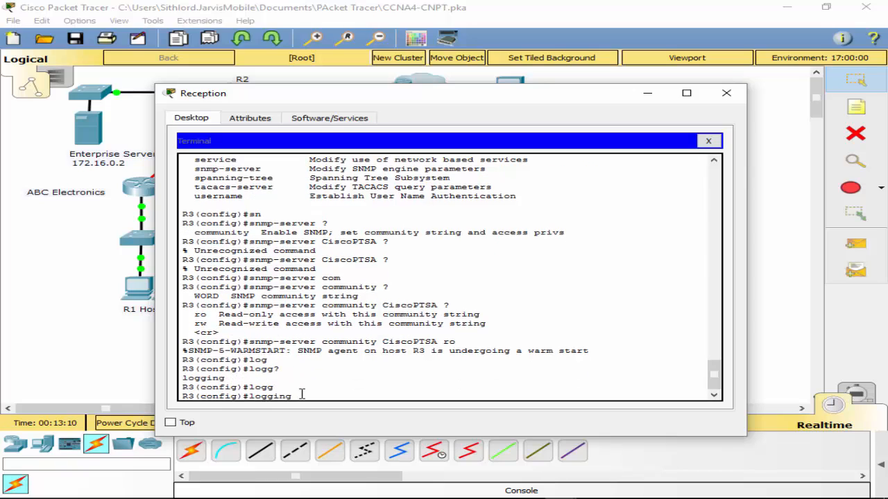
type("?")
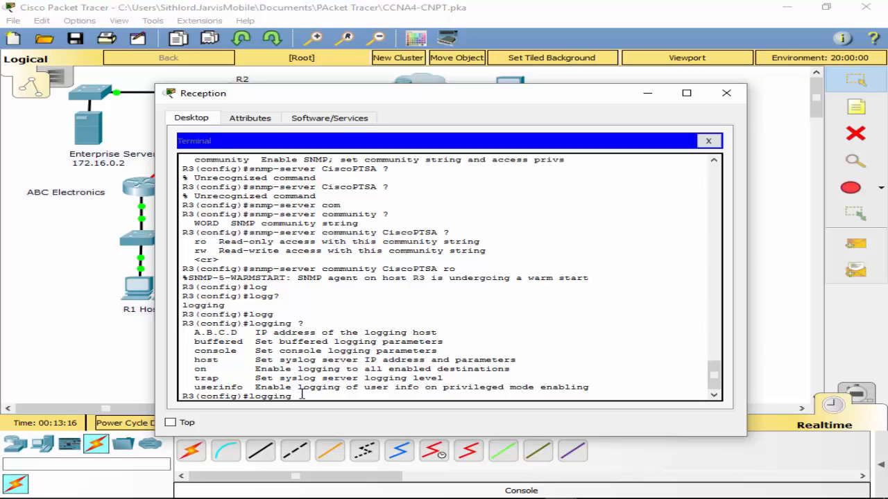
- Set R3's syslog host to 10.10.1.2, checking for further logging host options
type("bu")
key("Tab")
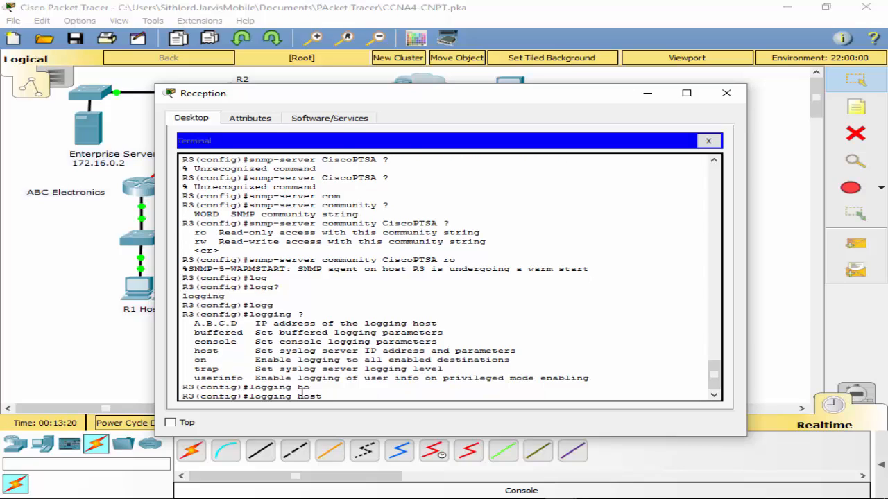
type("10.10.")
type("1")
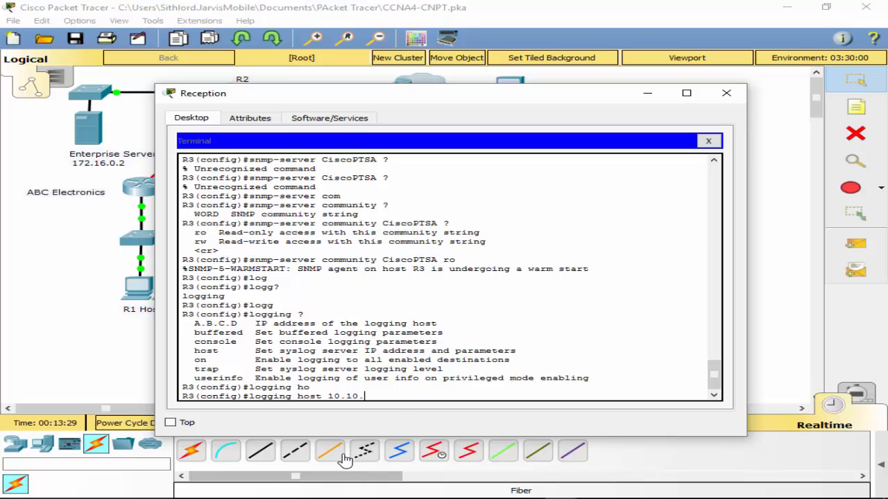
type(".2 ?")
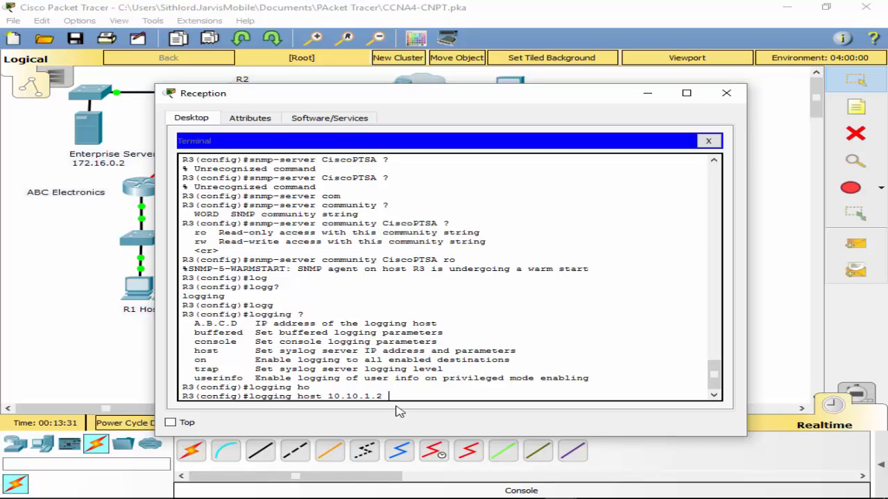
key("Return")
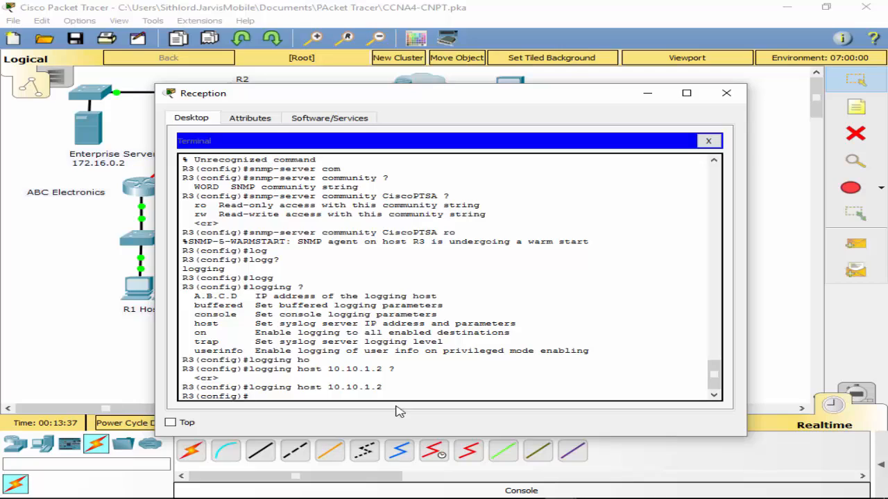
- Look up the options of the logging on command on R3
key("Up")
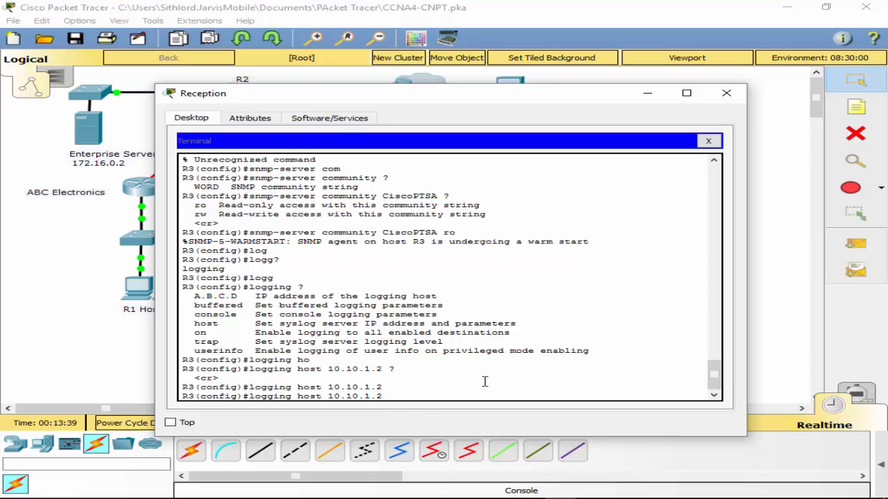
key("BackSpace")
key("BackSpace")
key("BackSpace")
key("BackSpace")
key("BackSpace")
key("BackSpace")
key("BackSpace")
key("BackSpace")
key("BackSpace")
key("BackSpace")
key("BackSpace")
key("BackSpace")
key("BackSpace")
key("BackSpace")
key("BackSpace")
key("BackSpace")
type("on ?")
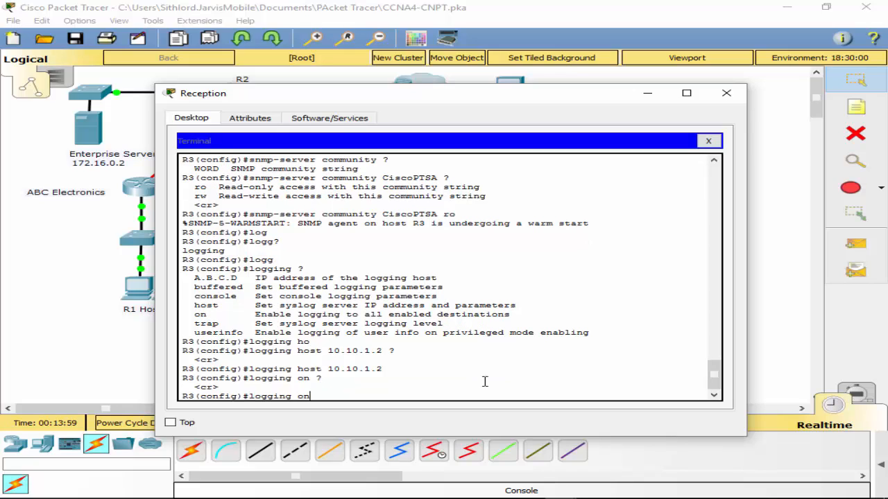
- Set R3's syslog trap level to debugging, looking up the logging trap options
key("BackSpace")
key("BackSpace")
type("tr")
key("Tab")
type("?")
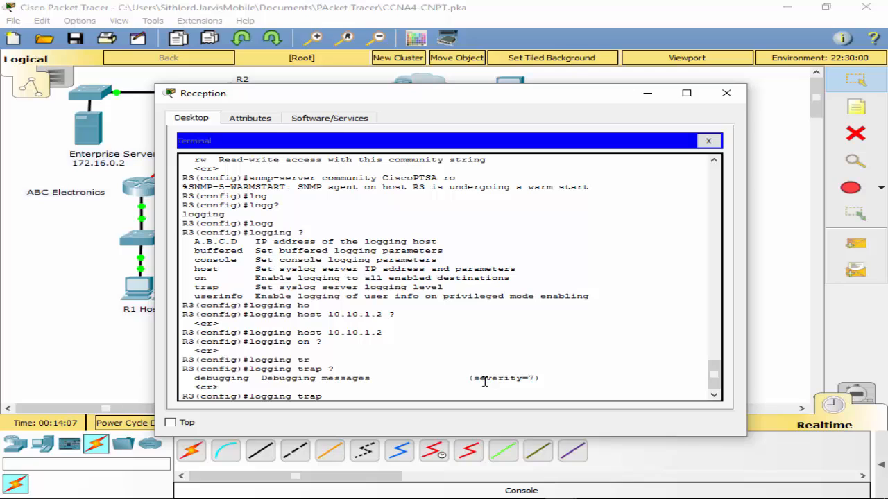
type("de")
key("Tab")
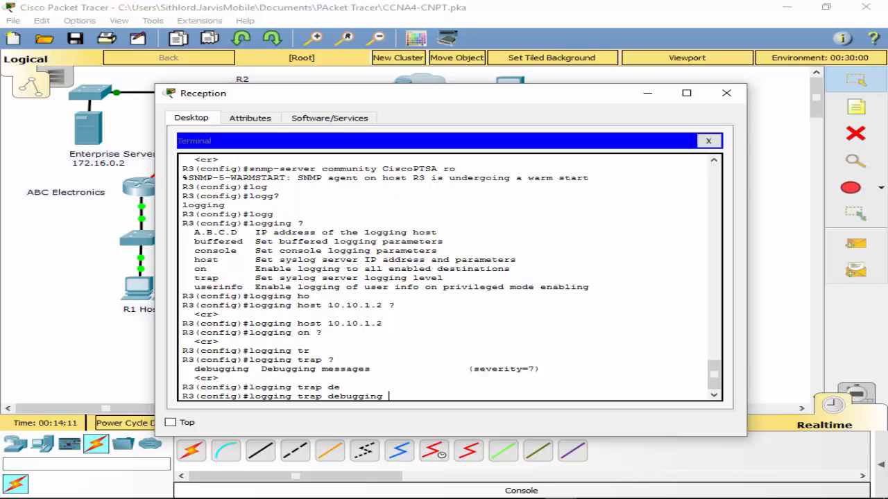
type("?")
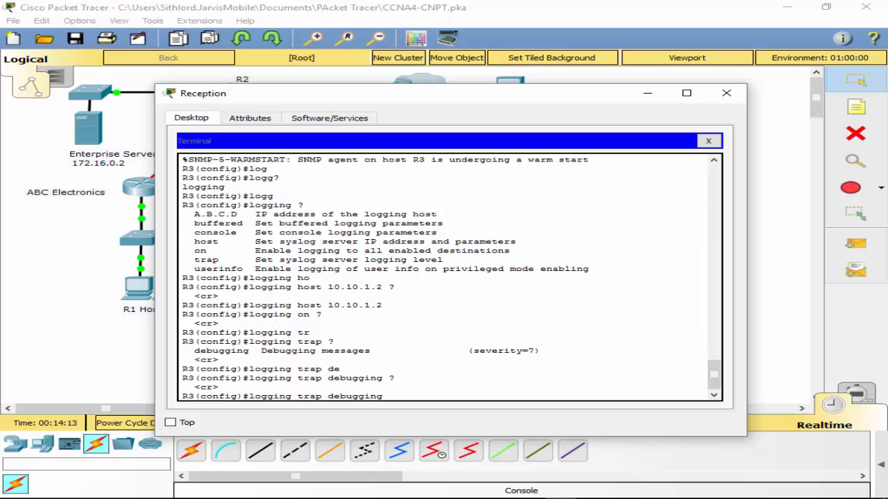
key("Return")
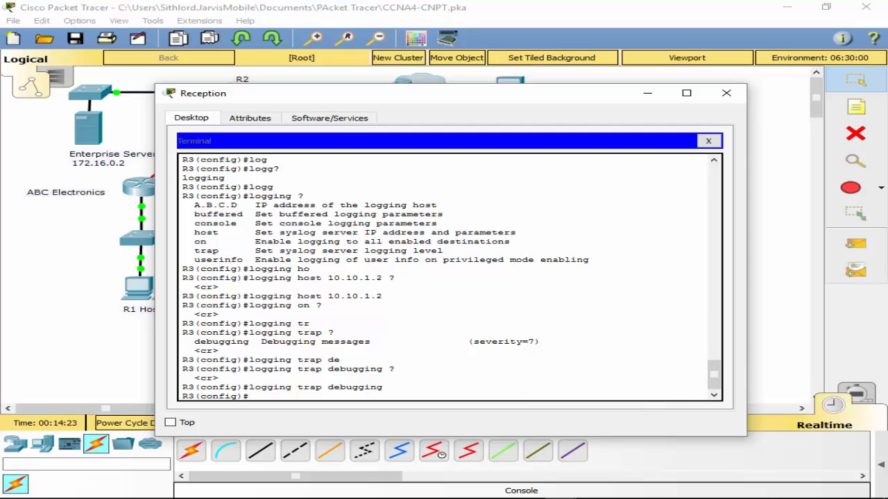
- Look up the logging buffered options on R3 and review the logging commands entered so far
key("alt+Tab")
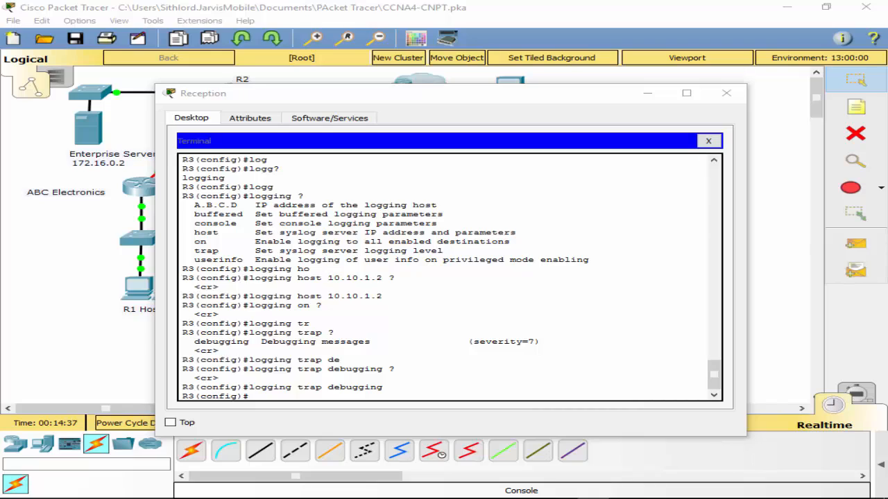
left_click(261, 391)
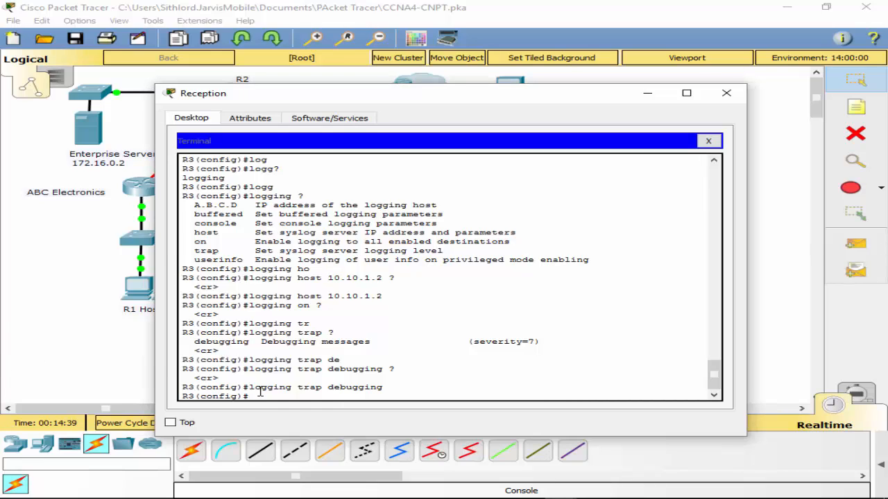
key("Return")
type("log")
key("Tab")
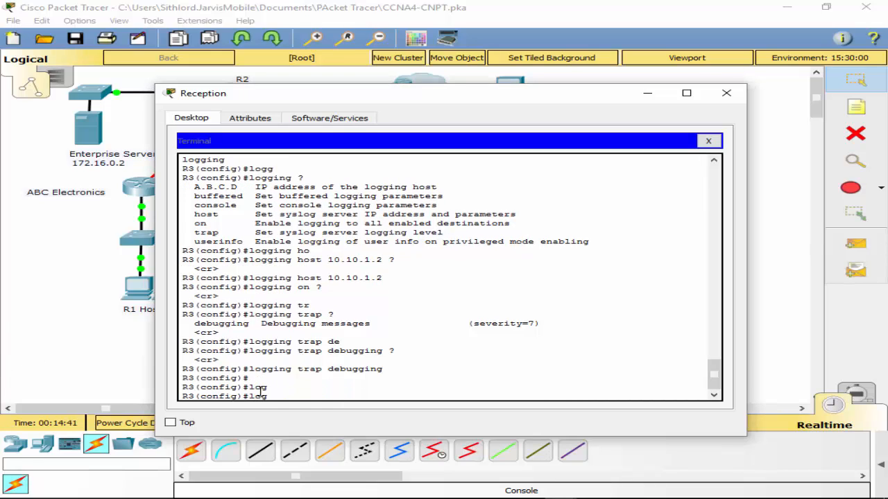
type("g")
key("Tab")
type("bu")
key("Tab")
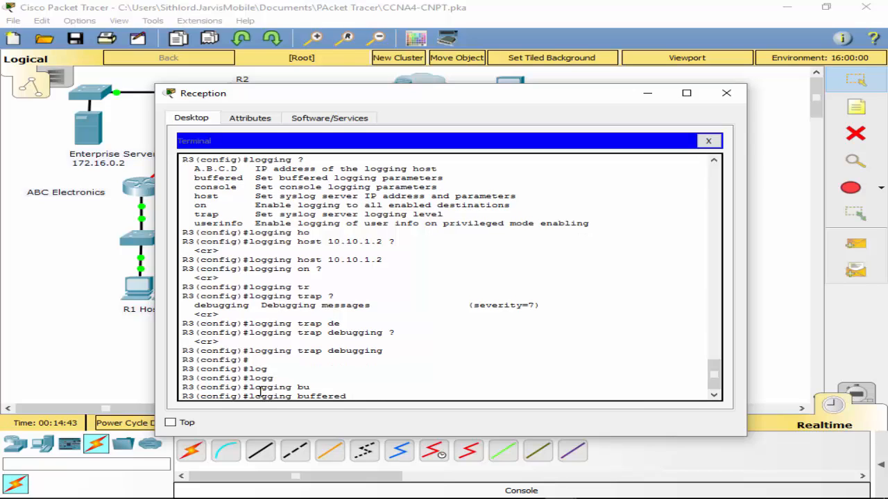
type("?")
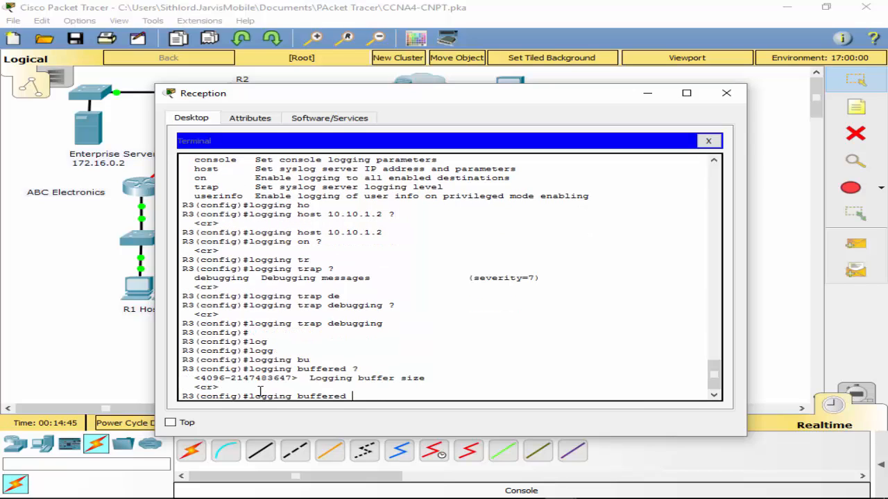
key("BackSpace")
key("BackSpace")
key("BackSpace")
key("BackSpace")
key("BackSpace")
key("BackSpace")
key("BackSpace")
key("BackSpace")
key("BackSpace")
key("BackSpace")
scroll(369, 280, "up", 4)
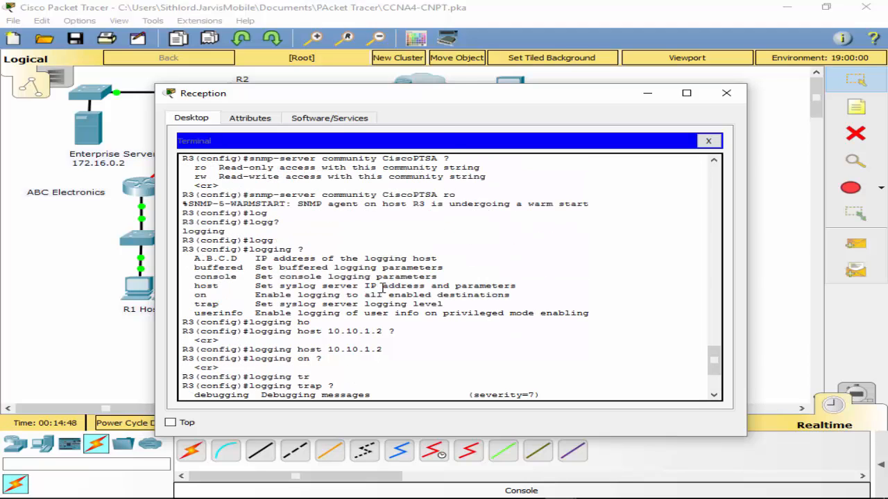
scroll(381, 286, "down", 1)
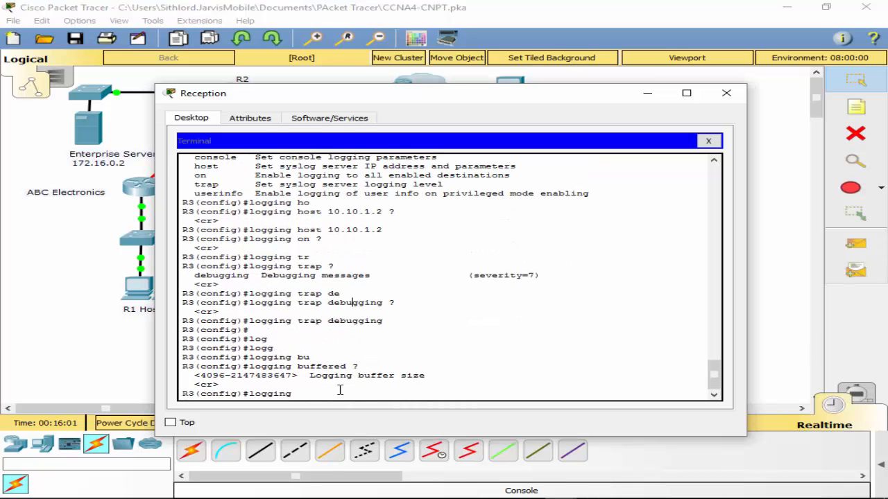
- Clear the unfinished logging command and list R3's global configuration commands in full
key("BackSpace")
key("BackSpace")
key("BackSpace")
key("BackSpace")
key("BackSpace")
key("BackSpace")
key("BackSpace")
type("?")
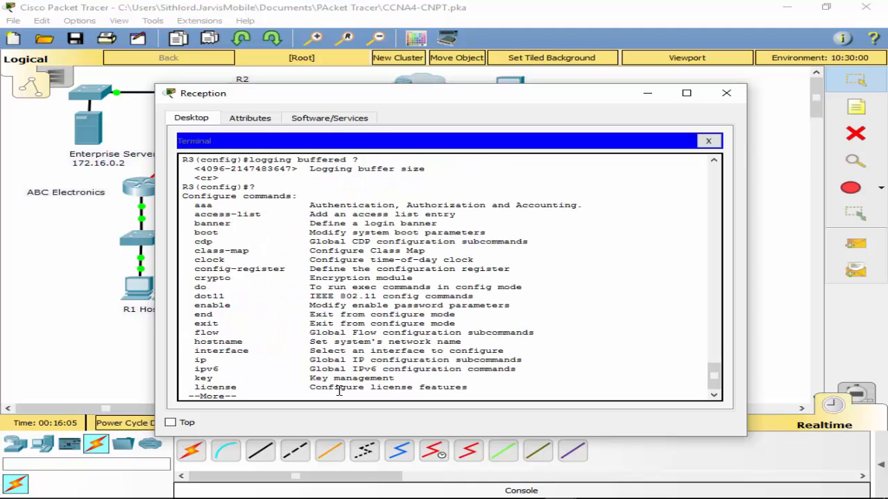
key("space")
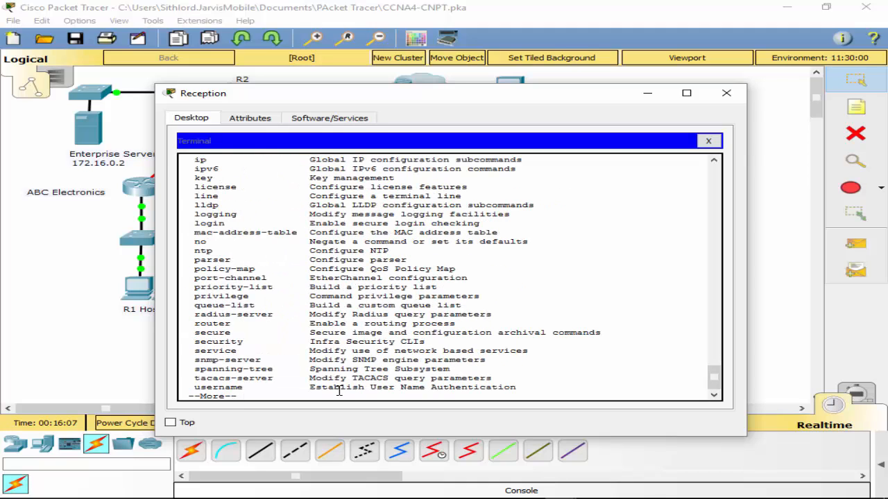
- Look up the options of the service and service timestamps commands on R3
type("ser")
key("Tab")
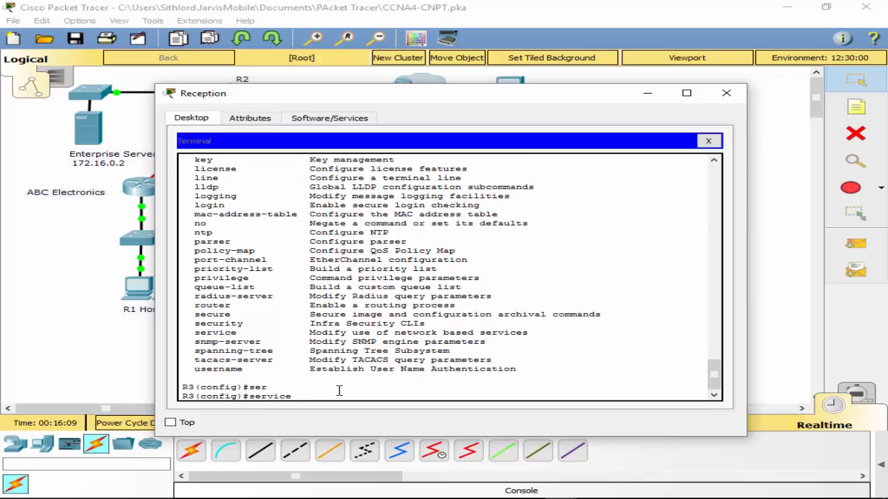
type("?tim")
key("Tab")
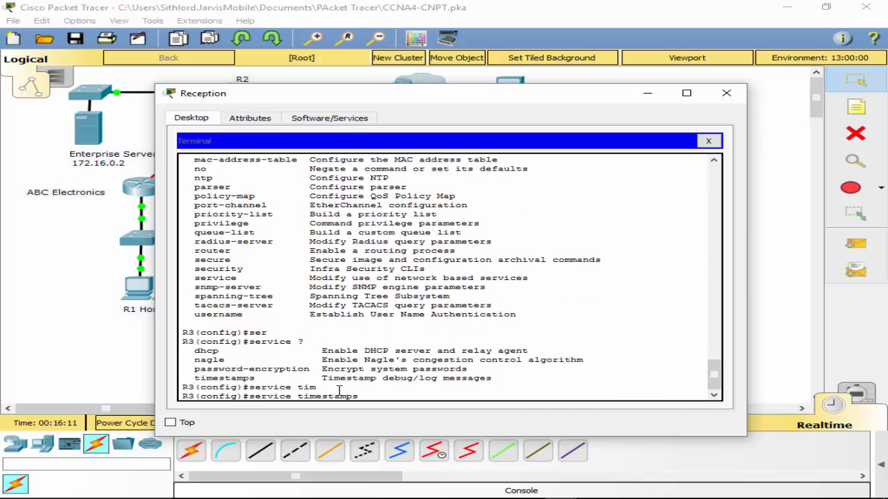
type("?")
type("l")
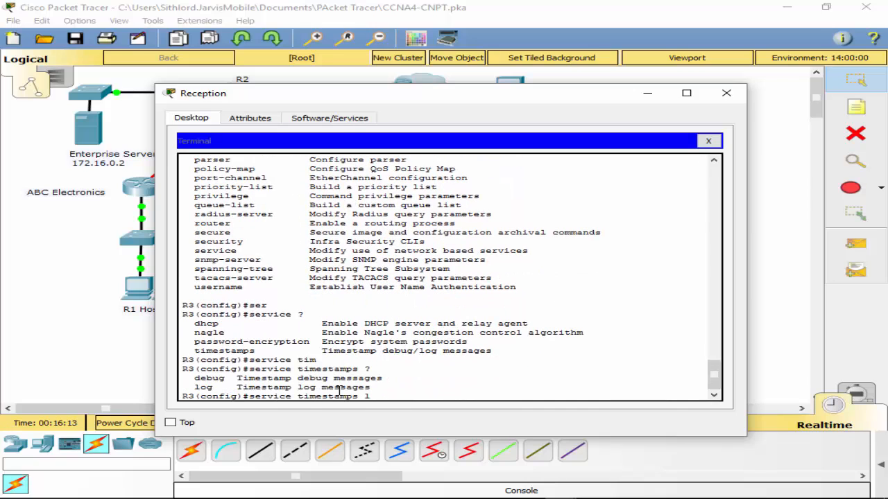
type("o")
- Enable log message timestamps with date, time and milliseconds on R3 using service timestamps log datetime msec
key("Tab")
type("?")
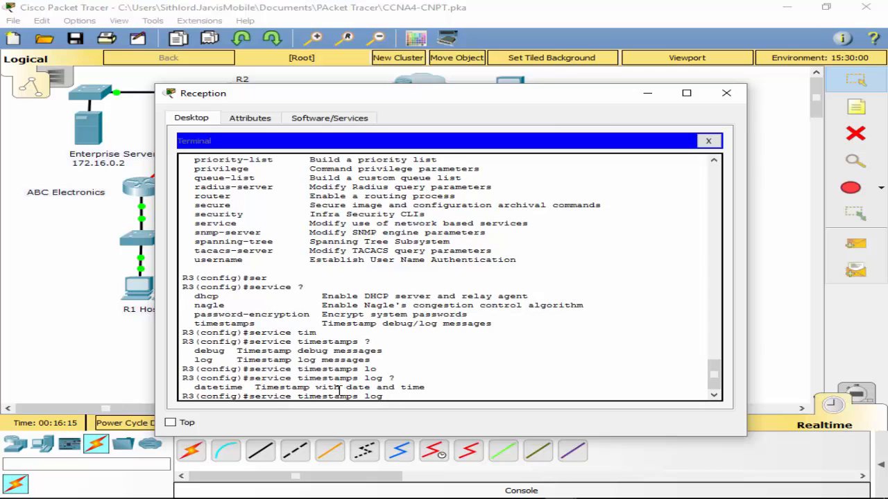
type("d")
key("Tab")
type("?")
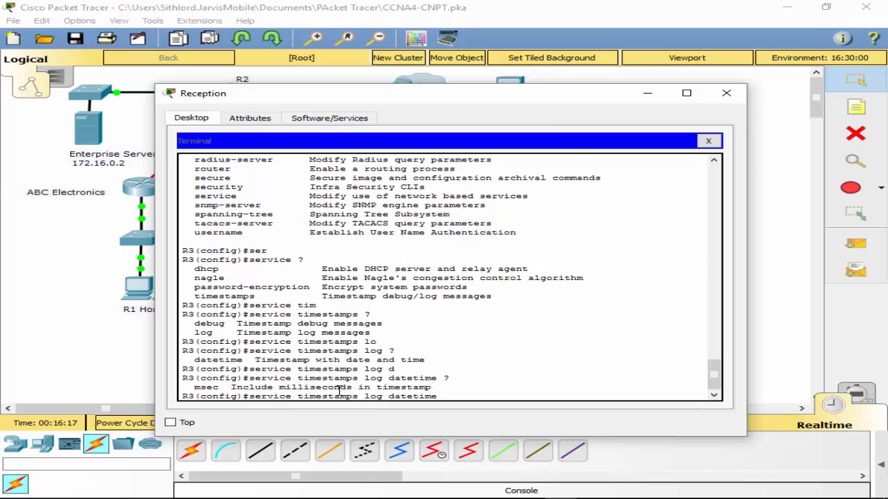
type("m")
key("Tab")
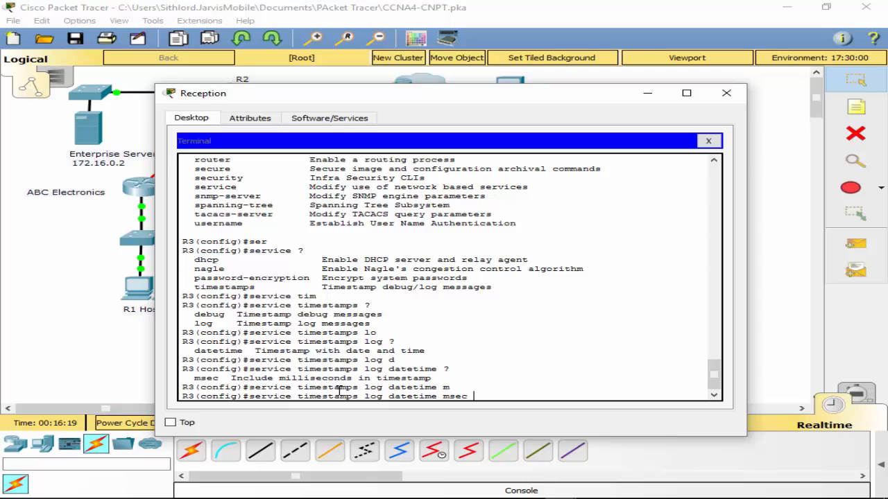
type("?")
key("Return")
- Leave R3's global configuration mode and save the running configuration with wr
type("e")
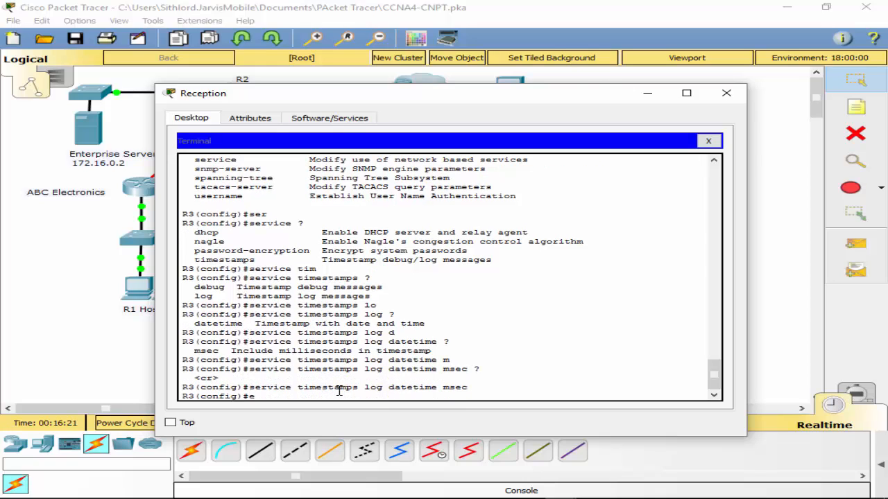
type("xit")
key("Return")
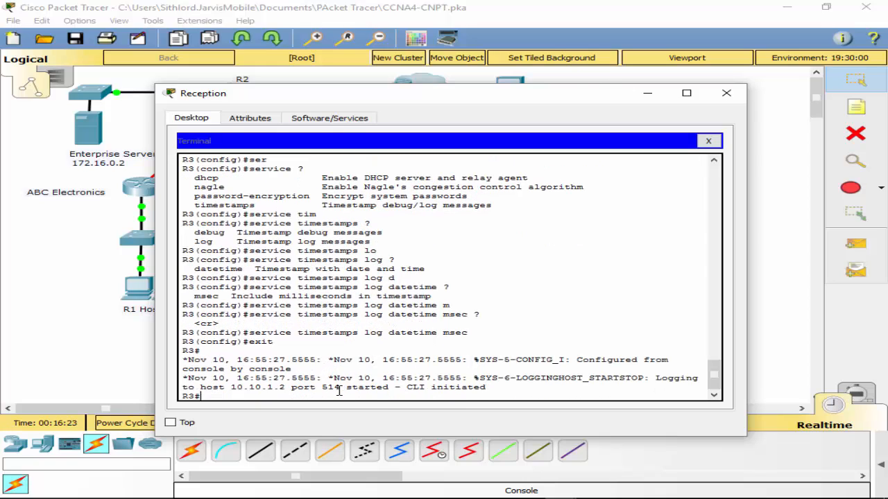
type("wr")
key("Return")
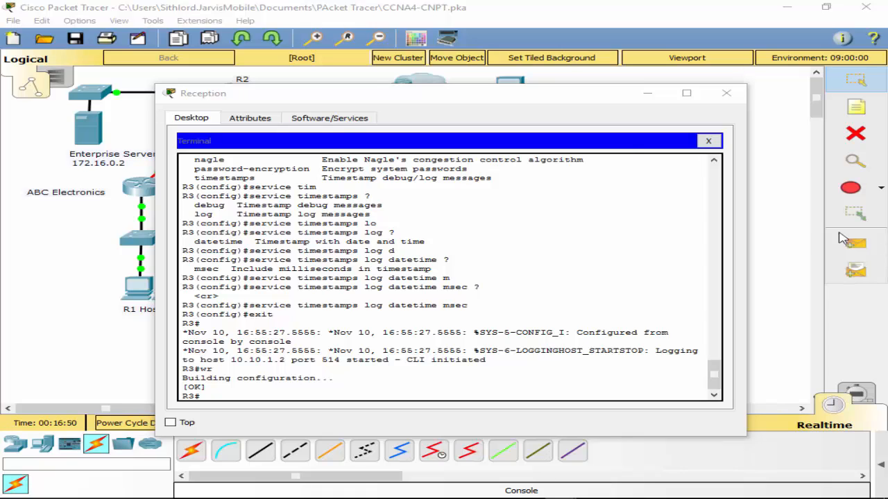
- Close the Reception PC to view the topology and reopen its terminal session to R3
left_click(708, 141)
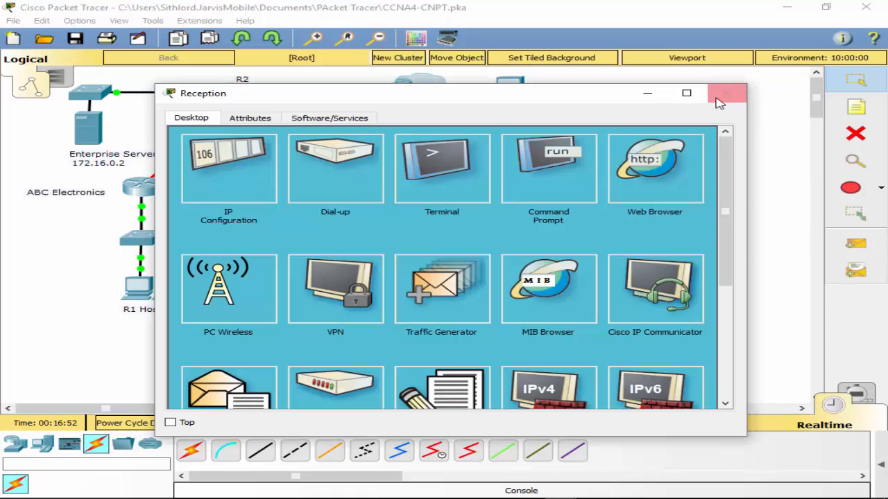
left_click(726, 93)
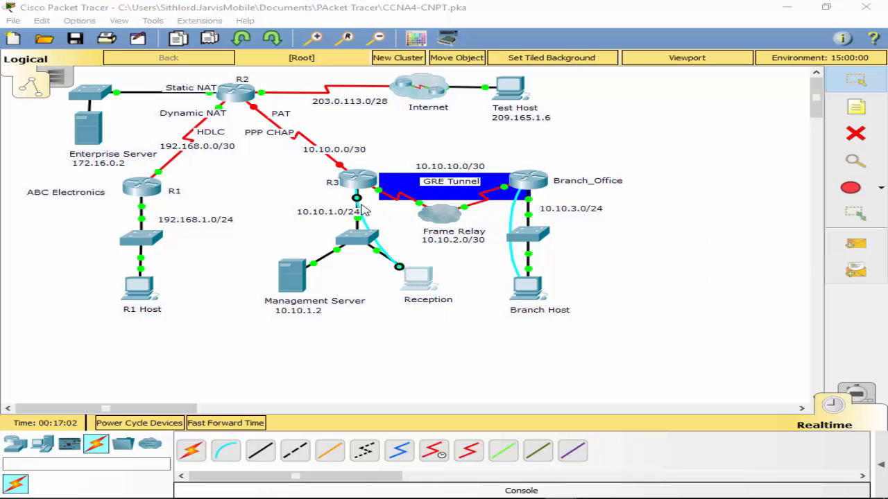
left_click(416, 278)
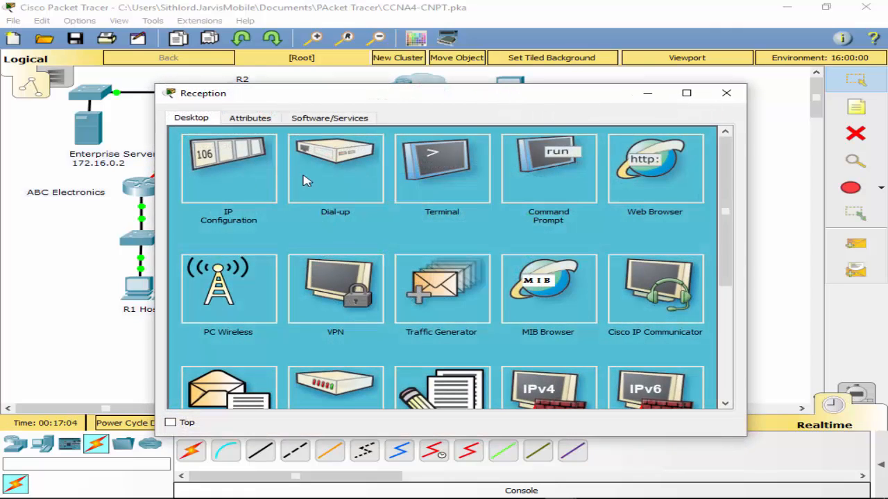
left_click(471, 194)
left_click(652, 267)
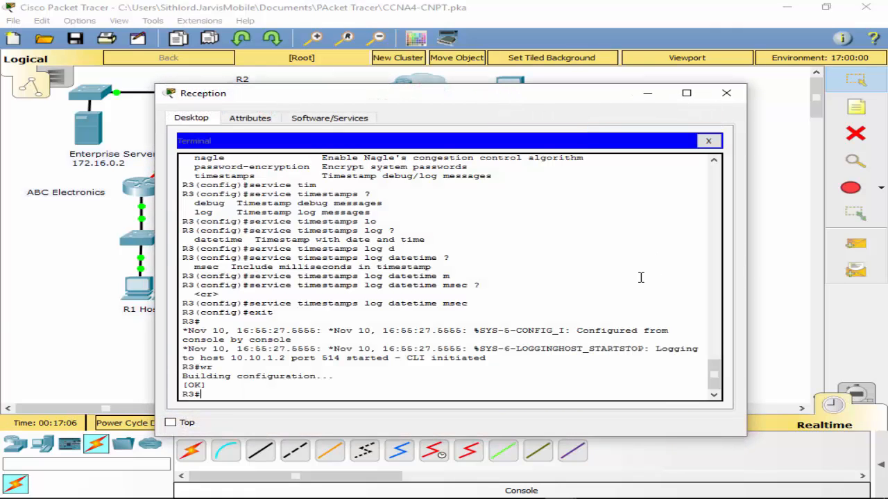
- Enter global configuration mode on R3 and list its connected routes with do sh ip route con
type("conf t")
key("Return")
type("do sh ")
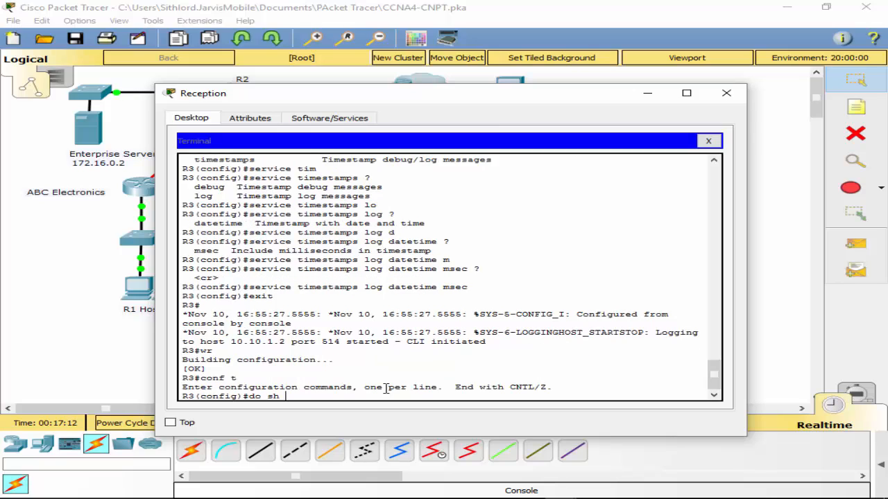
type("ip route ")
type("con")
key("Return")
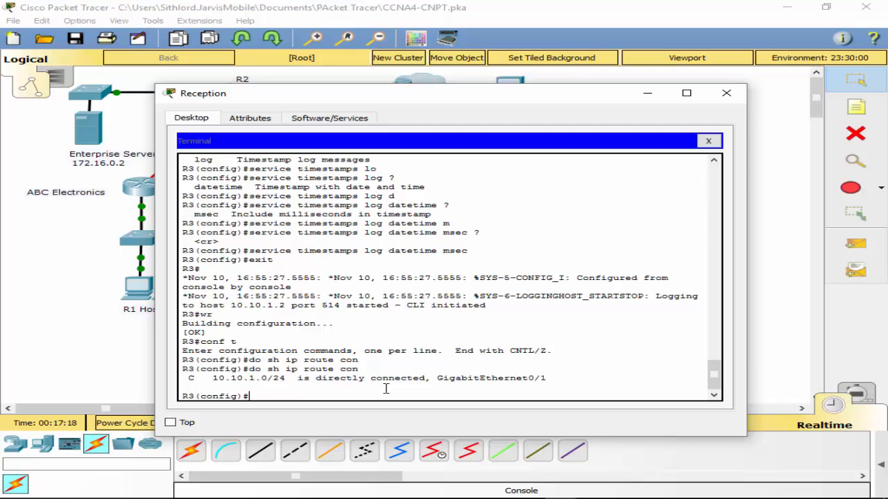
left_click(887, 376)
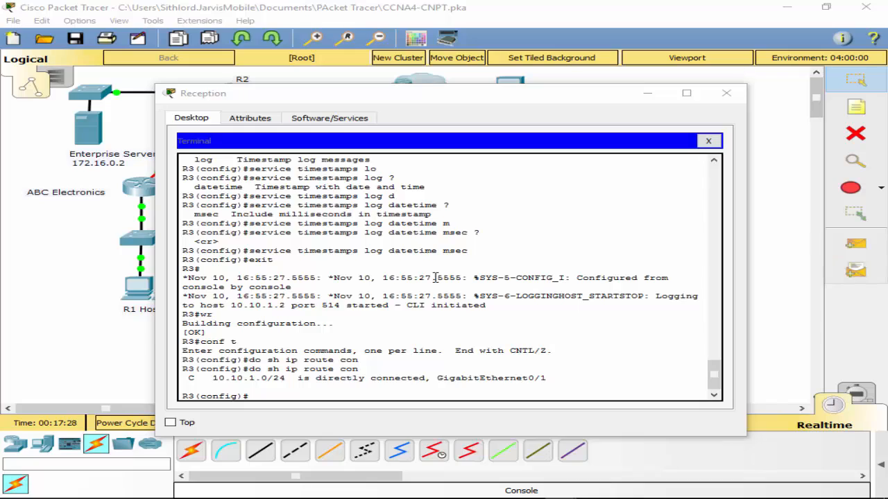
- Set the encapsulation of R3's s0/0/0 interface to frame-relay
left_click(342, 316)
type("int")
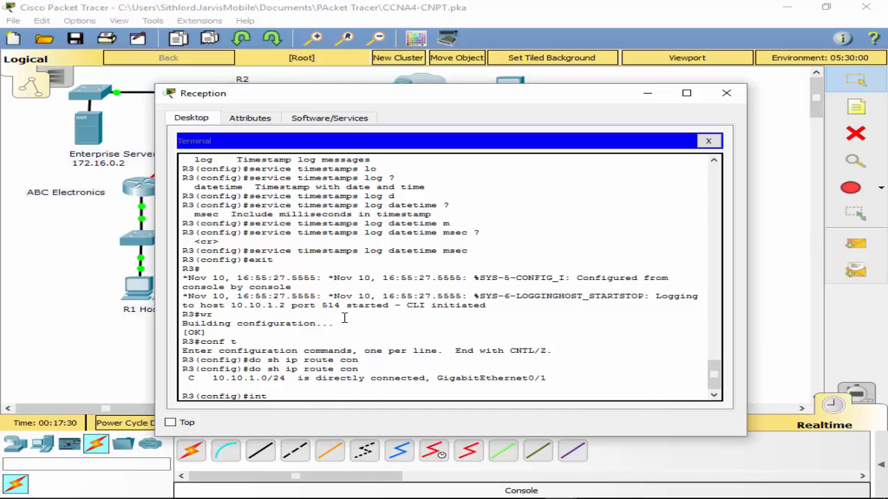
type(" s0/0/0")
key("Return")
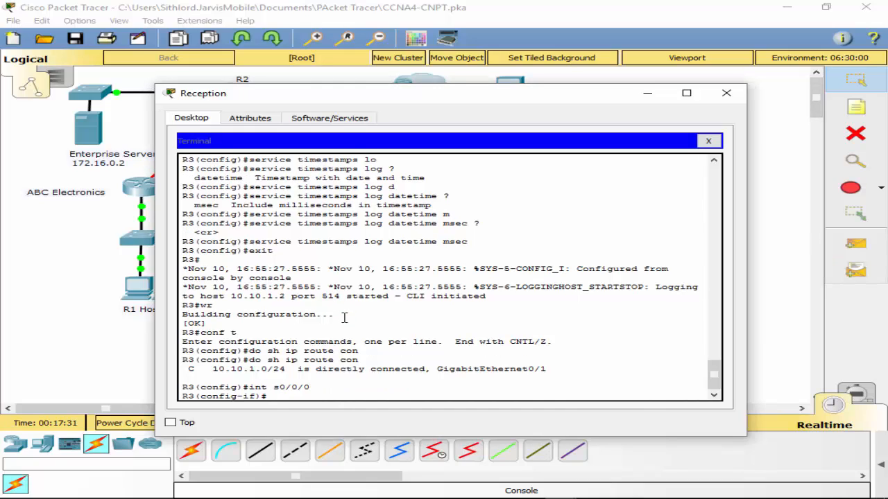
type("en")
key("Tab")
type("fr")
key("Tab")
key("Return")
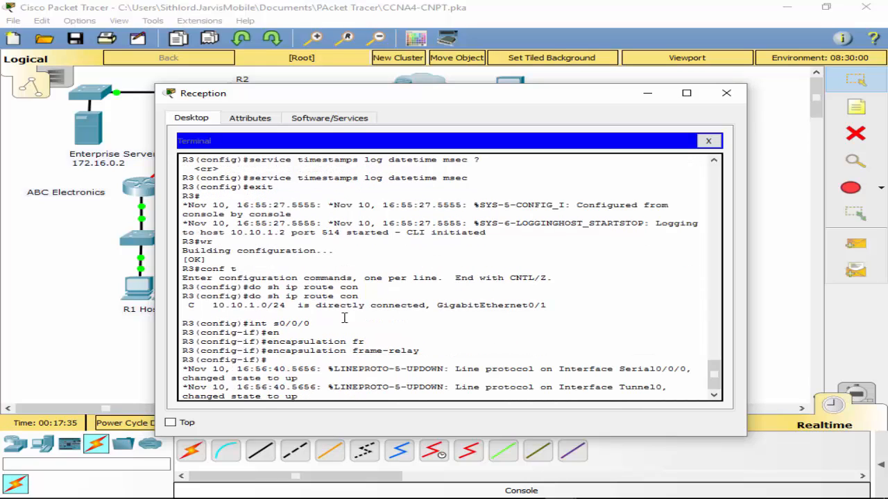
- Leave R3's interface and global configuration modes and save the running configuration with wr
key("Return")
type("exit")
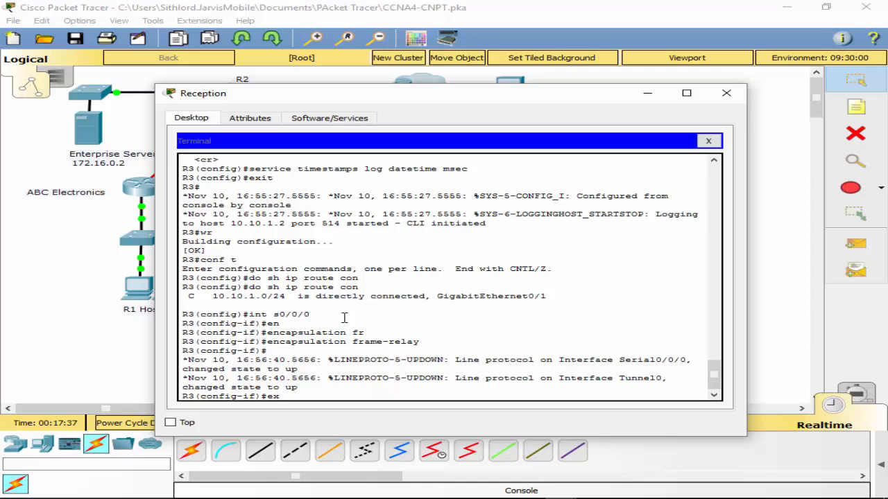
key("Return")
type("exit")
key("Return")
type("wr")
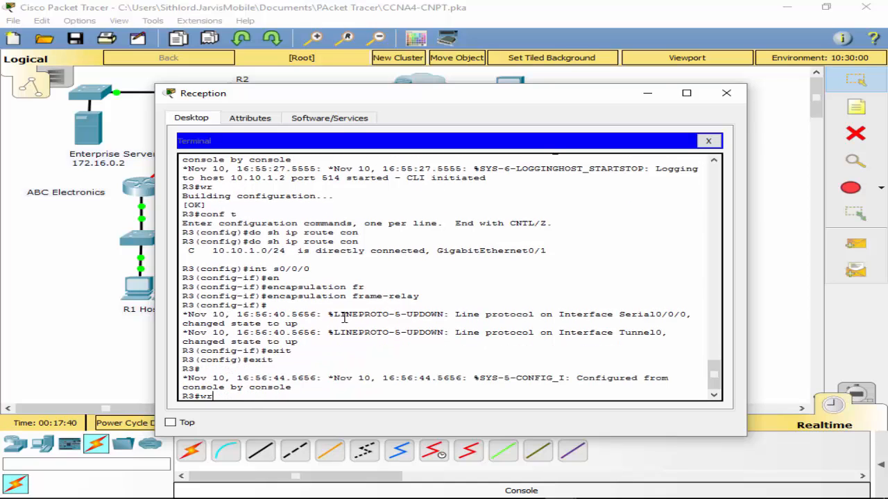
key("Return")
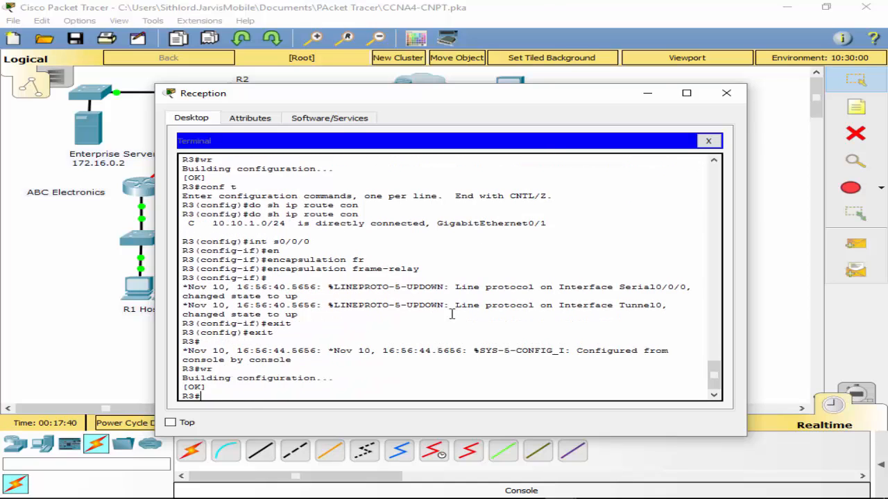
- Close the Reception PC, open the Branch Host's terminal session to Branch_Office and enter privileged mode
left_click(708, 141)
left_click(727, 93)
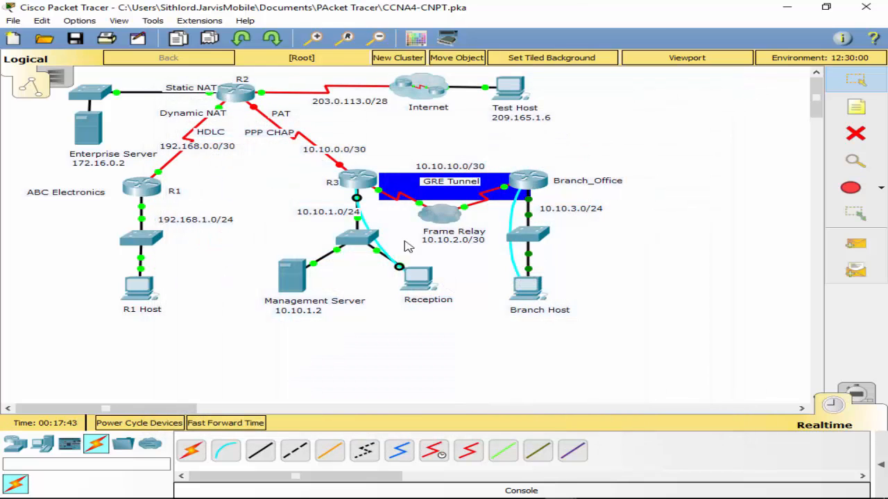
left_click(538, 304)
left_click(464, 182)
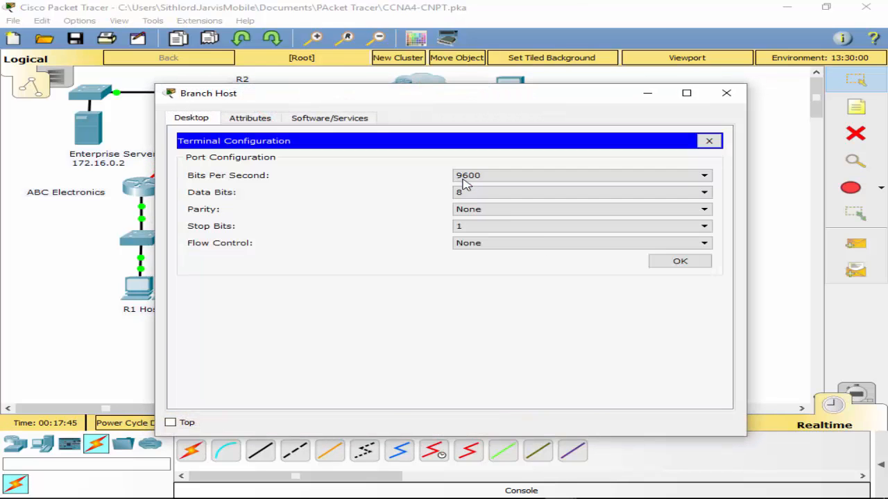
left_click(658, 264)
key("Return")
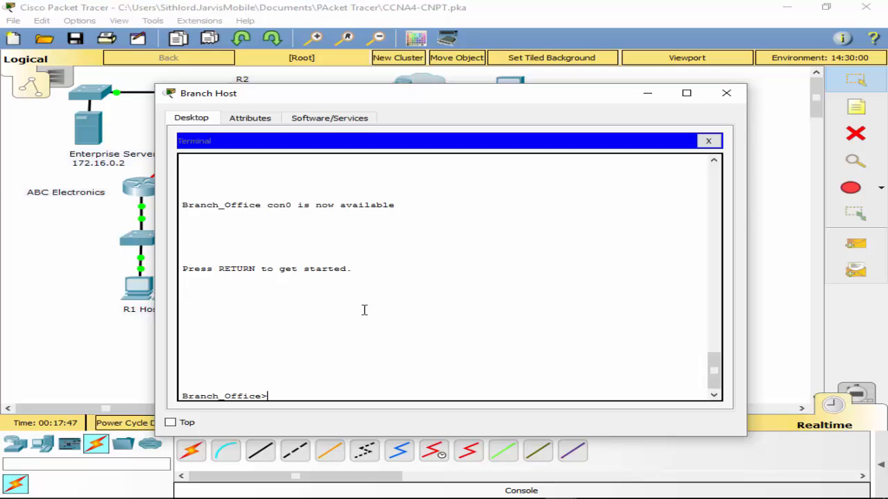
type("en")
key("Return")
- List the connected routes of Branch_Office with sh ip route conn
type("ch_Office#c")
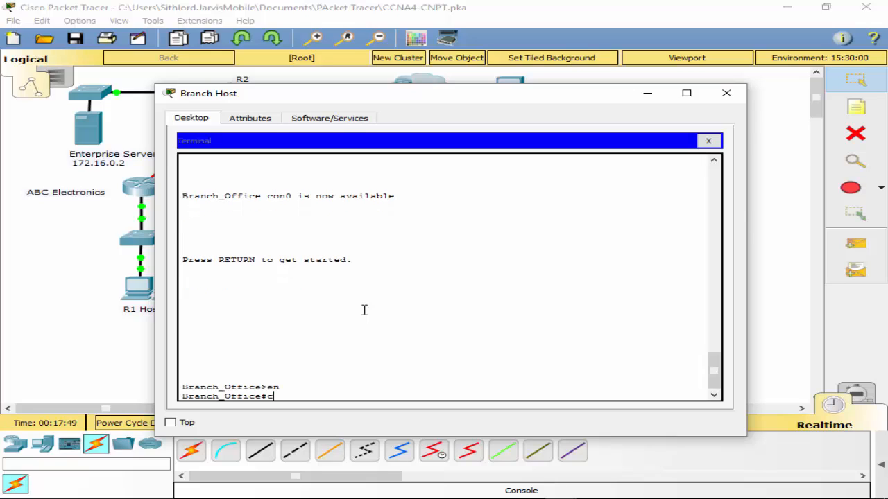
key("BackSpace")
type("sh ip route conn")
key("Return")
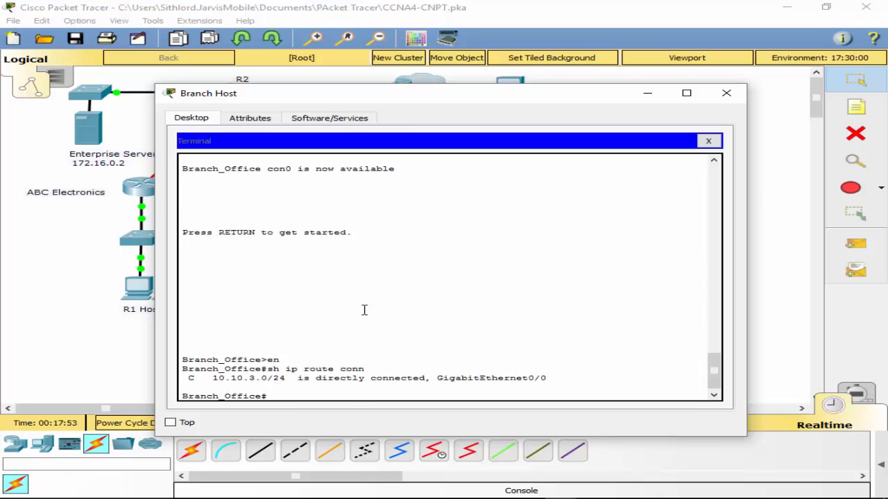
- Set the encapsulation of Branch_Office's s0/0/0 interface to frame-relay from configuration mode
type("conf t")
key("Return")
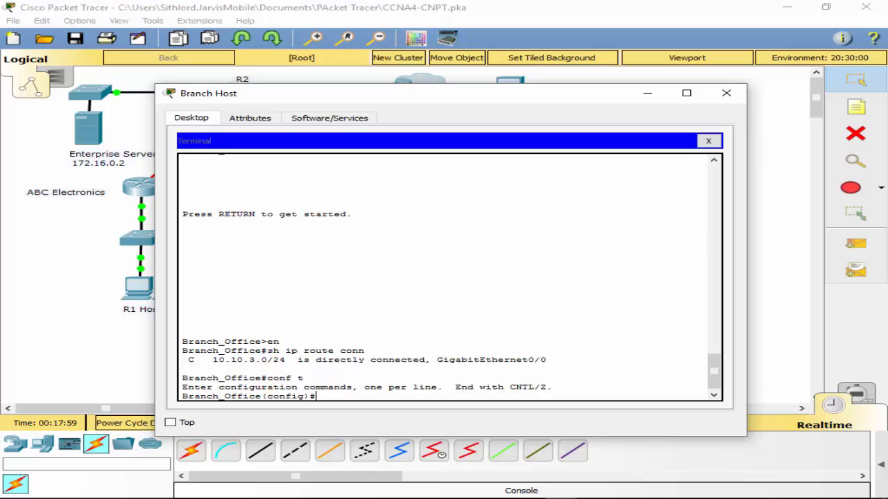
type("int s0/0/0")
key("Return")
type("en")
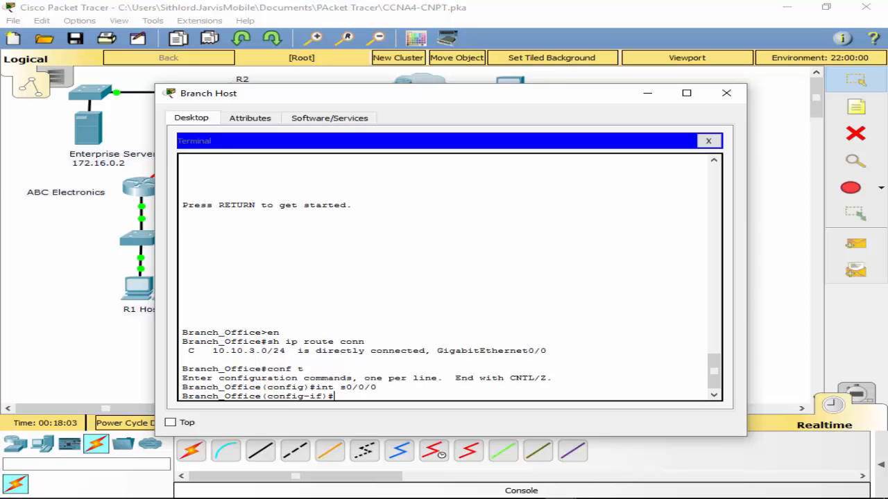
key("Tab")
type("fr")
key("Tab")
key("Return")
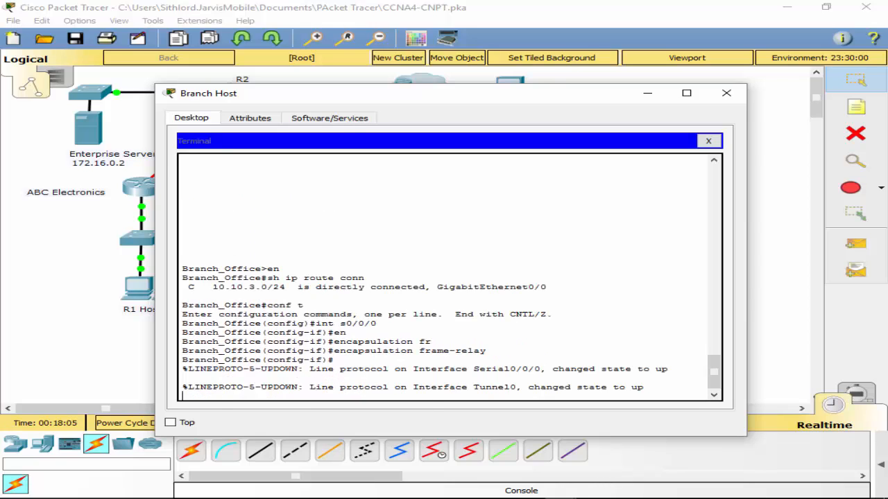
- Leave the configuration modes on Branch_Office and save the running configuration with wr
type("exit")
key("Return")
type("exi")
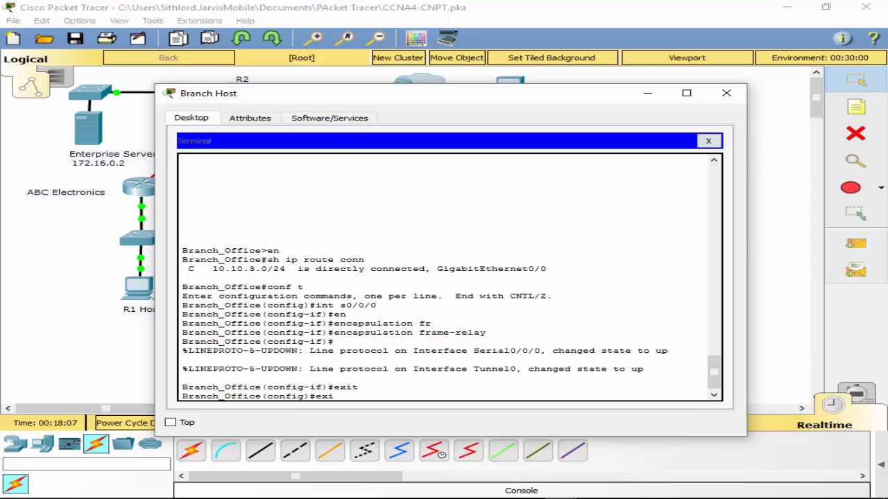
type("t")
key("Return")
type("wr")
key("Return")
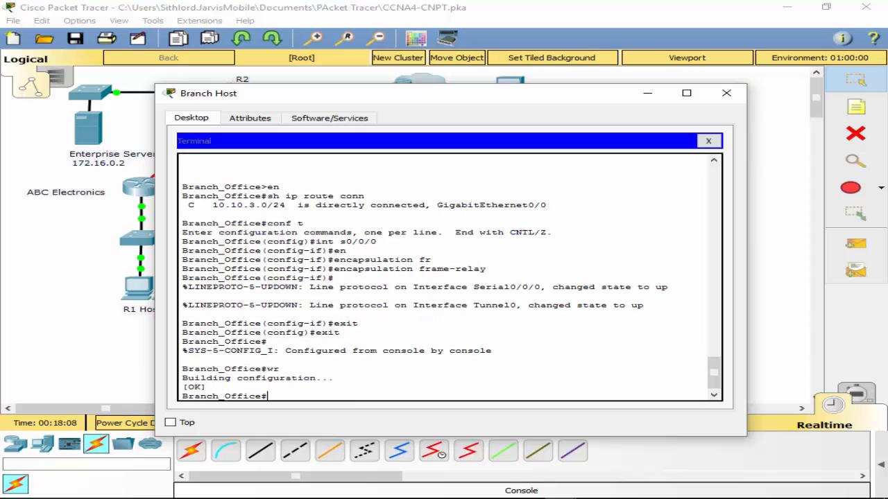
- Close the Branch Host and move the Reception PC's console cable from R3 to R2's Console port
left_click(708, 140)
left_click(727, 93)
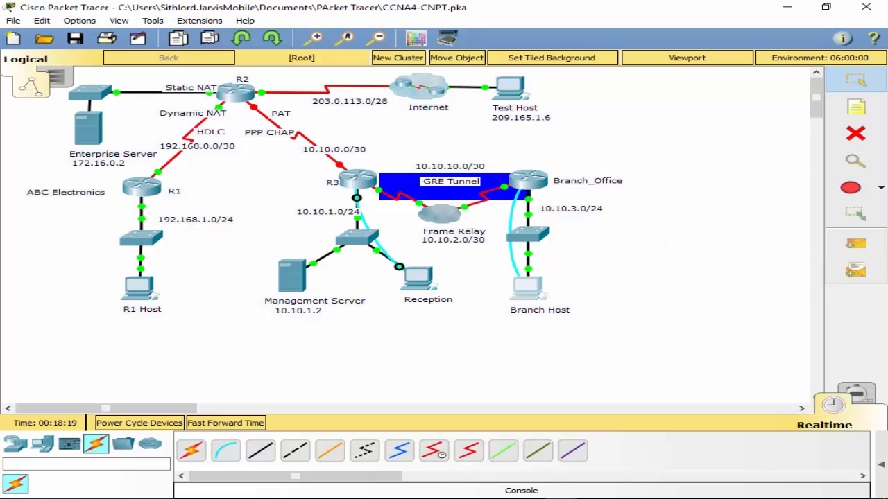
left_click(356, 200)
left_click(231, 103)
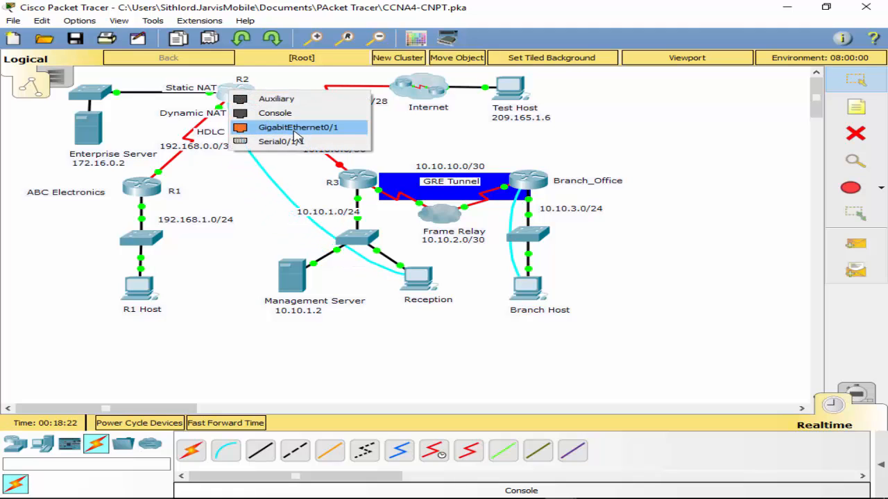
left_click(265, 111)
- Open the Reception PC's terminal session to R2 and enter global configuration mode with conf t
left_click(418, 277)
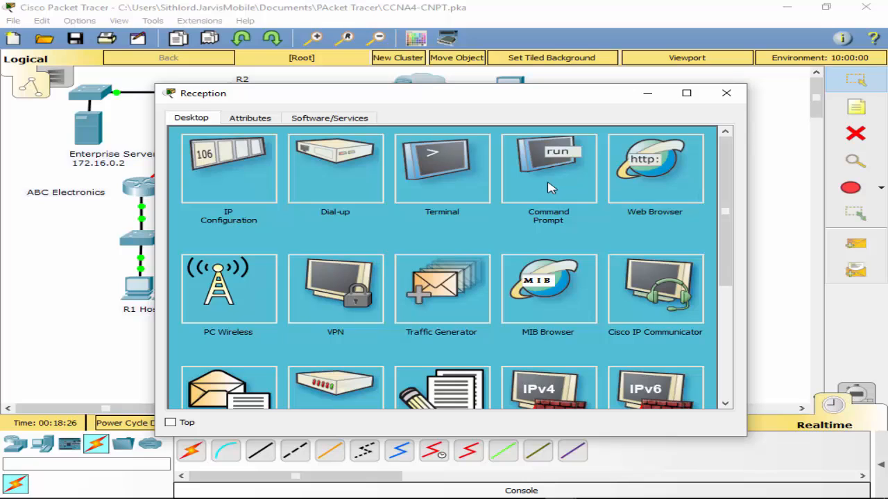
left_click(431, 184)
left_click(659, 264)
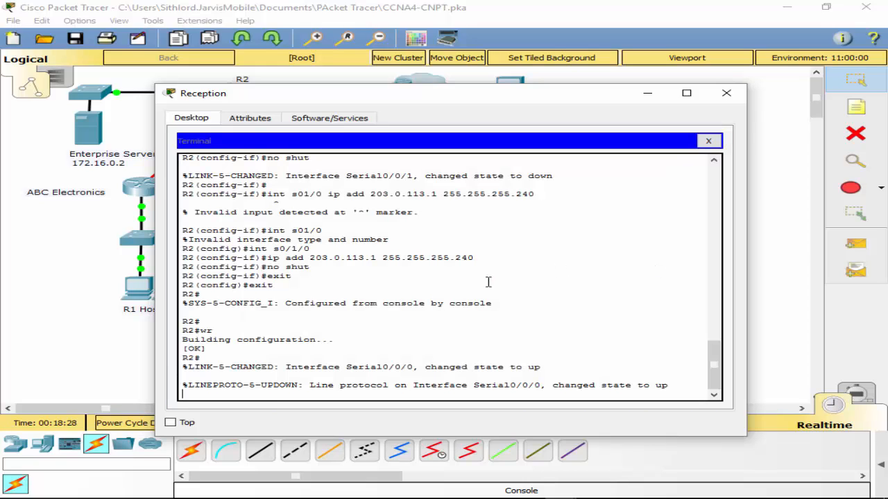
key("Return")
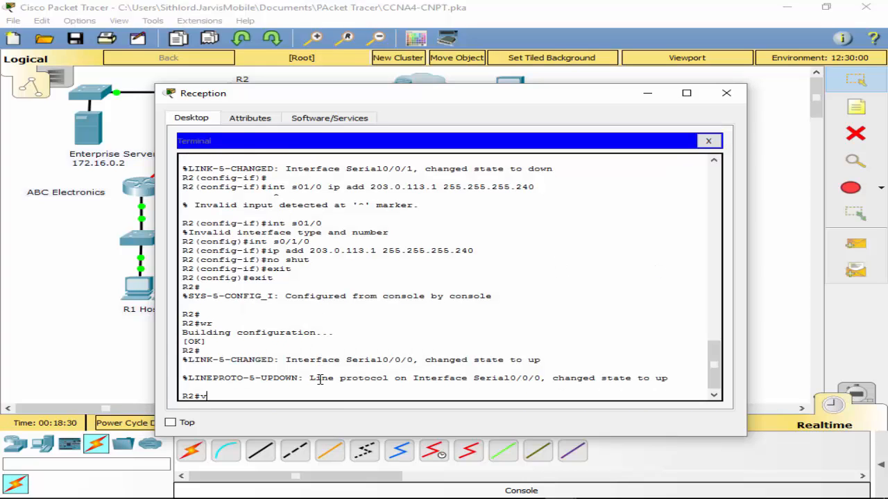
type("v")
type("conf t")
key("Return")
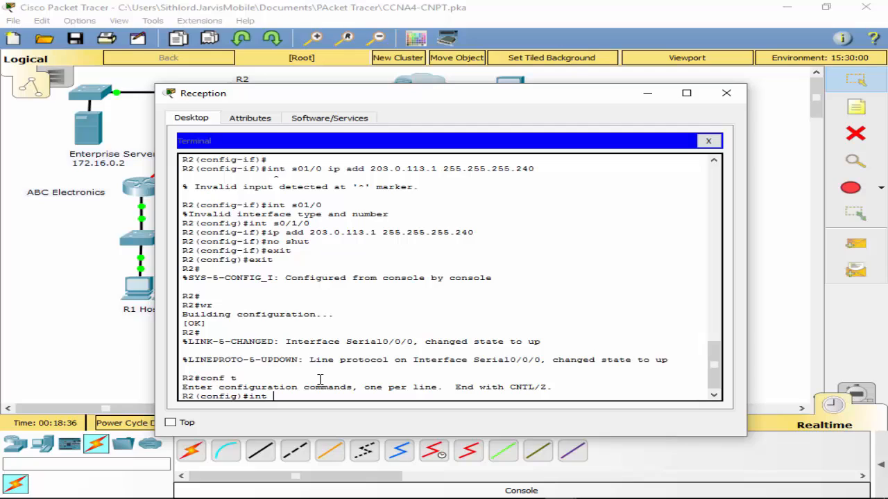
- Display R2's running configuration with do sh run and examine the serial interfaces' addresses, encapsulation and clock rates
type("int")
key("BackSpace")
key("BackSpace")
key("BackSpace")
key("BackSpace")
type("do sh run")
key("Return")
key("space")
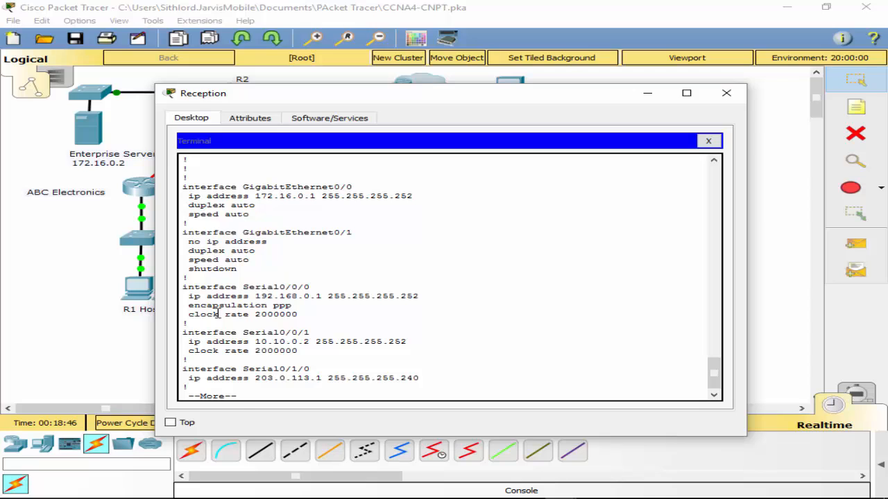
key("space")
scroll(370, 315, "up", 3)
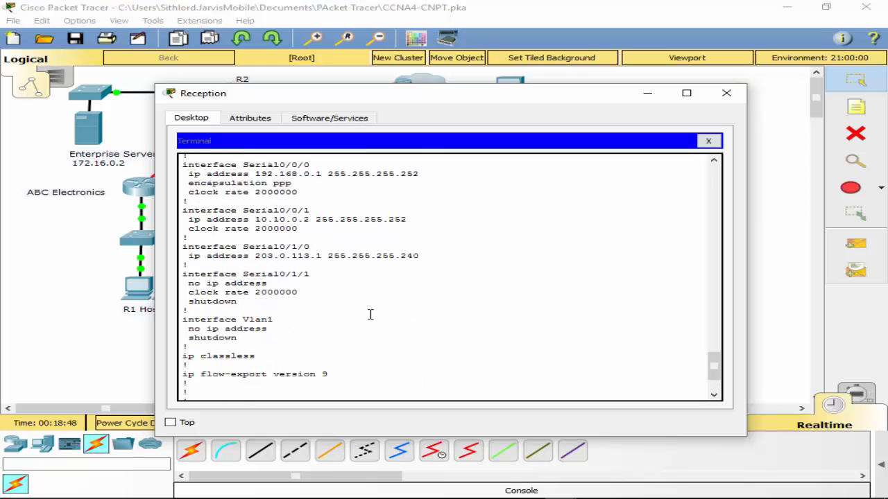
scroll(300, 240, "up", 1)
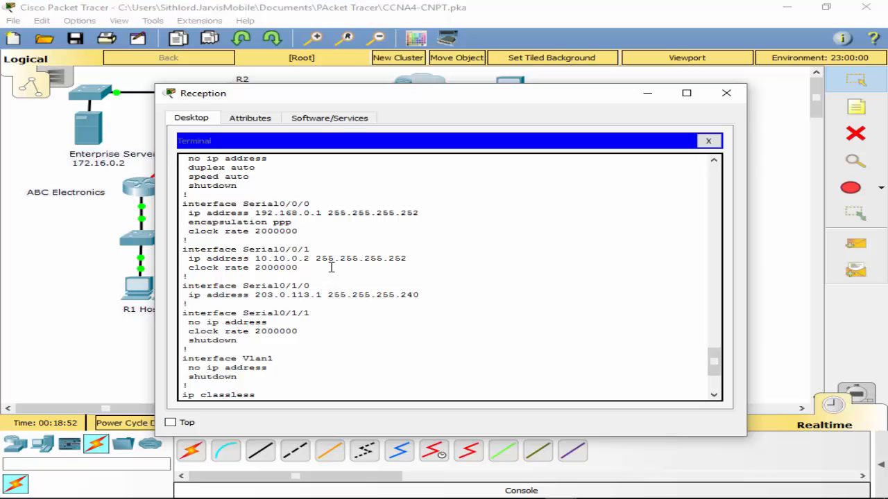
scroll(331, 267, "down", 4)
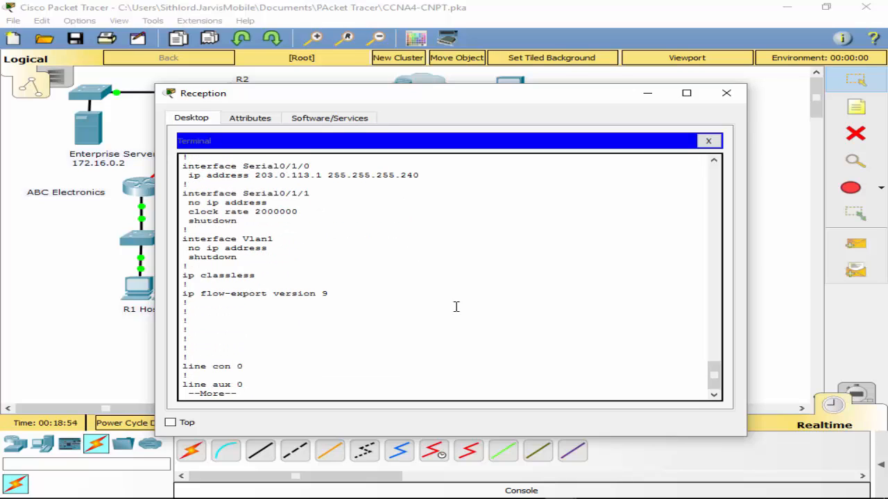
- Leave the running-configuration listing and set the clock rate of R2's interface s0/0/0 to 128000
type("qint")
type(" s")
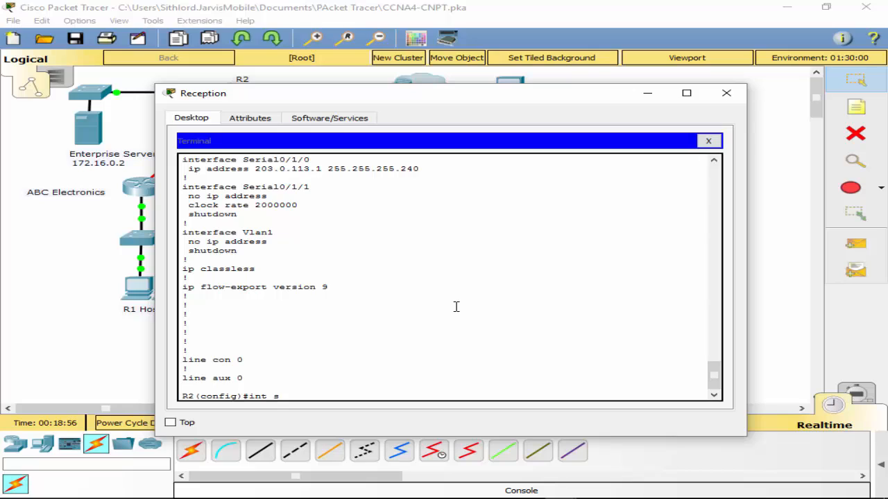
type("0/0/0")
key("Return")
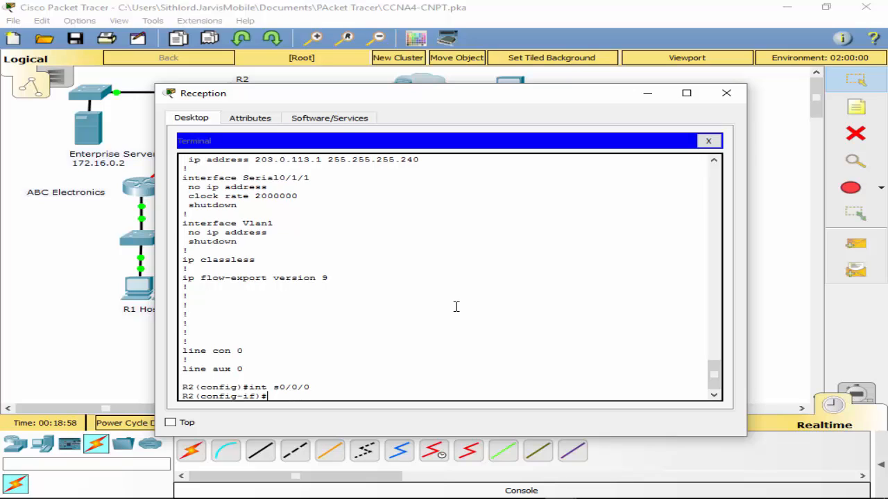
type("co")
key("Tab")
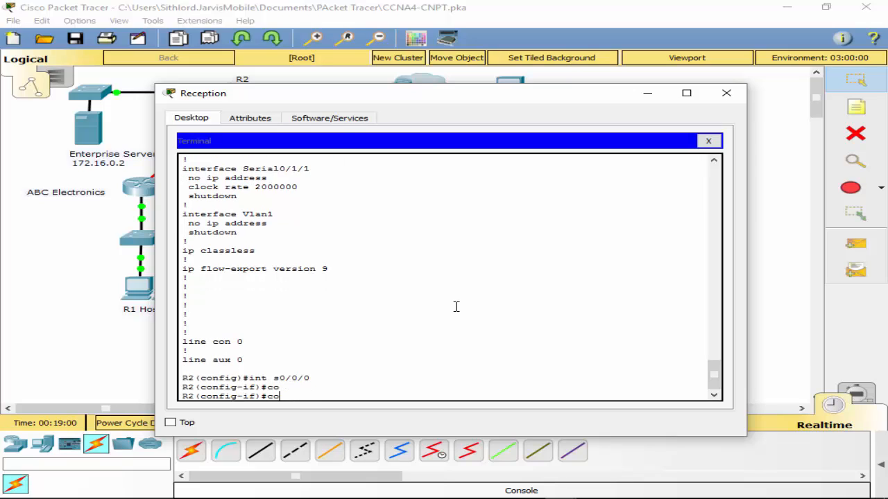
key("BackSpace")
type("l")
key("Tab")
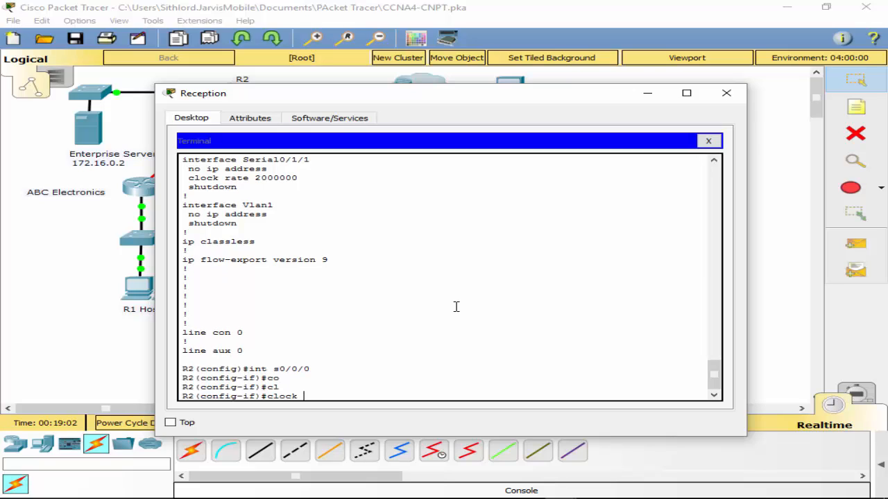
type("t")
key("Tab")
key("BackSpace")
type("r")
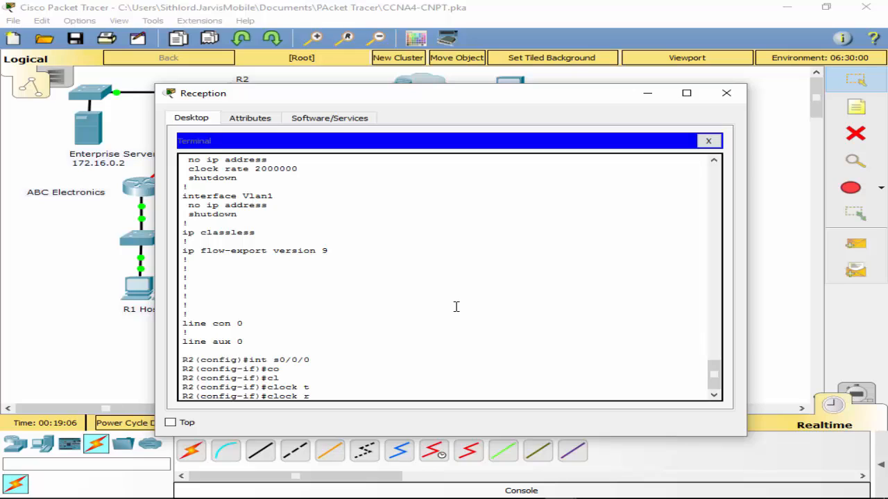
type("Aa")
key("Tab")
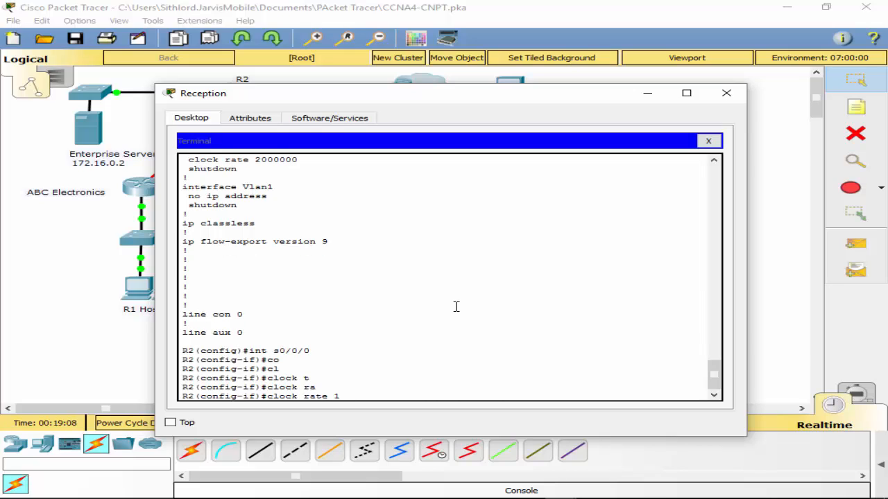
type("128000")
key("Return")
- Set the clock rate of R2's interface s0/0/1 to 128000
key("Up")
key("Up")
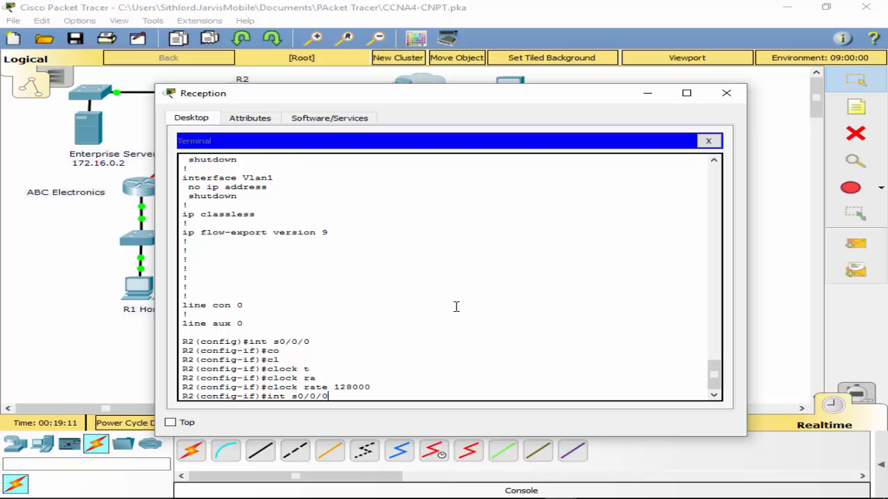
key("Up")
key("Down")
key("BackSpace")
type("1")
key("Return")
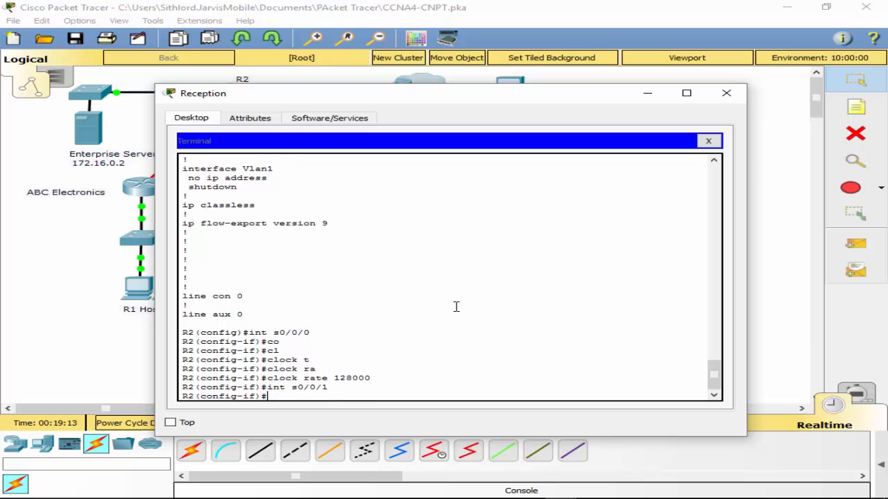
key("Up")
key("Up")
key("BackSpace")
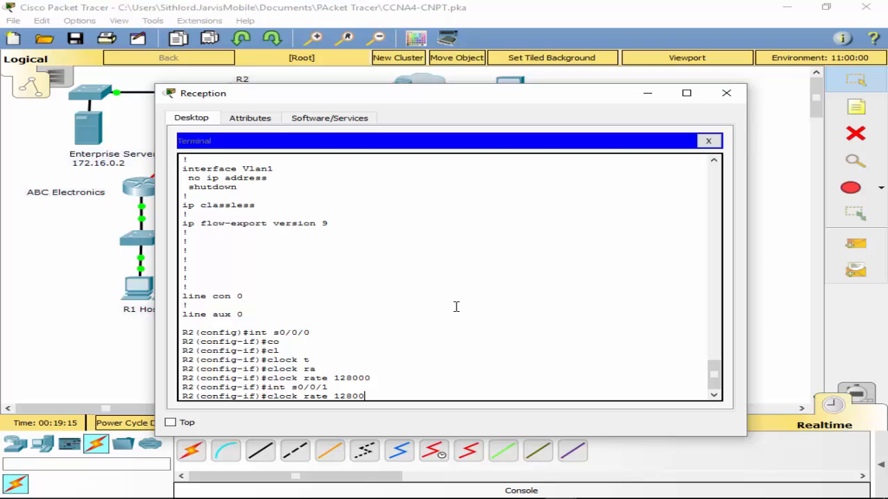
type("0")
key("Return")
- Leave the configuration modes on R2 and save the running configuration with wr
type("exit")
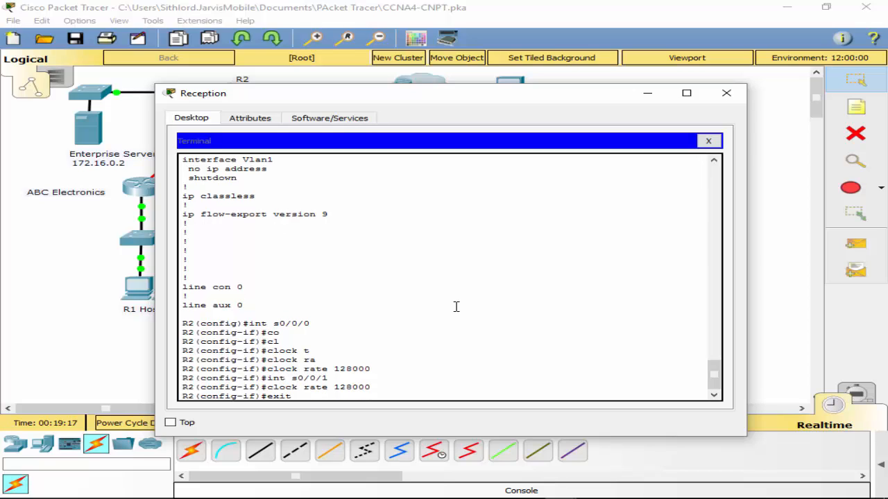
key("Return")
type("exit")
key("Return")
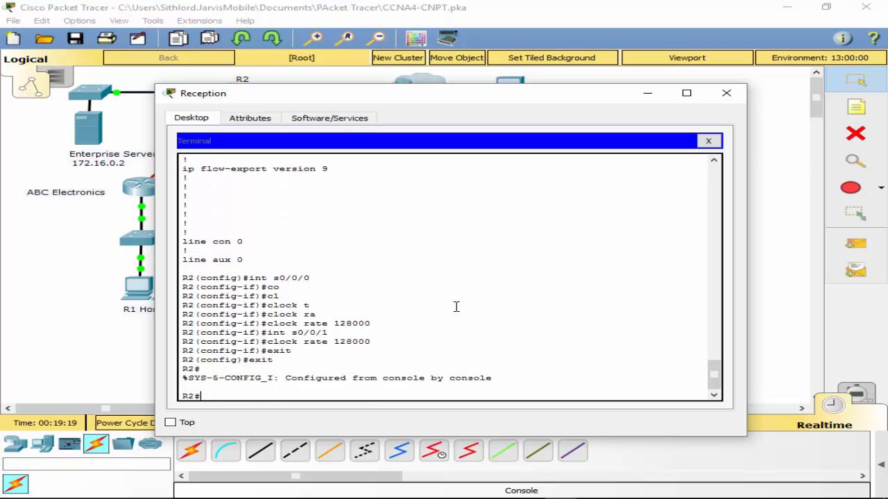
type("wr")
key("Return")
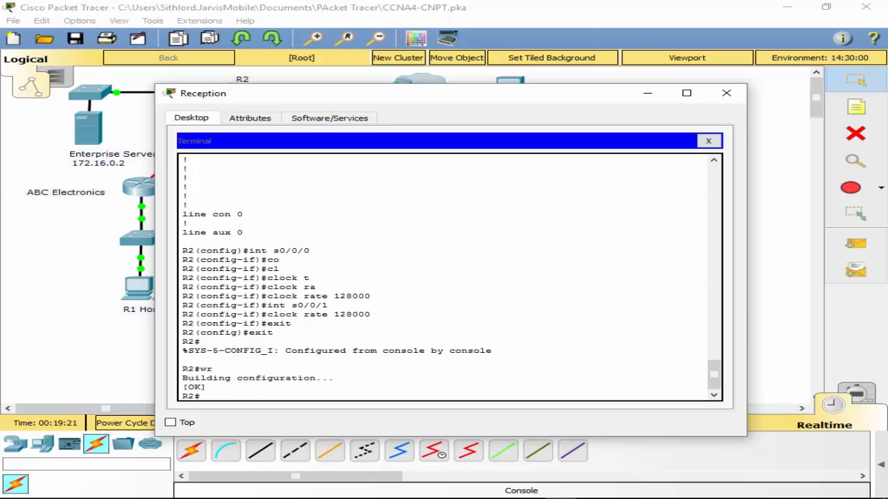
- Move the Reception window aside, examine the R2 to R3 serial link in the topology, and return to R2's terminal
key("alt+Tab")
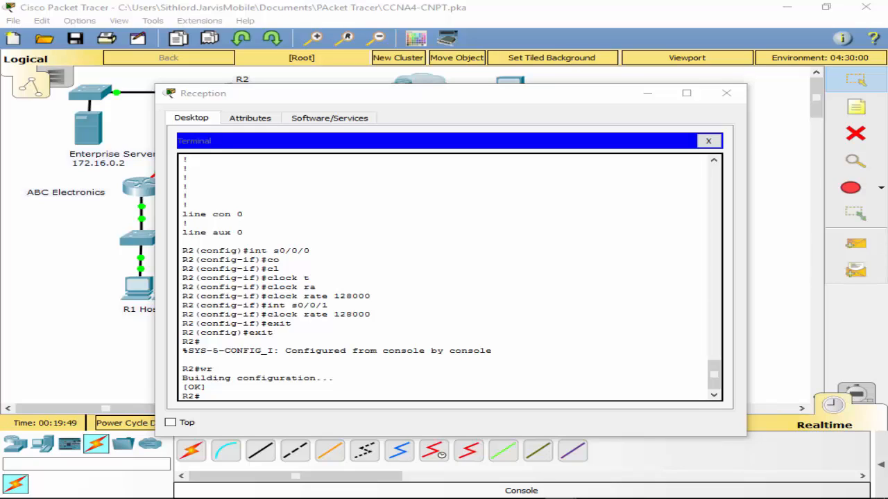
left_click_drag(374, 100, 460, 232)
left_click(312, 119)
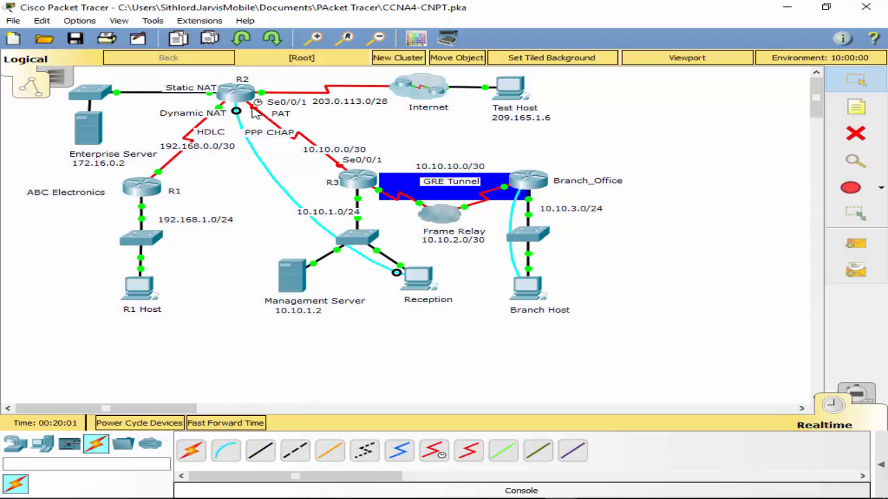
left_click(561, 490)
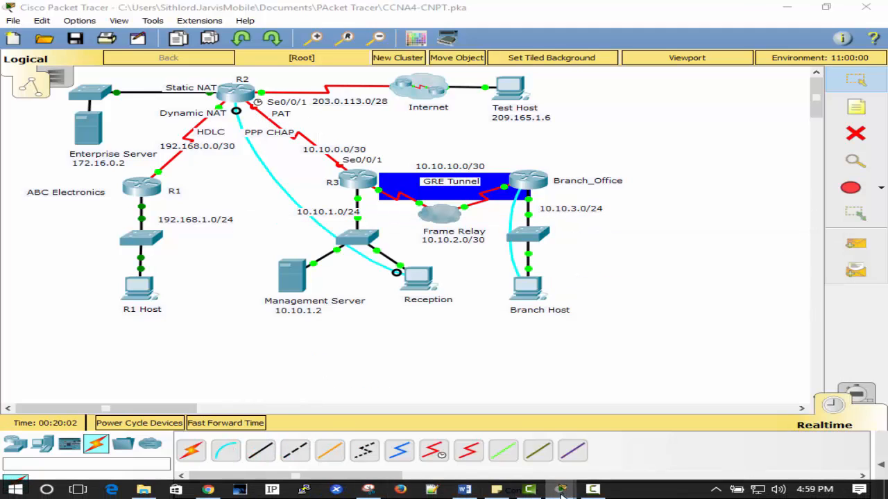
left_click(735, 423)
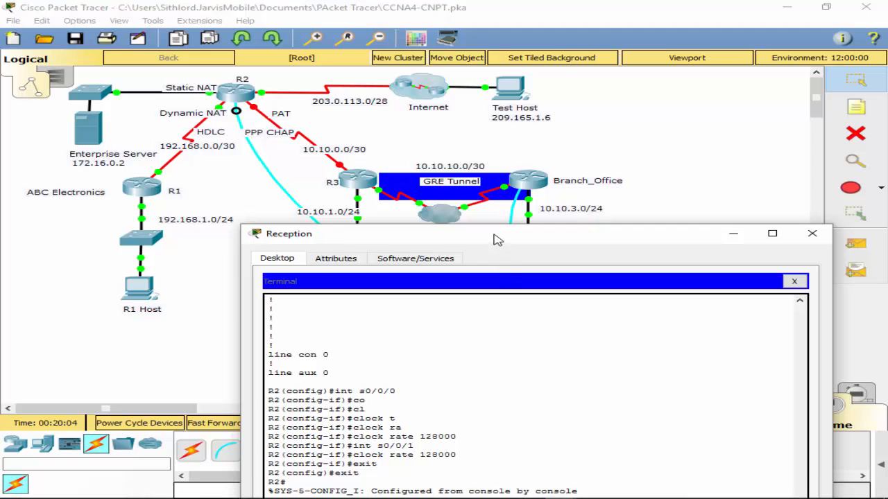
left_click_drag(495, 238, 490, 71)
left_click(394, 329)
key("Return")
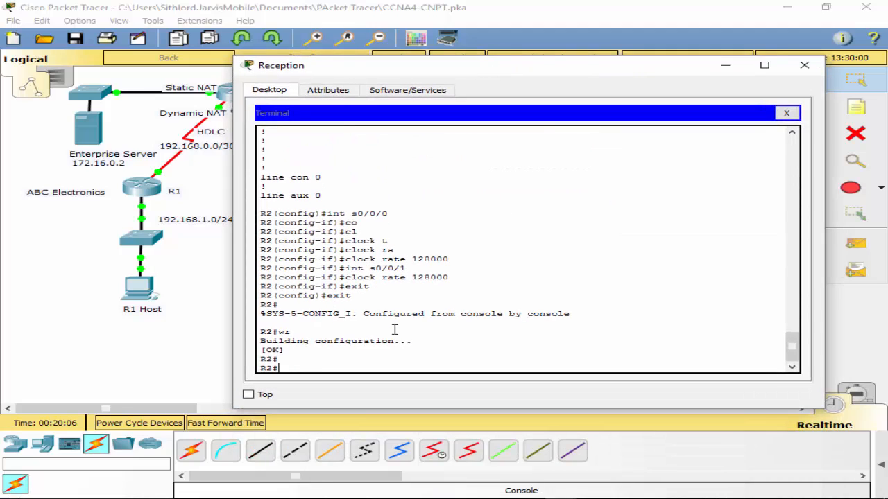
- Set PPP encapsulation on R2's interface s0/0/1 and enable the interface with no shut
type("conf t")
key("Return")
type("int")
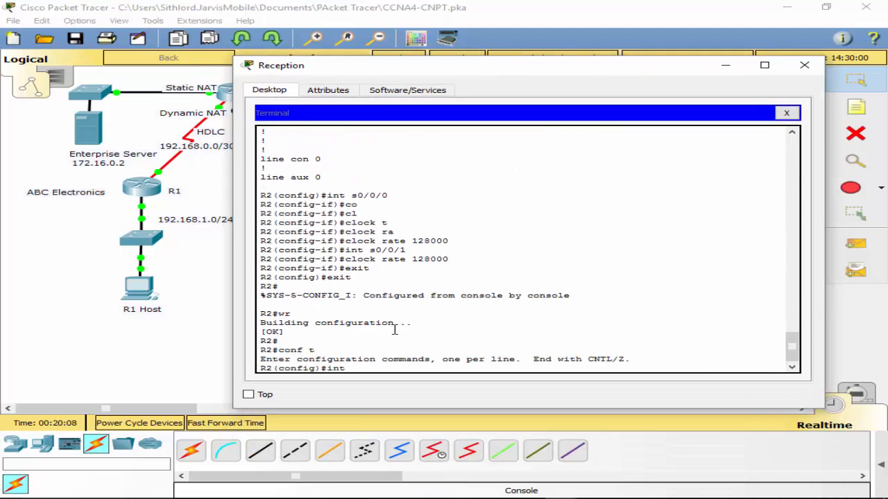
type(" s0/0/1")
key("Return")
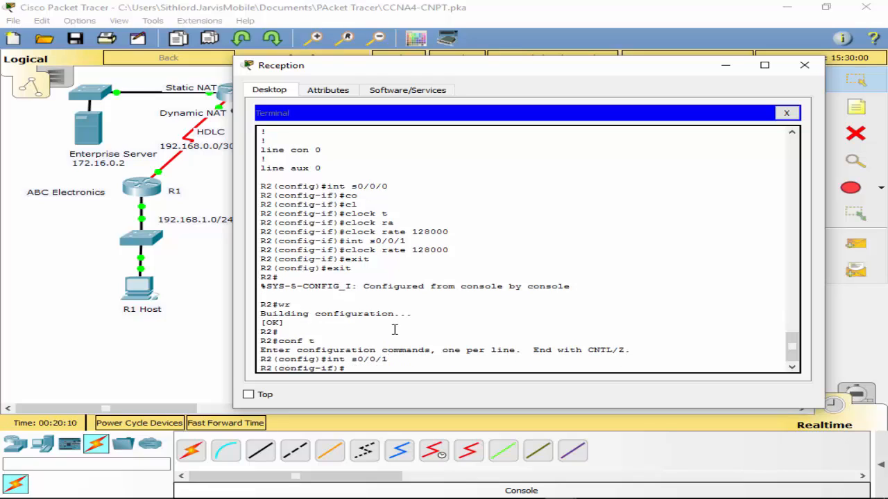
type("en")
key("Tab")
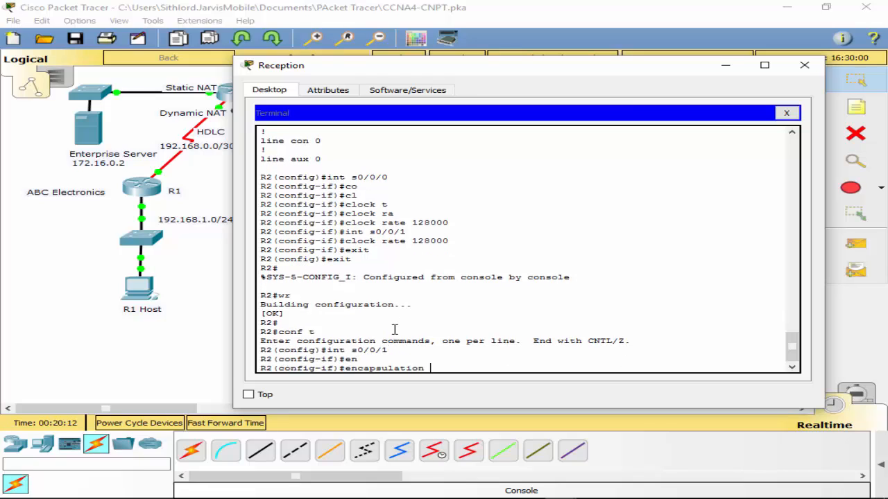
type("ppp")
key("Return")
type("no shu")
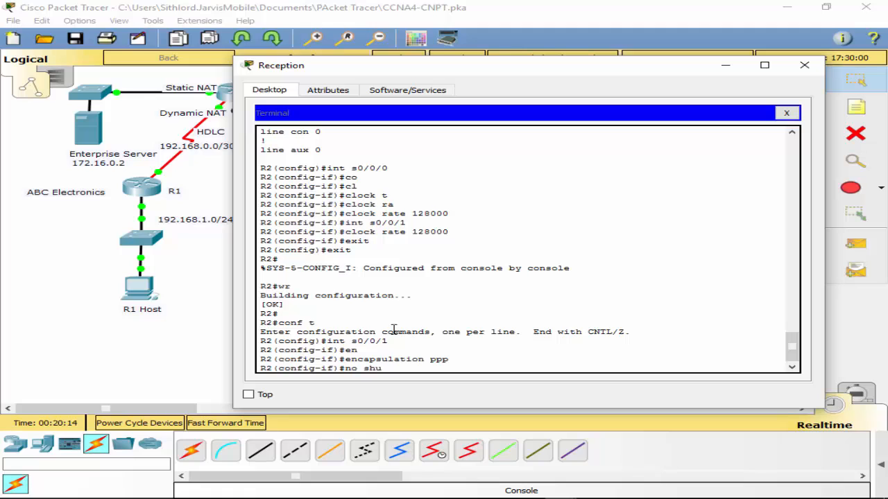
type("t")
key("Return")
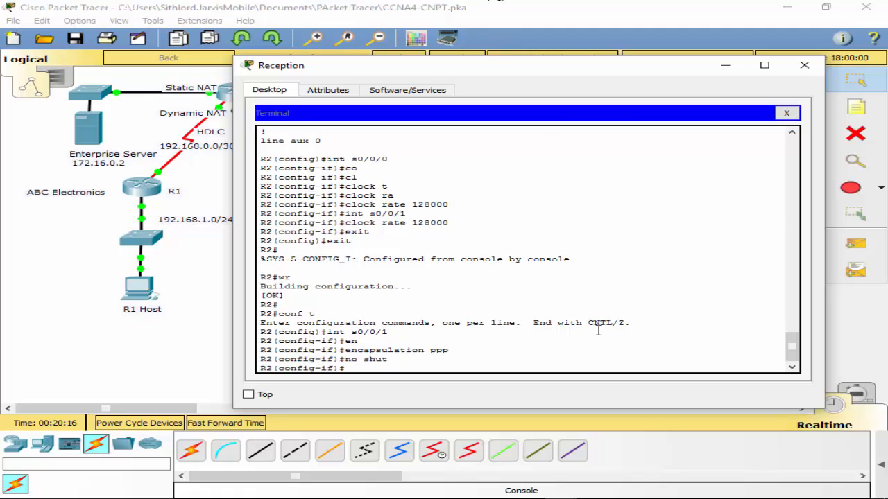
- Consult the ppp command options and enable CHAP as the PPP authentication method on R2's interface s0/0/1
left_click_drag(591, 71, 559, 63)
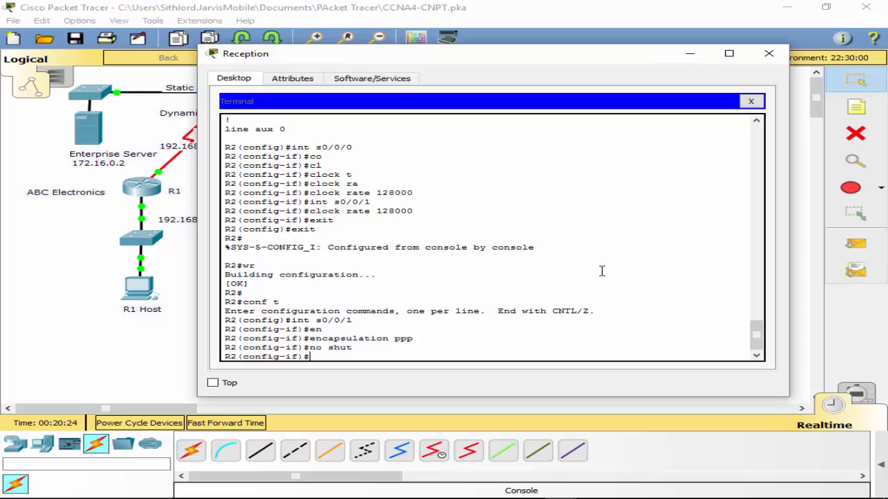
type("ppp ?")
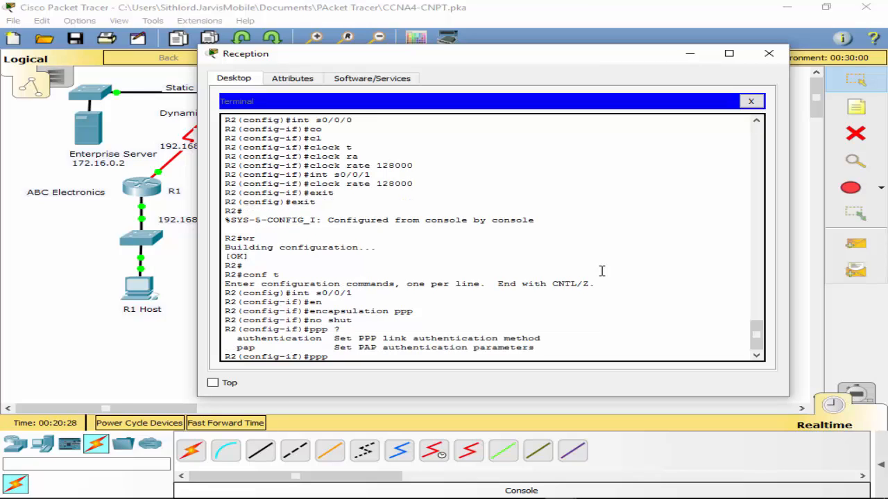
type("au")
key("Tab")
type("?ch")
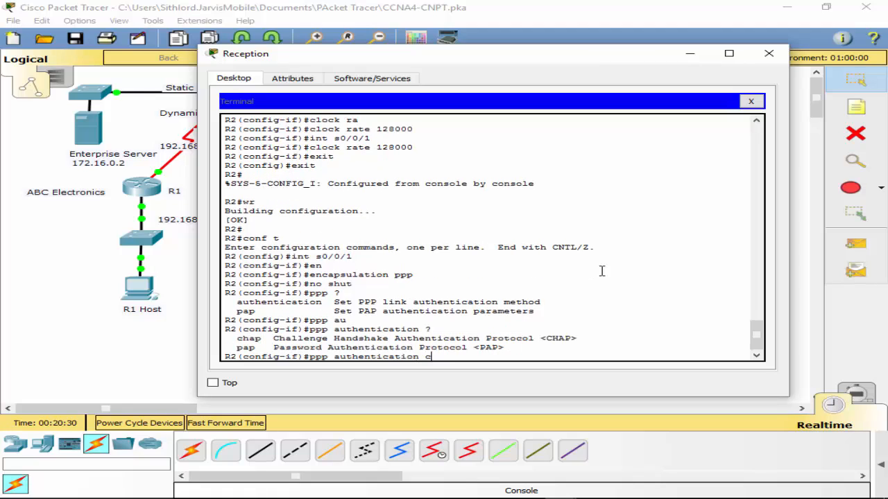
key("Tab")
type("?")
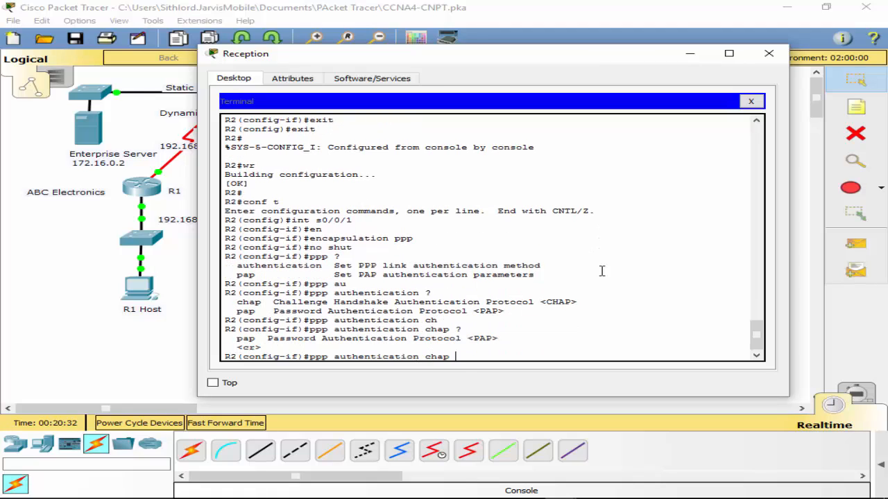
key("Return")
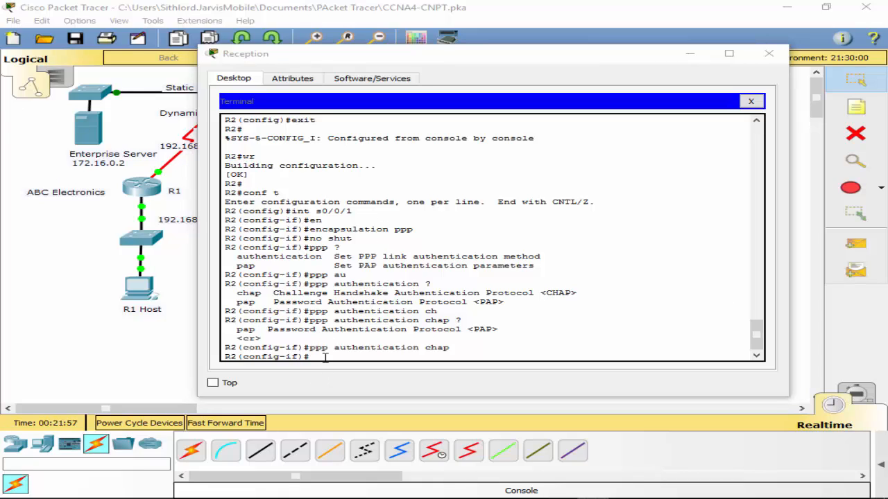
- Return to R2's global configuration mode and create the username R3 with the CHAP password
left_click(333, 354)
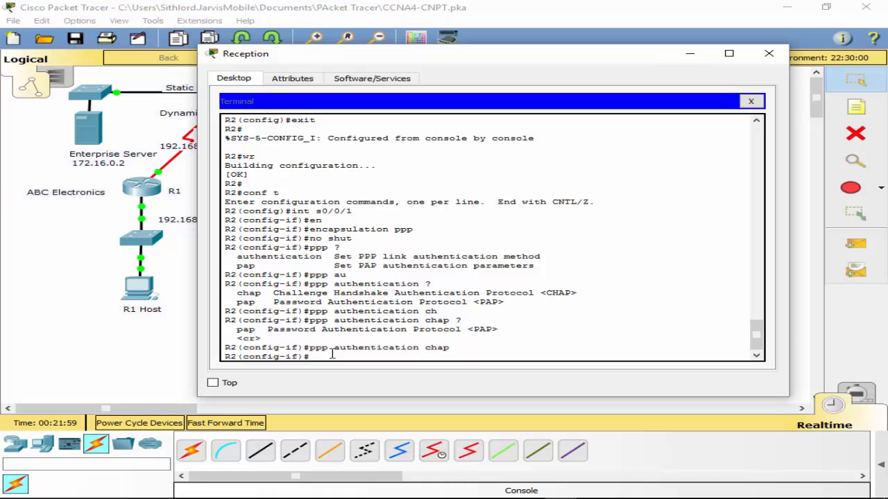
type("exit")
key("Return")
type("user")
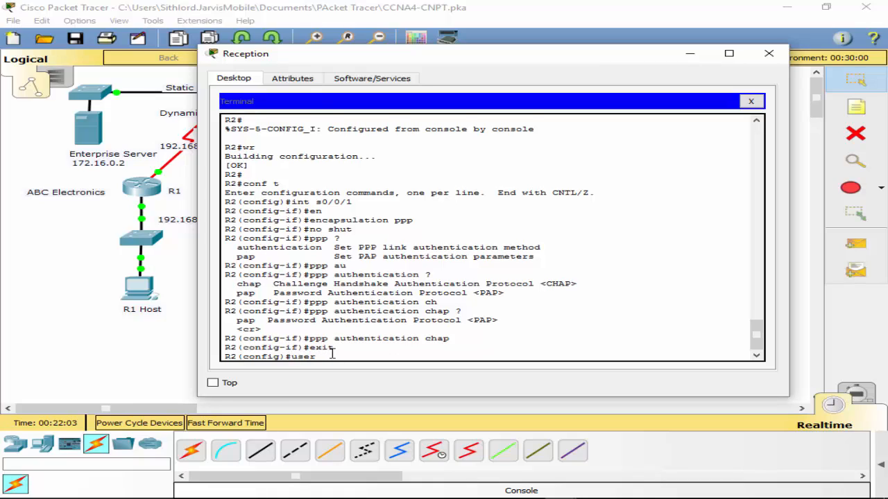
key("Tab")
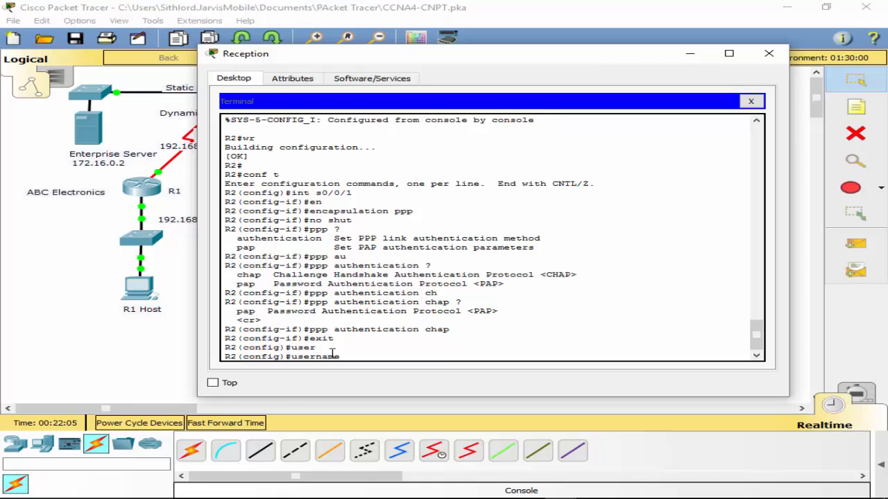
type("r3")
key("BackSpace")
type("R3 pas")
key("Tab")
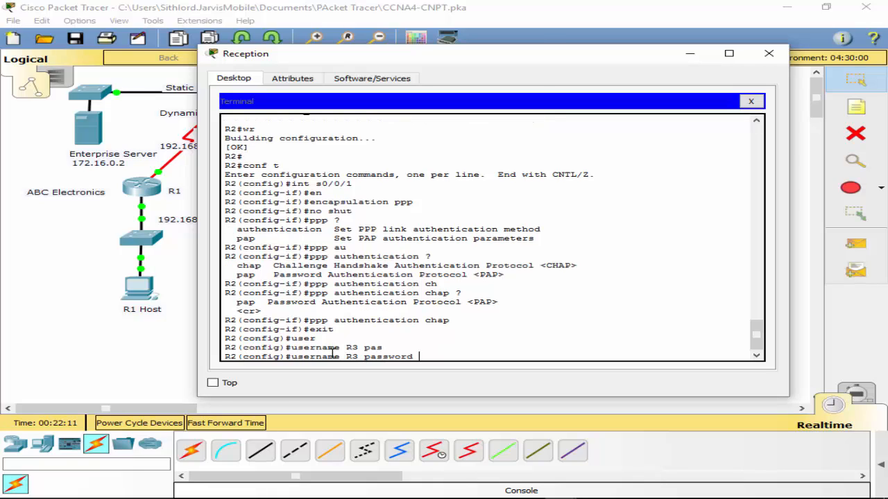
type("PTSAchap")
key("Return")
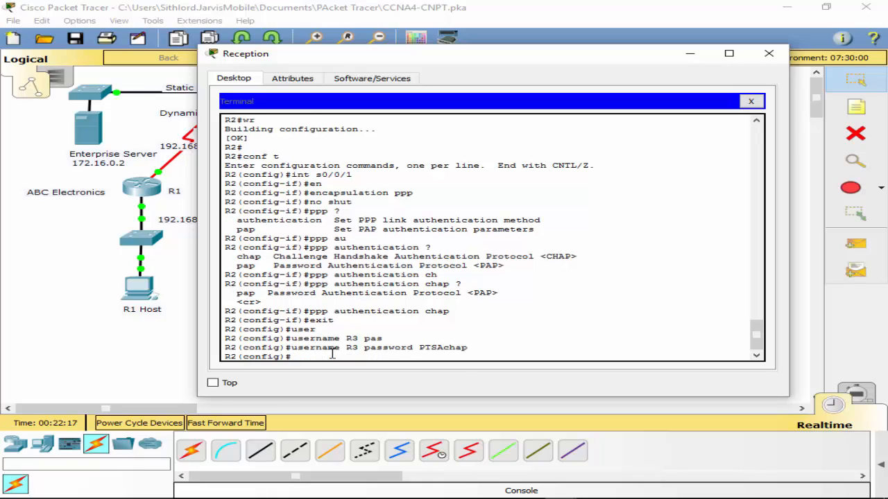
- Leave configuration mode, save R2's running configuration with wr, and close the Reception PC's window
type("exit")
key("Return")
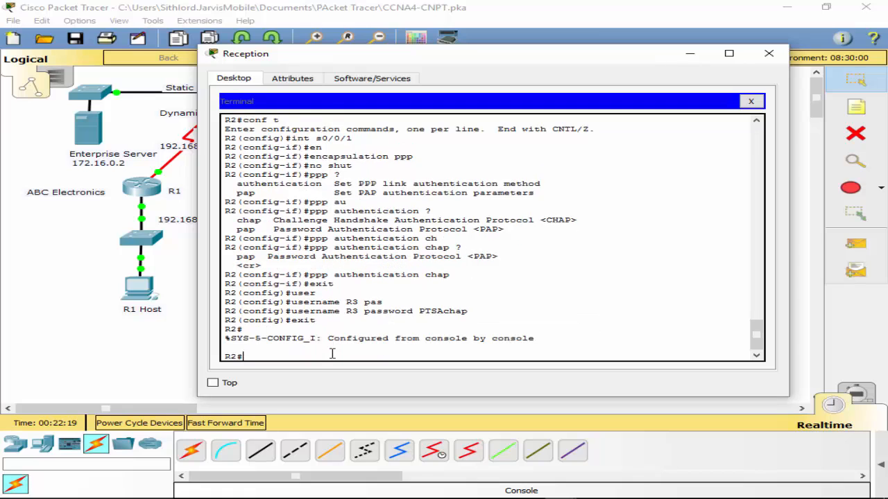
type("wr")
key("Return")
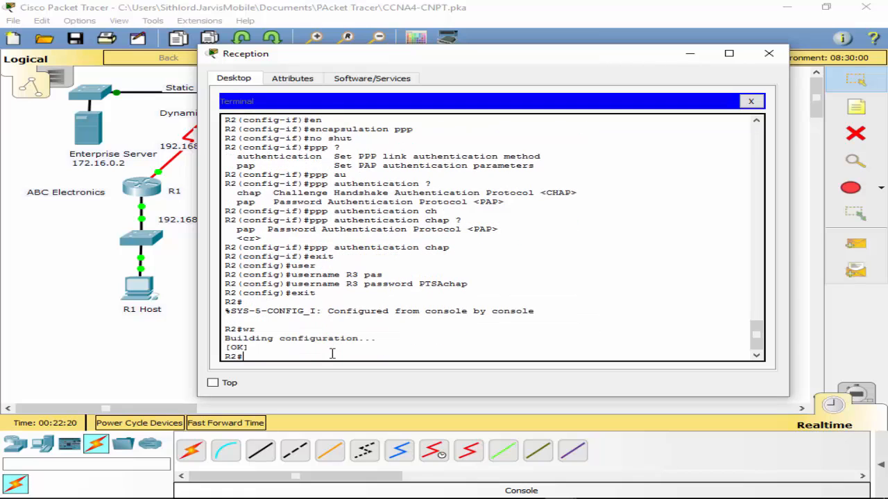
left_click(768, 55)
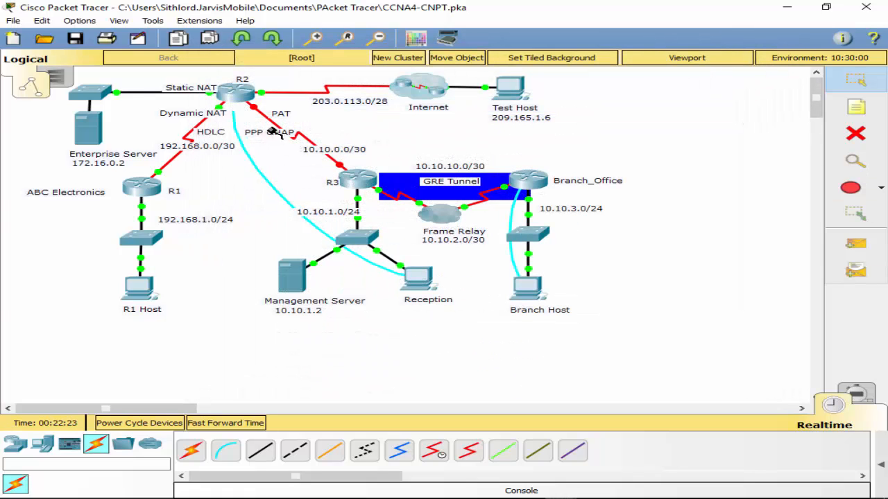
- Connect the Reception PC's console cable to R3's Console port and open a terminal session with the default port settings
left_click(359, 178)
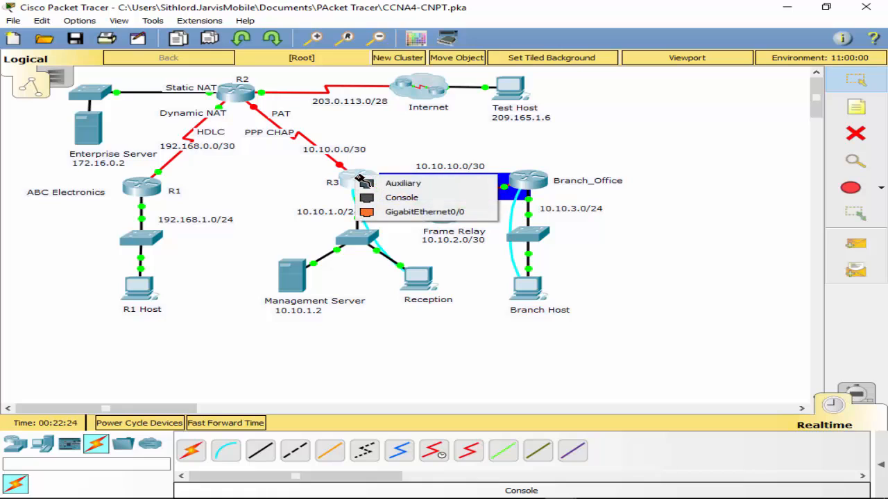
left_click(402, 196)
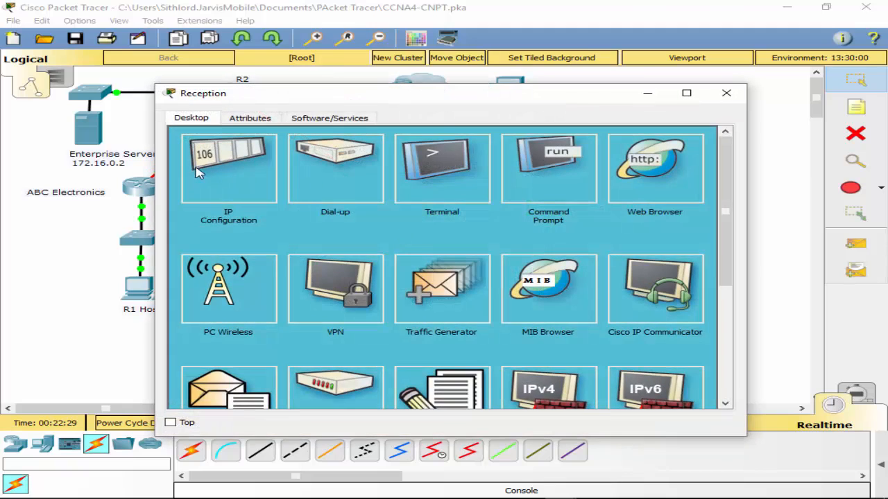
left_click(439, 188)
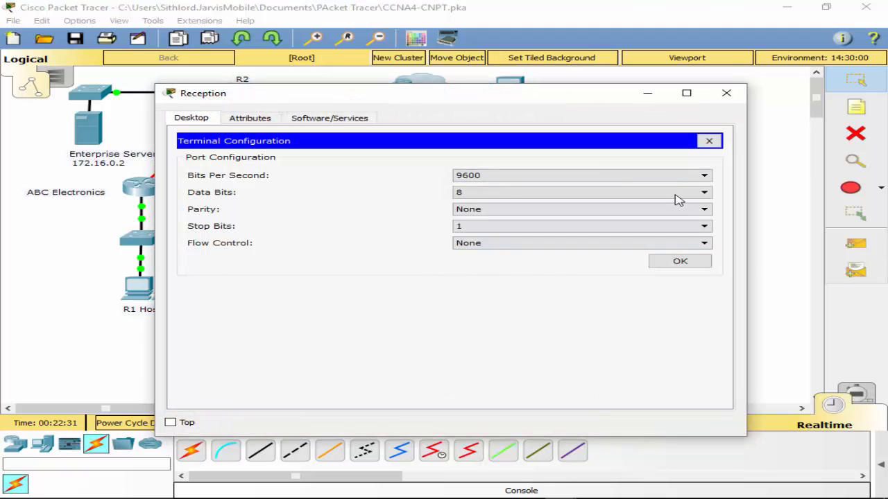
left_click(690, 263)
- Enter global configuration mode on R3, select interface s0/0/1 and enable it with no shut
type("conf t")
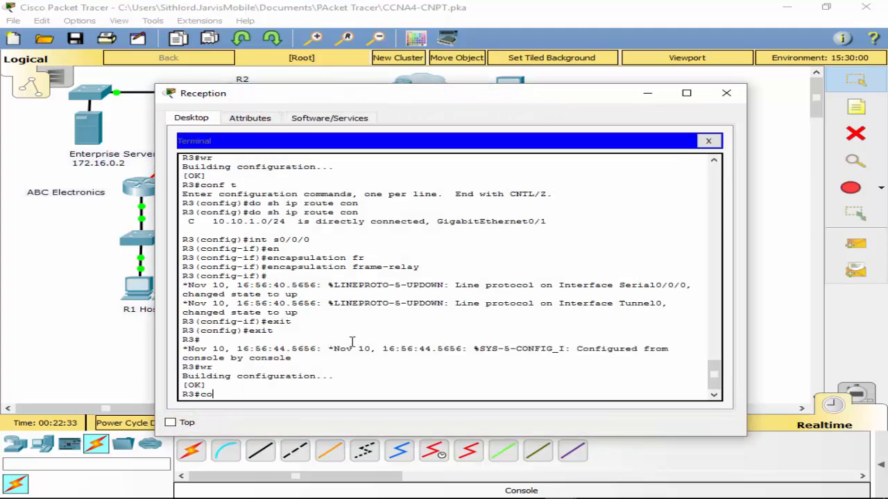
key("Return")
type("int s0/0/1")
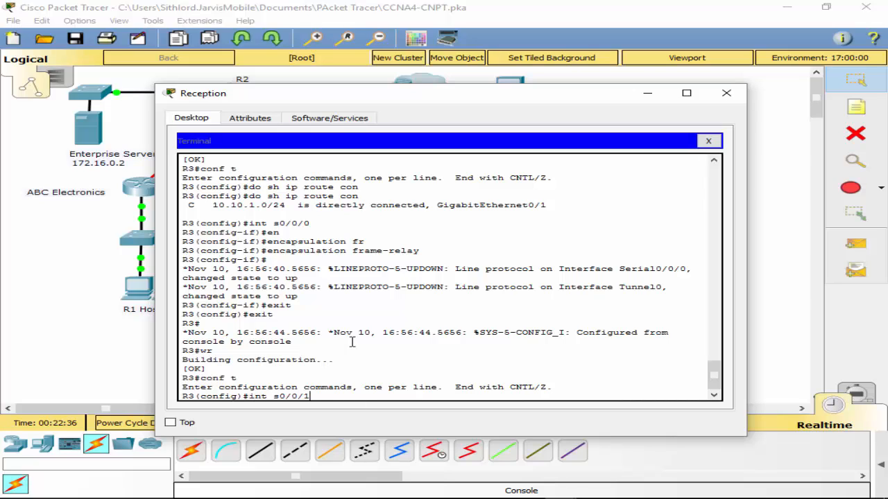
key("Return")
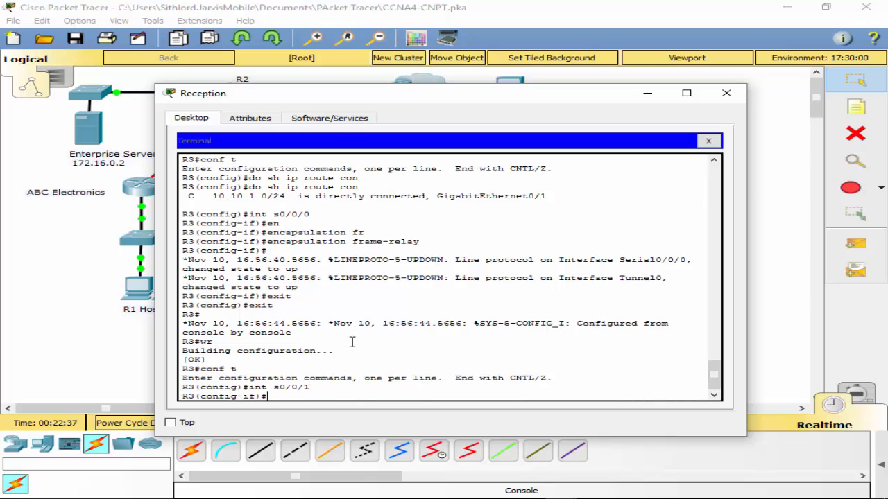
type("no shut")
key("Return")
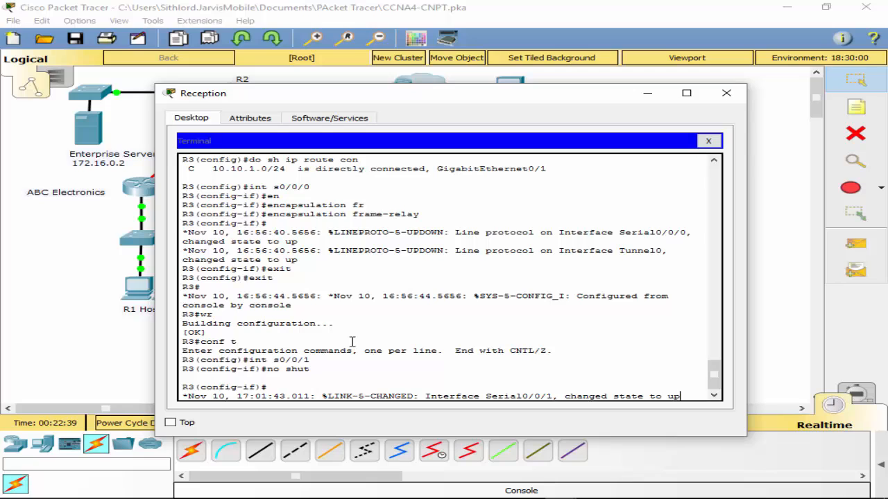
key("Return")
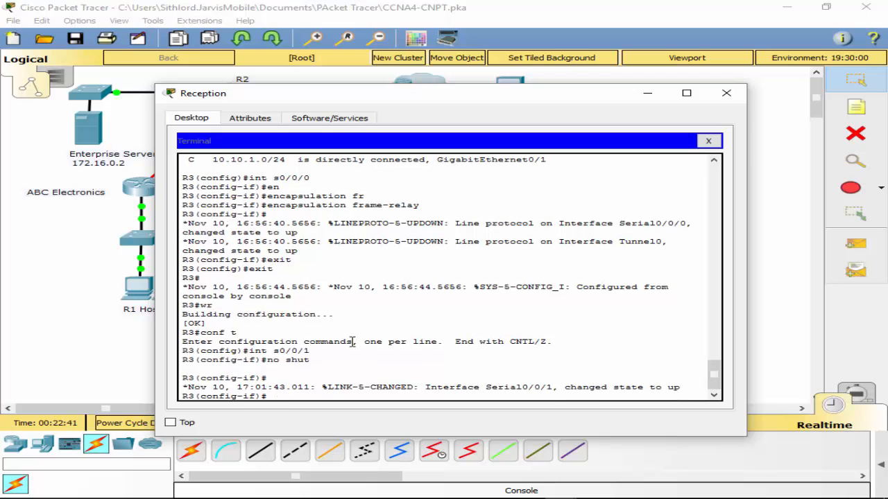
- Set PPP encapsulation on R3's interface s0/0/1
type("en")
key("Tab")
type("ppp")
key("Return")
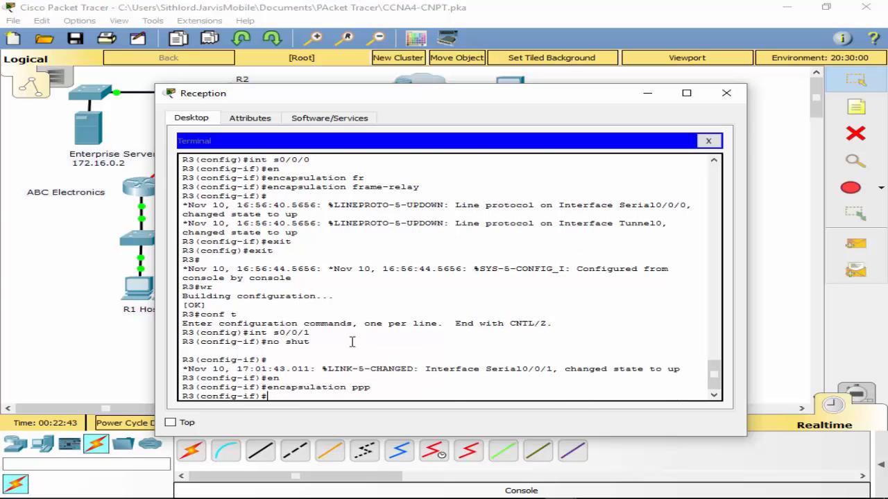
- Enable CHAP as the PPP authentication method on R3's interface s0/0/1
type("ppp")
key("Tab")
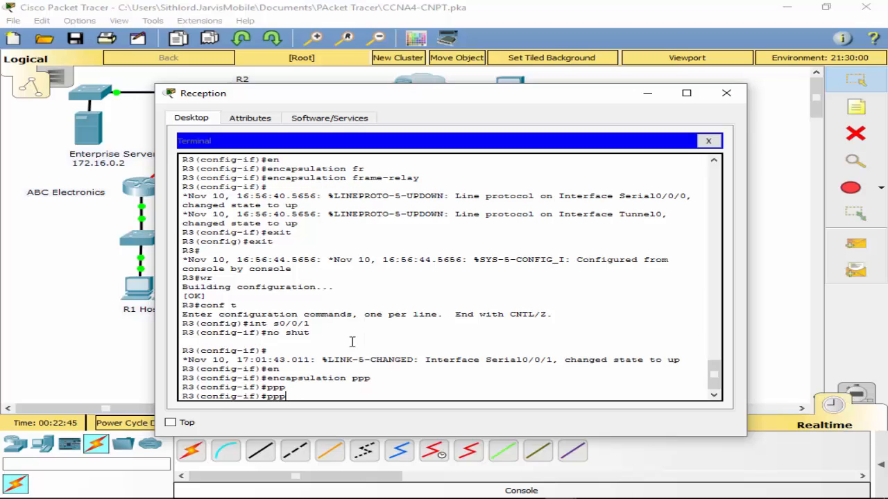
type("au")
key("Tab")
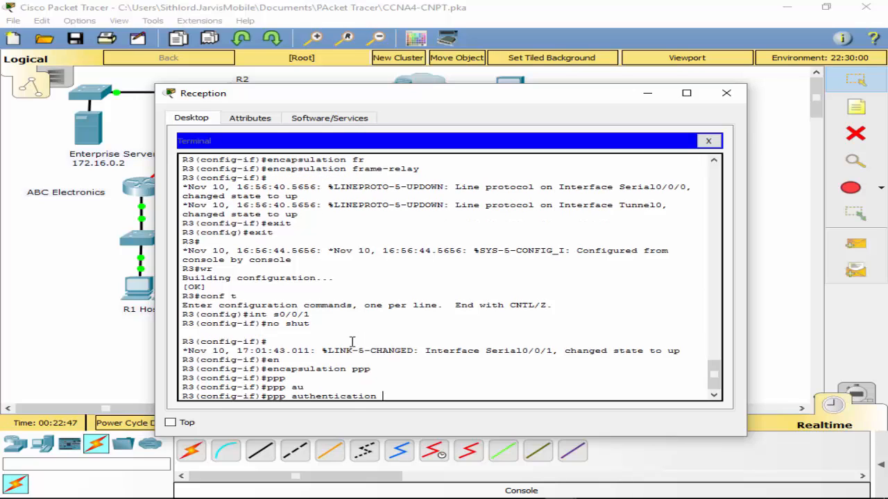
type("ch")
key("Tab")
key("Return")
- Return to R3's global configuration mode and create the username r2 with the CHAP password
type("exit")
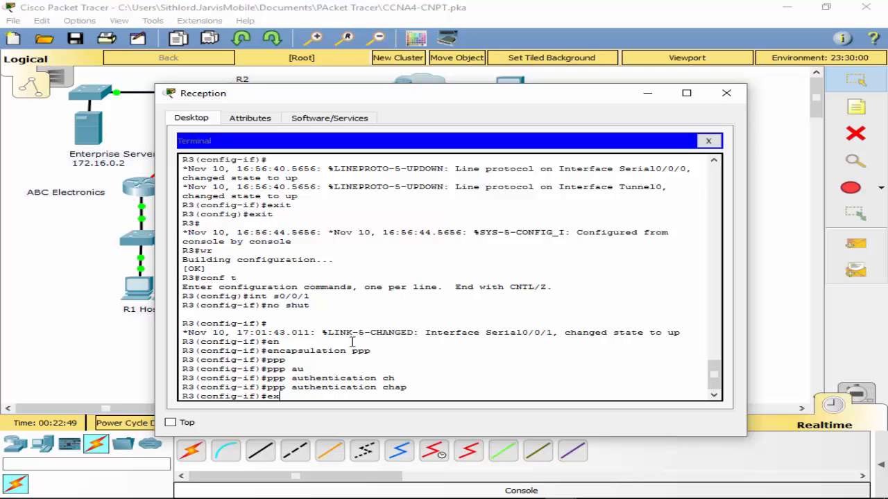
key("Return")
type("us")
key("Tab")
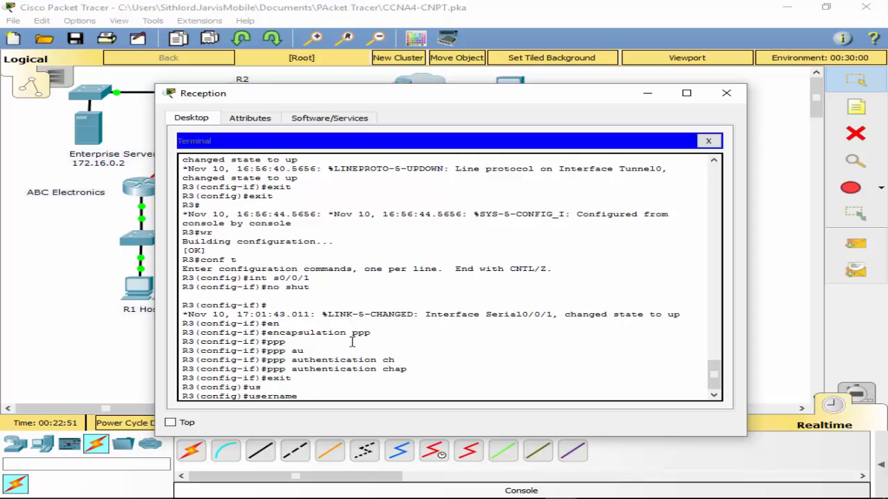
type("r2 pas")
key("Tab")
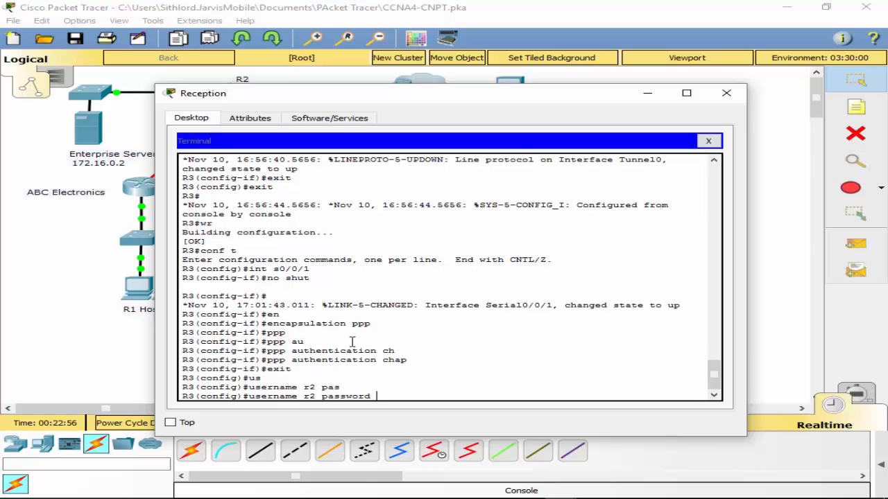
type("PTSAchap")
key("Return")
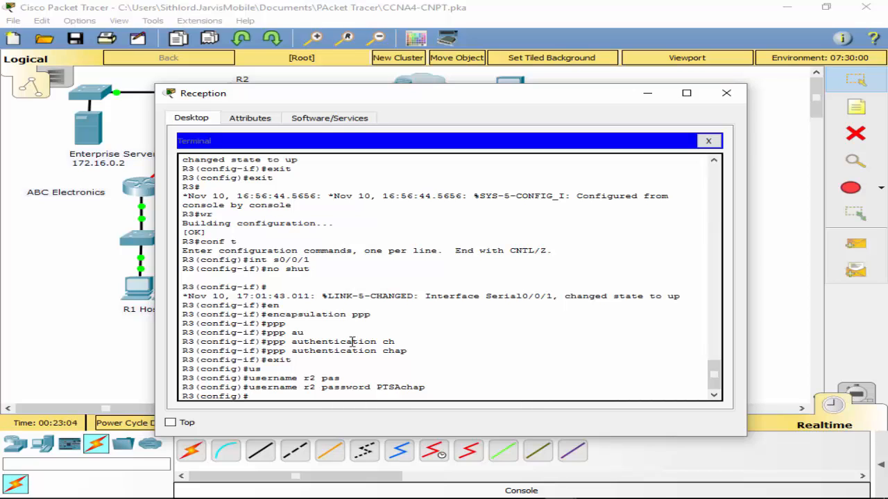
- Leave configuration mode and examine the details of R3's interface s0/0/1 and the start of its running configuration
type("exit")
key("Return")
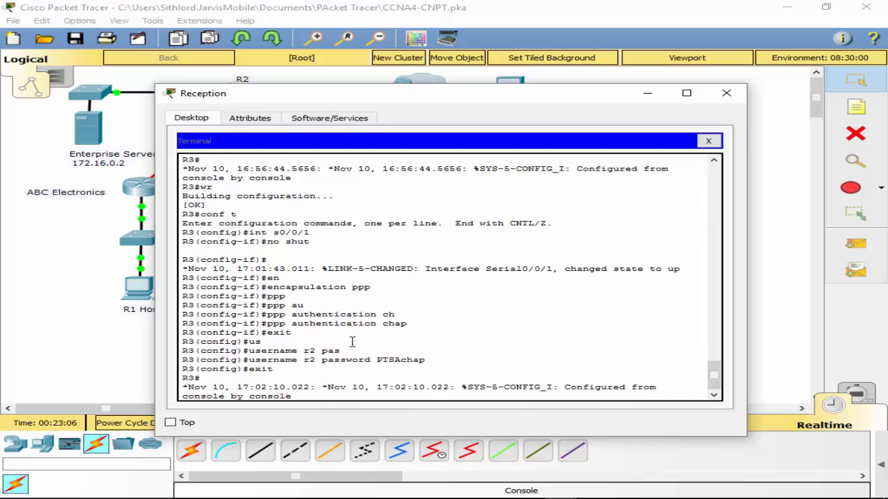
key("Return")
type("sh")
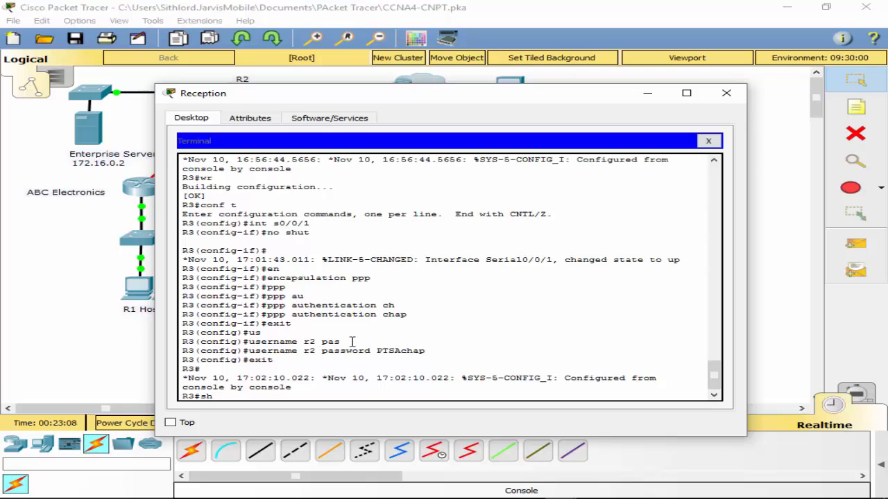
type(" int s0/0/1")
key("Return")
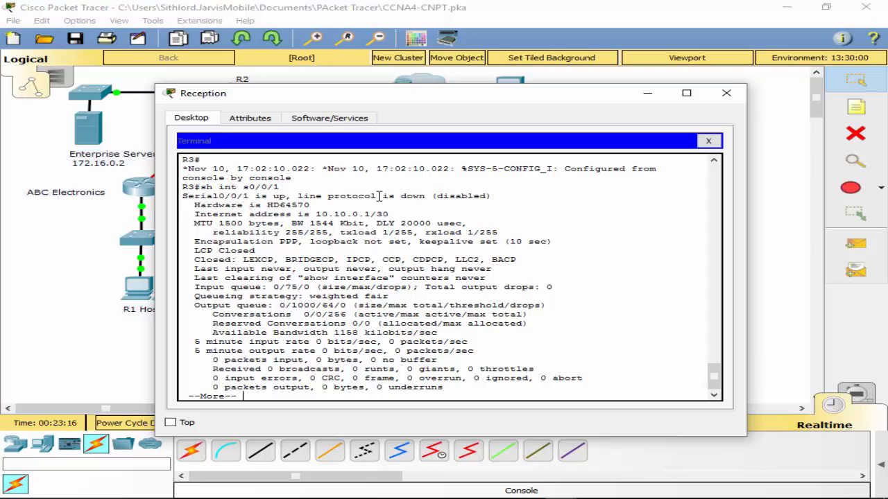
left_click_drag(451, 108, 462, 427)
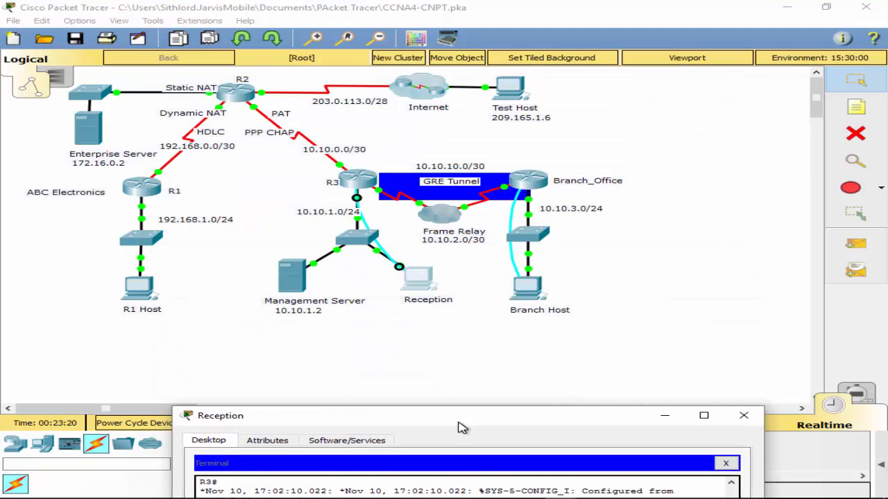
left_click_drag(462, 428, 462, 109)
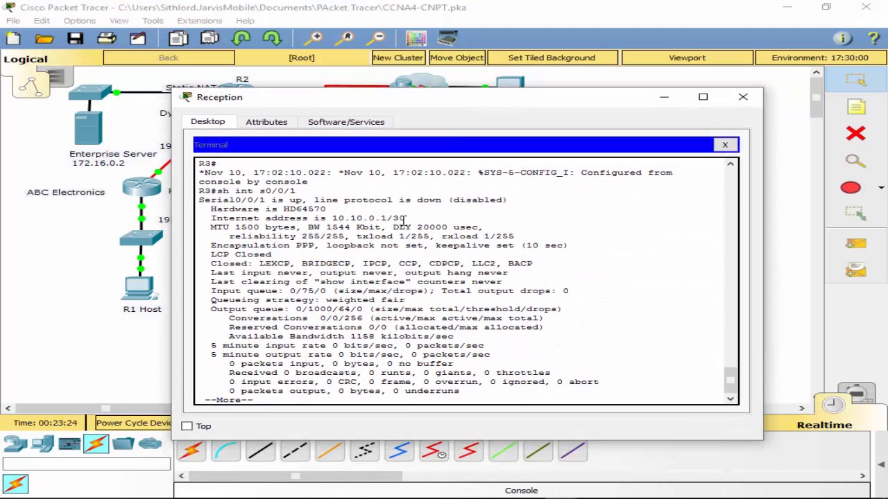
key("space")
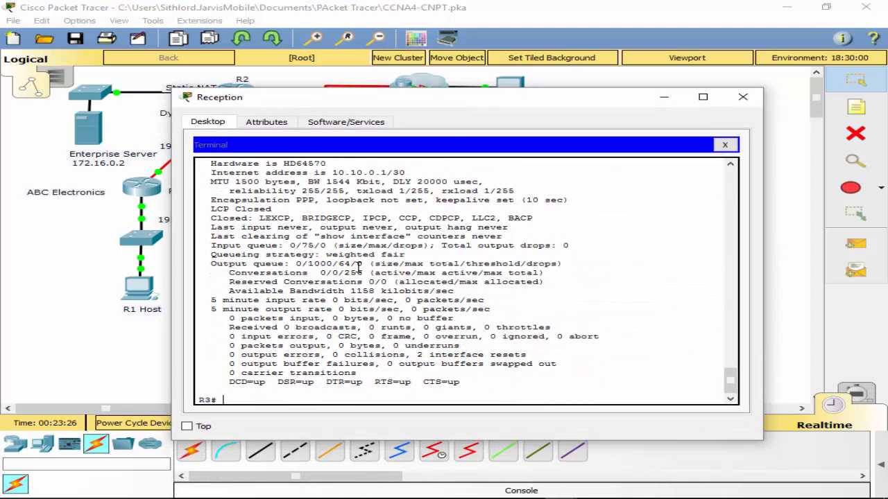
type("sh run")
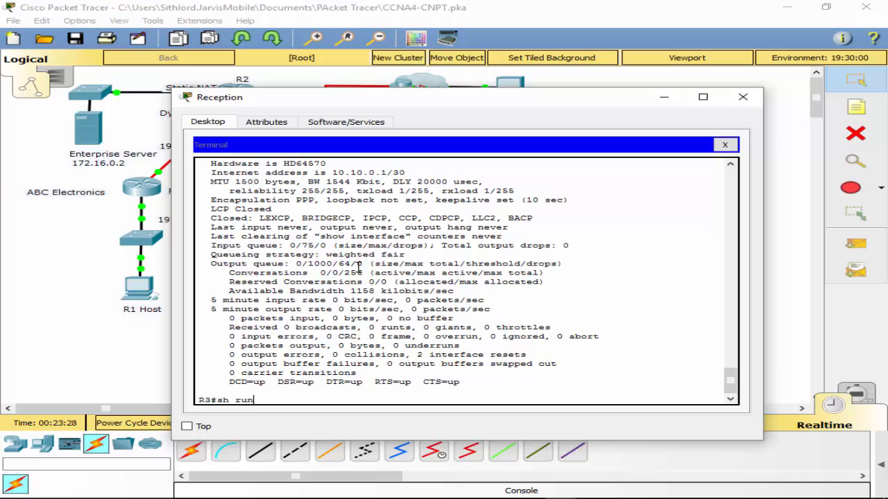
key("Return")
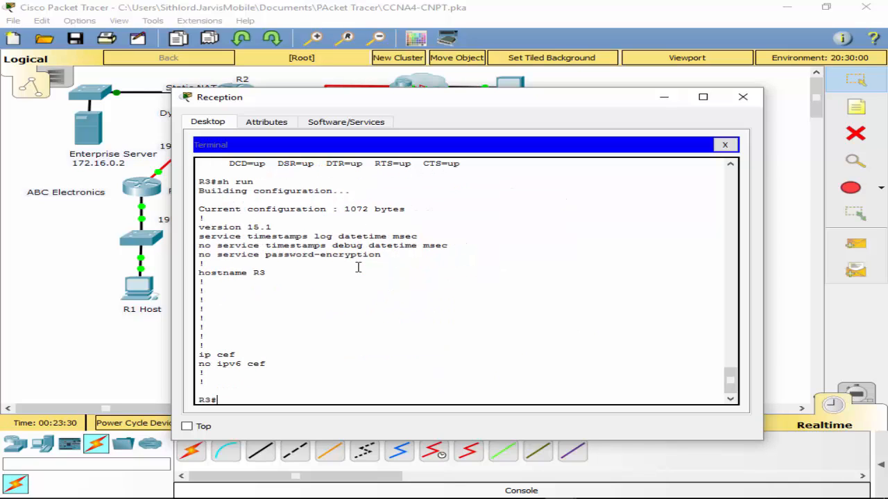
- Exit the configuration listing, enter R3's global configuration mode and set the enable secret password
type("qconf t")
key("Return")
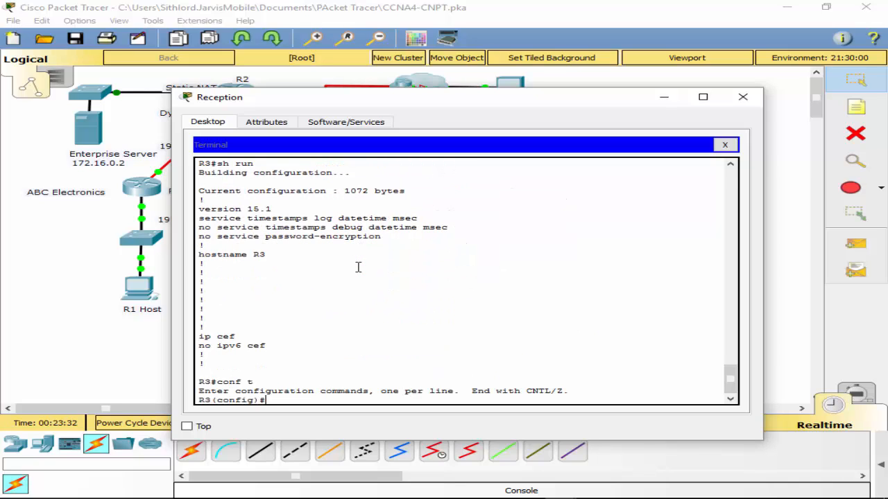
type("en")
key("Tab")
type("ab")
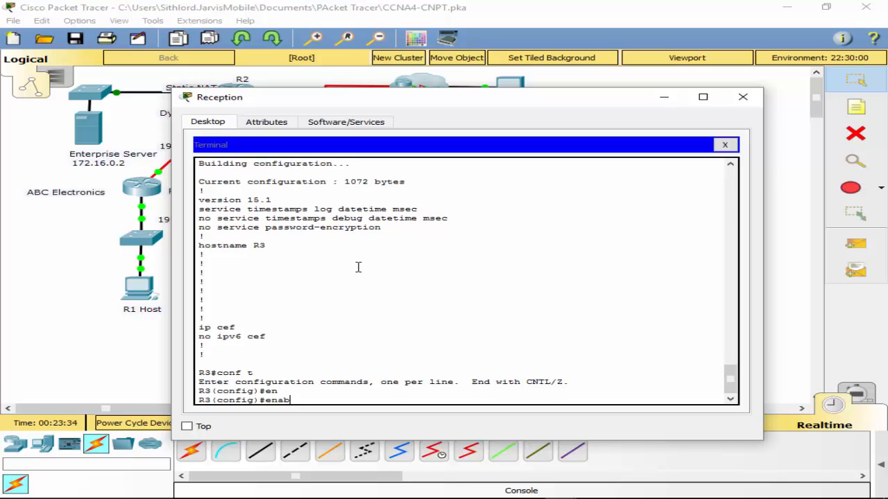
key("Tab")
type("se")
key("Tab")
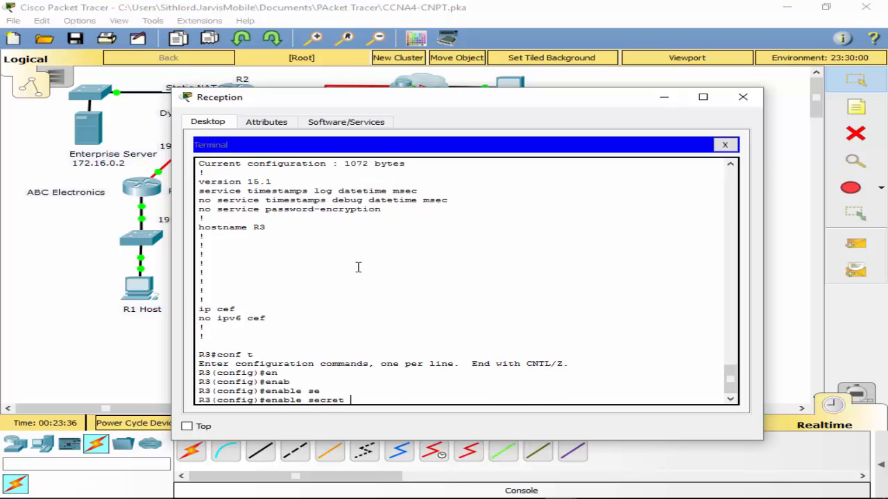
type("PTSAchap")
key("Return")
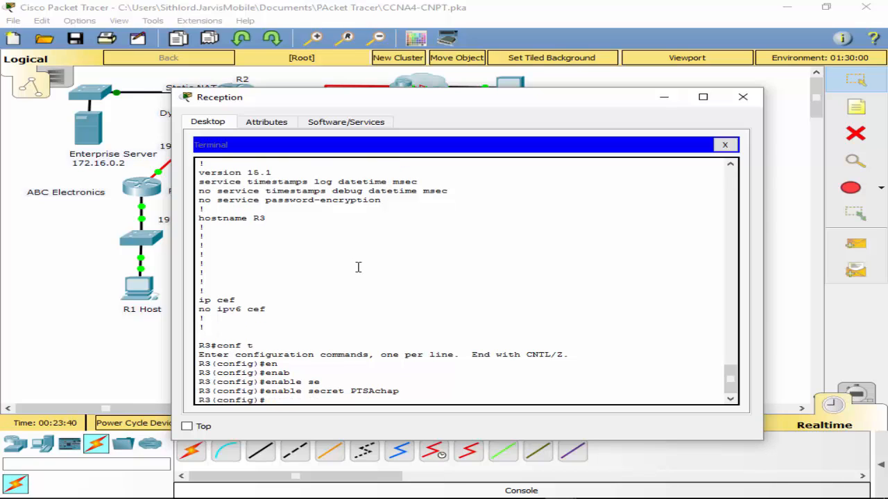
- Leave configuration mode and save R3's running configuration with wr
type("exit")
key("Return")
type("e by consolee")
key("Return")
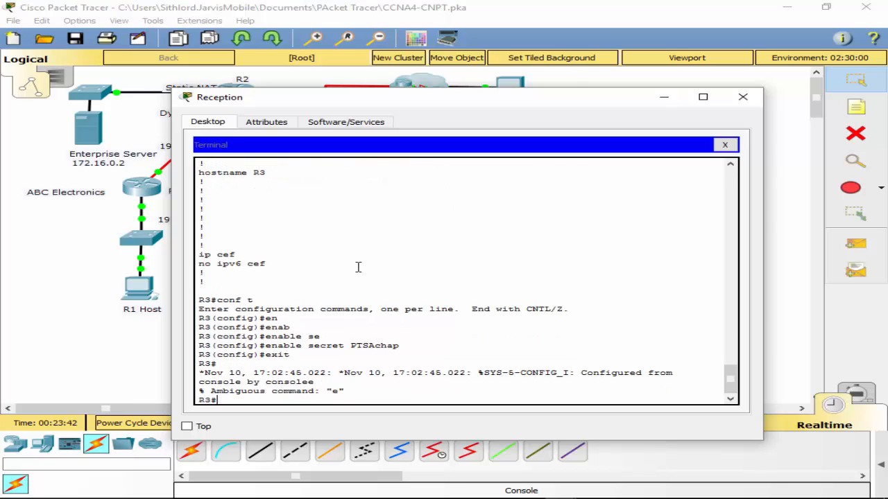
type("wr")
key("Return")
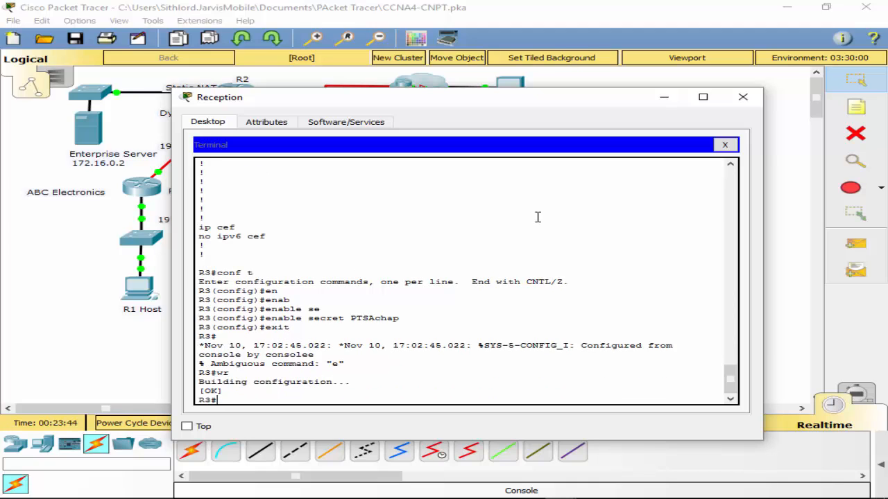
- Move the Reception PC's console cable to R2's Console port and reopen the terminal session with the default port settings
left_click(16, 261)
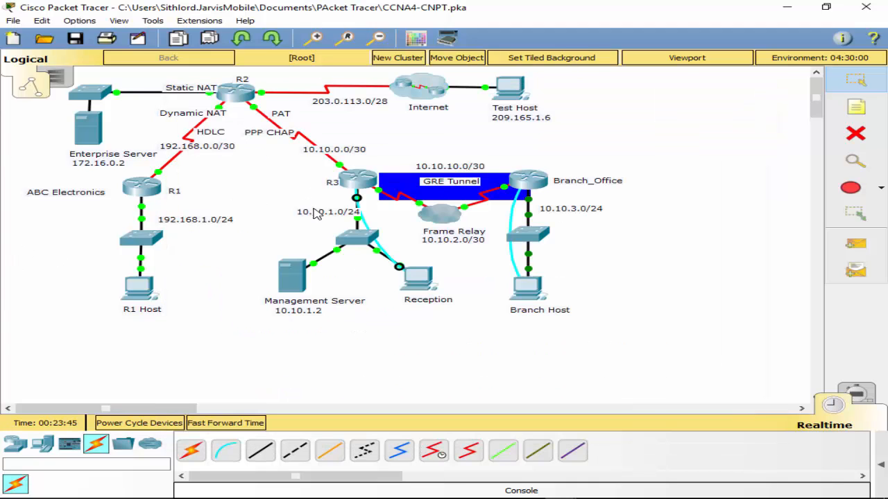
left_click(234, 92)
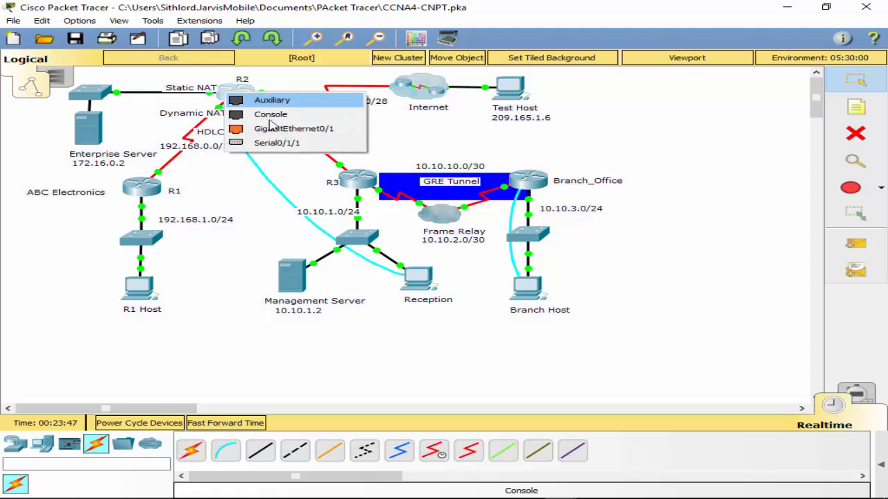
left_click(271, 114)
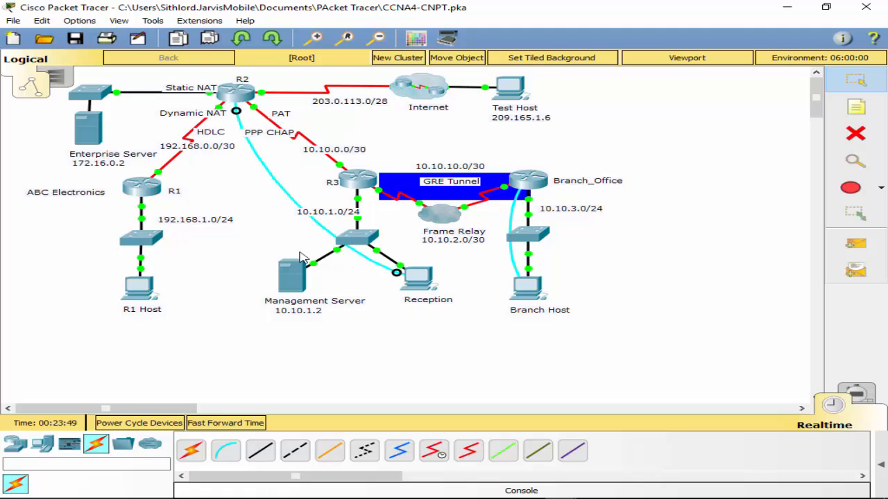
left_click(411, 287)
left_click(725, 146)
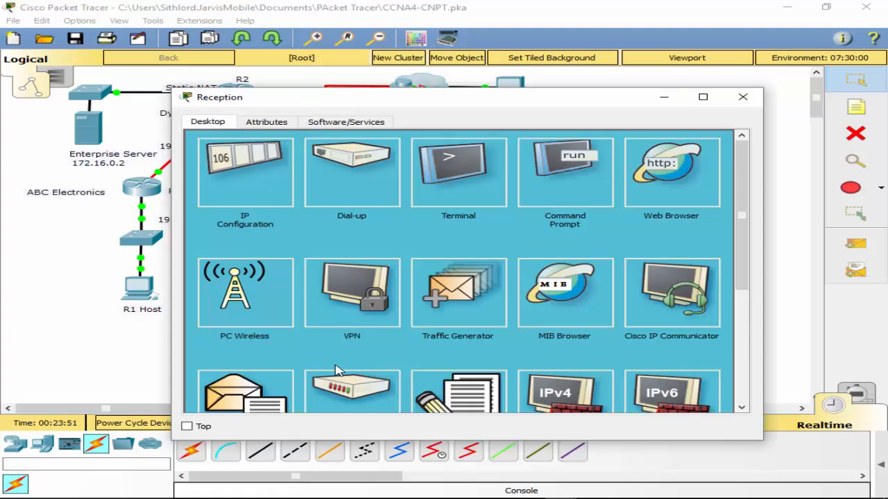
left_click(494, 183)
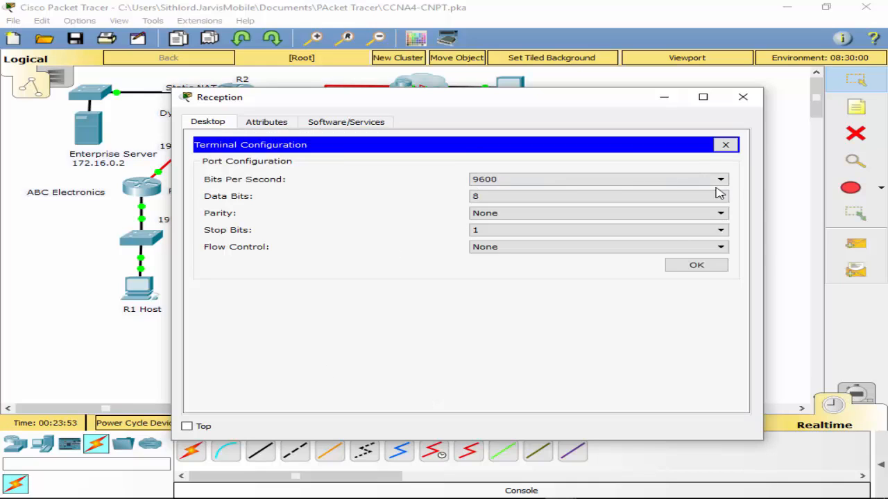
left_click(696, 266)
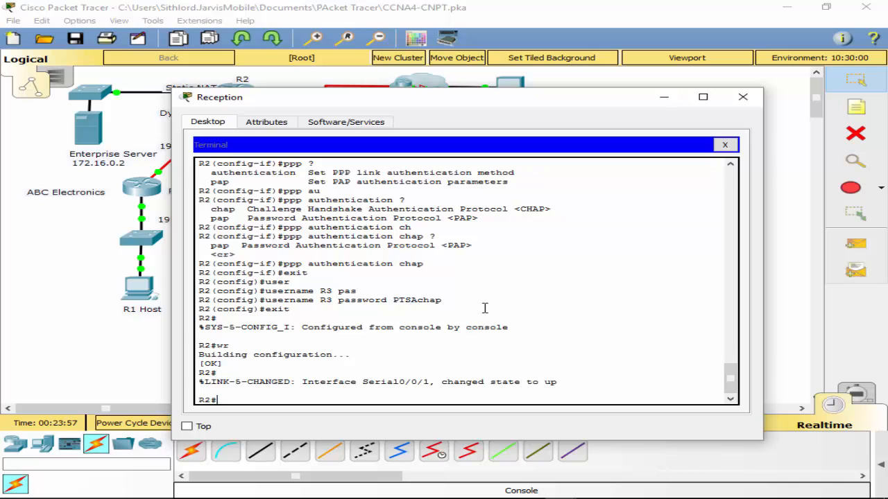
- Enter R2's global configuration mode and set the enable secret password
type("conf t")
key("Return")
type("e")
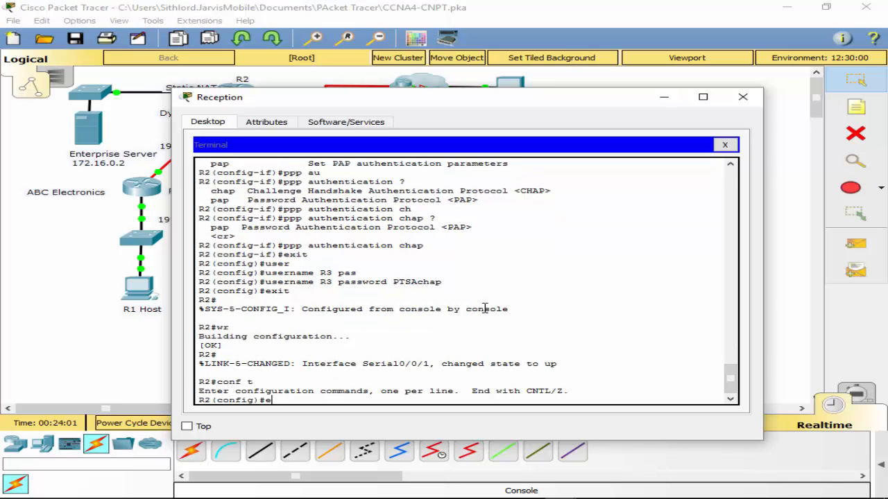
key("Tab")
type("na")
key("Tab")
type("se")
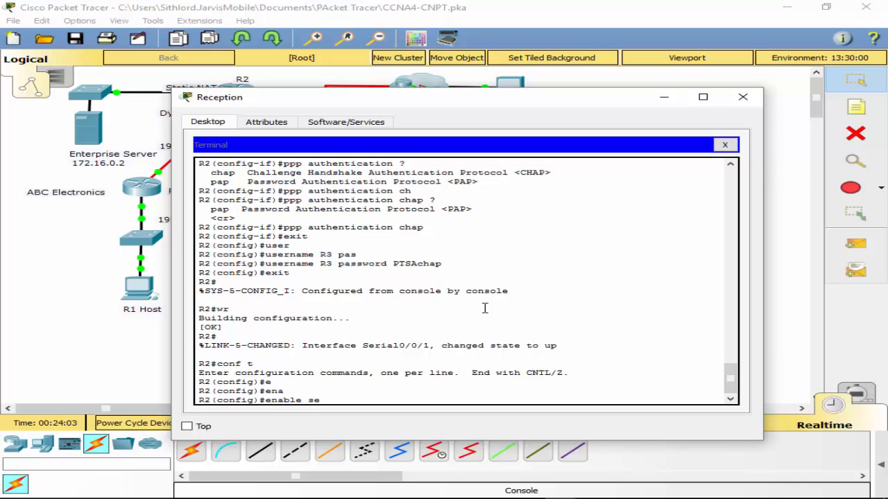
key("Tab")
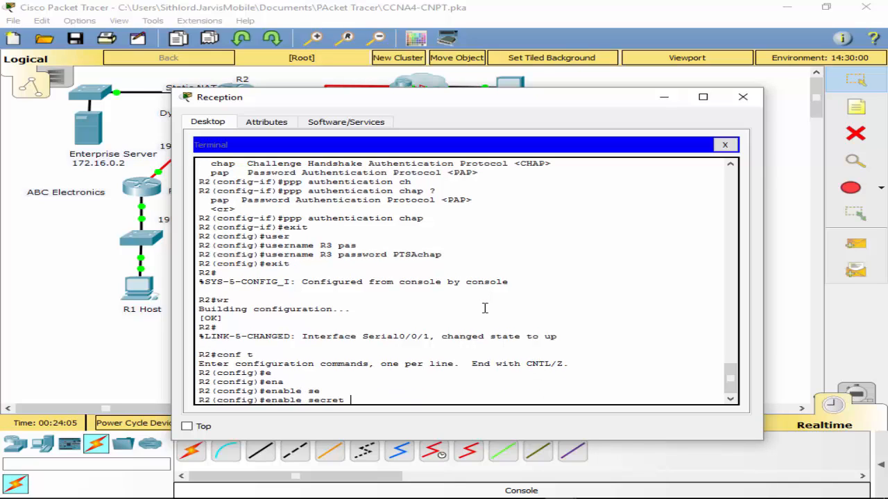
type("PTSAchap")
key("Return")
- Leave configuration mode and examine the full details of R2's interface s0/0/1
type("exit")
key("Return")
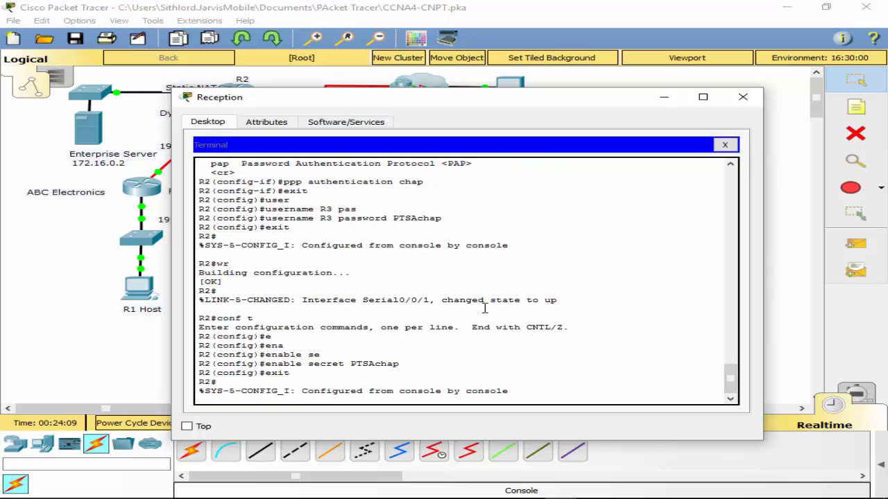
key("Return")
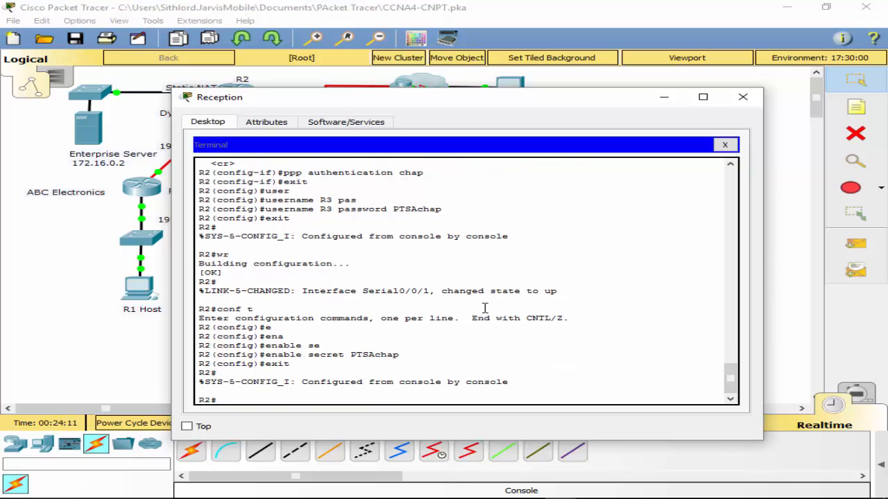
type("sh int s0/0/1")
key("Return")
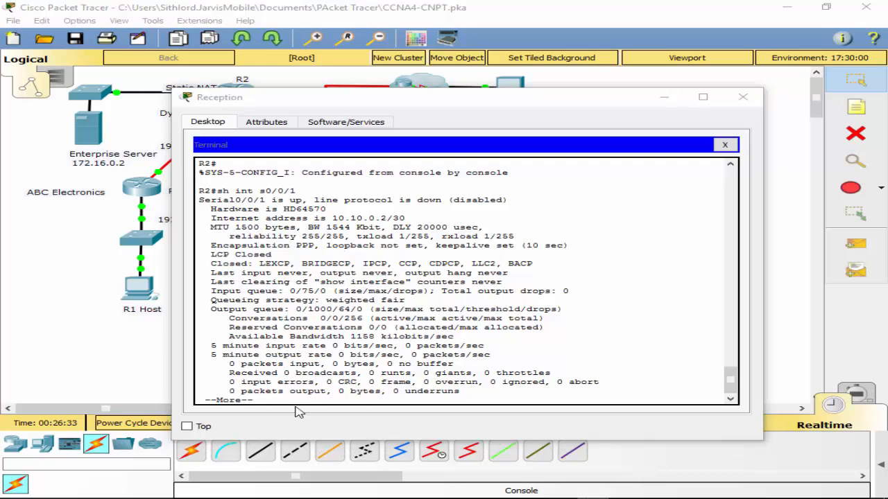
key("space")
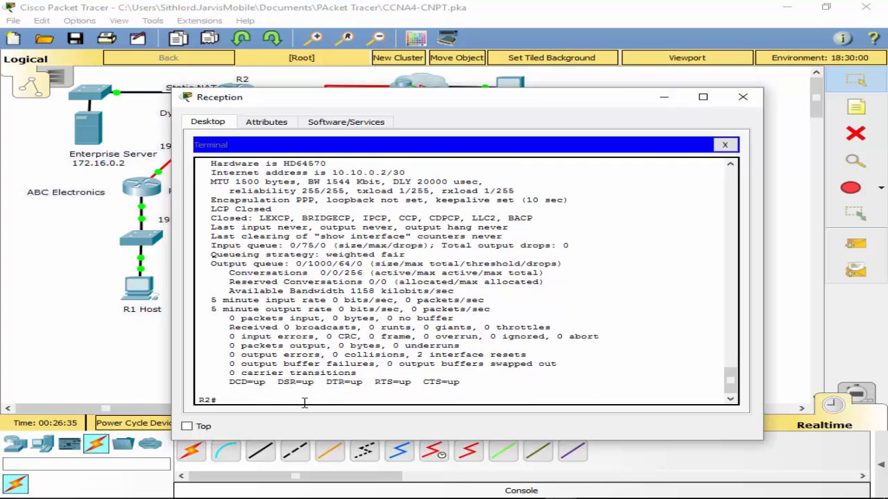
- Return to R2's global configuration mode and add the username r2 with the CHAP password
type("cpo")
type("onf t")
key("Return")
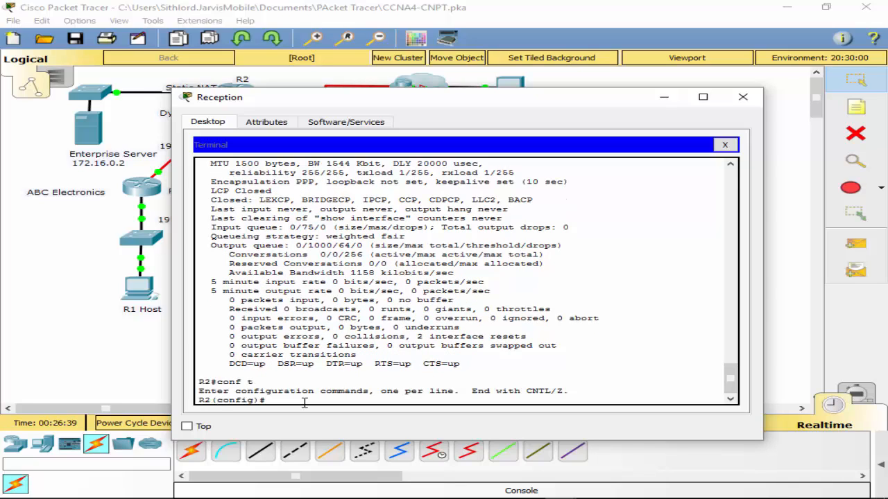
type("us")
key("Tab")
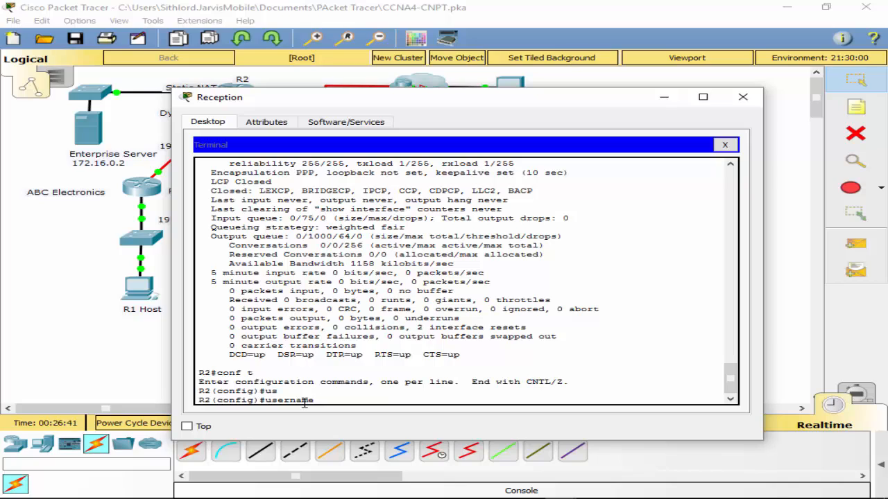
type("r2 pas")
key("Tab")
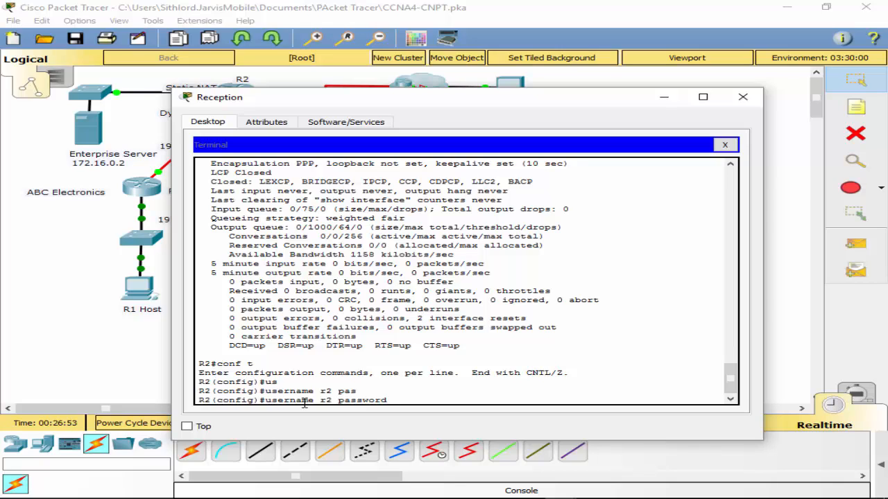
type("PTSAchap")
key("Return")
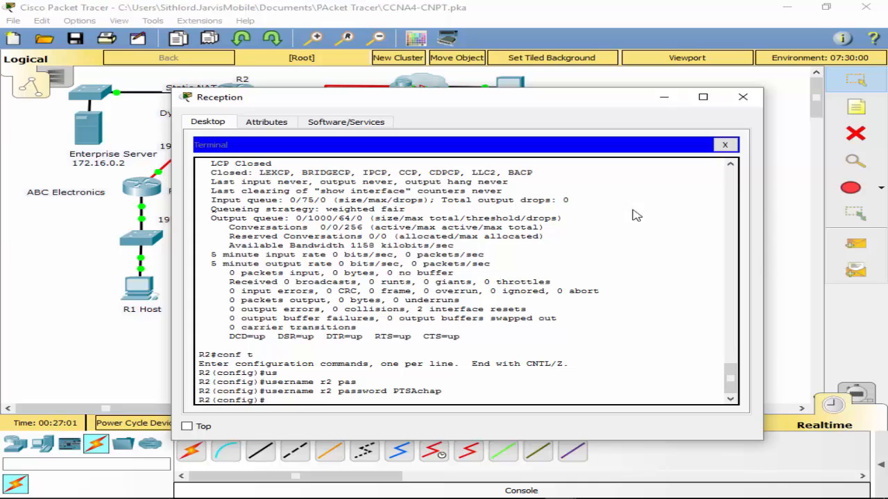
- Move the Reception PC's console cable from R2 to R3 and reopen the terminal session with the default port settings
left_click(83, 239)
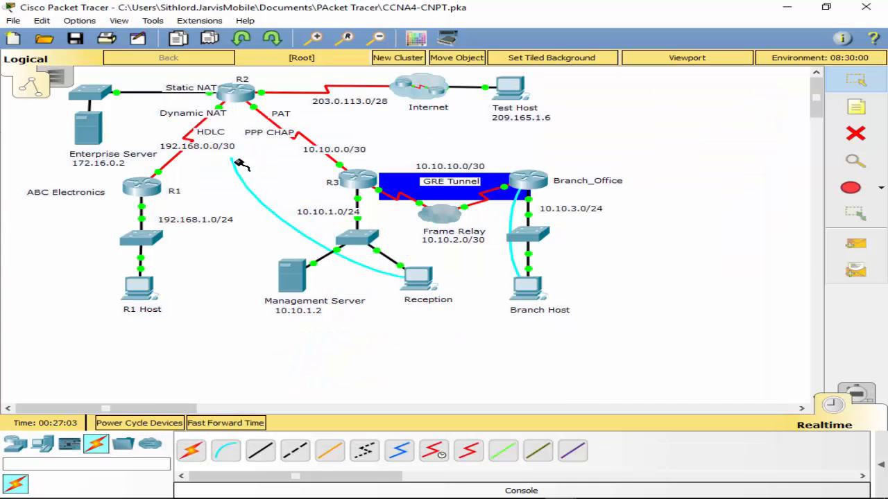
left_click(356, 183)
left_click(397, 203)
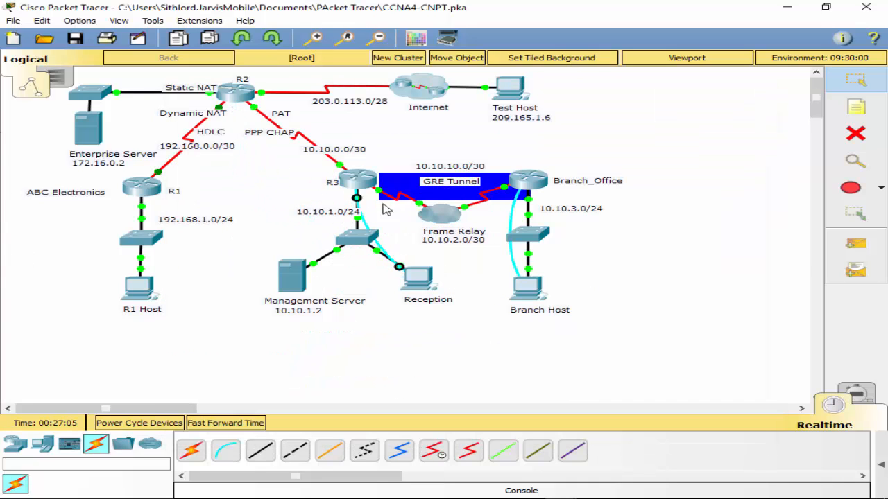
left_click(437, 279)
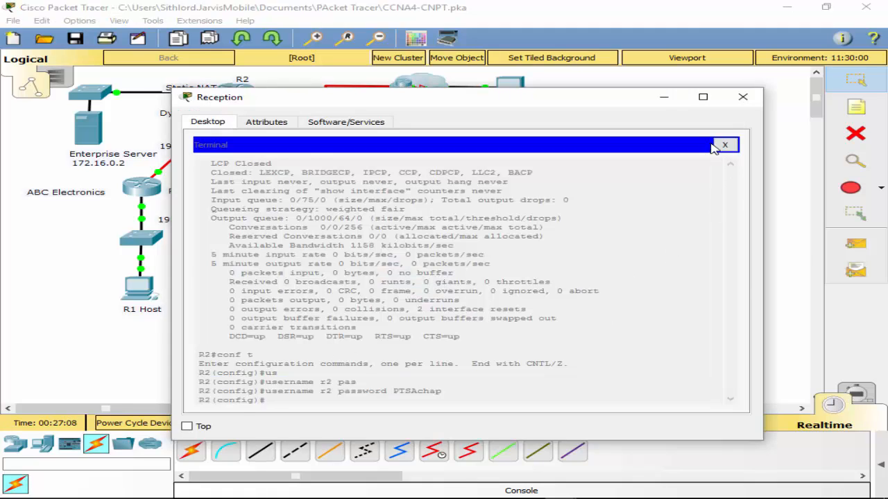
left_click(724, 145)
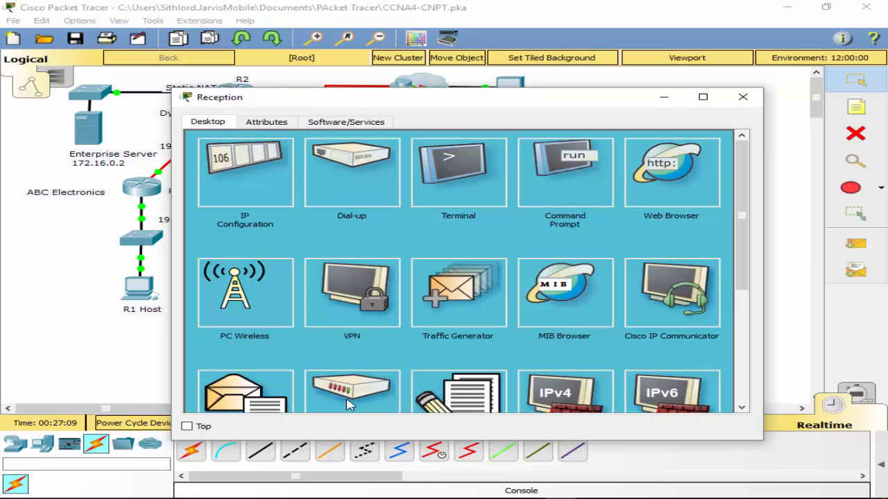
left_click(452, 194)
left_click(721, 271)
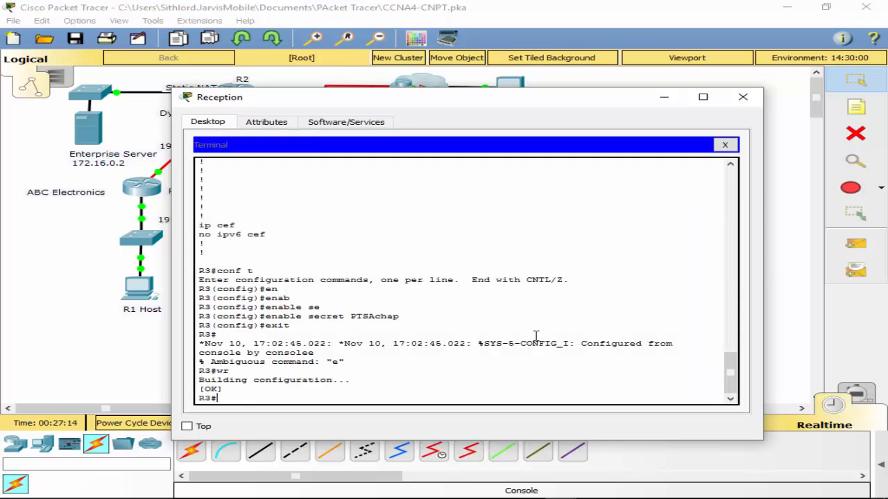
- Enter R3's global configuration mode and add the username R3 with the CHAP password
type("cp")
key("BackSpace")
key("BackSpace")
key("BackSpace")
type("onf t")
key("Return")
type("us")
key("Tab")
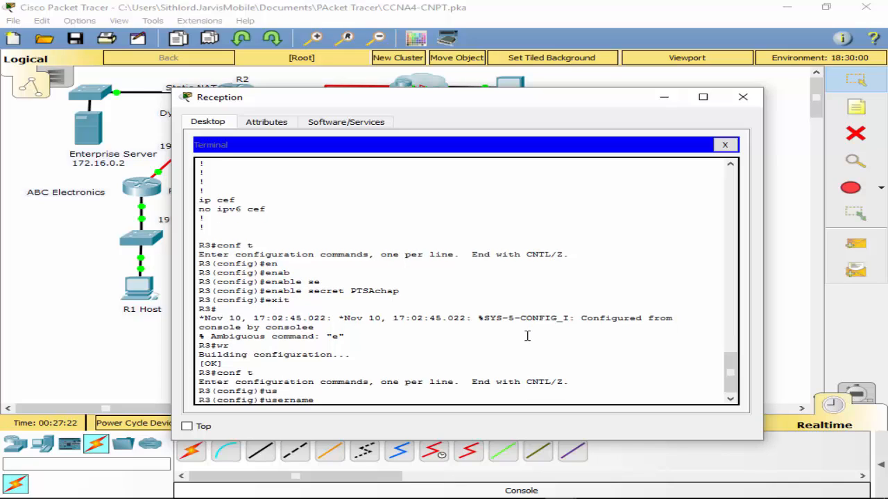
type("R3 pas")
key("Tab")
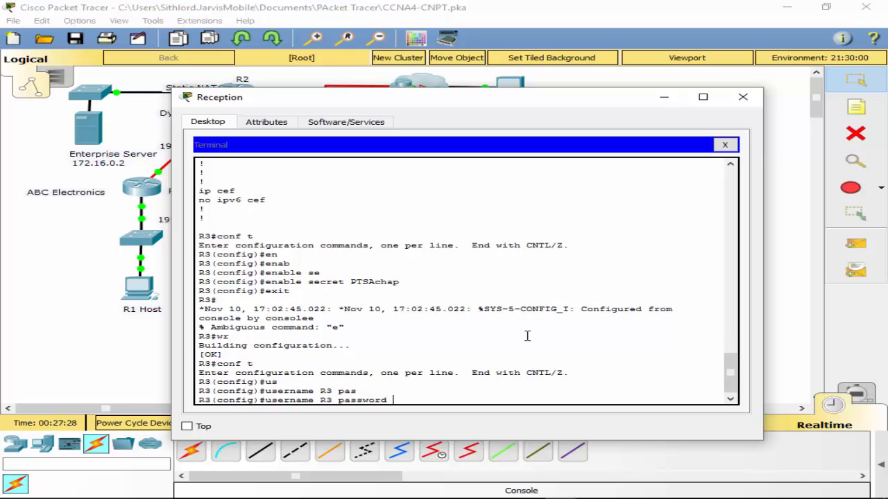
type("PTSAchap")
key("Return")
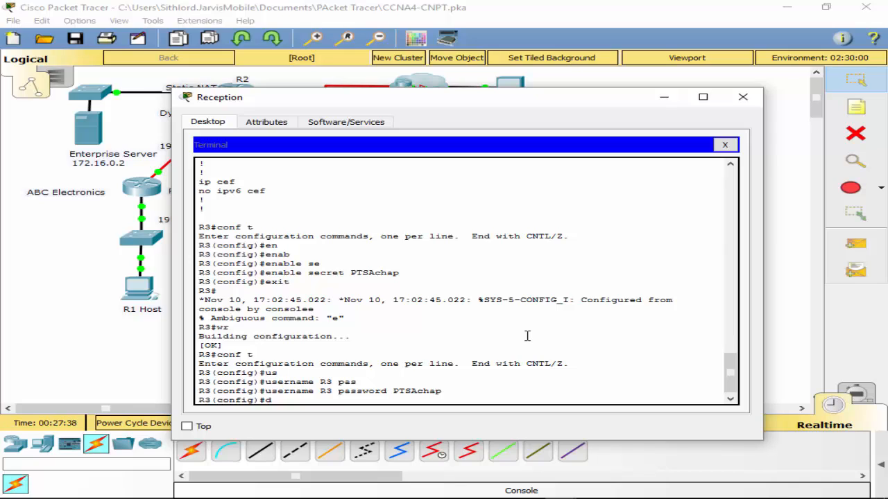
- Display R3's running configuration from configuration mode and read through the username entries to the end of the listing
type("o sh run")
key("Return")
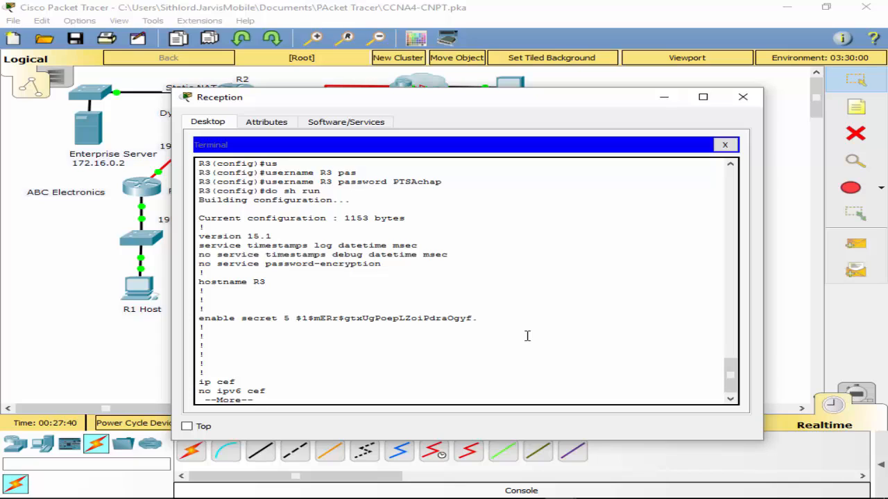
key("space")
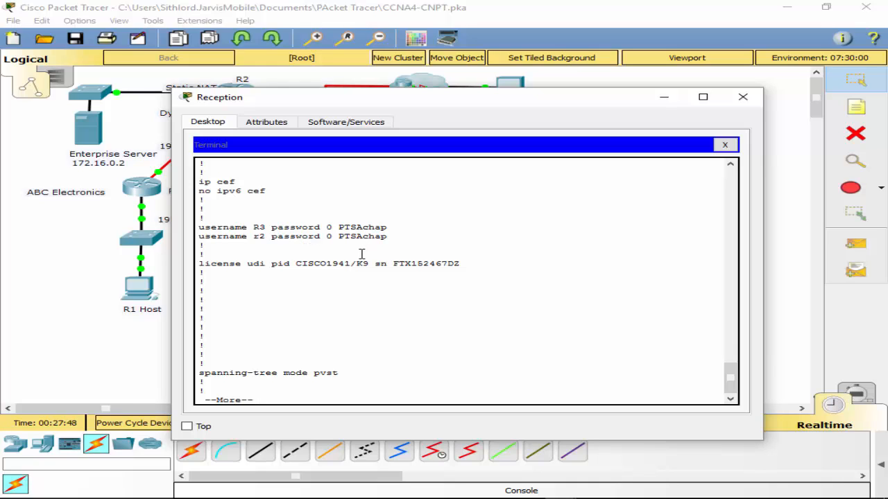
key("space")
key("space")
key("space")
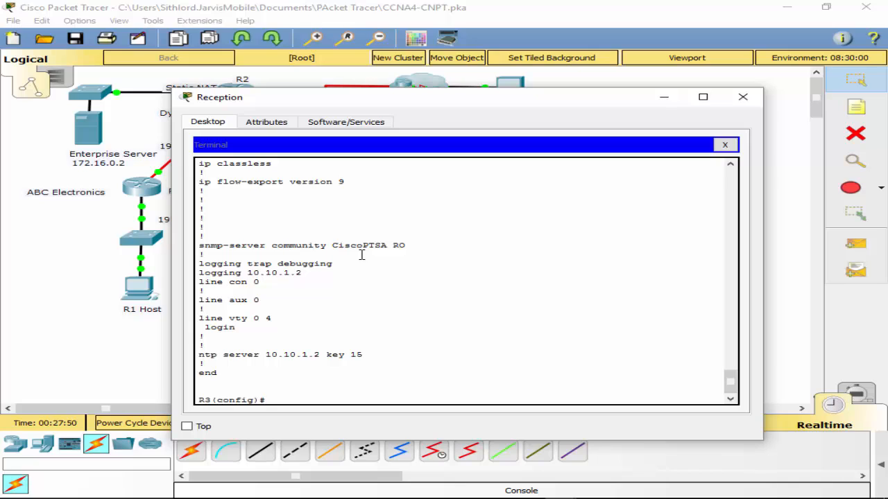
type("conf t")
key("Return")
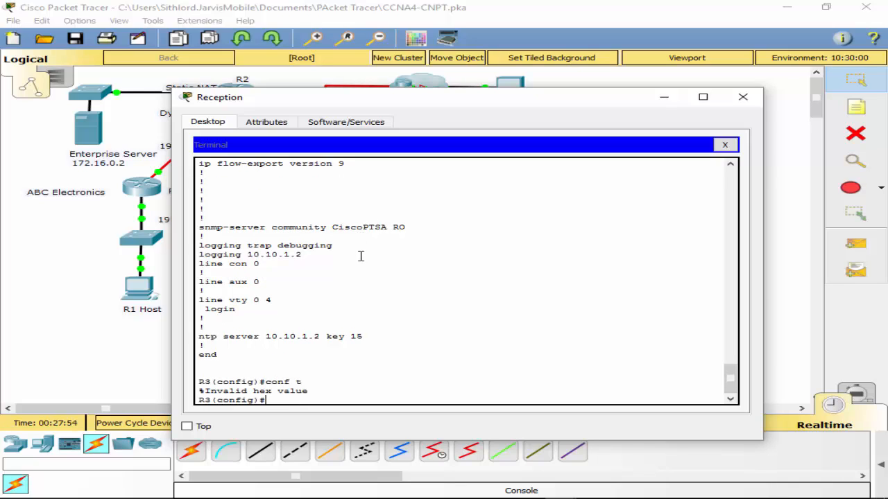
type("R")
key("BackSpace")
type("us")
key("Tab")
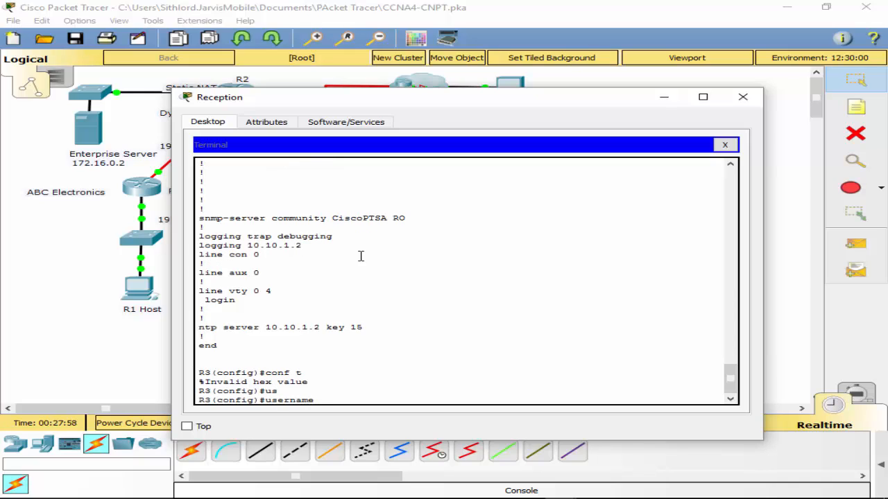
key("BackSpace")
key("BackSpace")
key("BackSpace")
key("BackSpace")
key("BackSpace")
key("BackSpace")
key("BackSpace")
key("BackSpace")
key("BackSpace")
- Examine the full details of R3's interface s0/0/1 without leaving configuration mode
type("sh int s0/0/1")
key("Return")
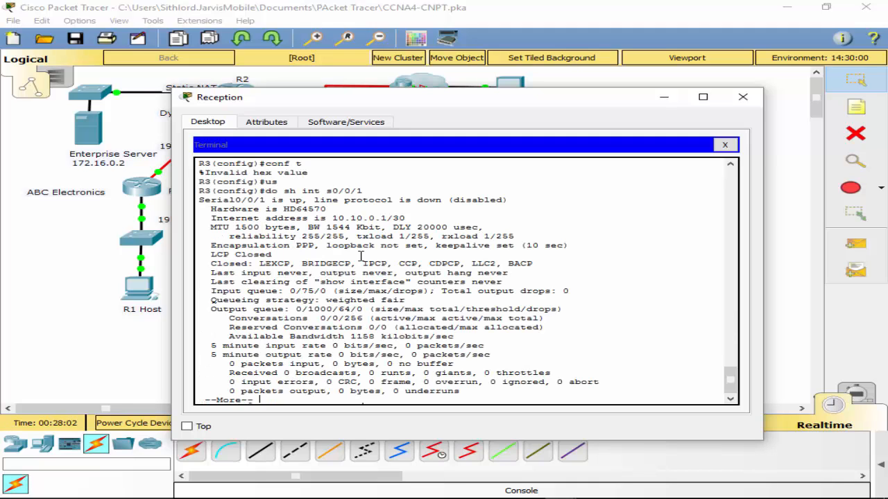
key("space")
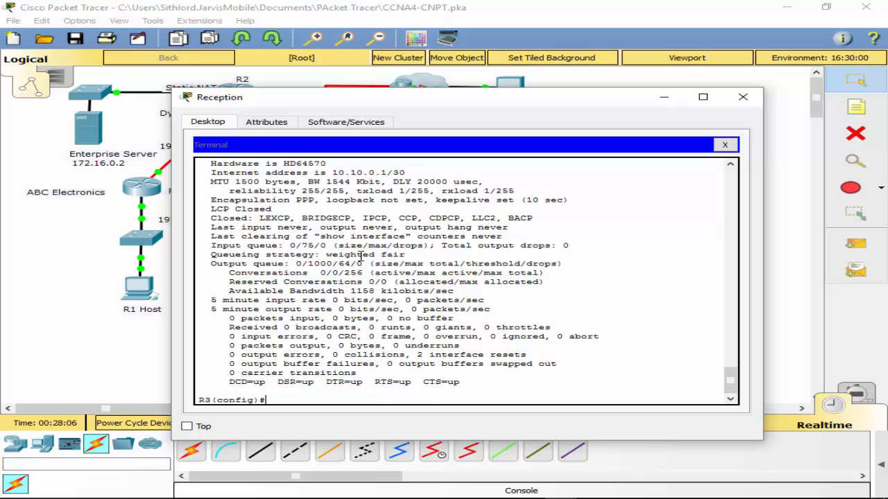
- Review R3's running configuration up to the serial interface settings and exit the listing
type("do sh run")
key("Return")
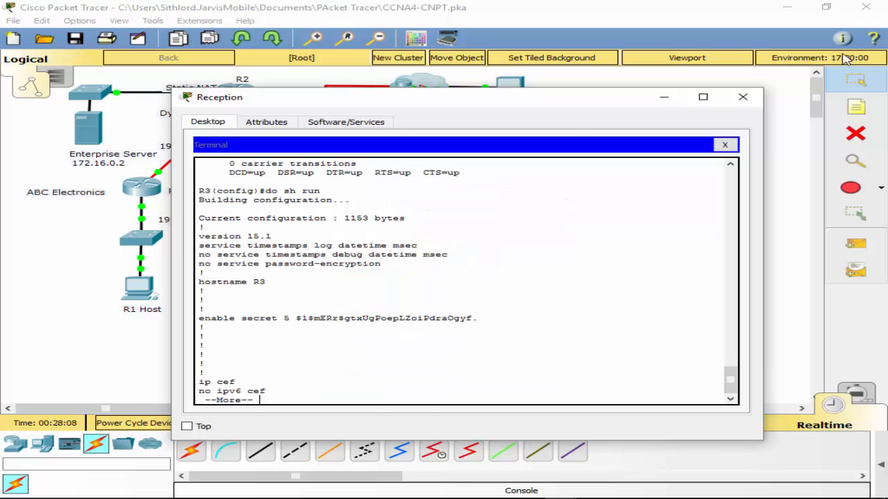
key("space")
key("space")
key("space")
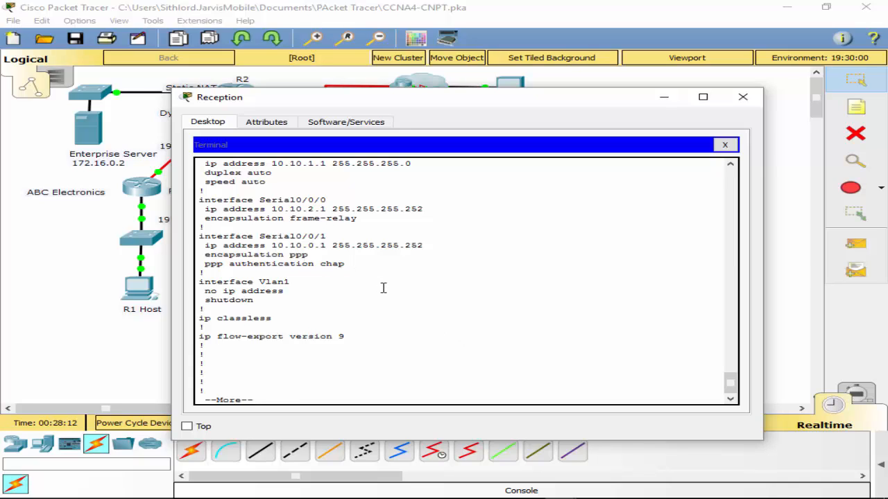
key("q")
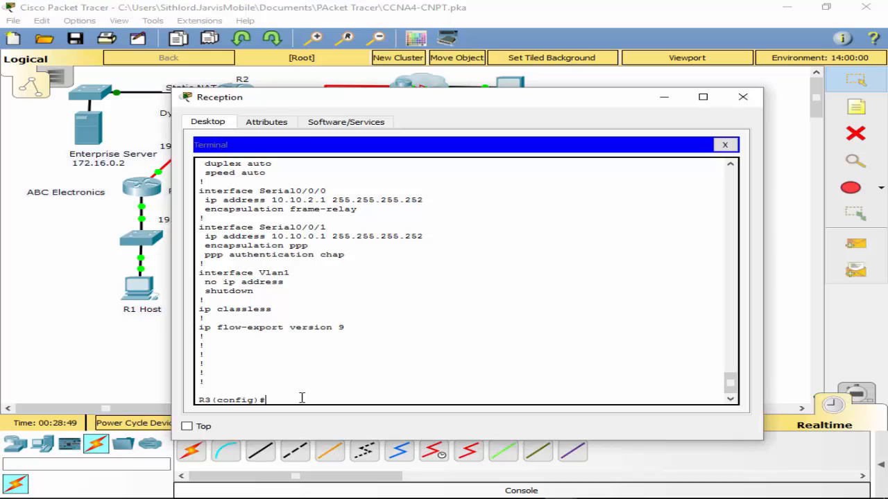
- Restart R3's interface s0/0/1 by shutting it down and enabling it again
type("int s0/0/1")
key("Return")
type("shut")
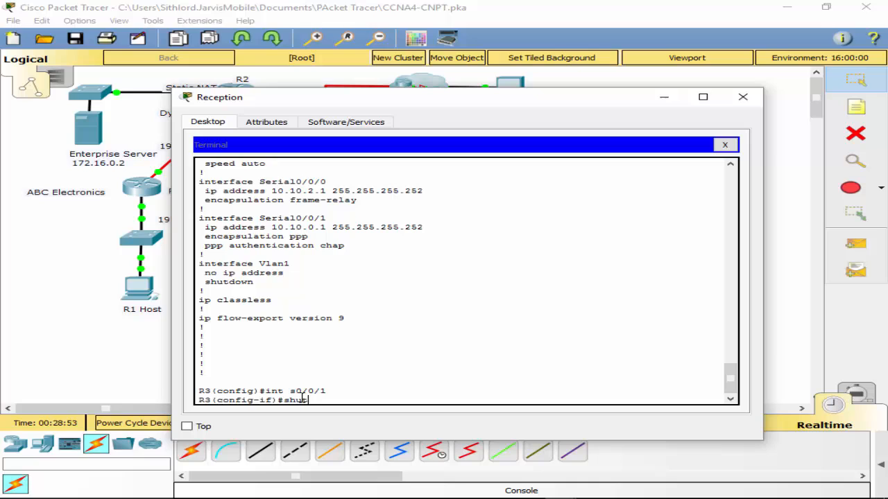
key("Return")
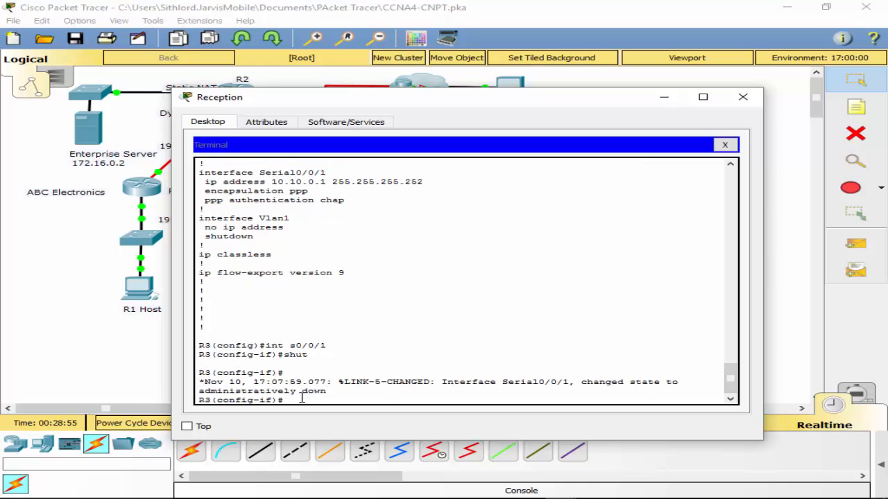
type("no shut")
key("Return")
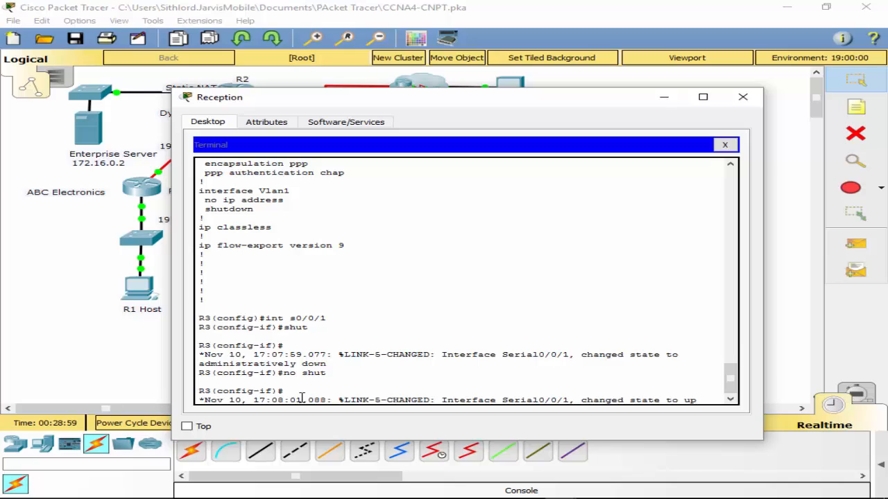
key("Return")
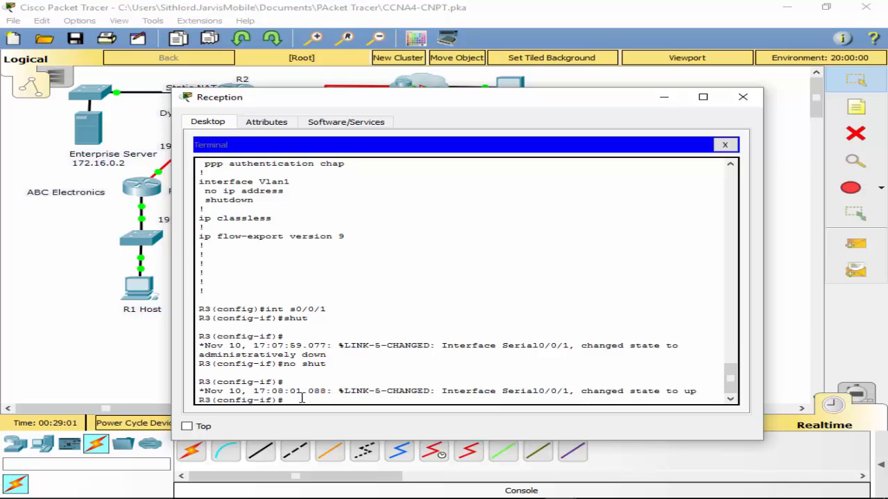
- Check the details of R3's interface s0/0/1 from interface configuration mode, then reactivate the idle console session
type("do sh int s0/0/1")
key("Return")
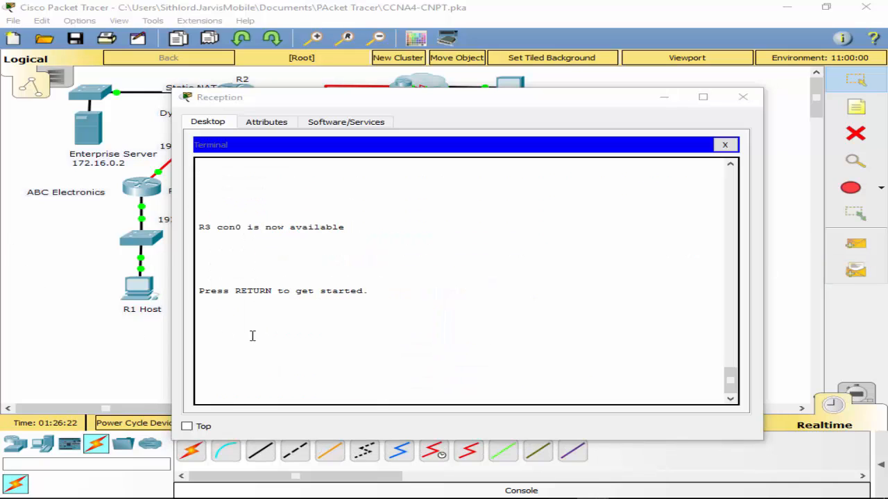
key("Return")
- Enter privileged mode on R3 with the enable password and review the running configuration up to the username entries
key("Return")
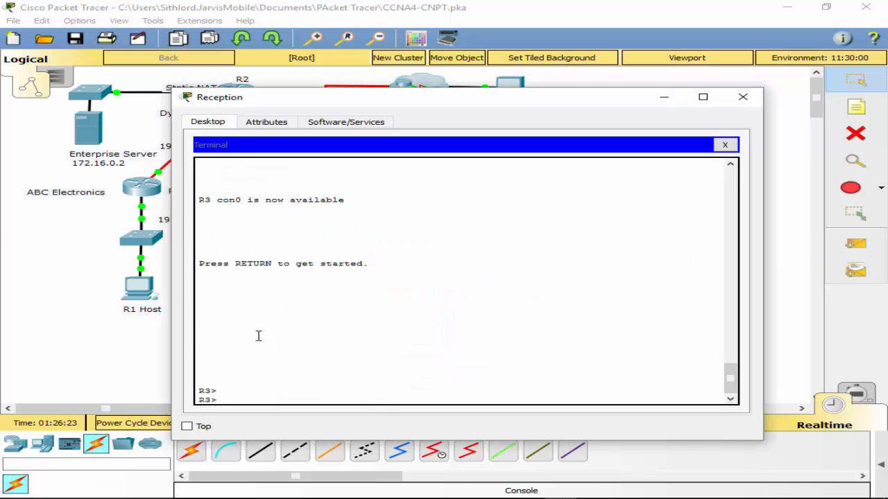
type("en")
key("Return")
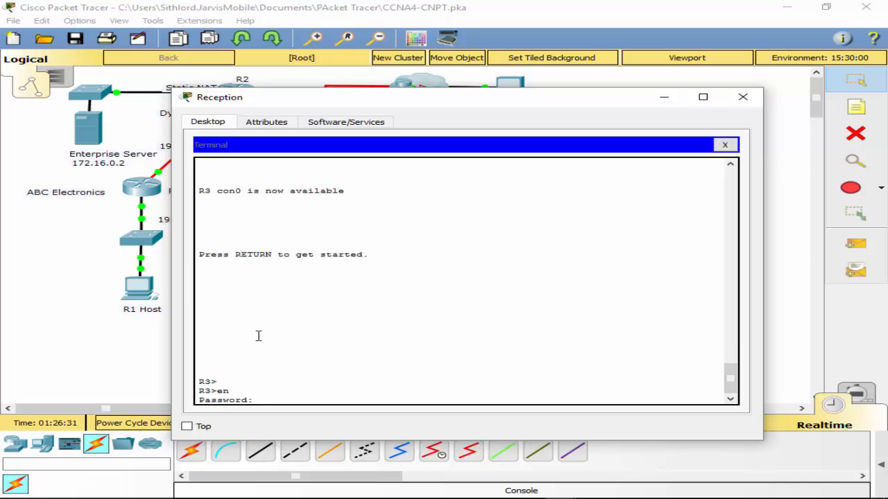
key("Return")
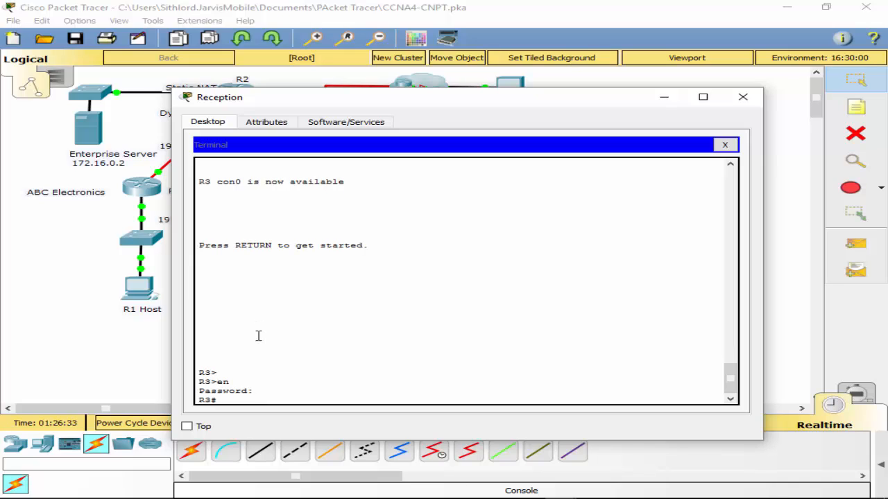
type("show run")
key("Return")
key("space")
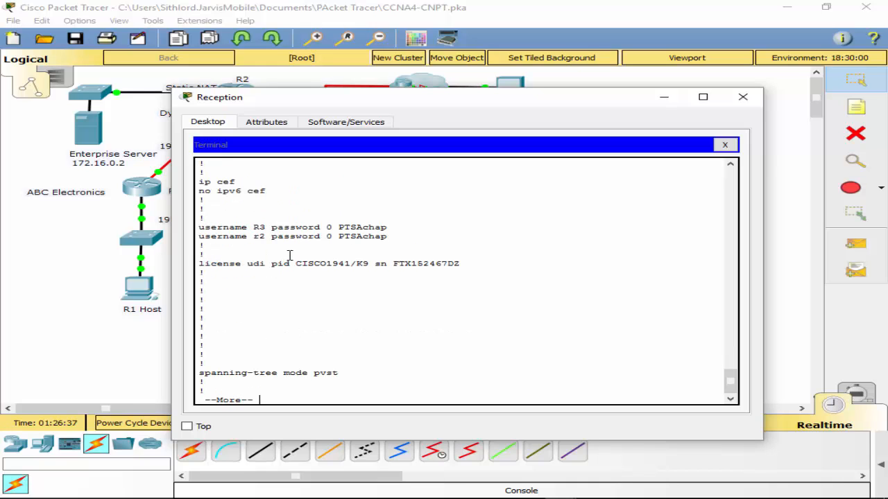
- Exit the listing and remove R3's local username r2 in global configuration mode, supplying its CHAP password
type("qconf t")
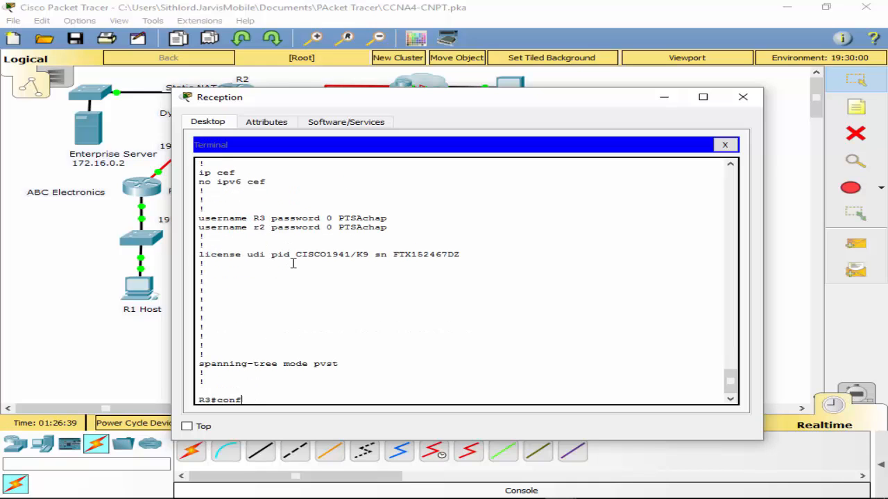
key("Return")
type("no user")
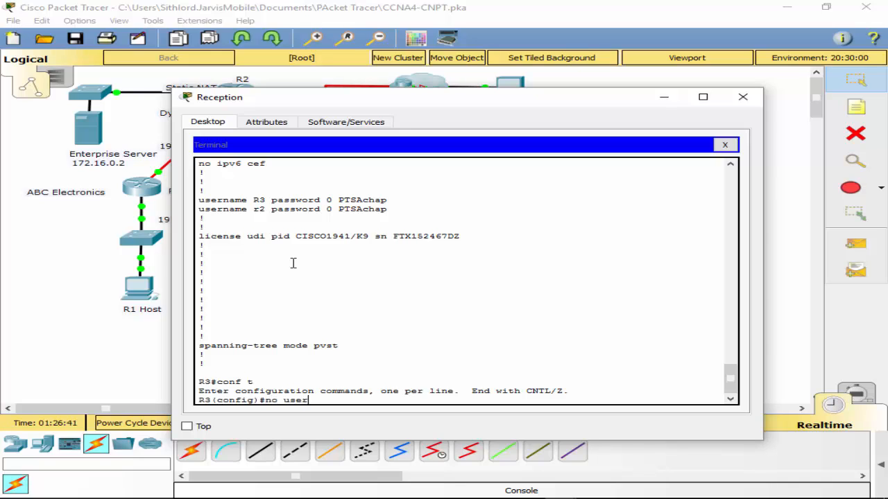
key("Tab")
type("r2")
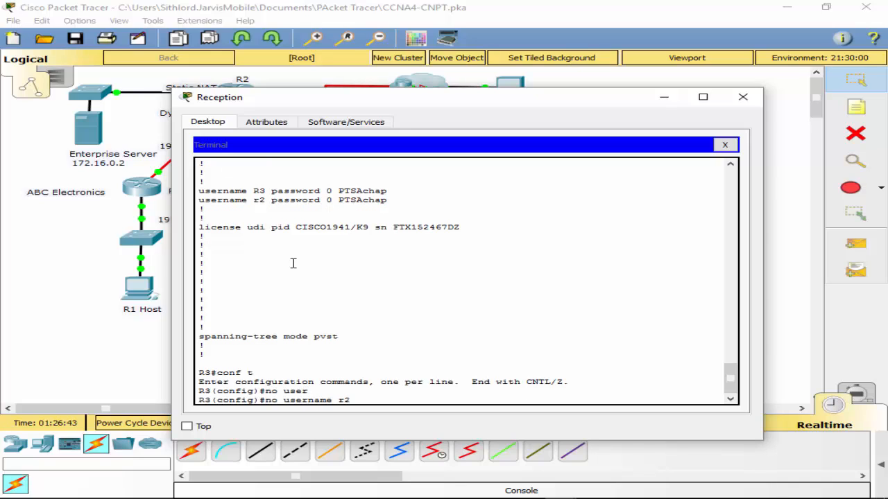
type(" pas")
key("Tab")
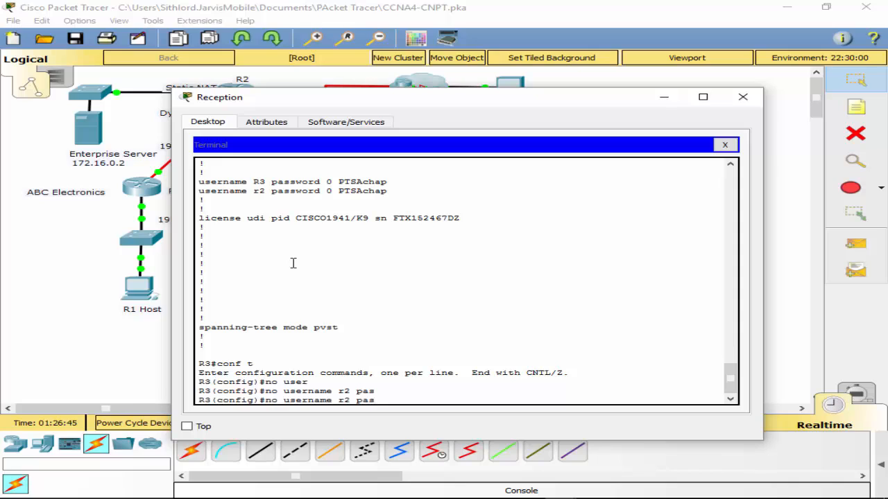
type("sword PTSAchap")
key("Return")
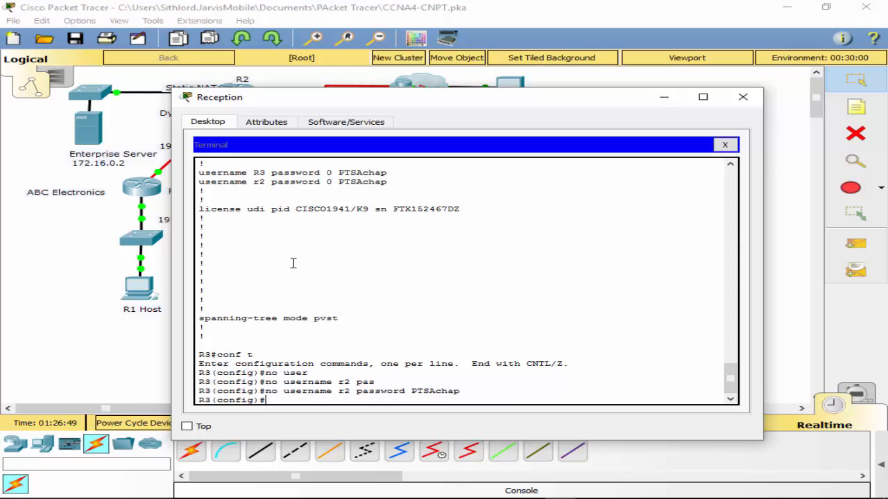
- Repeat the username removal on R3 with the name capitalised as R2 and the same CHAP password
key("Up")
key("Left")
key("Left")
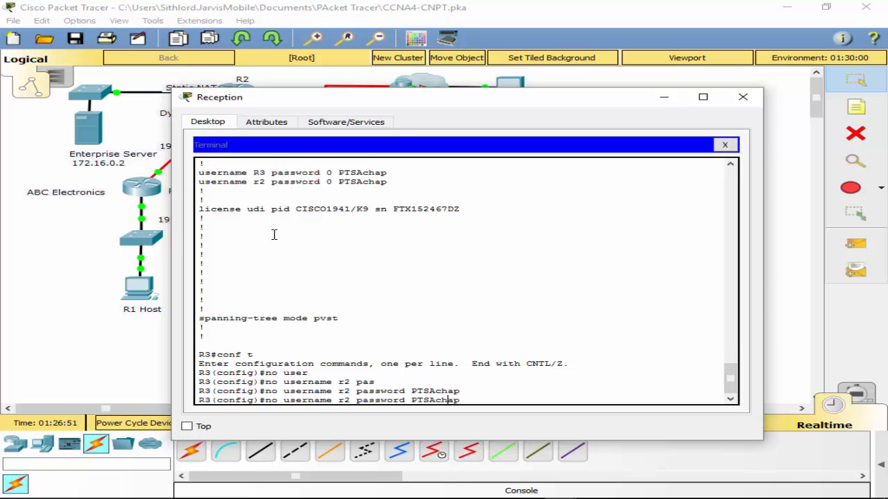
key("BackSpace")
type("R")
key("Return")
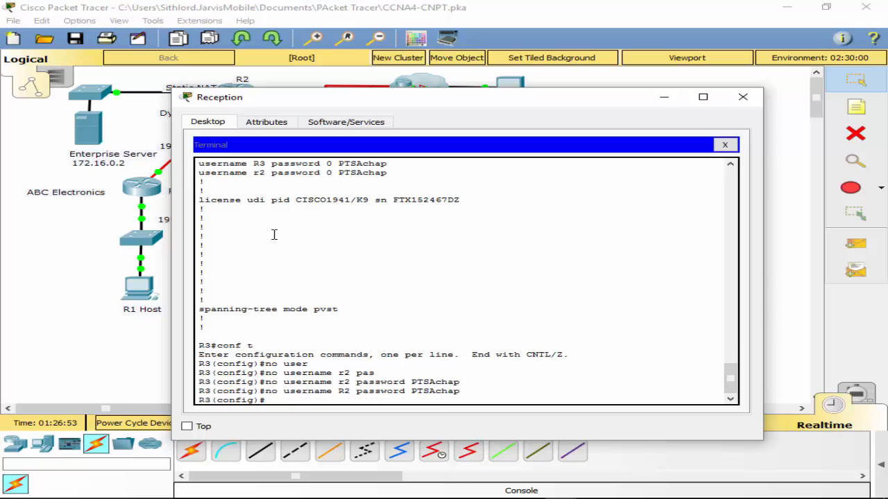
- Leave R3's configuration mode and save the running configuration with wr
type("exit")
key("Return")
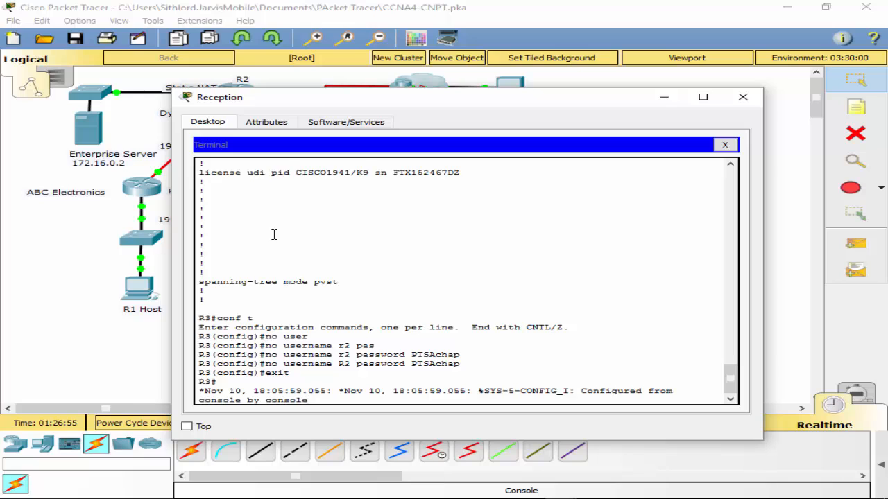
key("Return")
type("wr")
key("Return")
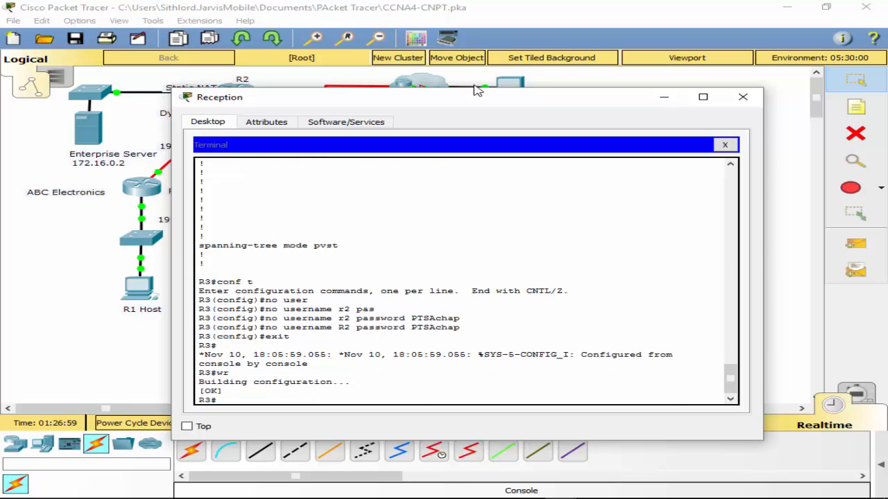
- Return to R3's global configuration mode and page through the whole running configuration without leaving it
left_click_drag(468, 102, 397, 73)
type("conf t")
key("Return")
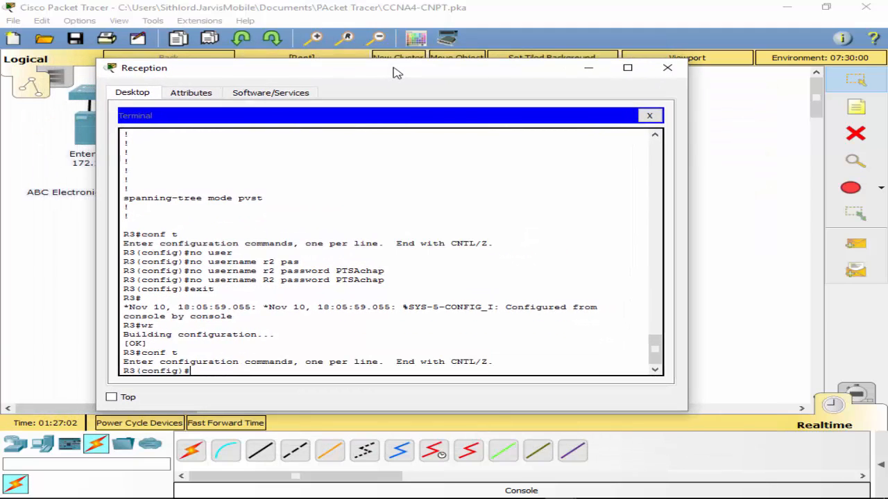
type("do sh run")
key("Return")
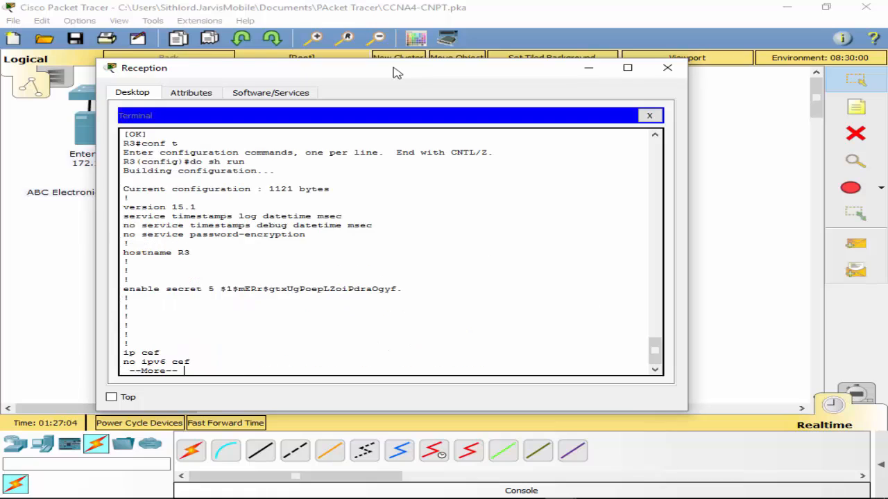
key("space")
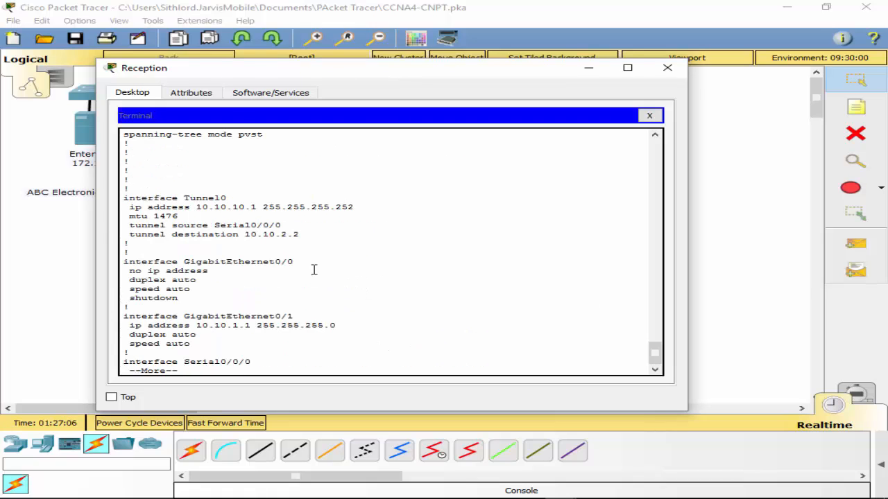
key("space")
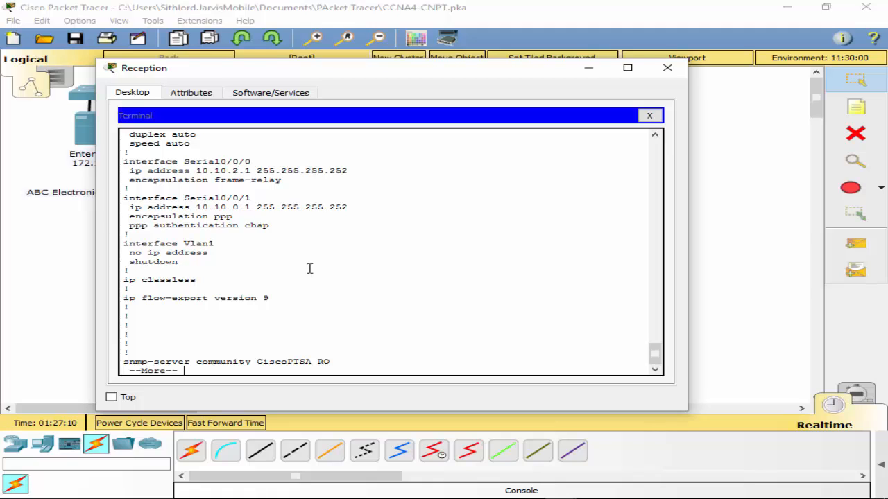
key("space")
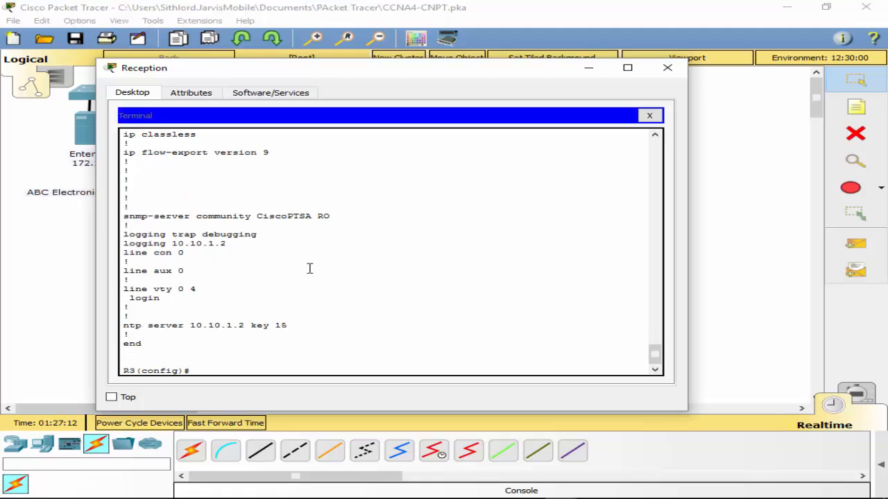
- Recheck the serial interface settings and the lines that follow them in R3's running configuration listing
scroll(310, 269, "up", 10)
scroll(313, 249, "down", 2)
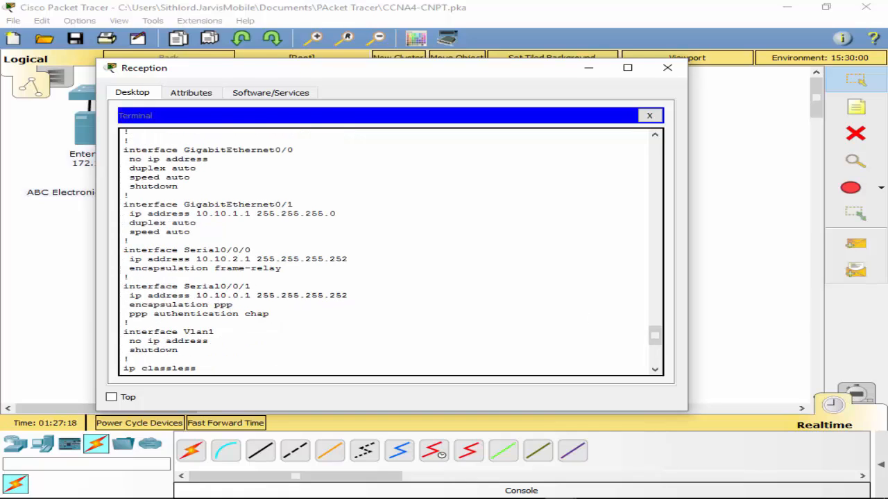
key("alt+Tab")
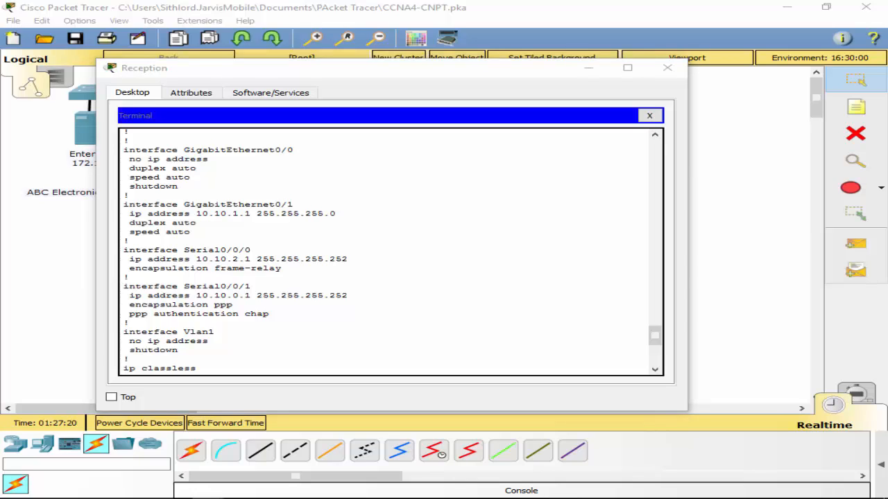
key("alt+Tab")
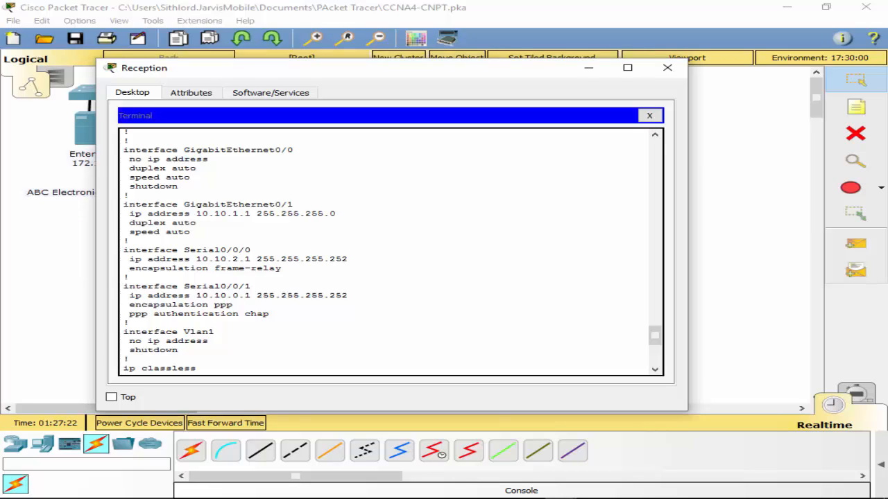
key("alt+Tab")
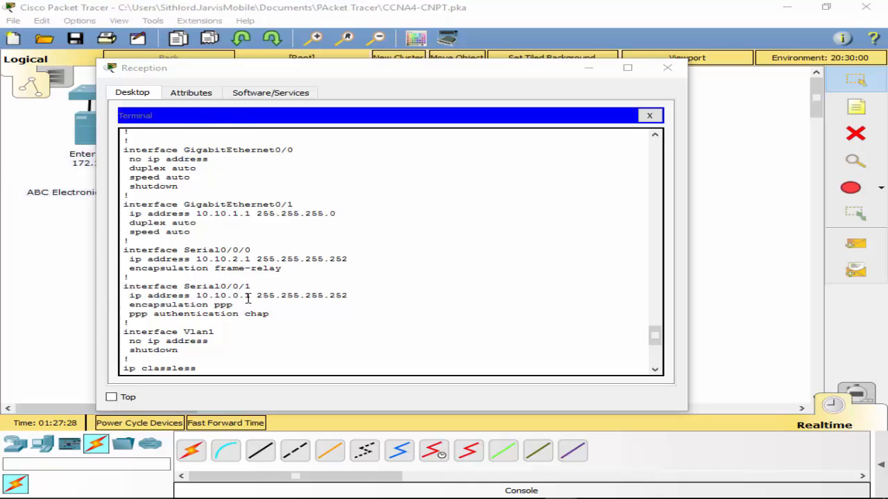
scroll(253, 271, "down", 4)
scroll(255, 267, "down", 3)
scroll(256, 263, "up", 4)
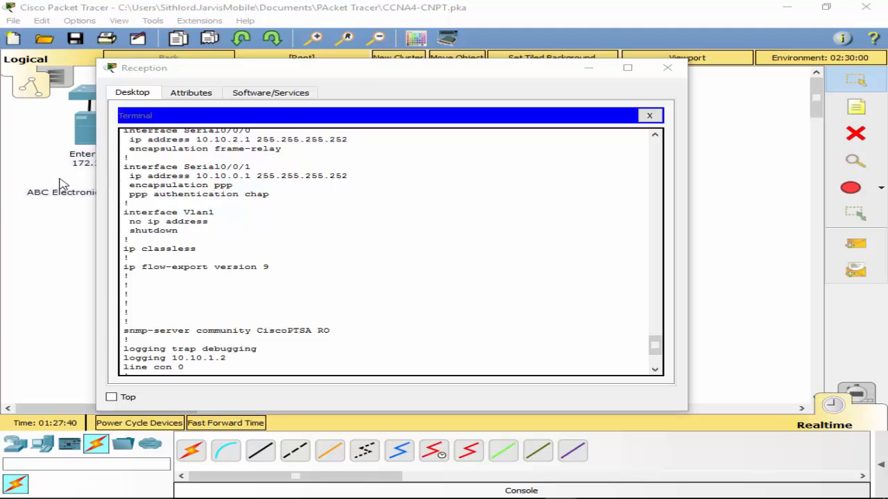
- Close the Reception window and connect R1 Host to router R2 with a console cable
left_click_drag(357, 75, 613, 203)
left_click(670, 88)
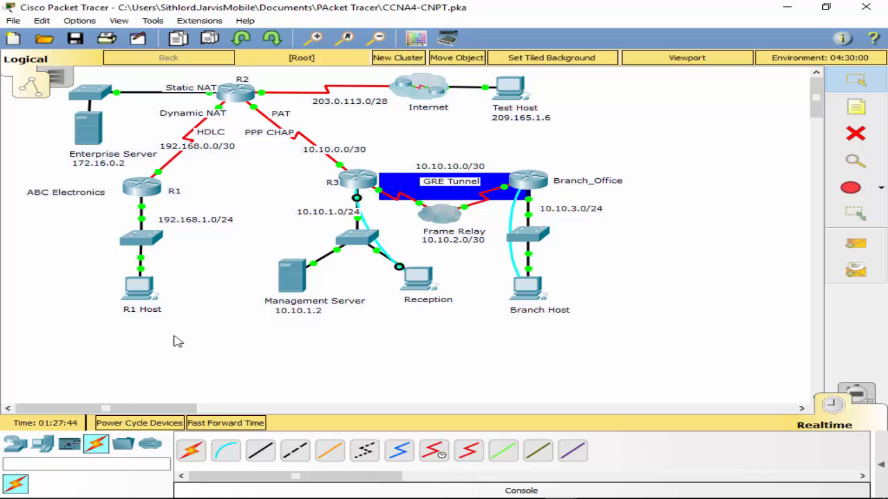
left_click(225, 451)
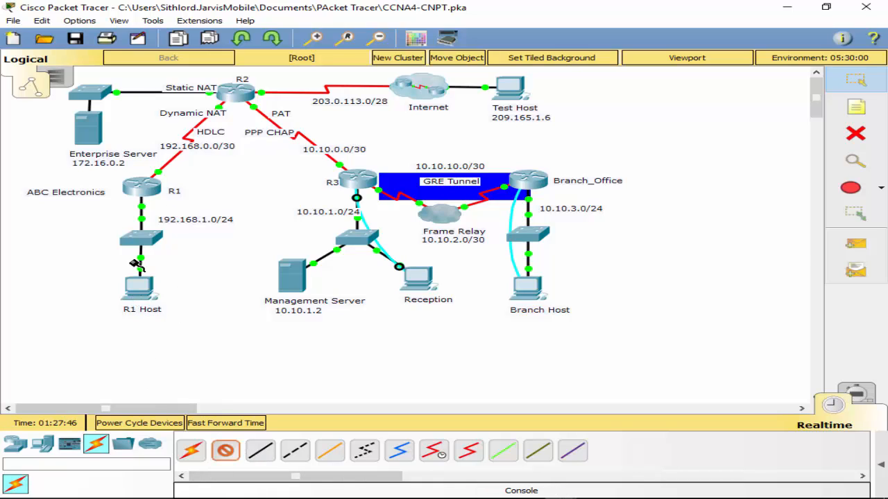
left_click(153, 289)
left_click(187, 292)
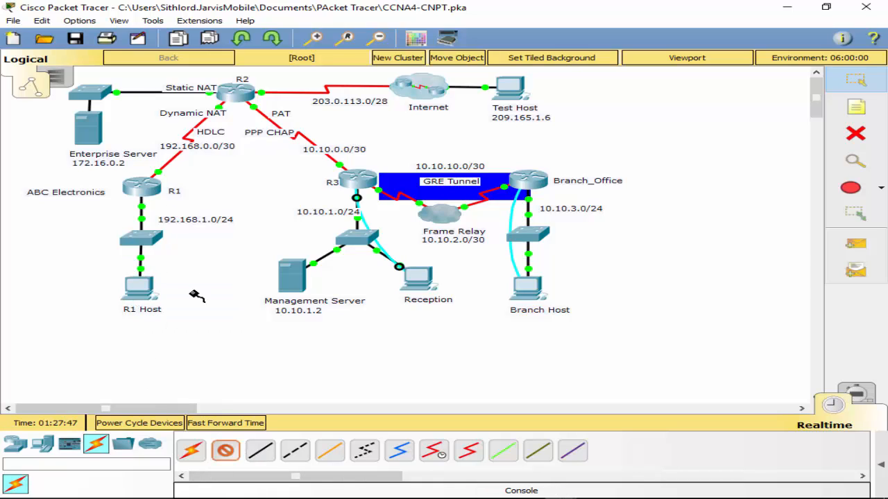
left_click(230, 95)
left_click(298, 115)
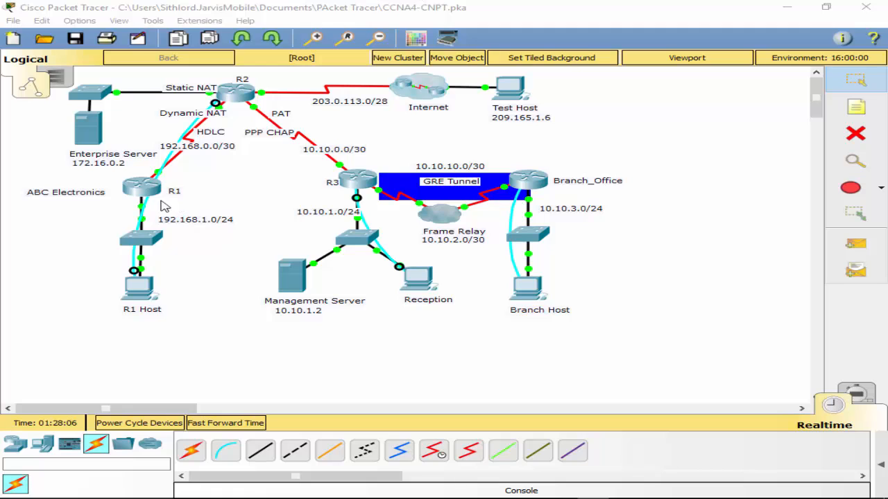
- Open a terminal session from R1 Host to R2 with the default port settings and enter privileged mode using the enable password
left_click(153, 281)
left_click(153, 281)
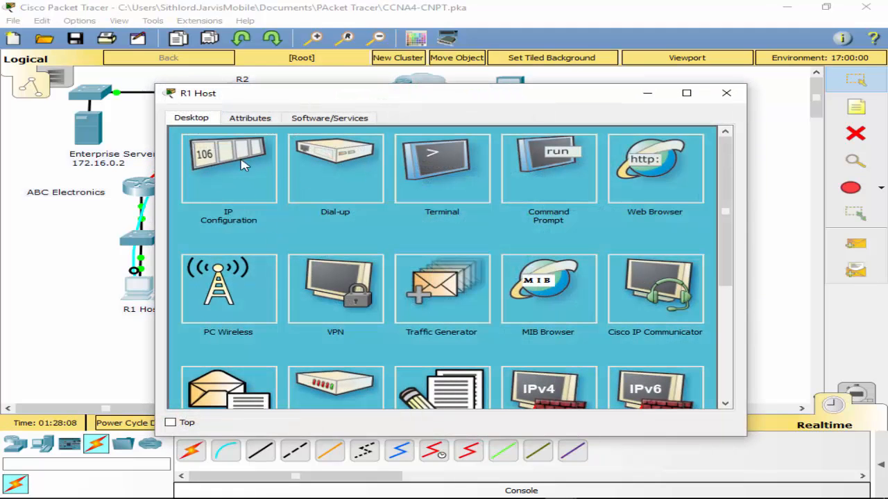
left_click(459, 179)
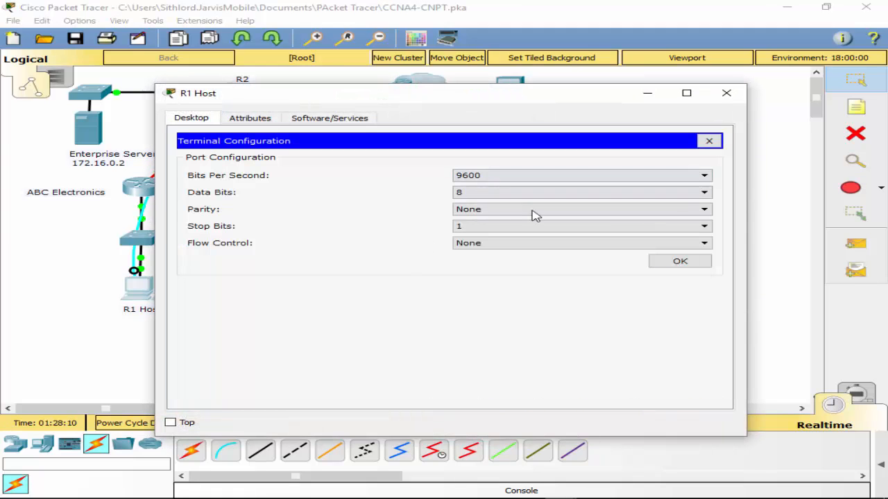
left_click(680, 262)
key("Return")
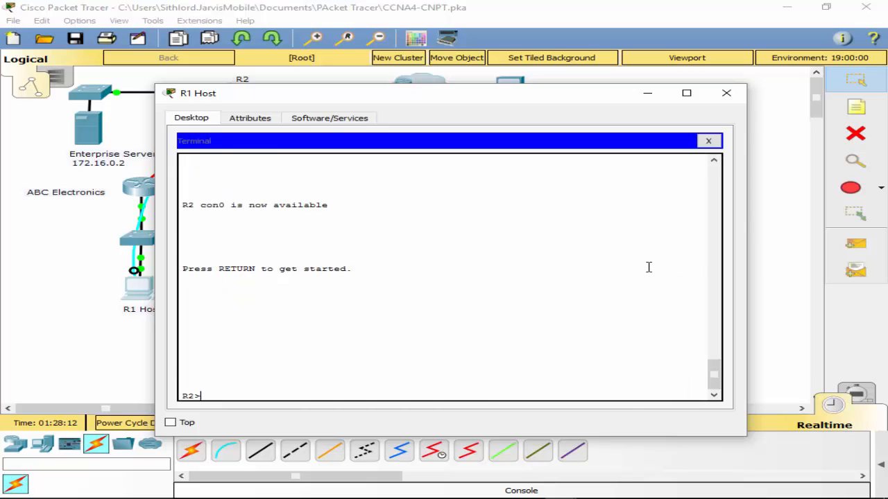
type("en")
key("Return")
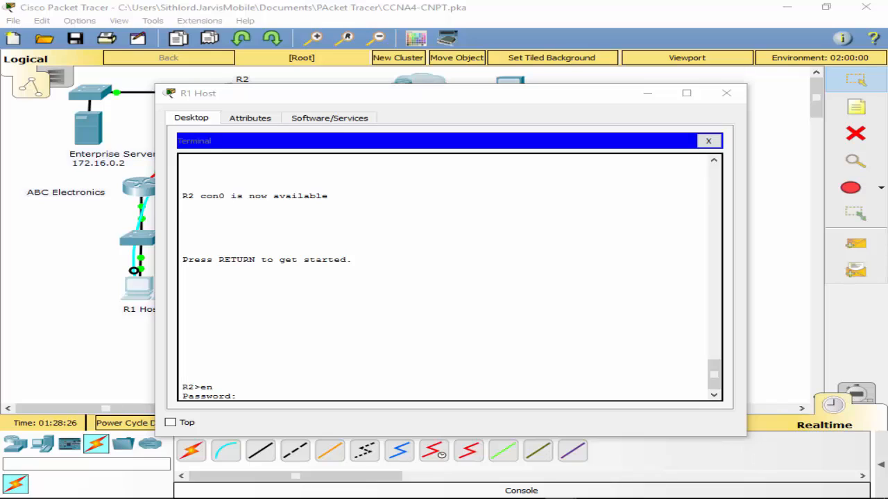
left_click(255, 382)
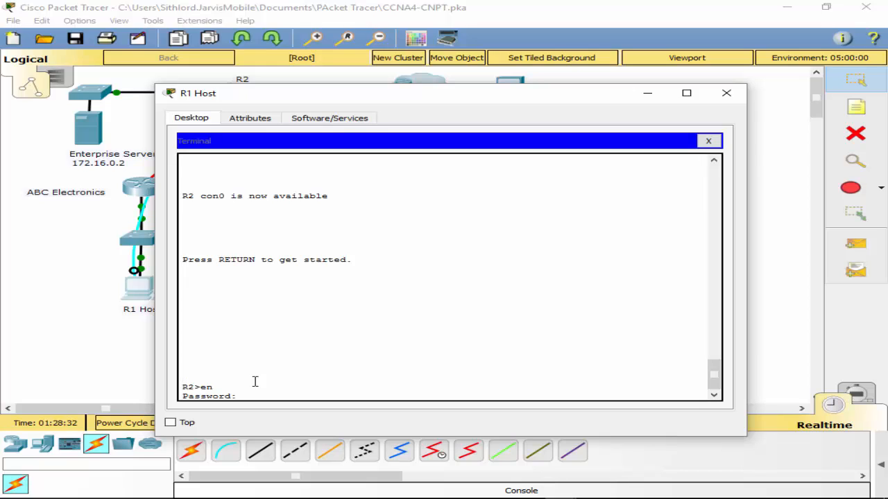
key("Return")
- Review R2's running configuration up to the username entries and exit the listing
type("sh run")
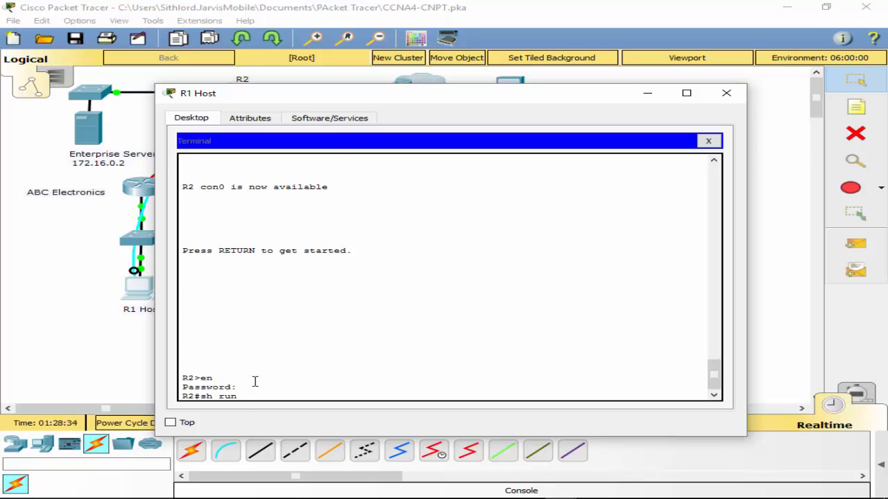
key("Return")
key("space")
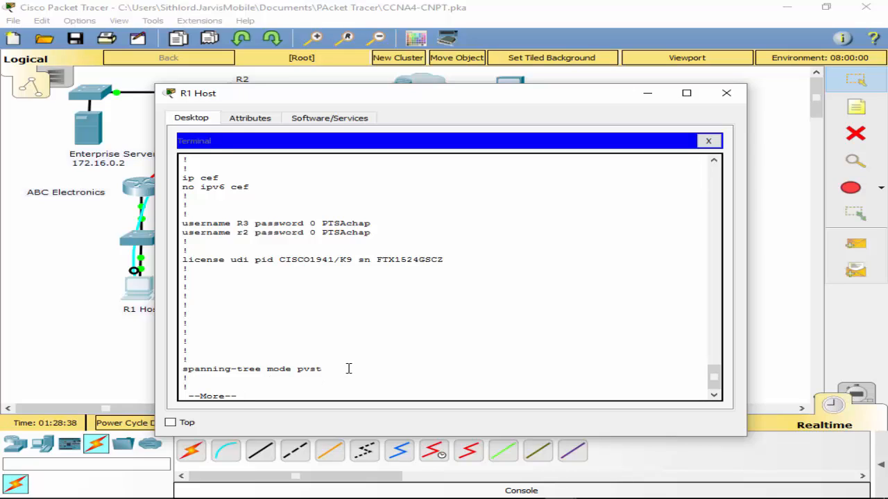
type("q")
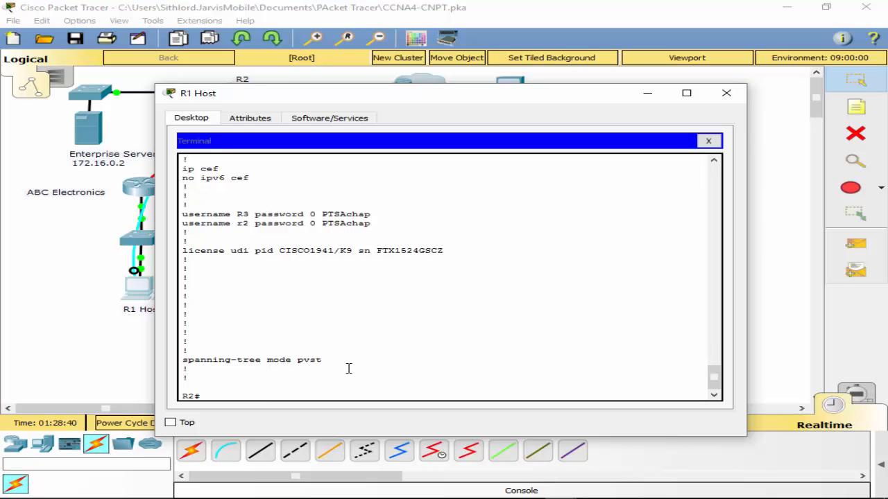
type("cpnf")
- Enter global configuration mode on R2 and remove the lowercase r2 username entry, giving its CHAP password
key("BackSpace")
key("BackSpace")
key("BackSpace")
type("onf t")
key("Return")
type("no")
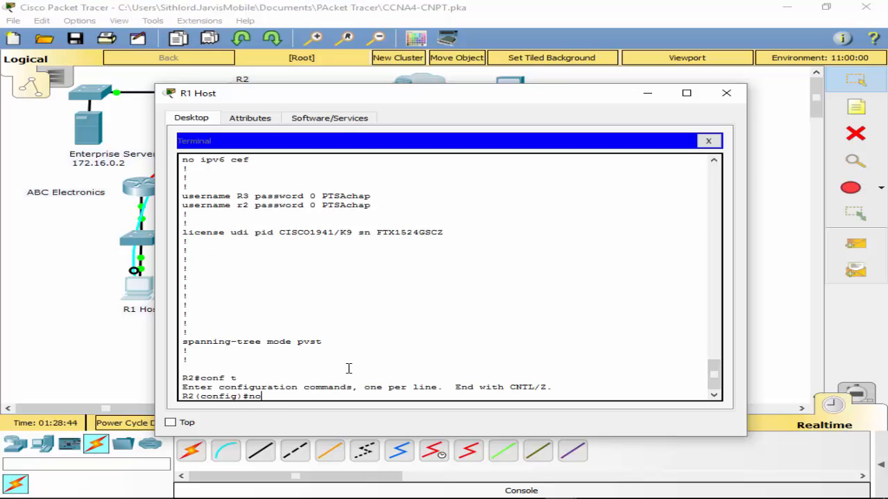
type(" user")
key("Tab")
type("r")
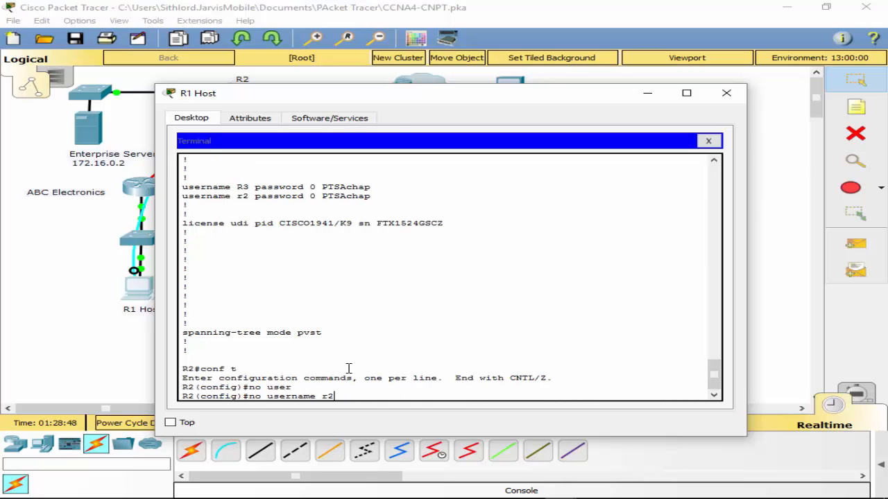
type("2 pas")
key("Tab")
type("s")
key("Tab")
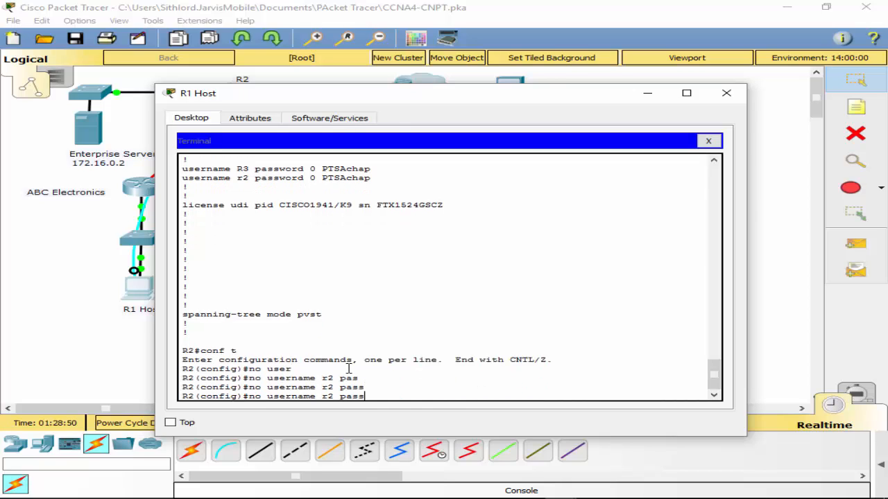
type("word PTSAchap")
key("Return")
- Create a local username R2 with the CHAP password on router R2
key("Up")
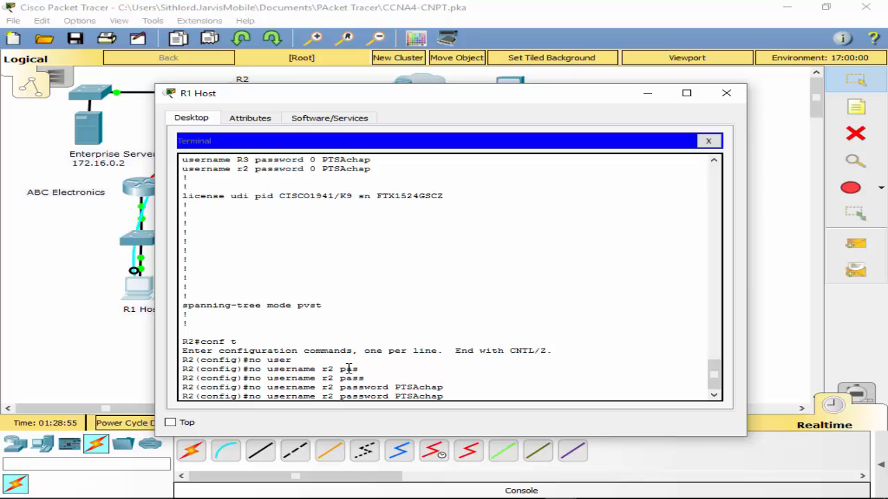
key("Left")
key("Left")
key("Left")
key("Left")
key("Left")
key("Left")
key("Left")
key("Left")
key("Left")
key("Left")
key("Left")
key("Left")
key("Left")
key("Left")
key("Left")
key("Left")
key("Left")
key("Left")
key("Left")
key("Left")
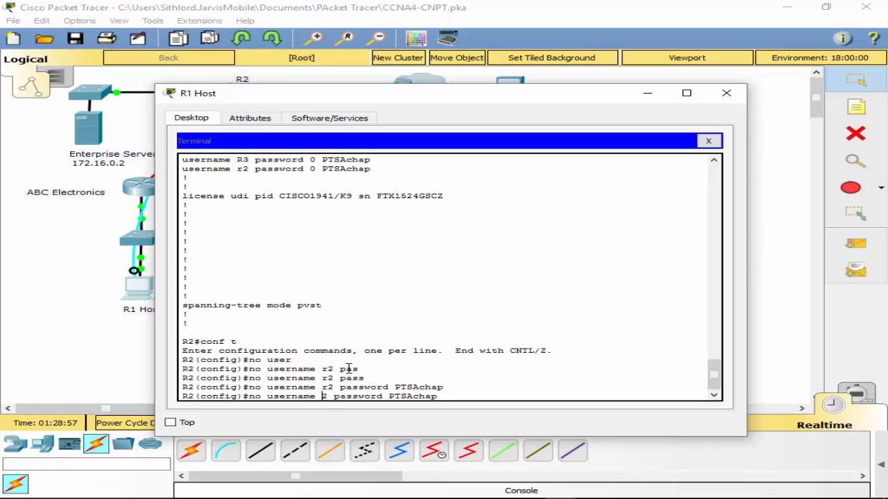
key("Left")
key("Left")
key("Left")
key("Left")
key("Left")
key("Left")
key("Left")
key("Left")
key("BackSpace")
key("BackSpace")
key("BackSpace")
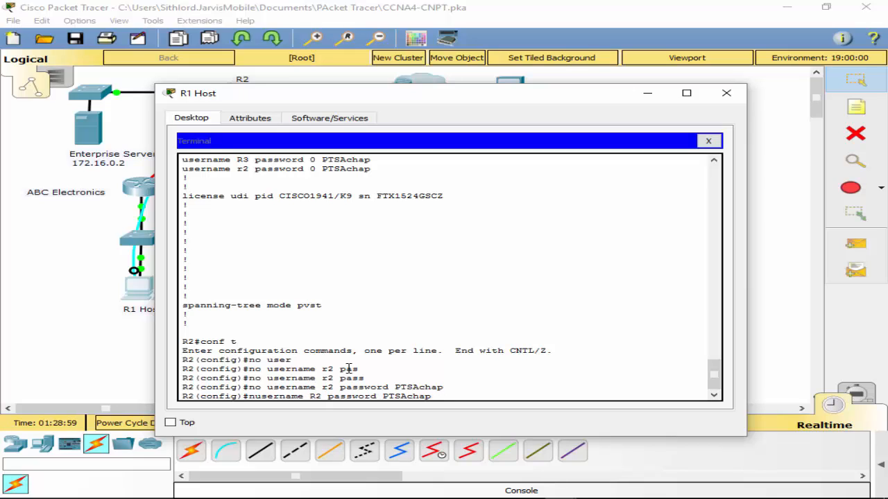
key("Return")
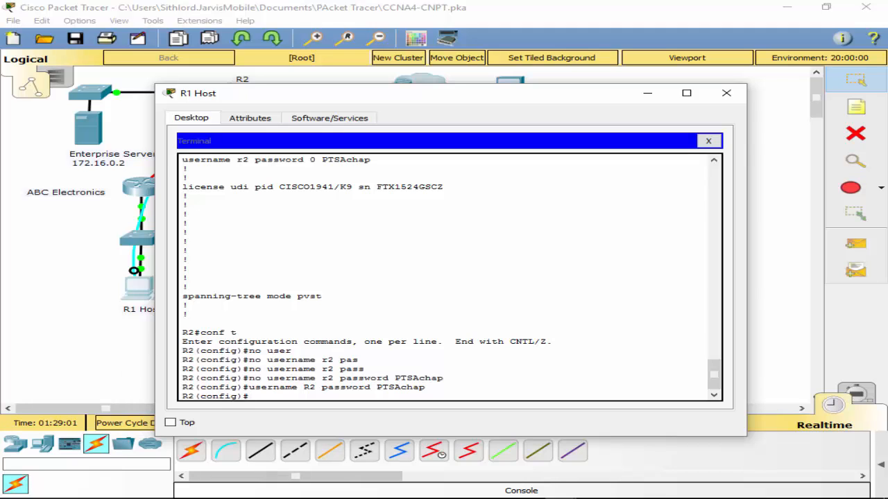
- Arrange the R1 Host and Reception windows side by side and check the username entries in R3's running configuration
mouse_move(188, 490)
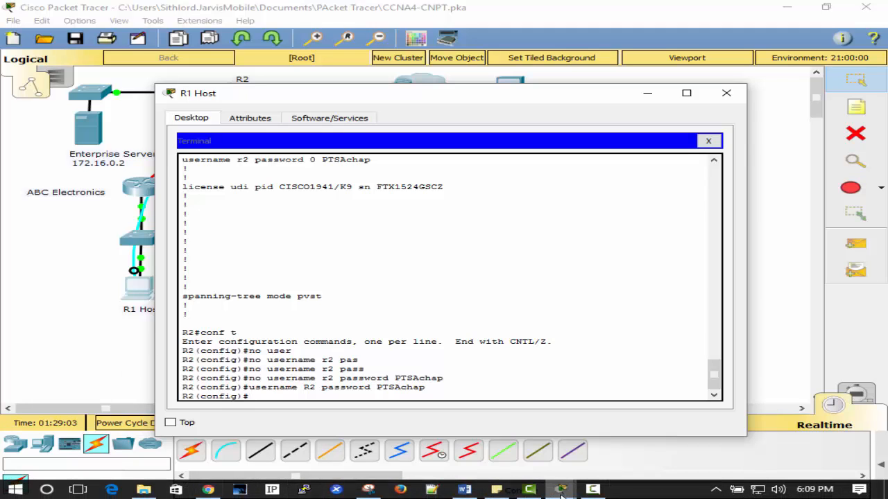
mouse_move(562, 490)
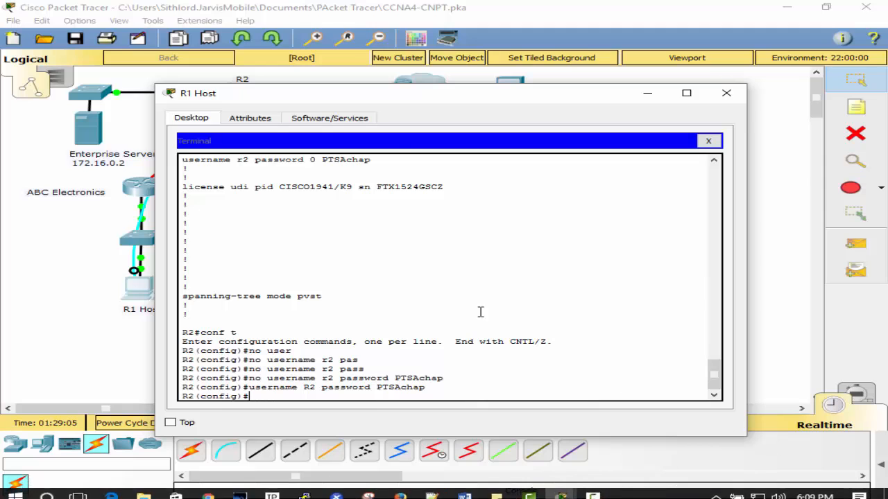
left_click_drag(446, 100, 295, 76)
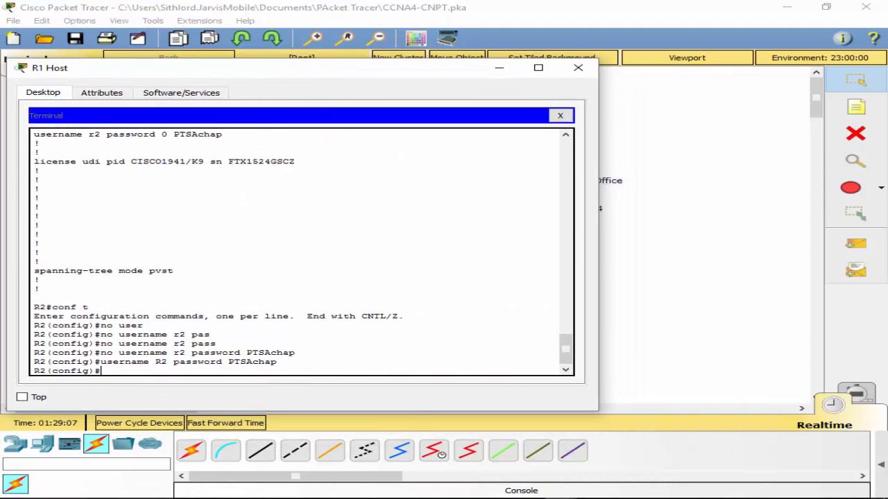
mouse_move(561, 489)
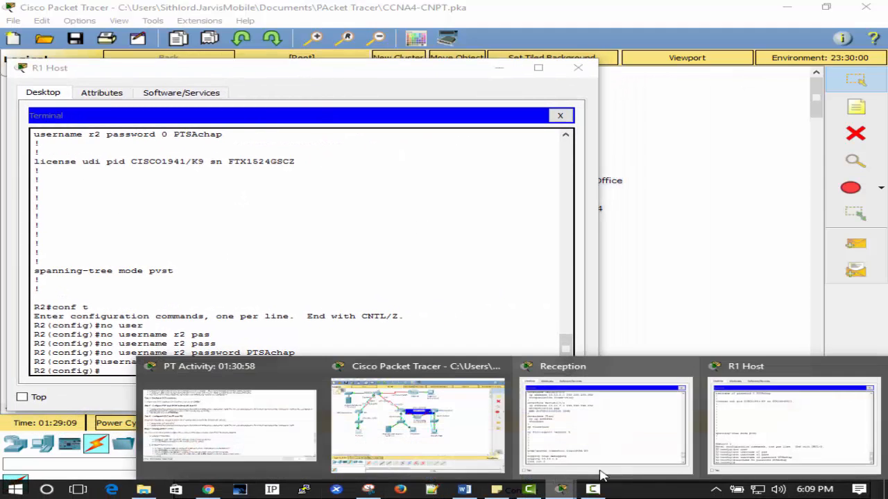
left_click(743, 454)
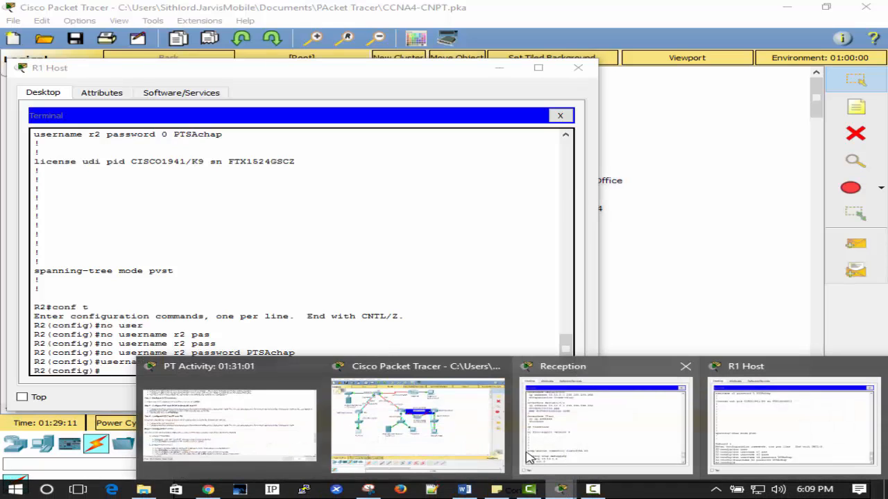
left_click(586, 416)
left_click_drag(599, 192, 588, 85)
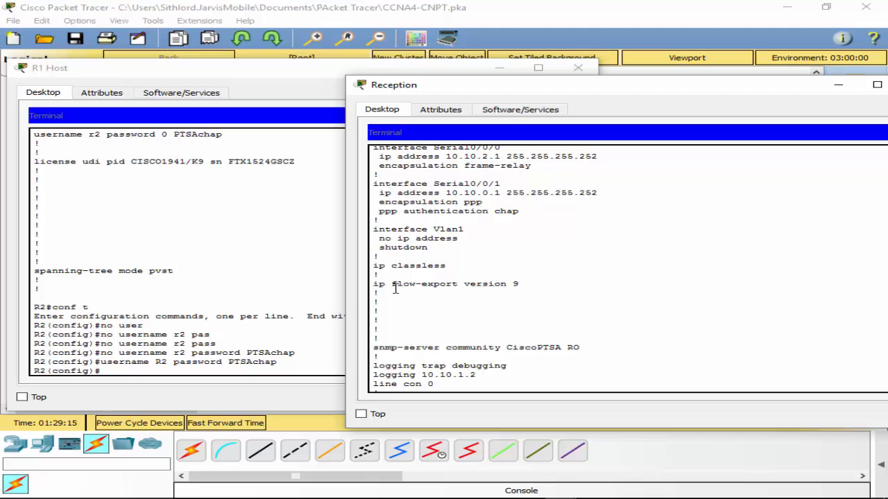
scroll(502, 271, "up", 12)
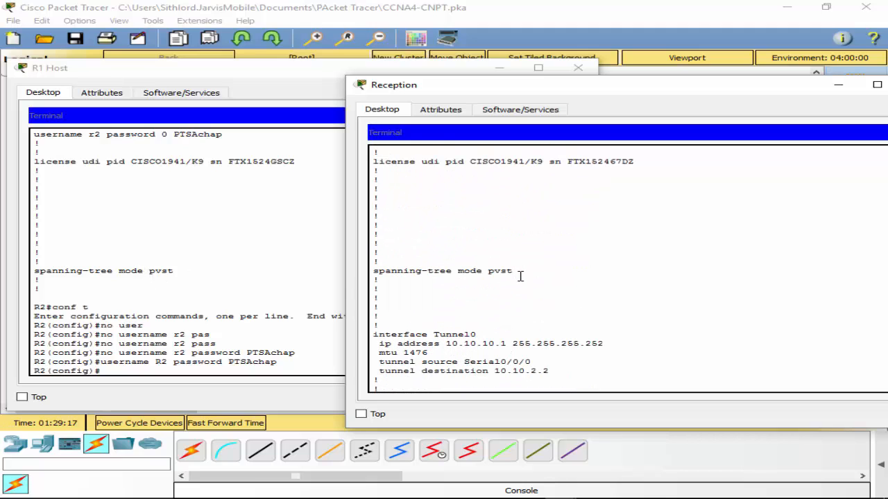
scroll(520, 276, "up", 3)
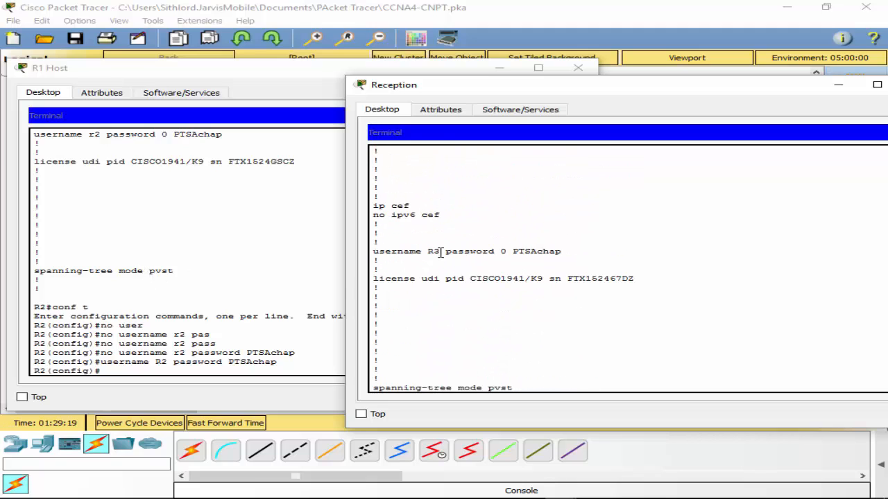
scroll(515, 267, "down", 20)
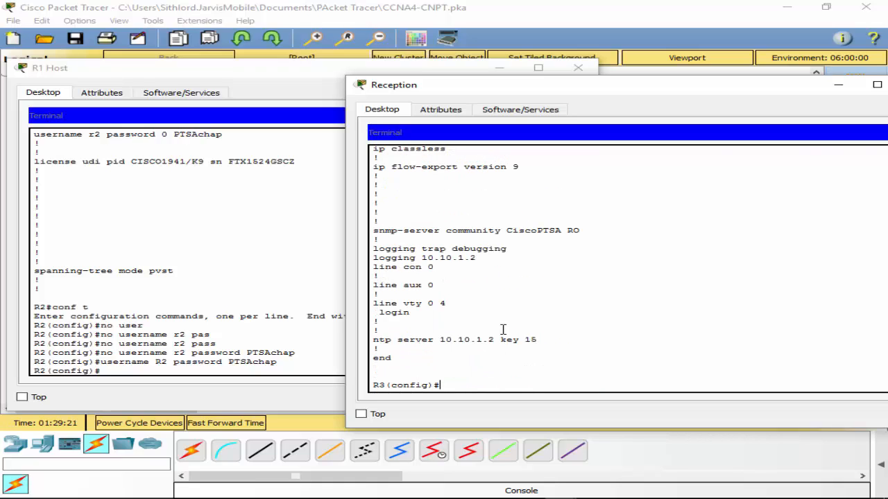
- Add a local username R2 with the CHAP password on router R3
key("Up")
key("Up")
key("Up")
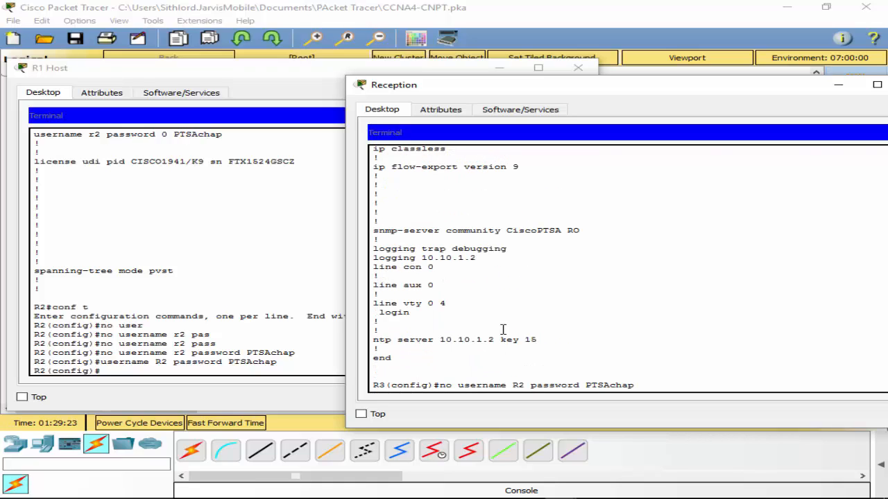
key("Left")
key("Left")
key("Left")
key("Left")
key("Left")
key("Left")
key("Left")
key("BackSpace")
key("BackSpace")
key("BackSpace")
key("Return")
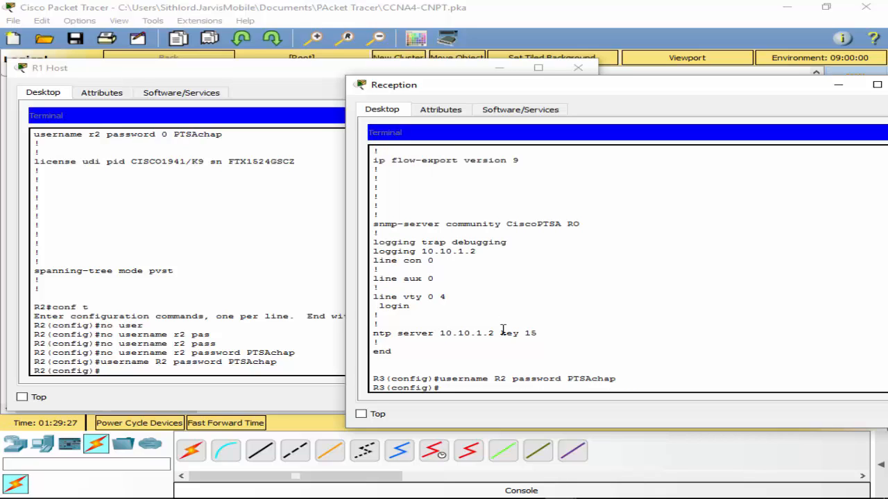
- Leave global configuration mode on R3 and save its running configuration
type("exi")
key("Return")
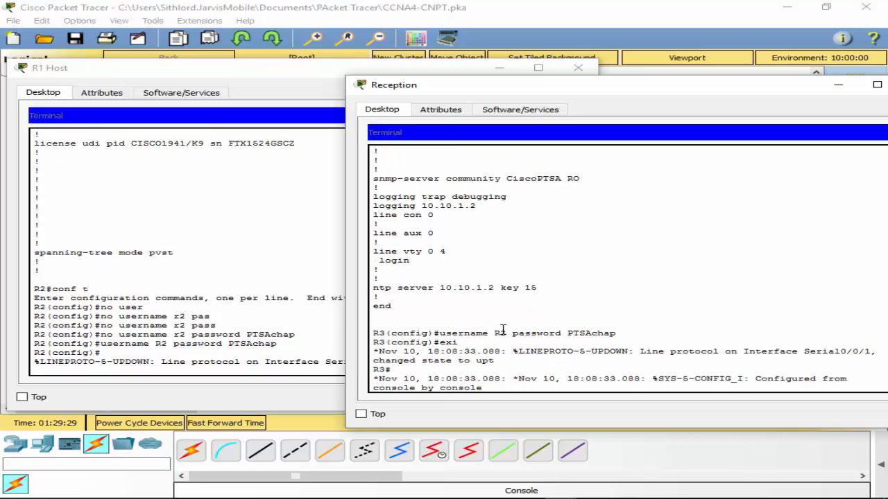
type("wr")
key("Return")
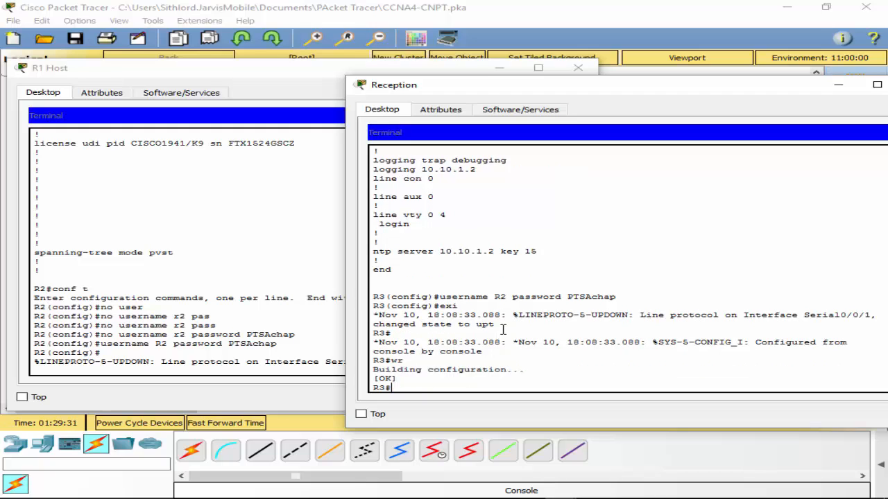
- Close R1 Host's terminal session and both the R1 Host and Reception windows to return to the topology
left_click(209, 231)
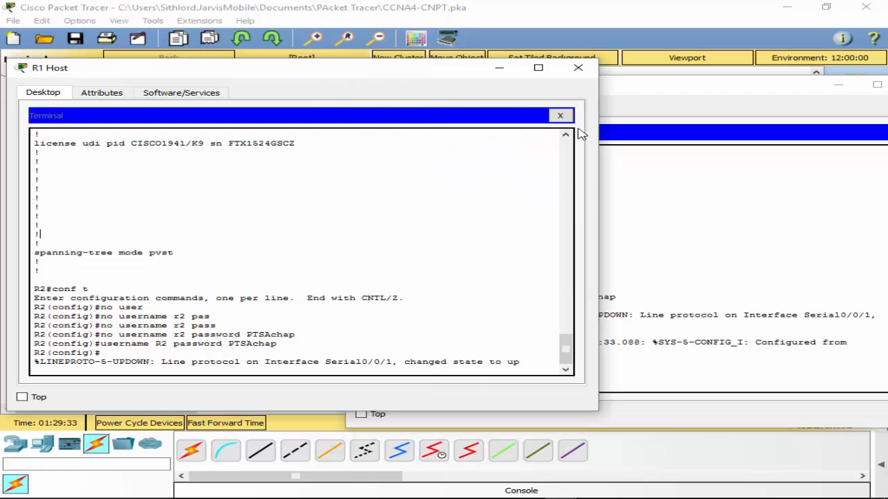
left_click(560, 115)
left_click(578, 72)
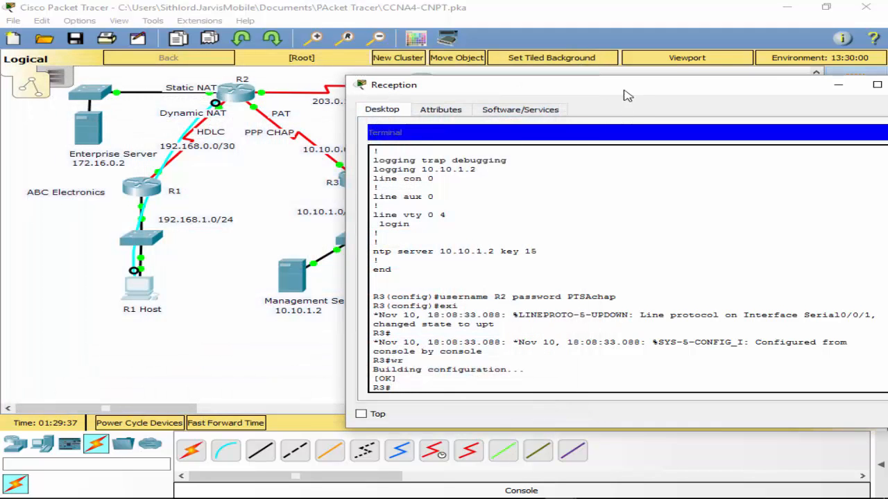
left_click_drag(624, 89, 445, 92)
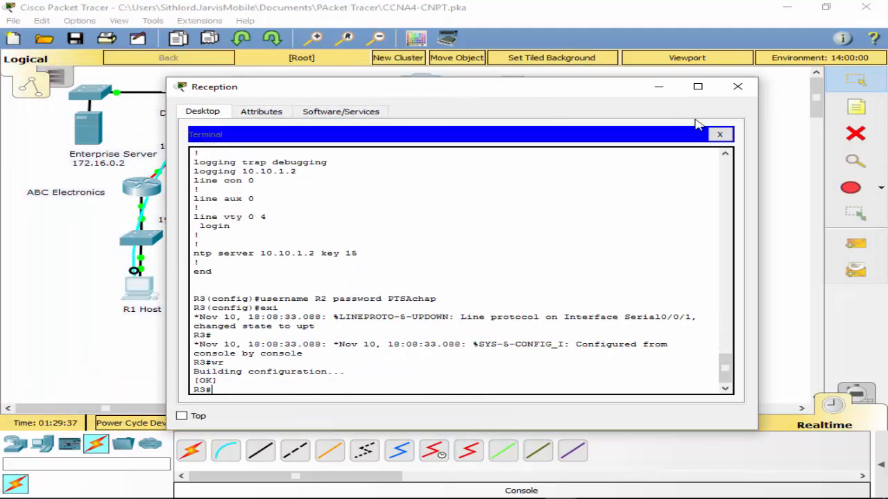
left_click(737, 87)
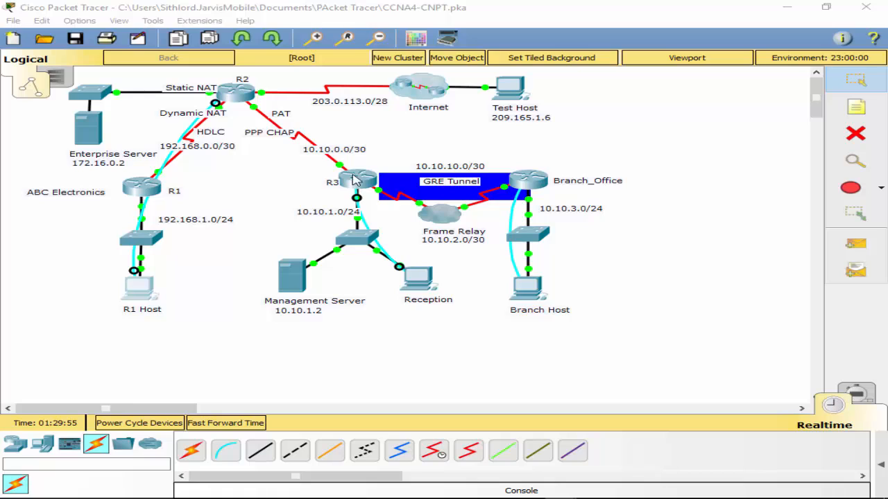
- Move R1 Host's console cable from router R2 to the console port of router R1
left_click(236, 97)
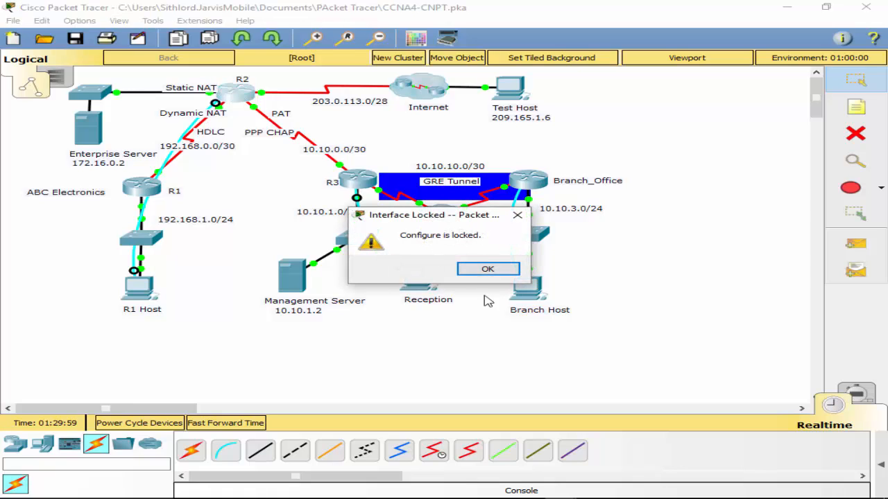
left_click(488, 269)
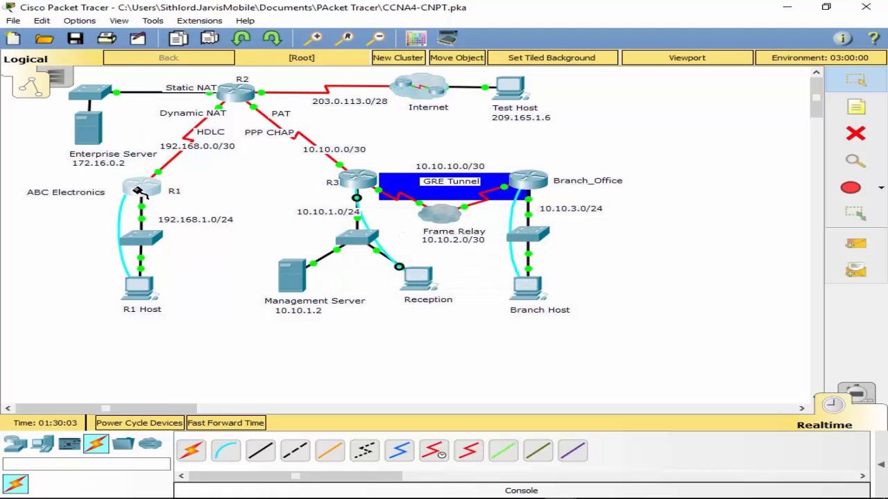
left_click(137, 190)
left_click(193, 208)
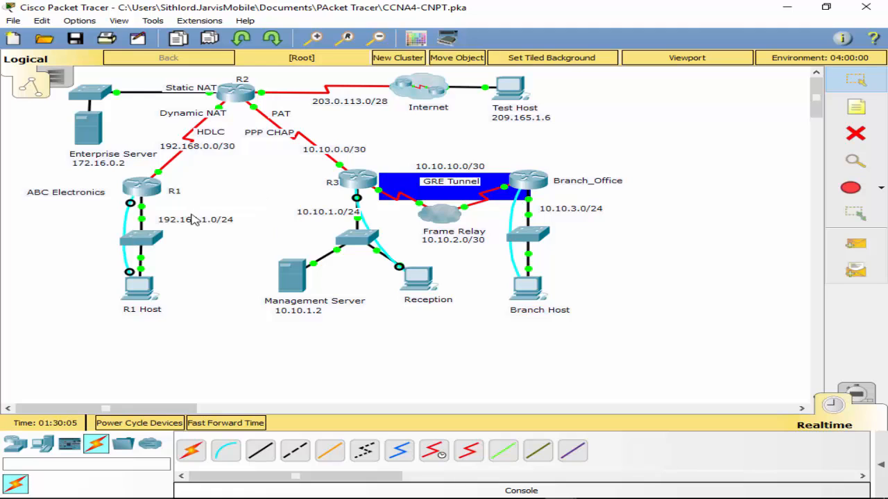
- Open a terminal session on R1 Host with the default port settings and enter global configuration mode on R1
left_click(142, 287)
left_click(435, 170)
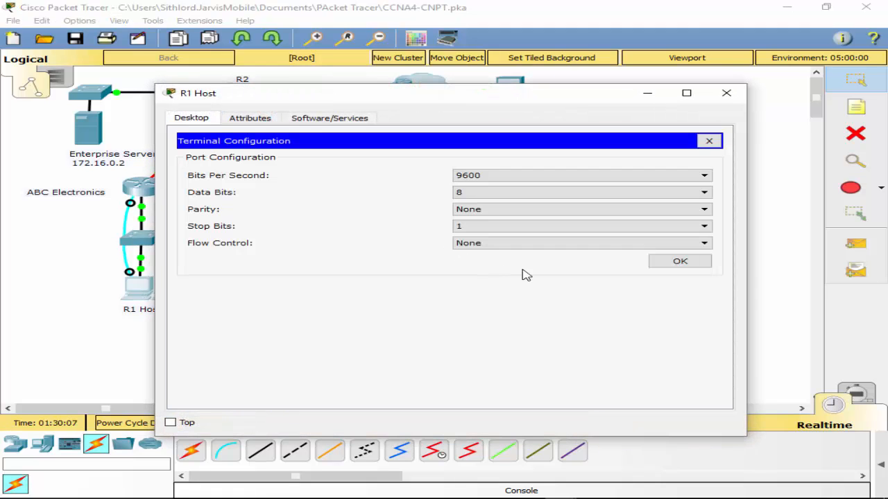
left_click(687, 262)
key("Return")
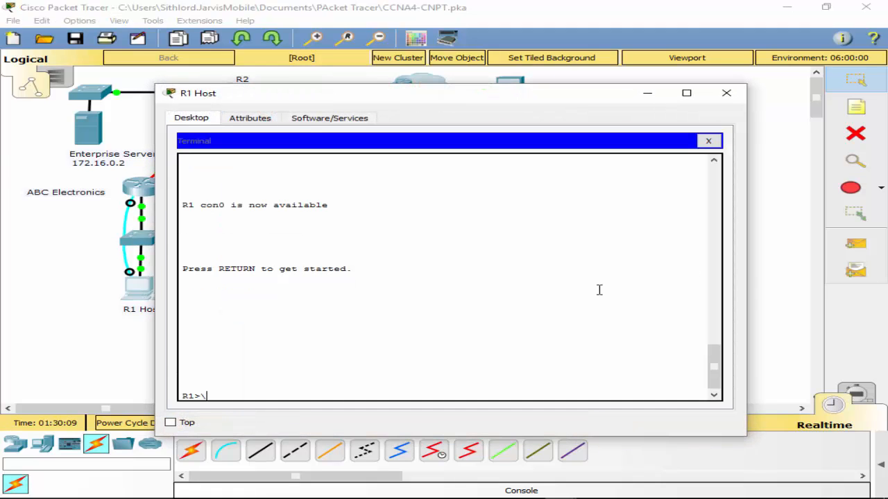
type("en")
key("Return")
type("conf t")
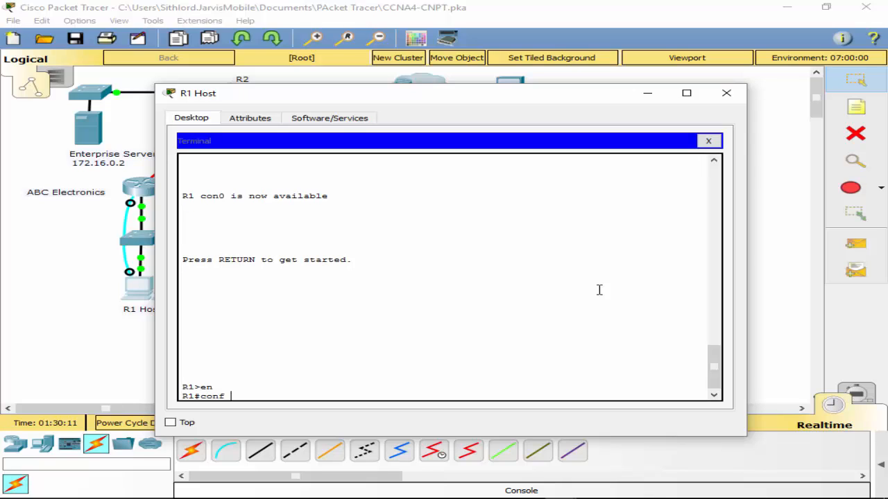
key("Return")
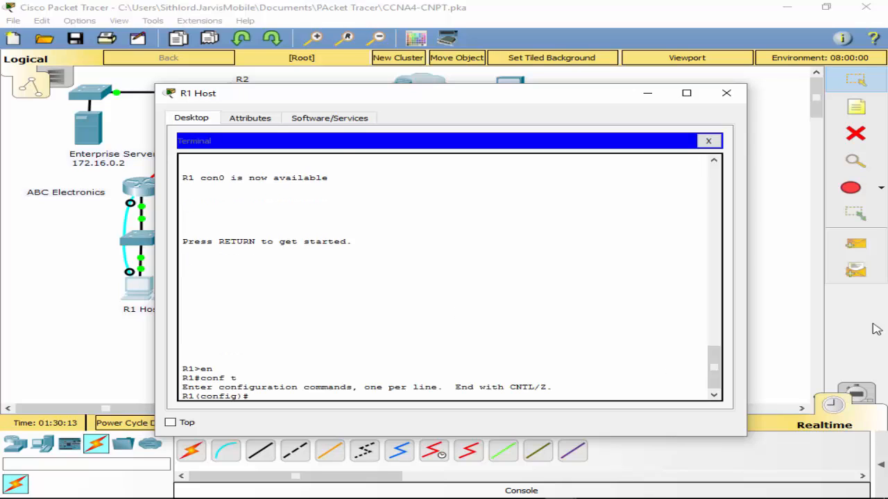
- Check R1's CDP neighbors and the interface settings in its running configuration
type("do sh cdp ne")
key("Return")
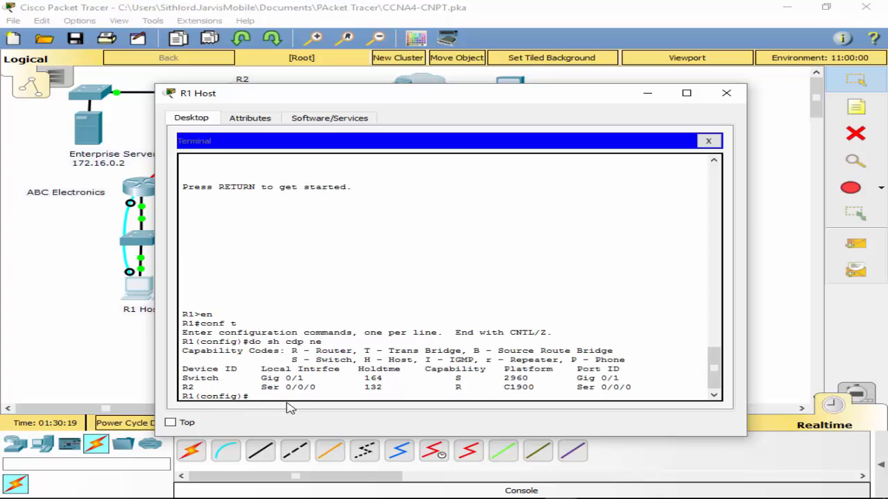
type("do sh run")
key("Return")
key("space")
key("space")
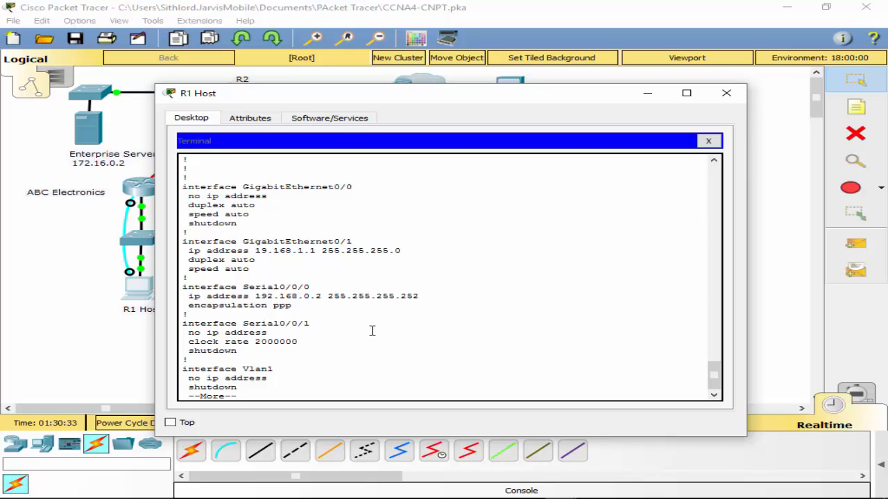
key("q")
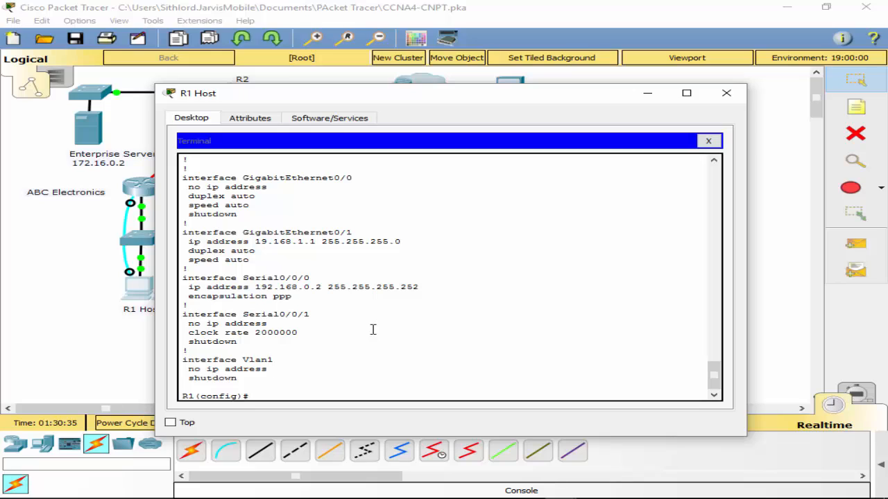
- Check the start of R1's running configuration again and list its CDP neighbors once more
type("omt s0/0/0")
key("Return")
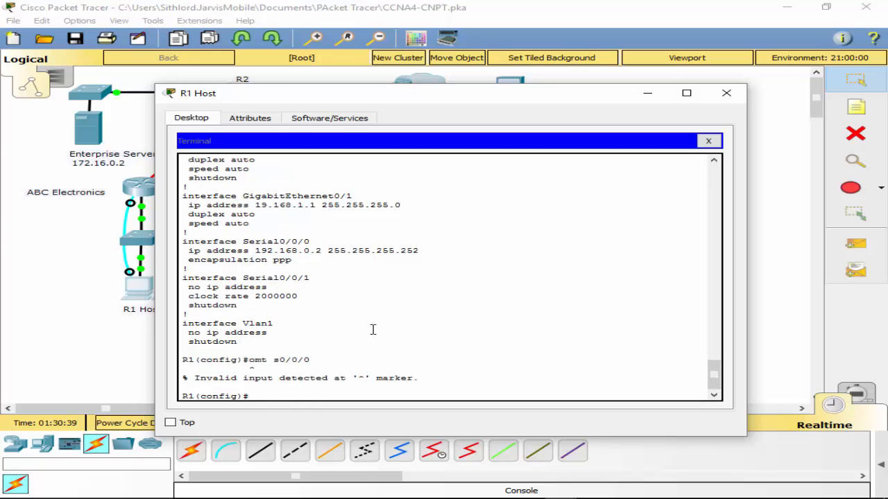
key("Up")
key("Up")
key("Return")
key("q")
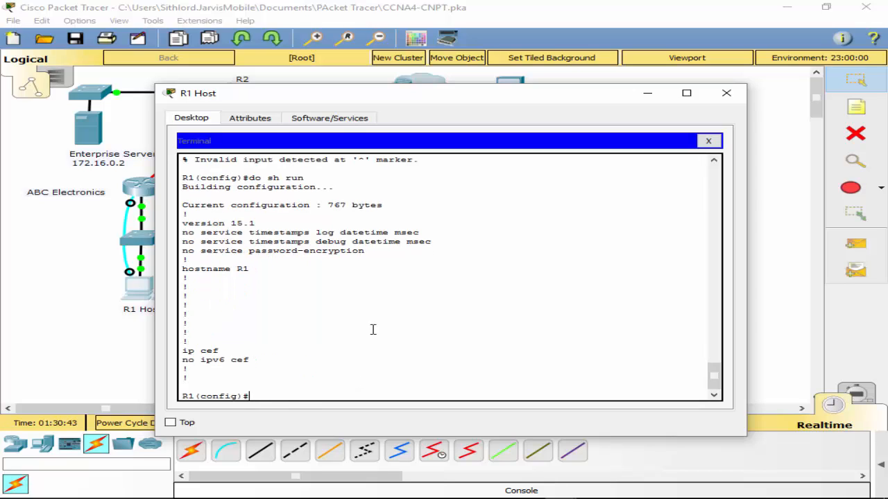
type("do sh cdp ne")
key("Return")
- Set the encapsulation of R1's Serial0/0/0 interface to HDLC
key("Up")
key("Up")
key("Up")
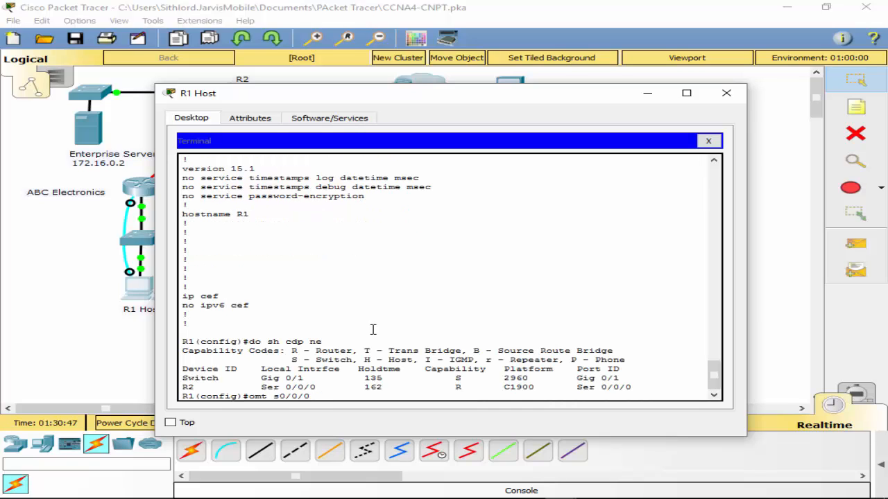
key("BackSpace")
key("BackSpace")
key("BackSpace")
type("int")
key("Return")
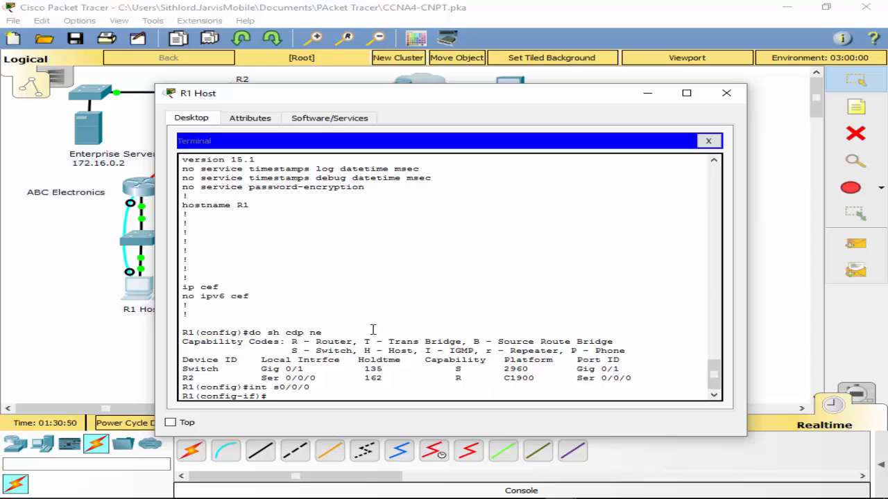
type("en")
key("Tab")
type("h")
key("Tab")
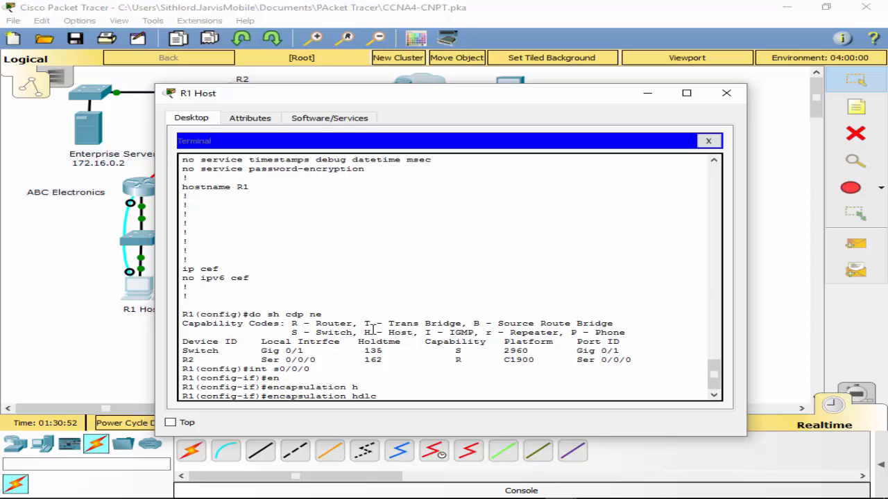
key("Return")
- Leave configuration mode on R1 and save its running configuration
type("exit")
key("Return")
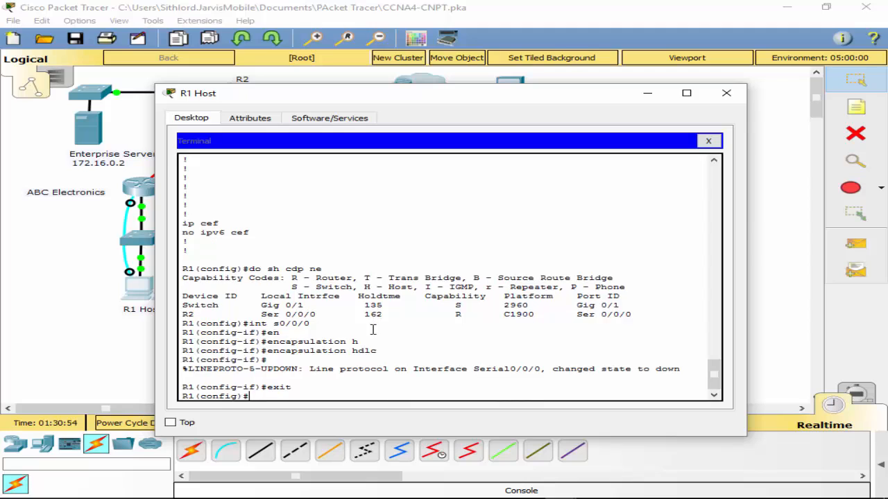
type("exit")
key("Return")
key("Return")
type("wr")
key("Return")
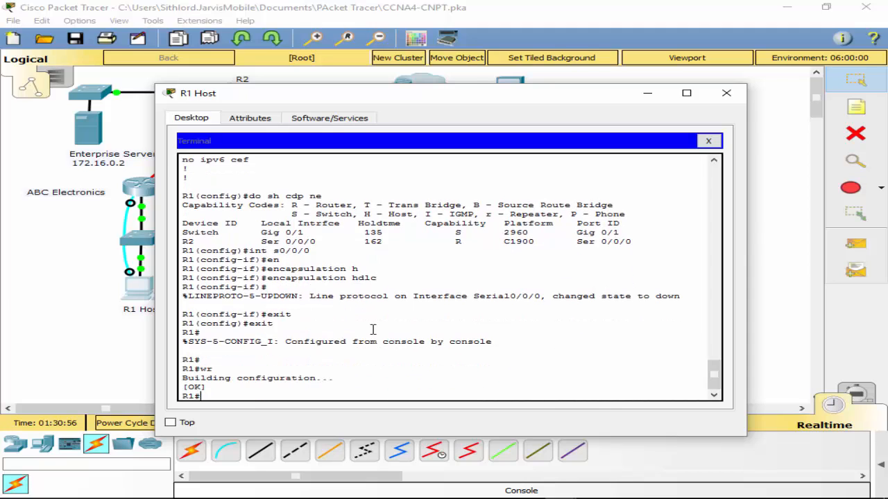
- Move R1 Host's console cable from R1 to R2's console port and start a new terminal session
left_click(26, 278)
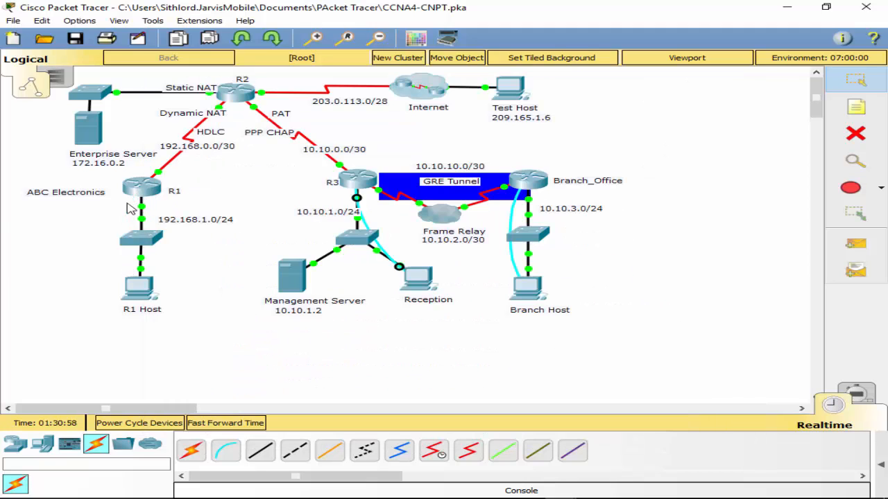
left_click(235, 92)
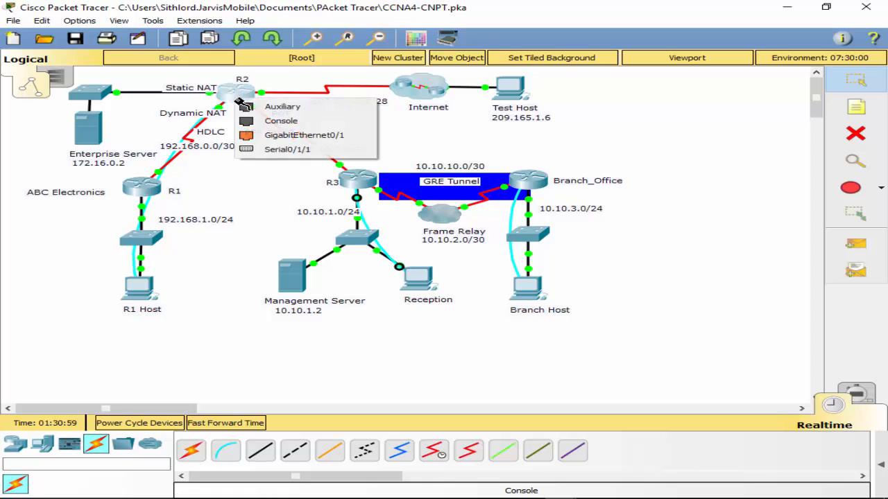
left_click(280, 122)
left_click(135, 295)
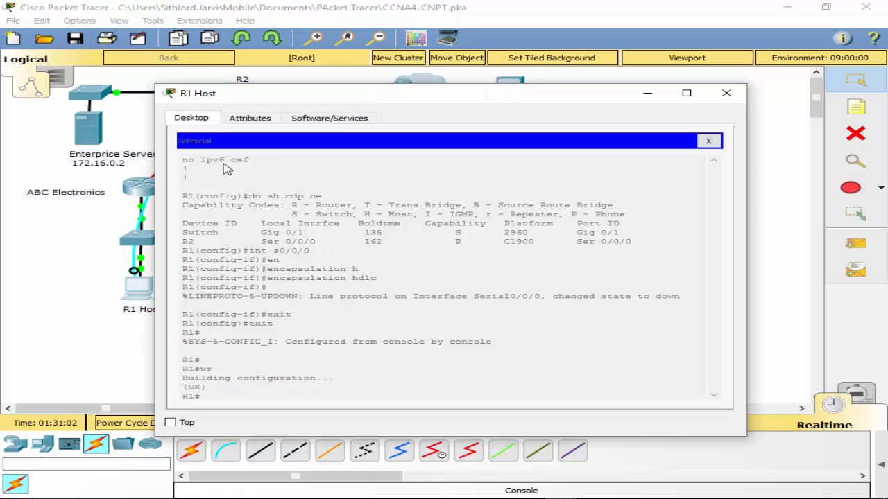
left_click(722, 144)
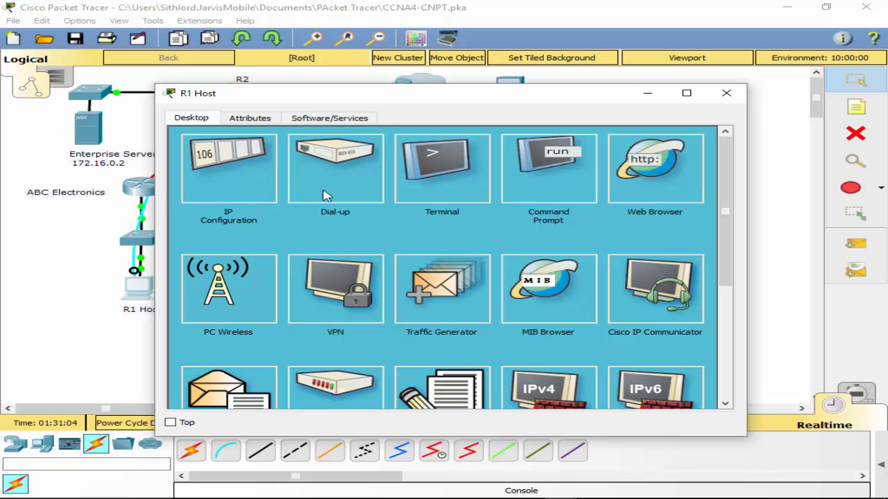
left_click(472, 181)
left_click(697, 259)
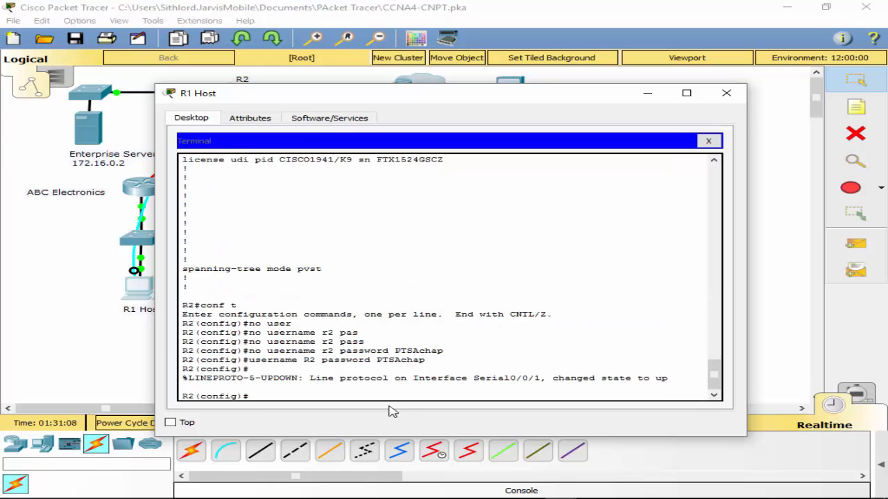
- Set the encapsulation of R2's Serial0/0/0 interface to HDLC
type("in")
type("d")
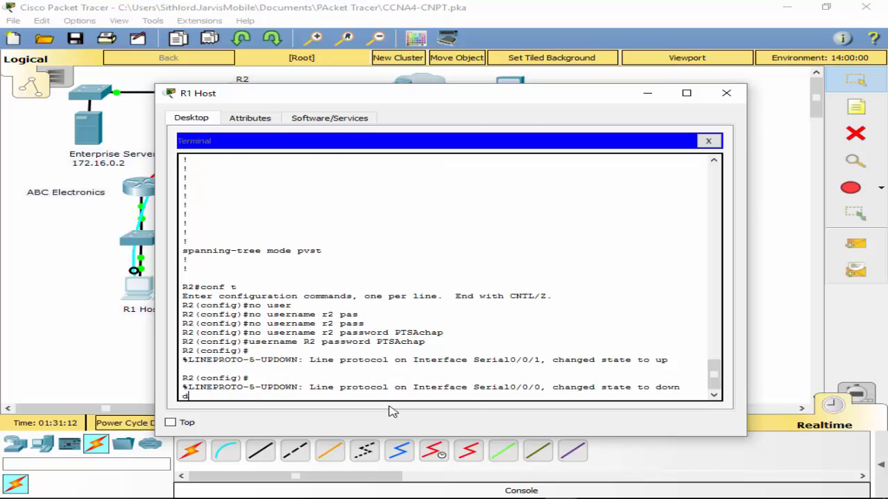
key("BackSpace")
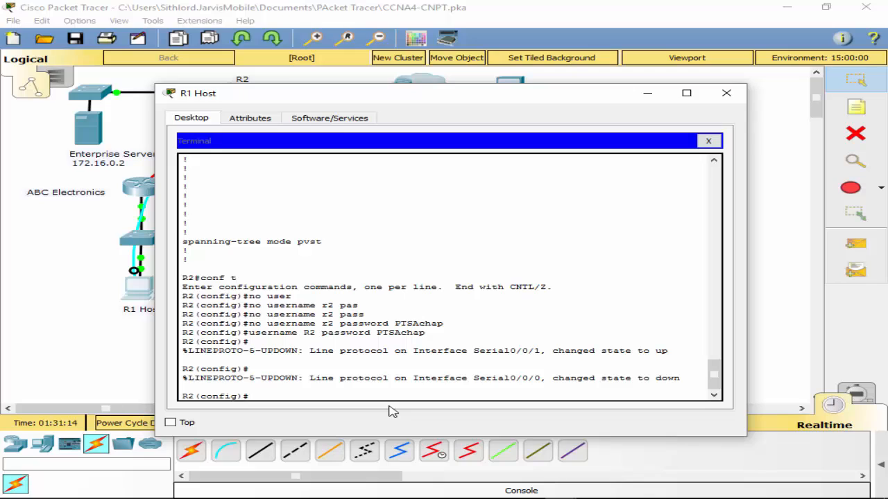
type("int s0/0/0")
key("Return")
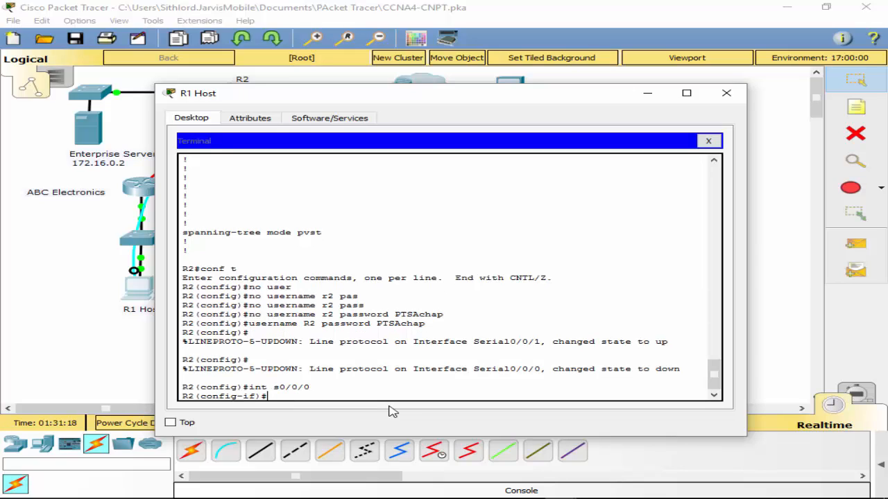
type("en")
key("Tab")
type("hdlc")
key("Return")
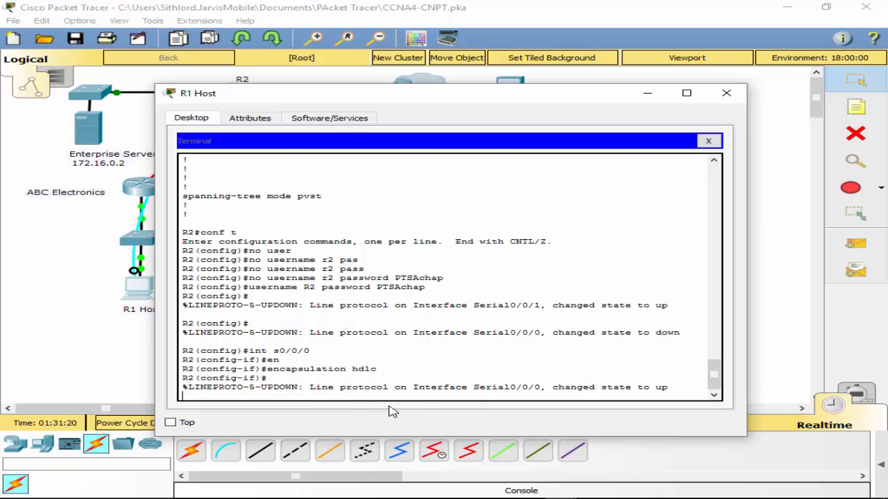
key("Return")
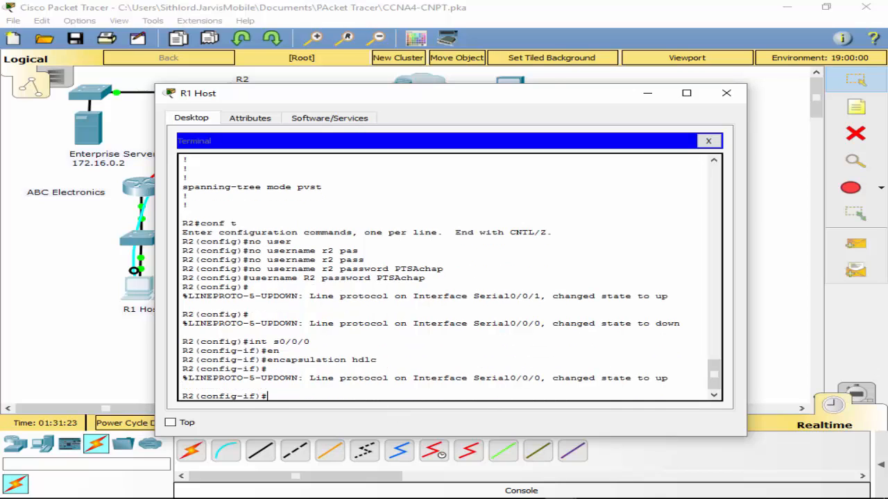
key("alt+Tab")
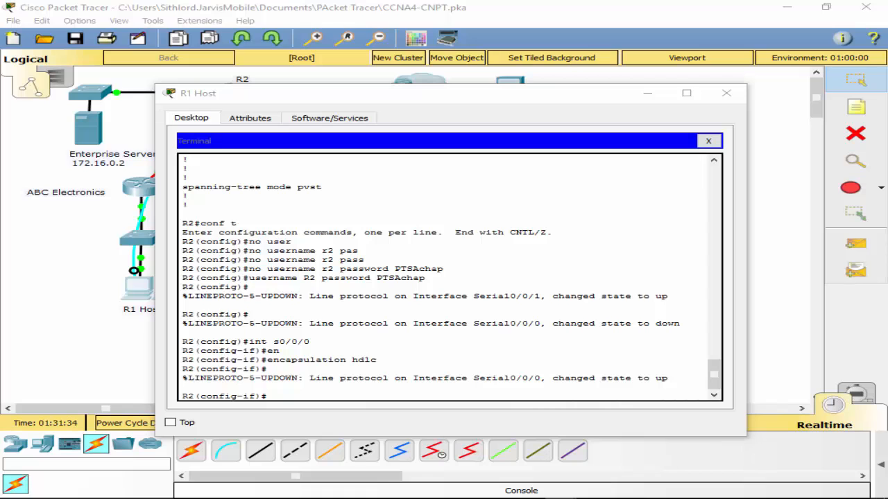
left_click_drag(514, 97, 514, 127)
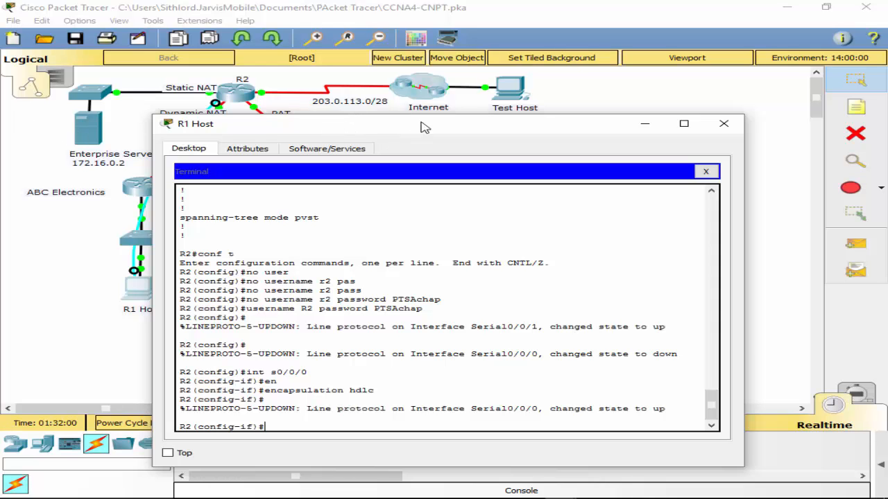
mouse_move(422, 127)
left_mouse_down()
mouse_move(432, 113)
mouse_move(416, 388)
mouse_move(442, 338)
mouse_move(437, 161)
mouse_move(426, 120)
left_mouse_up()
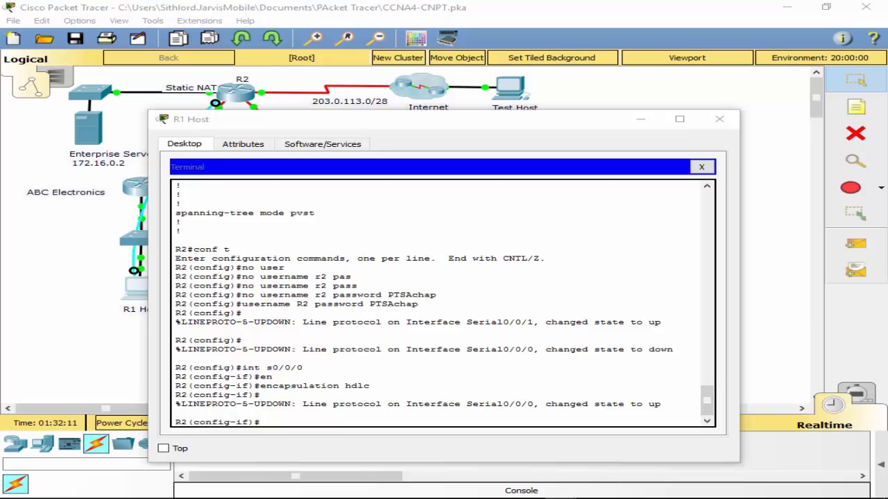
left_click_drag(269, 126, 235, 126)
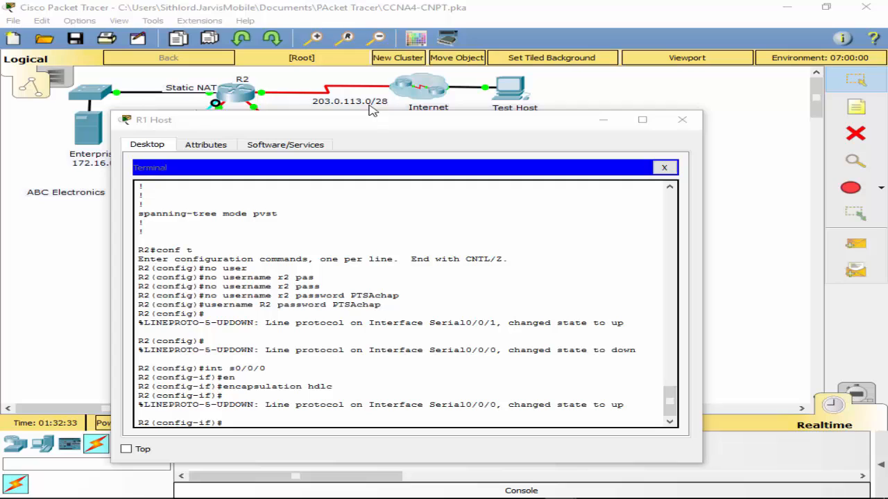
- Return to global configuration mode on R2 and list the options available for the ip nat command
left_click(311, 420)
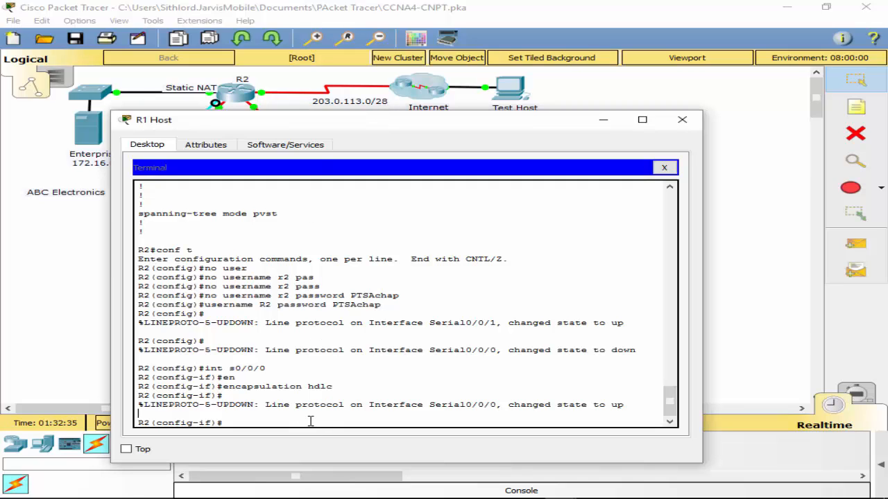
type("exit")
key("Return")
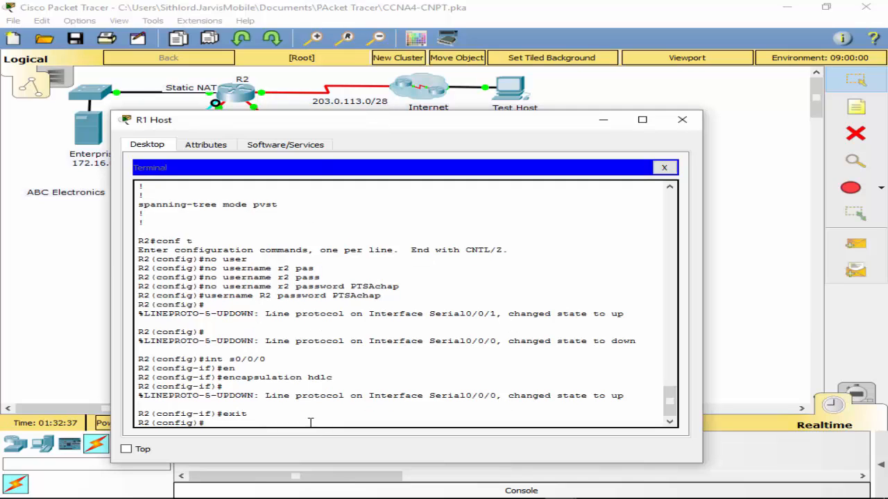
type("ip nat")
key("Tab")
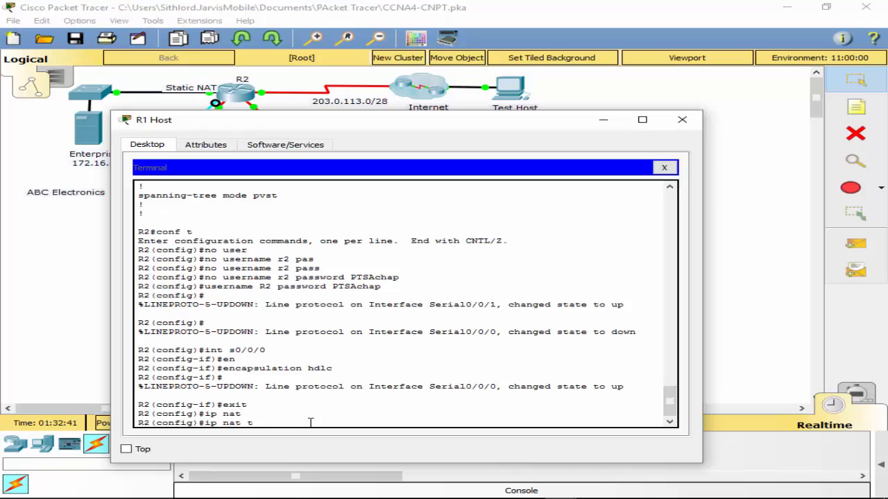
type("?")
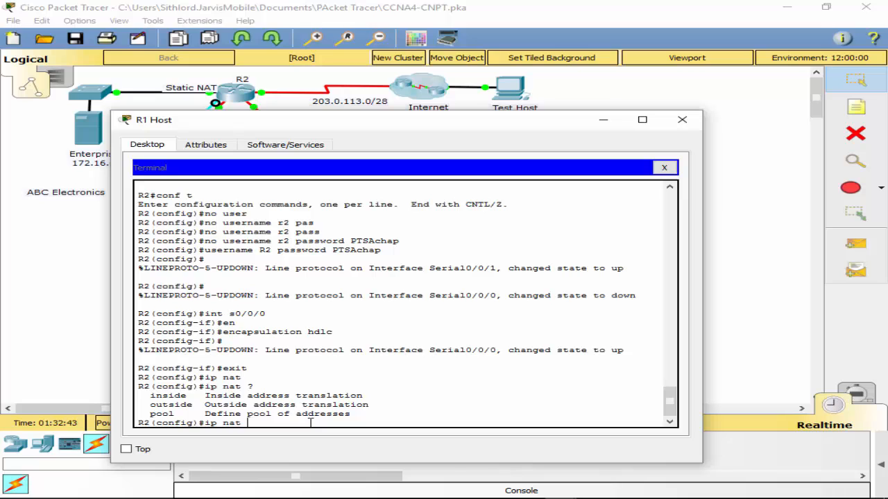
type("in")
- Begin a static inside source NAT command on R2, listing the options available after ip nat inside and after static
key("Tab")
type("?")
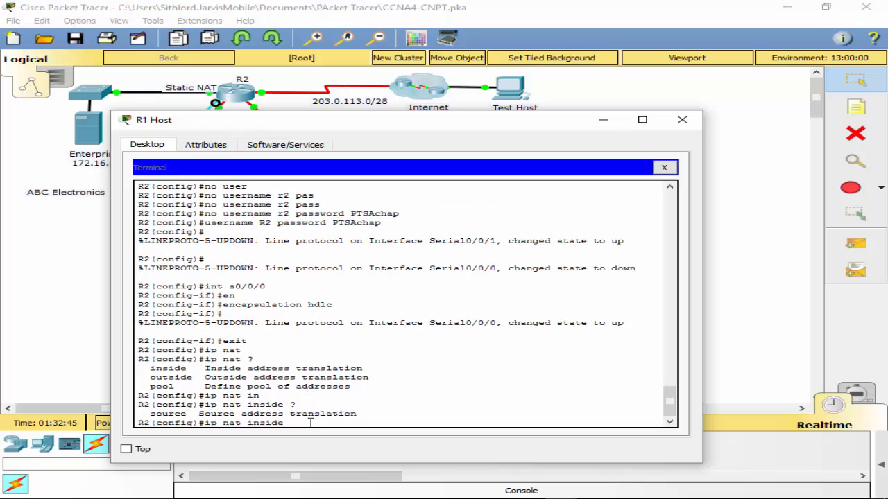
type("so")
key("Tab")
type("st")
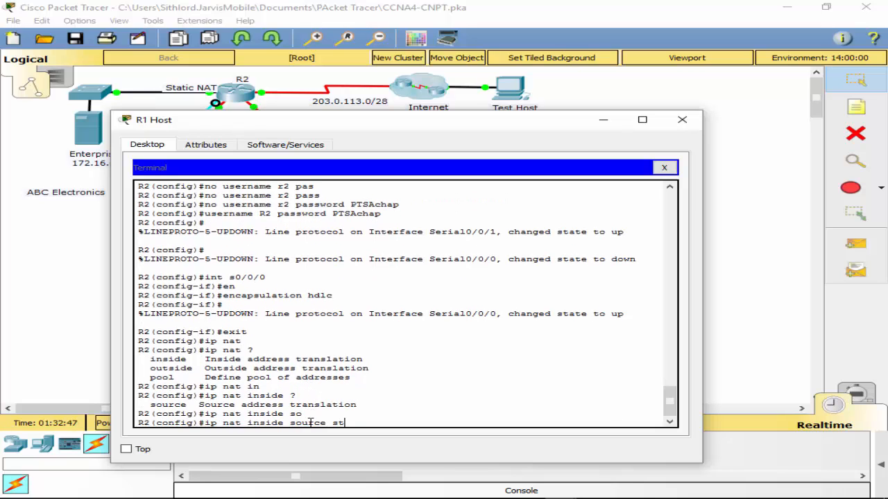
key("Tab")
type("?")
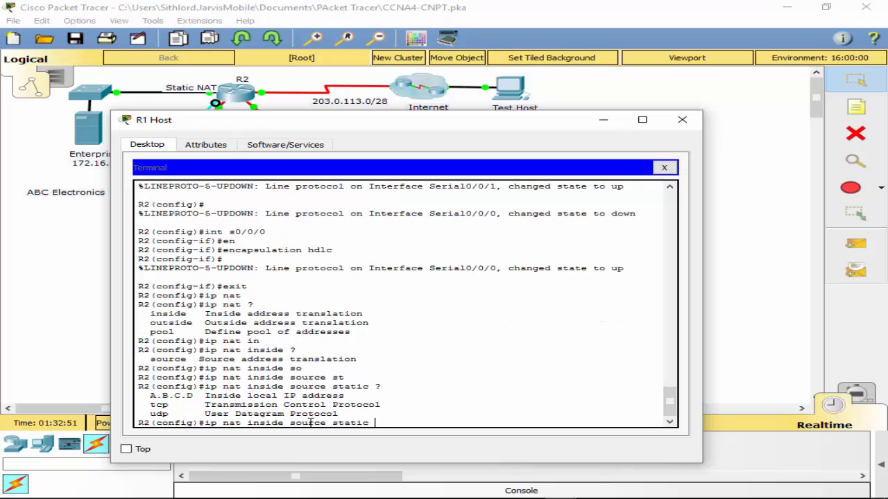
type("172.")
- Create the static NAT mapping on R2 from inside local address 172.16.0.2 to inside global address 203.0.113.14
left_click_drag(467, 131, 541, 133)
type("1")
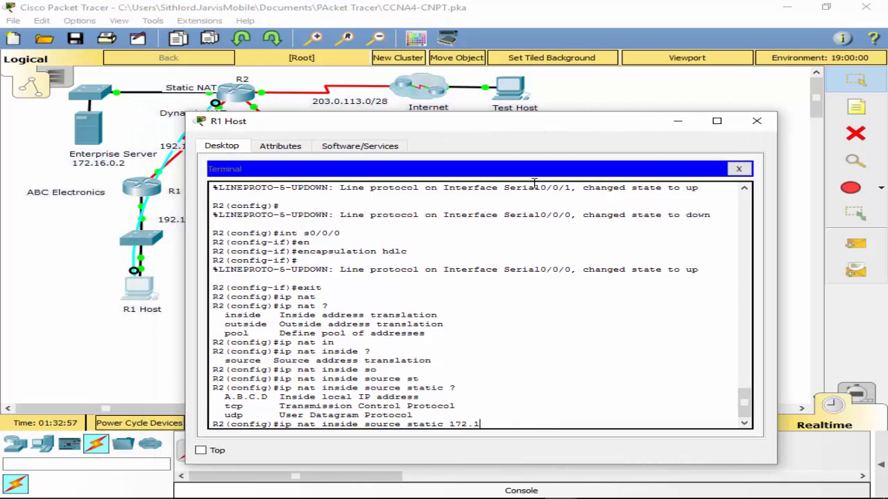
type("6.0.2 ?")
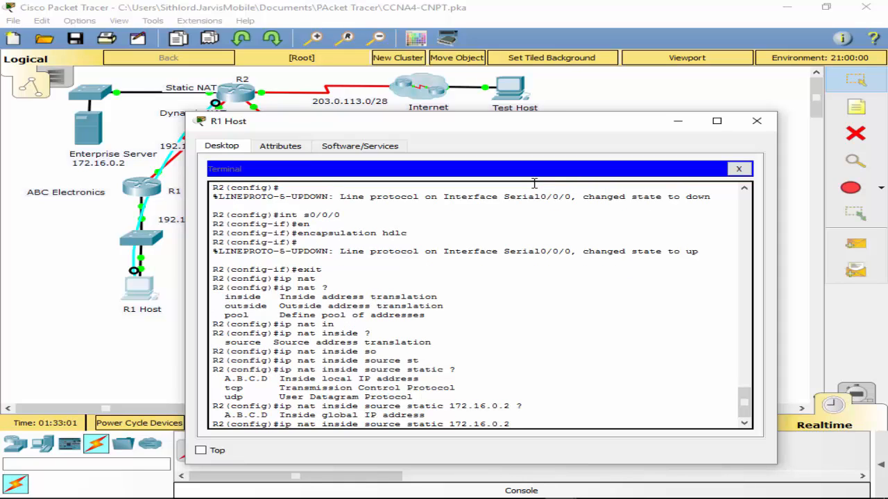
type("2")
type("03.0.1")
type("4")
key("BackSpace")
key("BackSpace")
type("3.14")
key("Return")
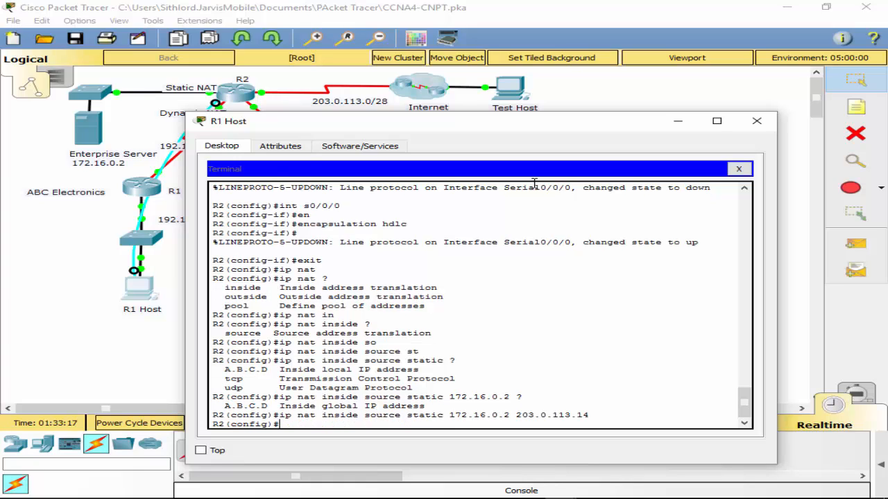
- Set R2's Serial0/1/0 interface as the NAT outside interface
type("int s01/0")
key("Return")
key("Up")
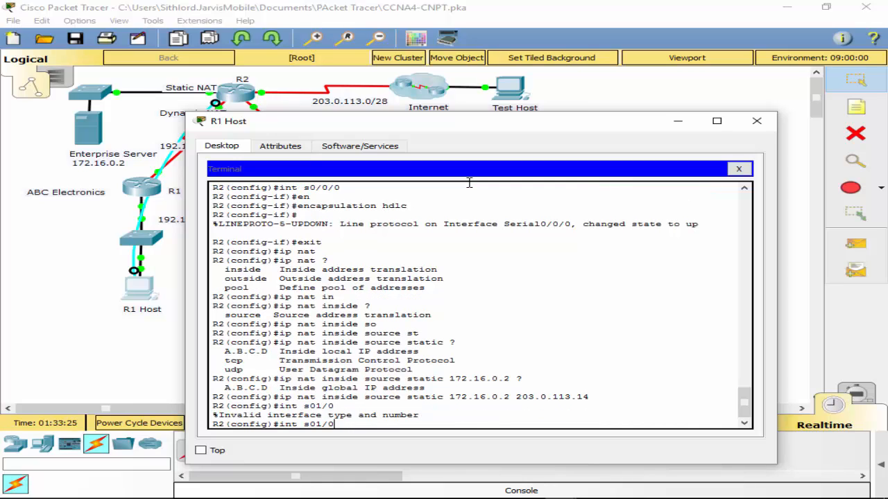
type("/")
key("Return")
type("i")
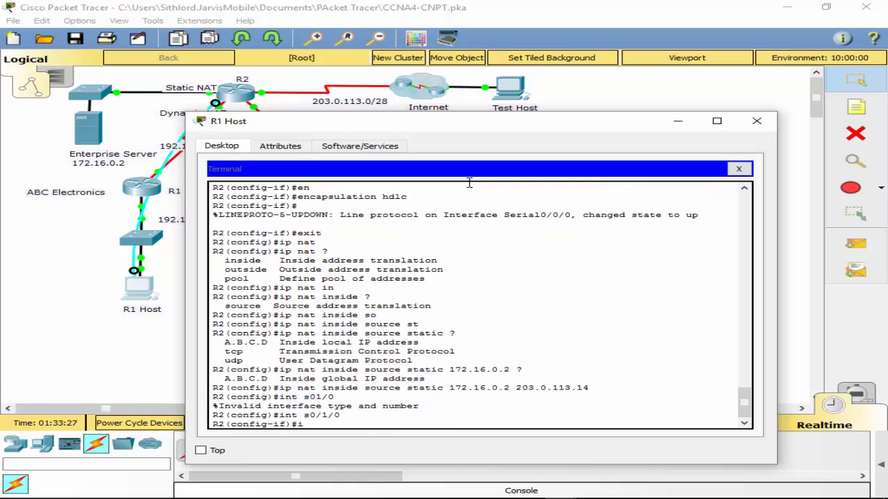
type("p na")
key("Tab")
type("ou")
key("Tab")
key("Return")
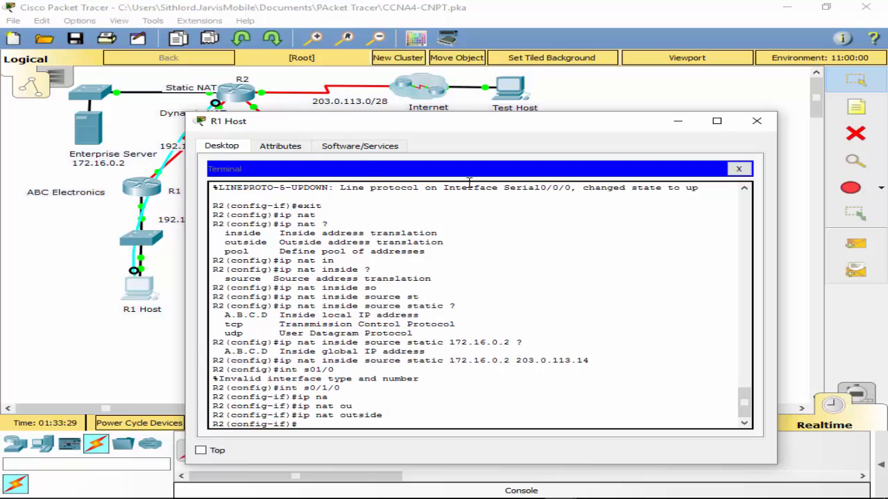
- Check in the topology which R2 port faces the Enterprise Server's switch and set that interface, g0/0, as NAT inside
type("int")
double_click(161, 123)
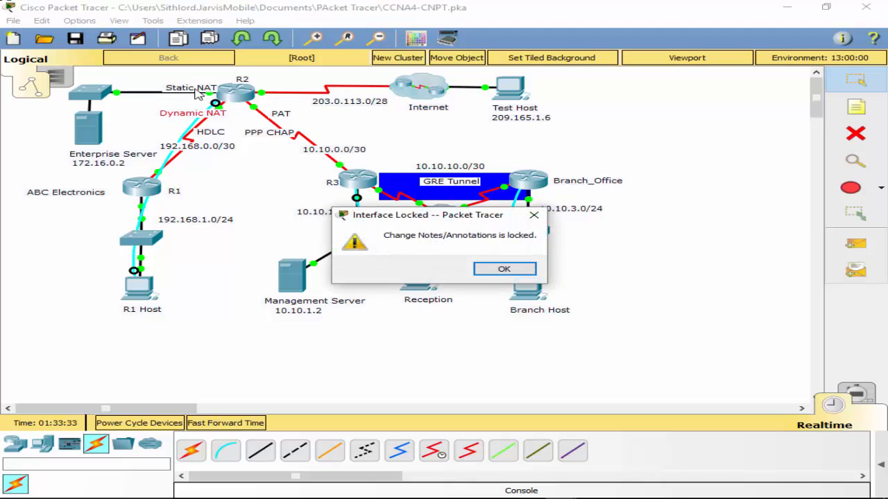
left_click(504, 268)
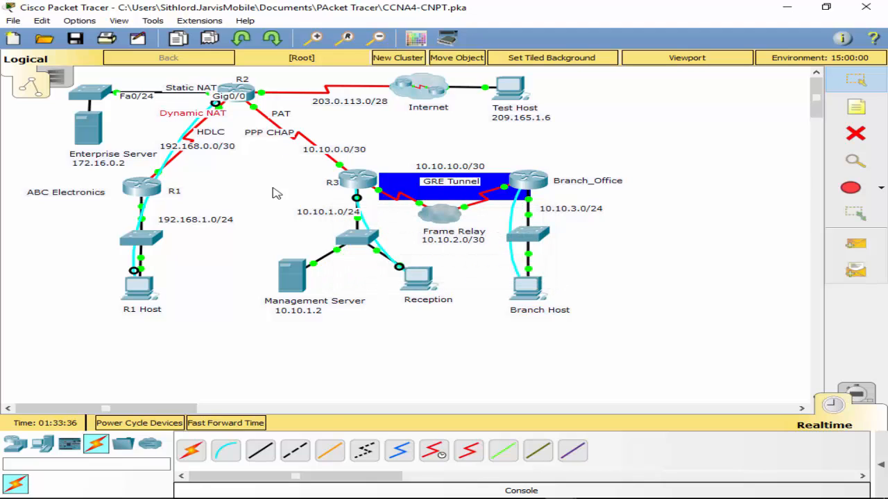
left_click(134, 300)
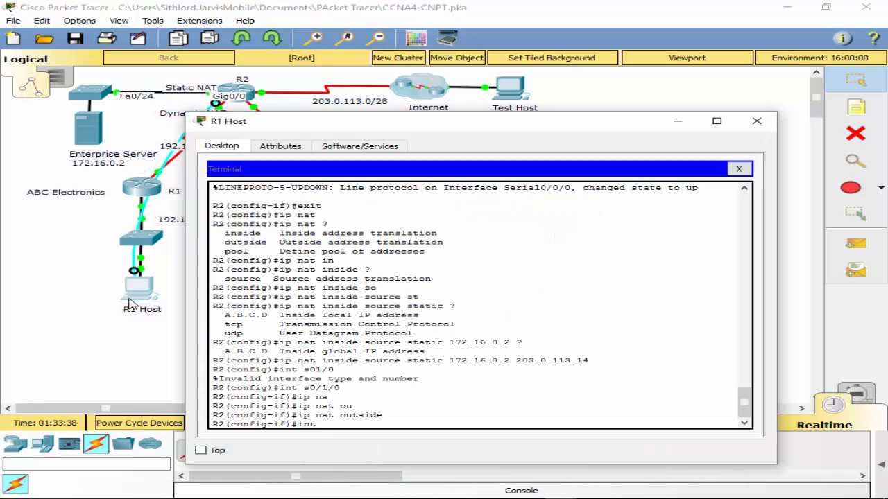
type("g0/0")
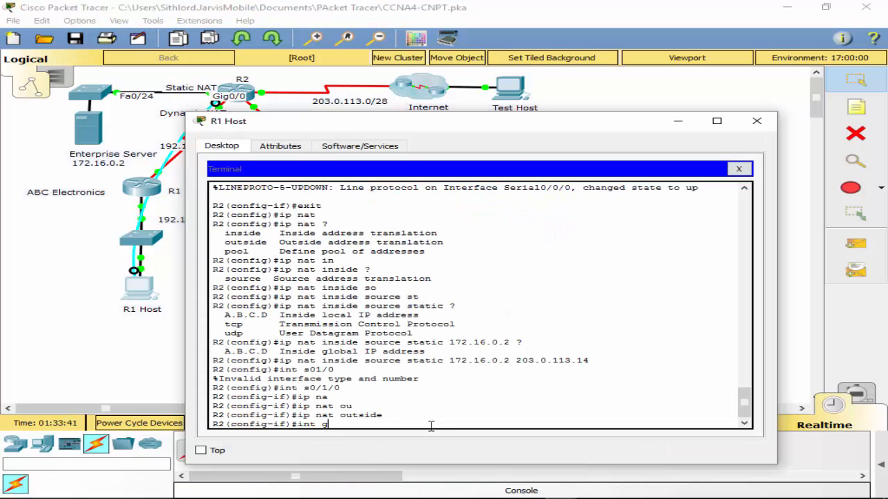
key("Return")
type("in ")
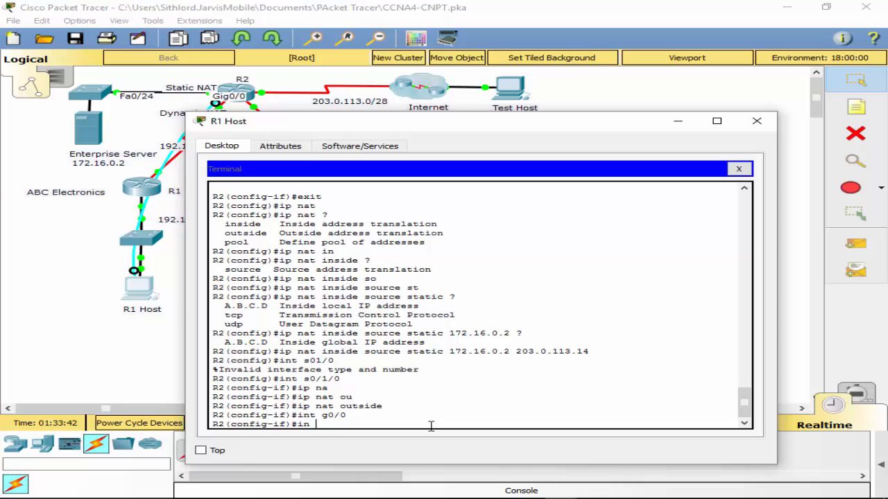
type("nat ins")
key("Tab")
key("Return")
- Leave configuration mode on R2 and save its running configuration
type("exit")
key("Return")
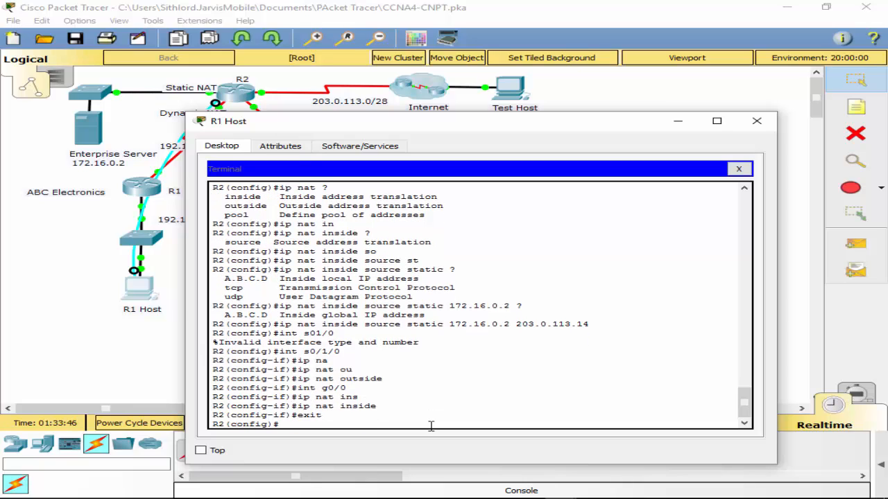
type("exit")
key("Return")
type("wr")
key("Return")
key("Return")
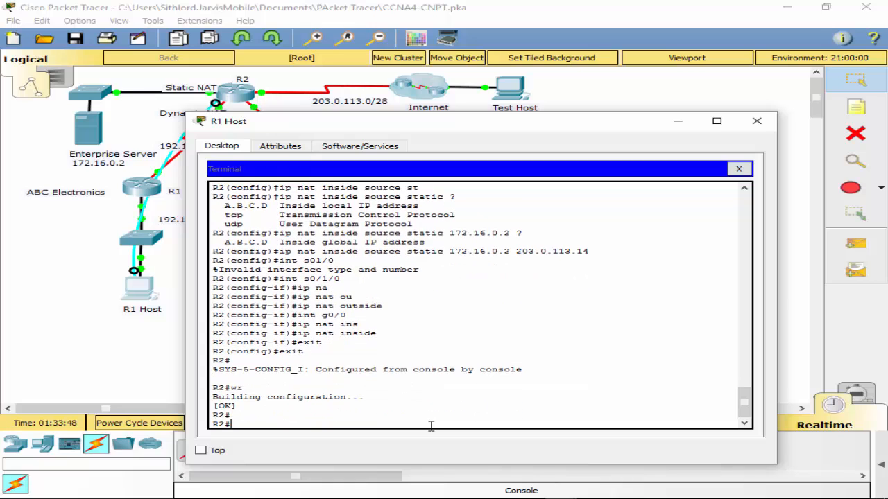
- Display R2's NAT translation table to check the static mapping
type("show ip na")
key("Tab")
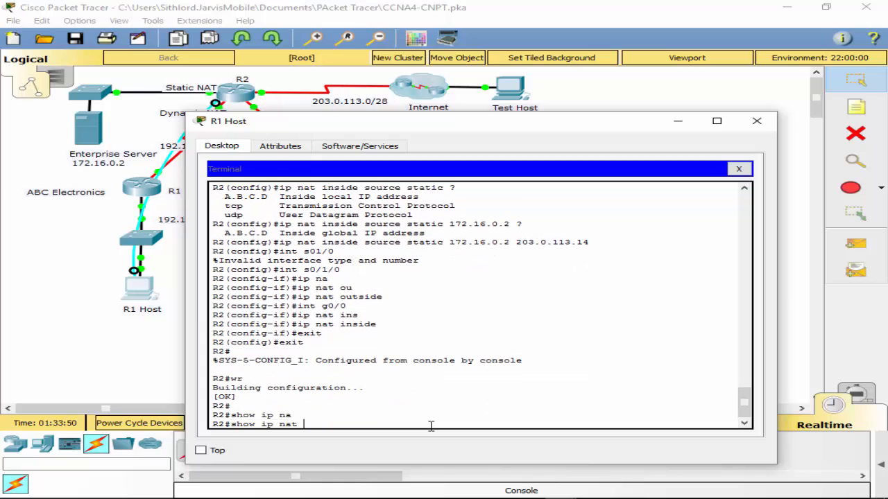
type("tr")
key("Tab")
key("Return")
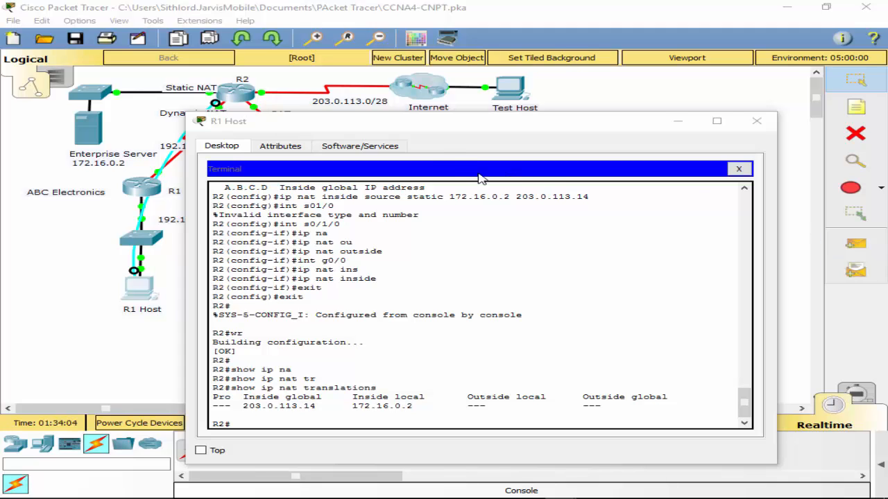
- Return to global configuration mode on R2 and create access list 1 permitting 192.168.1.0 with wildcard mask 0.0.0.255
left_click_drag(442, 128, 556, 117)
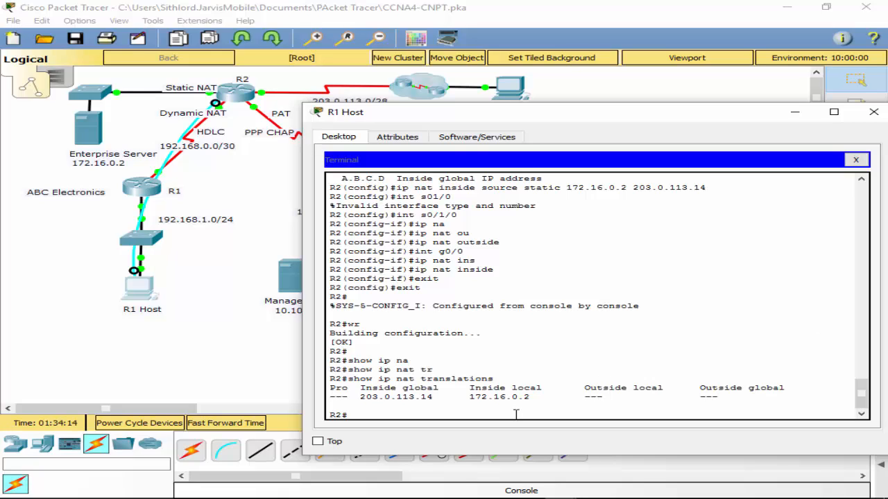
key("Return")
type("conf t")
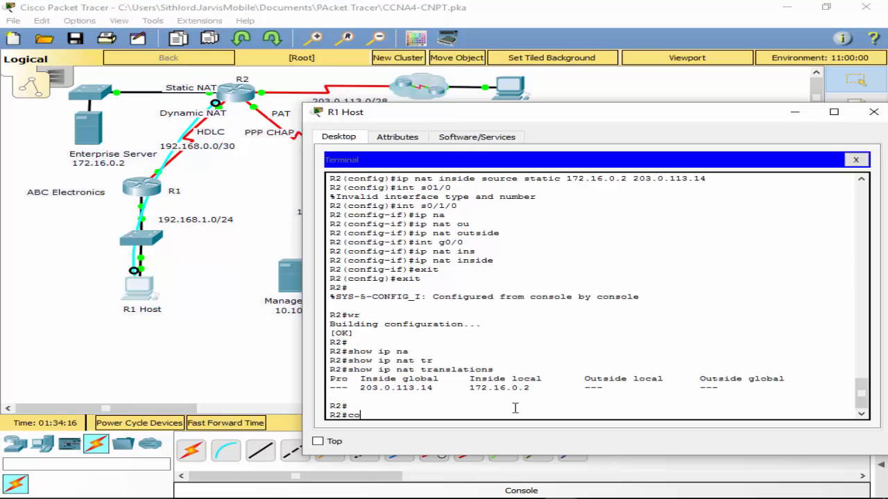
key("Return")
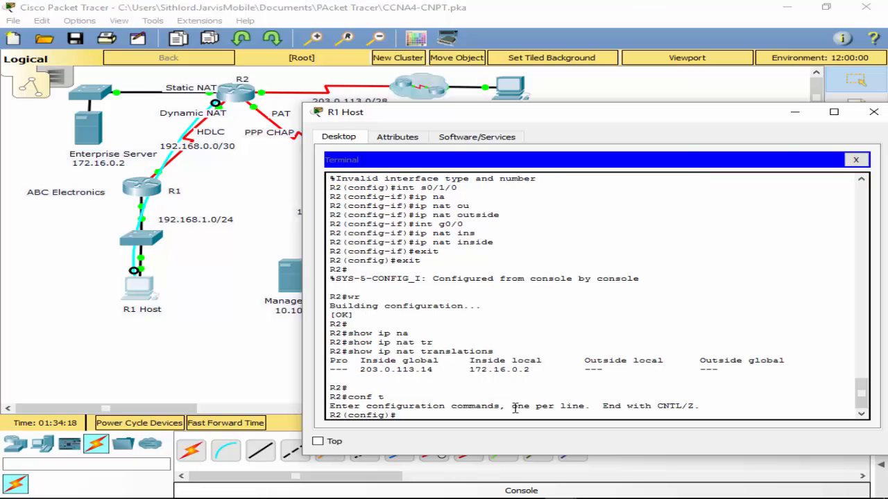
type("ac")
key("Tab")
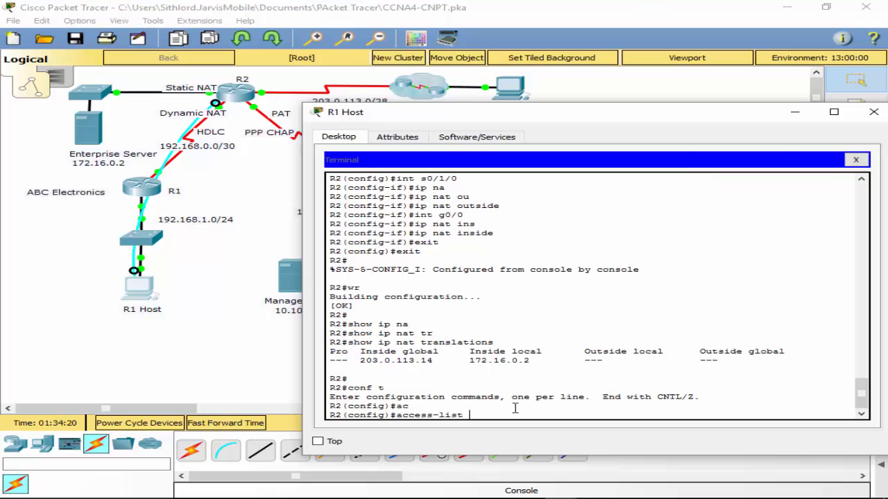
type("1")
type(" 192")
key("BackSpace")
key("BackSpace")
key("BackSpace")
type("p")
key("Tab")
type("192.168.")
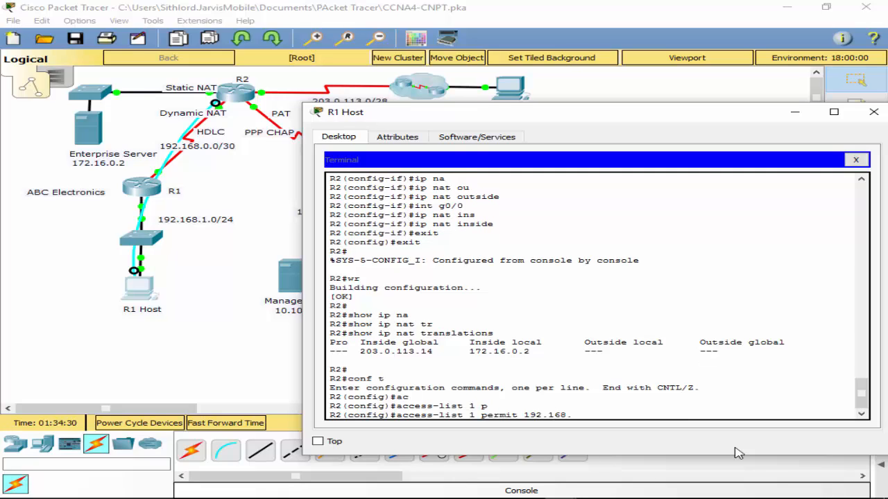
type("1.0 0.0.0.255")
key("Return")
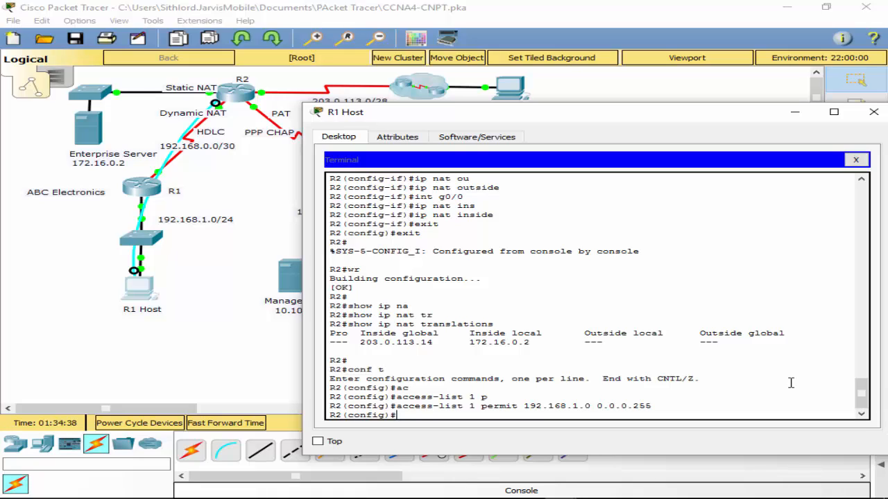
- Begin defining a NAT pool named DYNAMIC on R2 and list the parameter expected after the name
type("ip nat")
key("Tab")
type("poo")
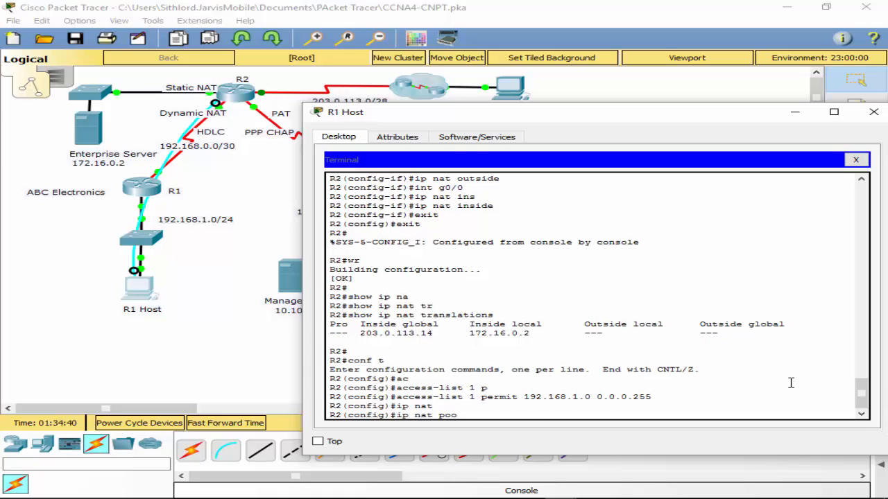
key("Tab")
type("Dy")
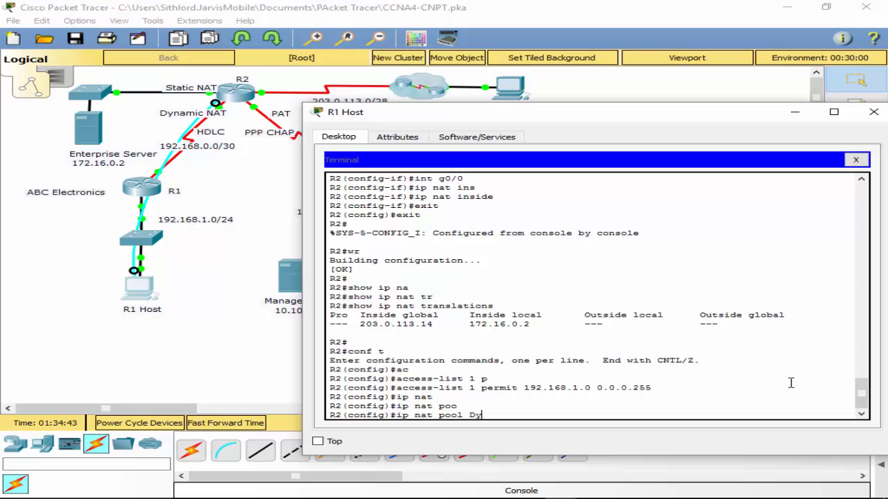
key("BackSpace")
type("YNAMIC ?")
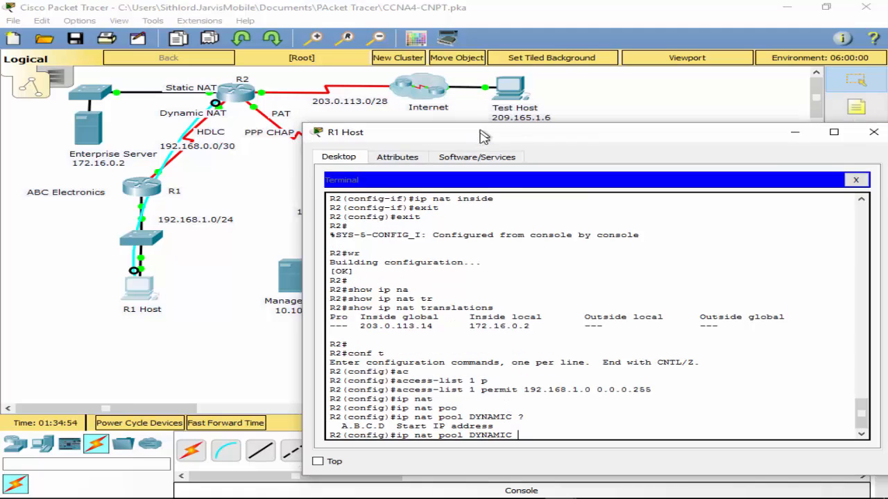
- Define the DYNAMIC pool's address range as 203.0.113.3 to 203.0.113.10 with netmask 255.255.255.240
left_click_drag(403, 106, 408, 117)
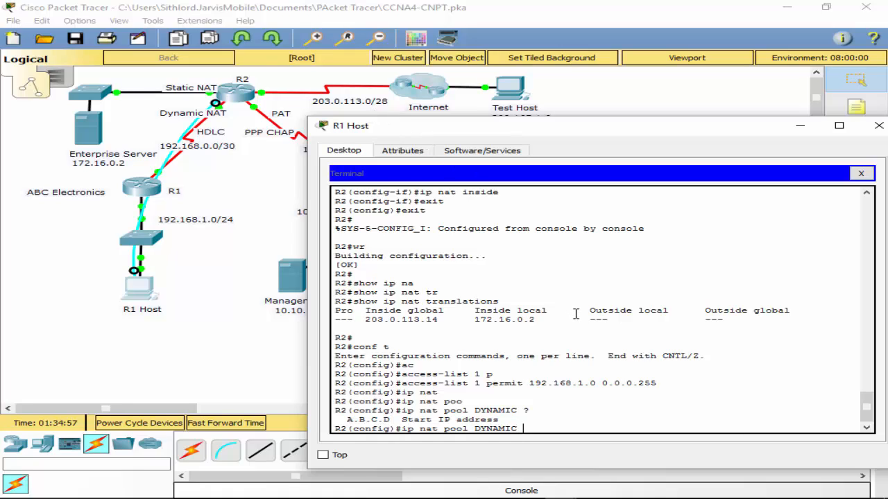
type("20")
type("3")
type(".0.1")
type("1")
type("3.")
type("4")
type("3")
type(" 20")
type("3.0.")
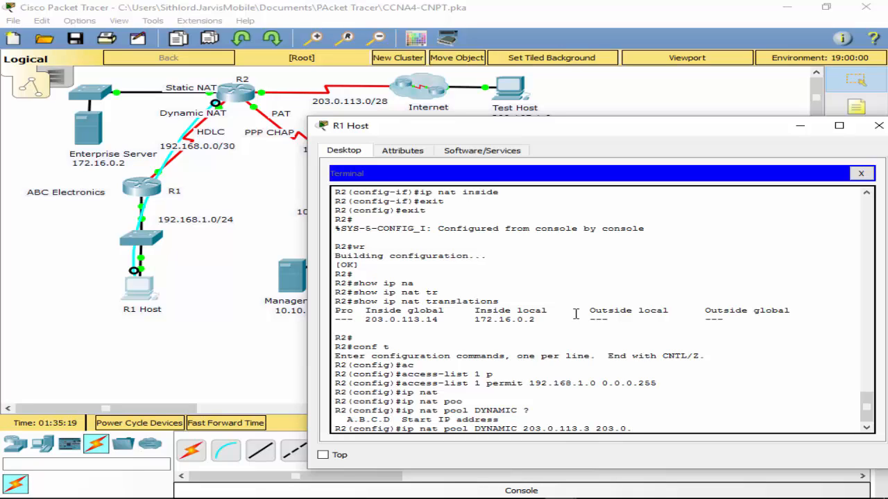
type("113.10 255.255")
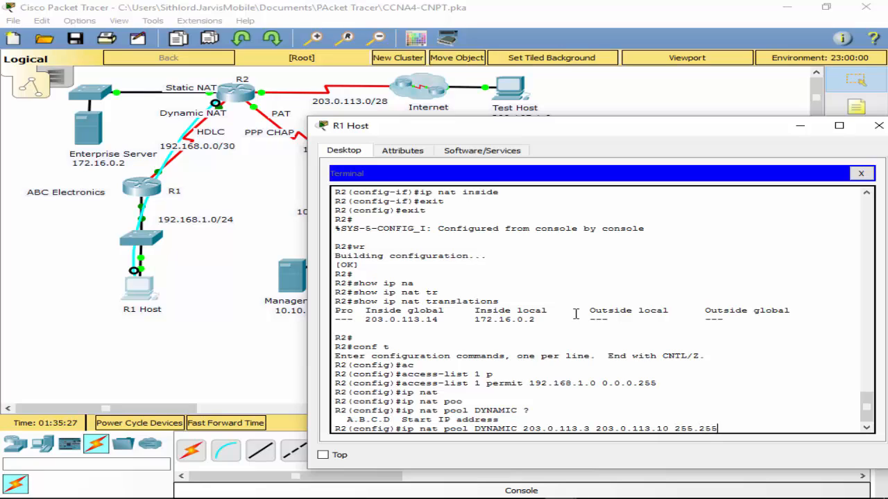
type(".255.2")
type("netmask")
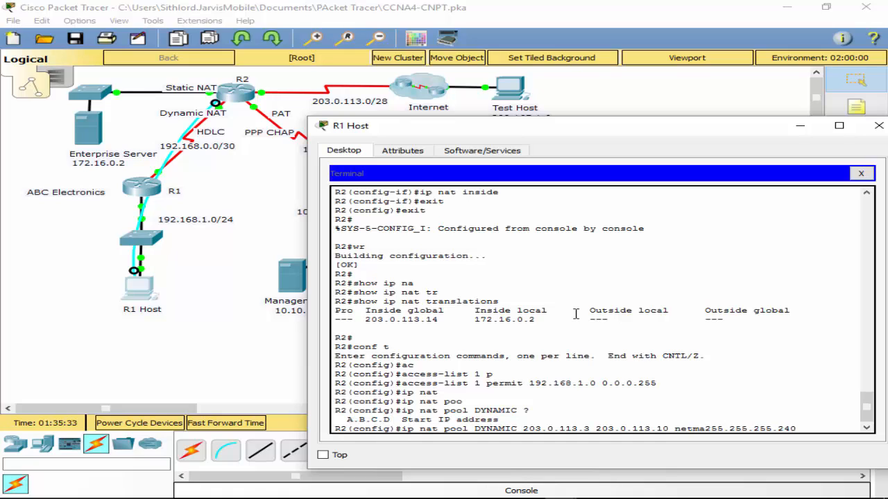
key("Return")
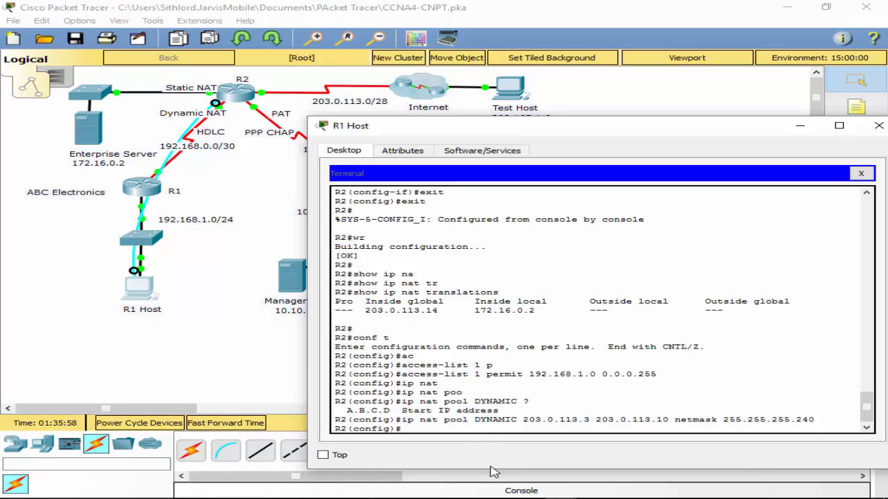
- Begin an inside source NAT rule on R2 for access list 1 and list the options accepted after the list number
type("ip na")
key("Tab")
type("t i")
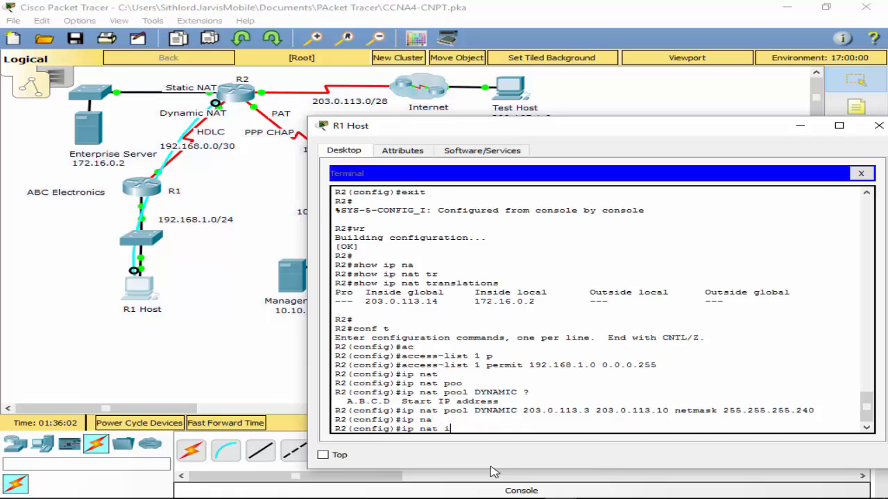
type("ns")
key("Tab")
type("sou")
key("Tab")
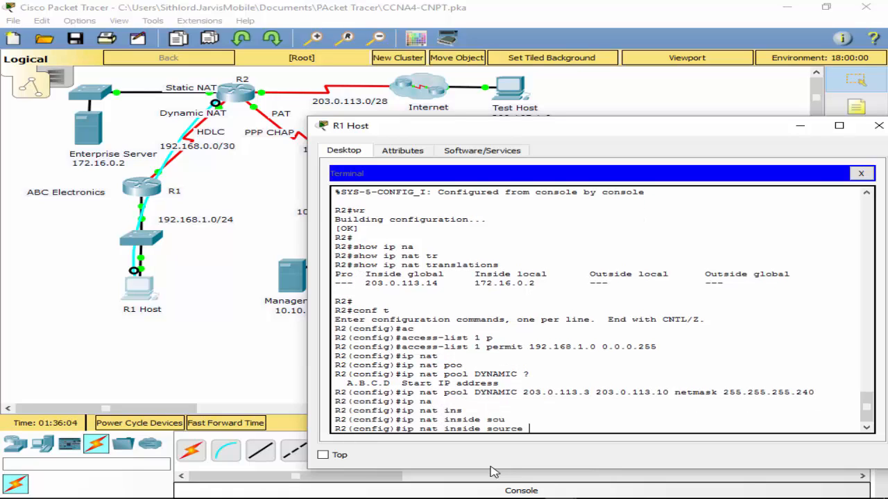
type("1i")
key("Tab")
type("1")
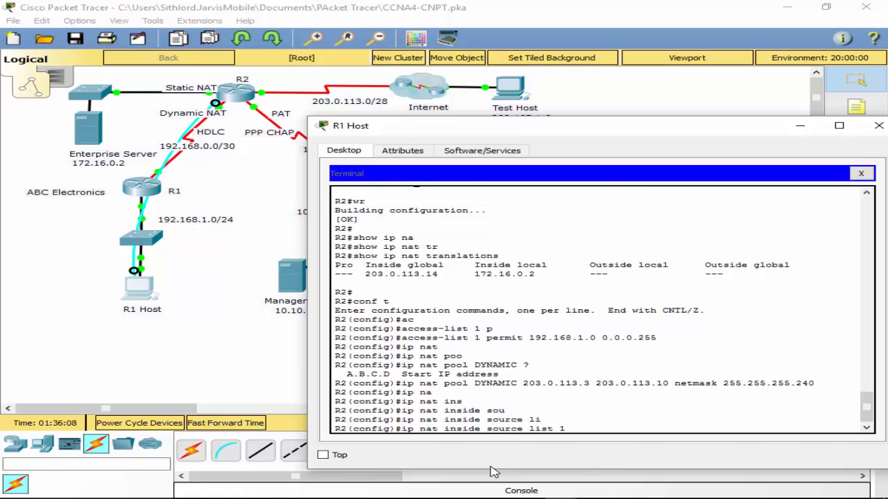
type(" ?po")
- Bind access list 1 to the DYNAMIC pool in the inside source rule, checking the remaining options and leaving out overload
key("Tab")
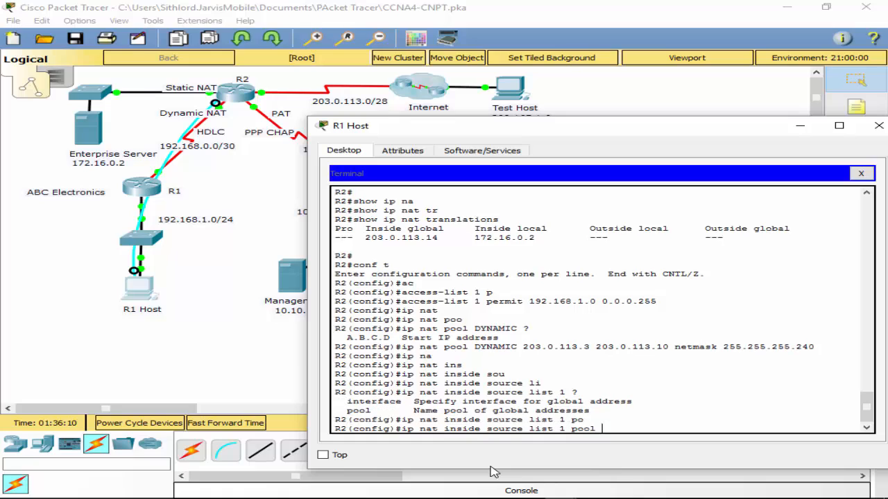
type("DYNAMIC ?")
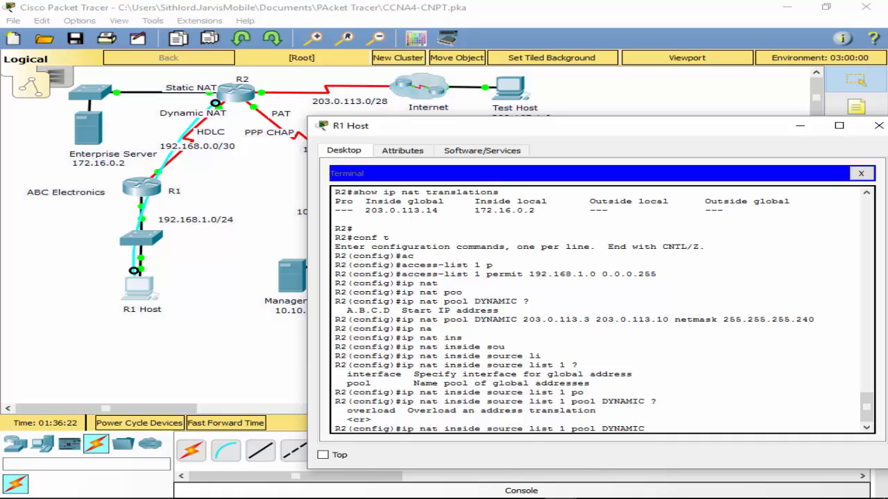
key("Return")
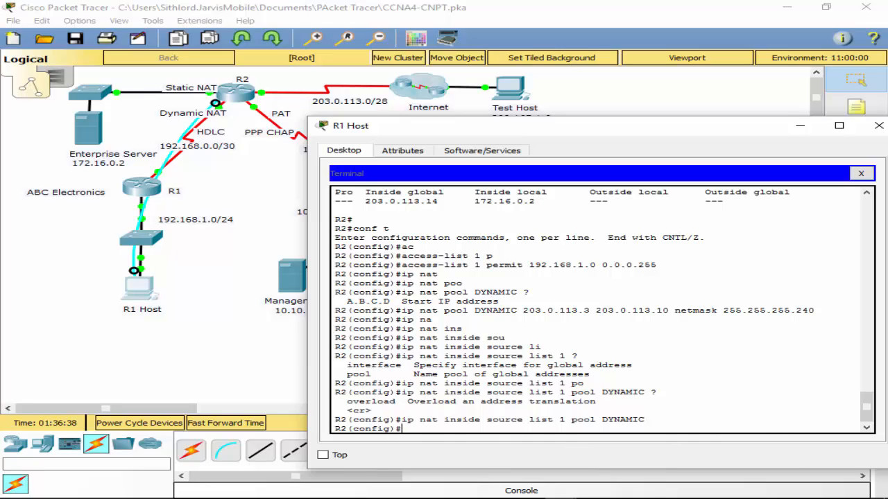
- Check R2's link towards R1 in the topology and configure interface s0/0/0 on R2 as a NAT inside interface
left_click(259, 212)
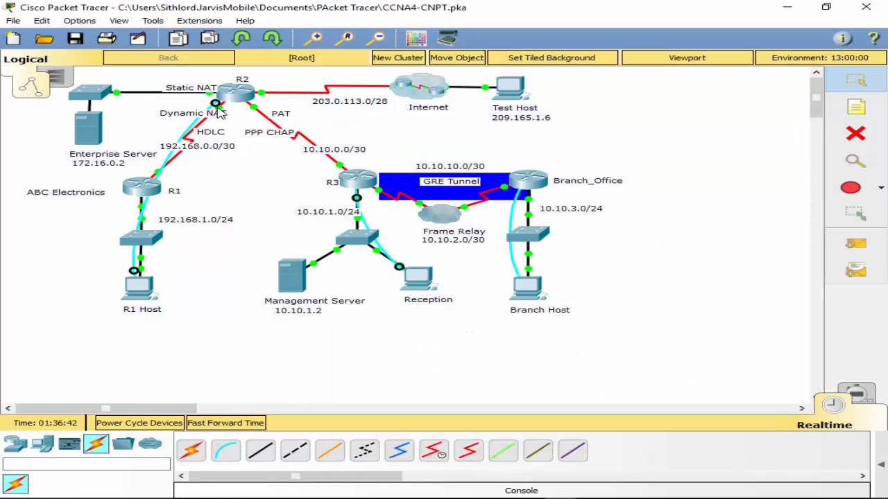
mouse_move(221, 114)
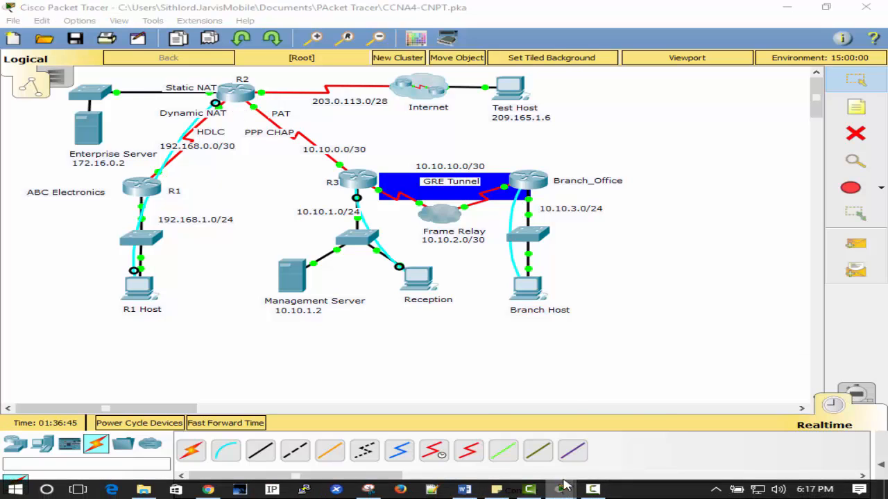
mouse_move(560, 489)
left_click(672, 432)
type("ig)#")
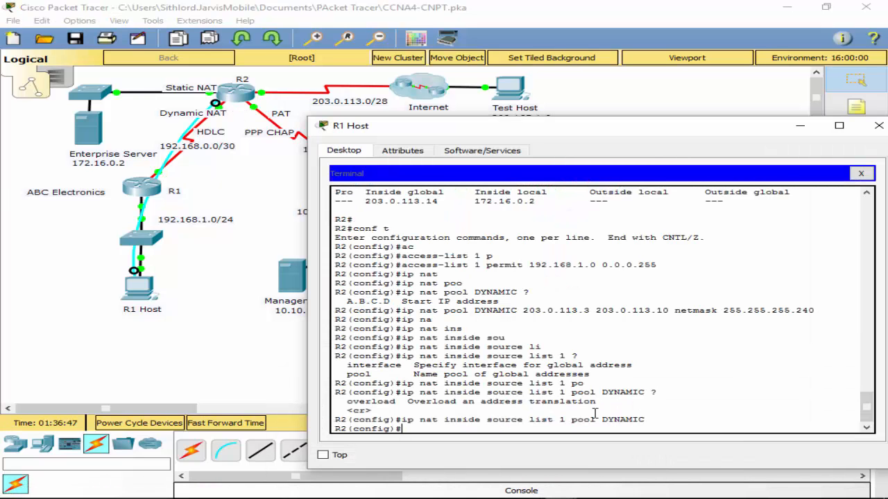
type("nt s0/0/0")
key("Return")
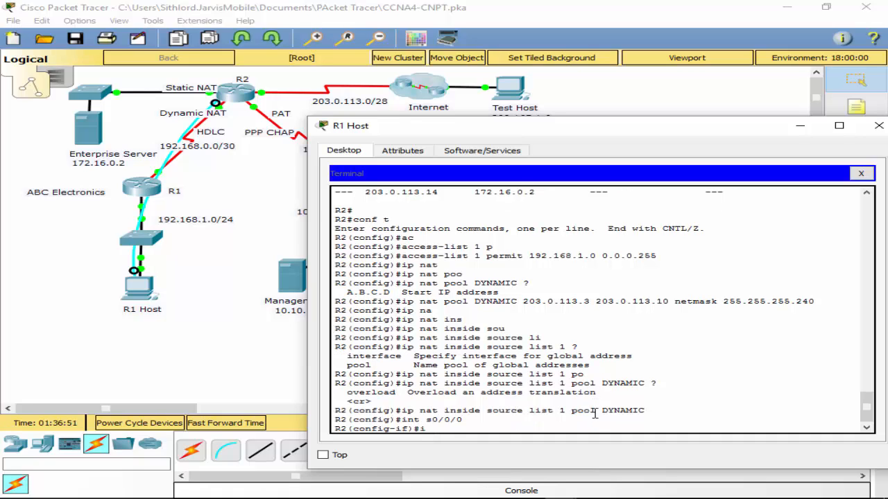
type("ip na")
key("Tab")
type("in")
key("Tab")
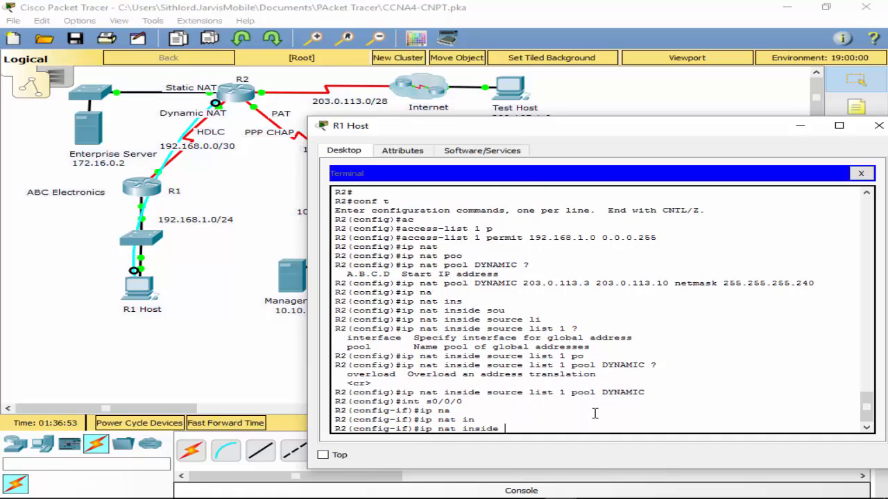
key("Return")
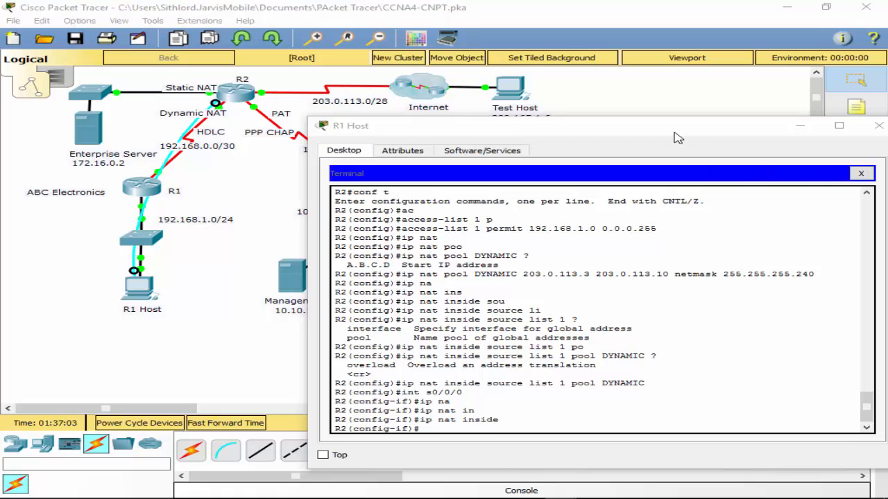
- Review the networks behind R3 and Branch_Office in the topology and return R2 to global configuration mode
left_click_drag(676, 131, 702, 380)
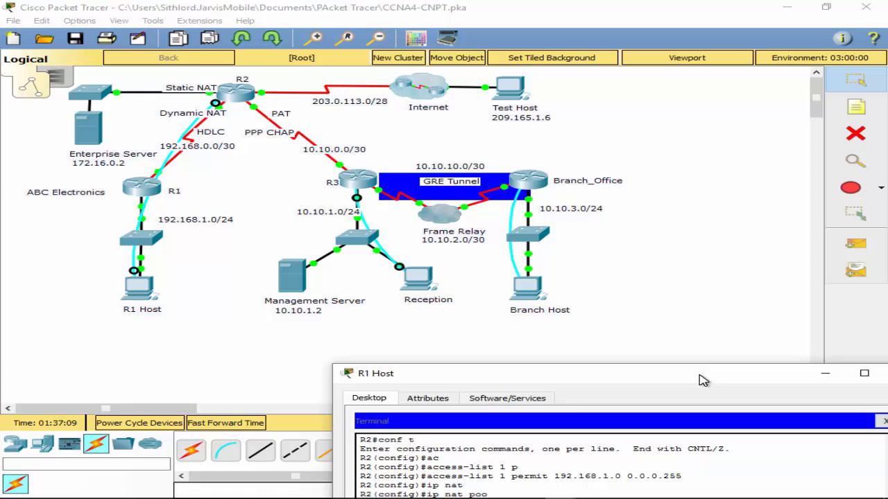
left_click_drag(701, 380, 645, 318)
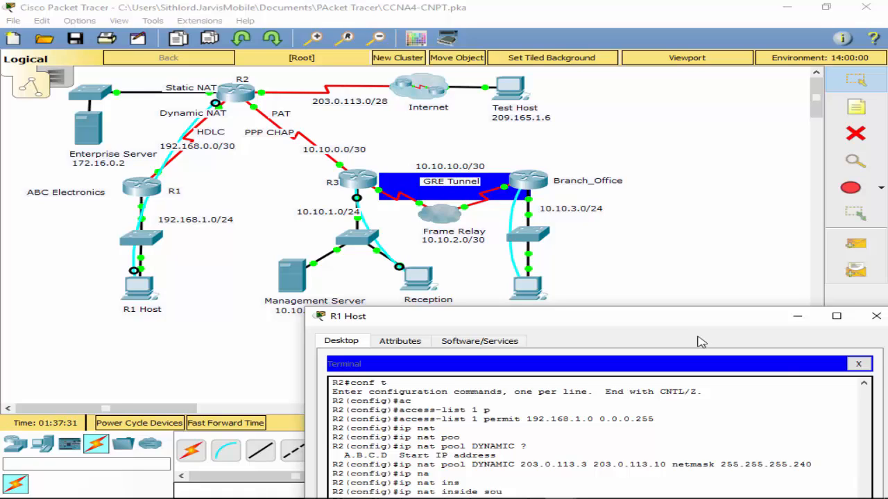
left_click_drag(686, 319, 684, 285)
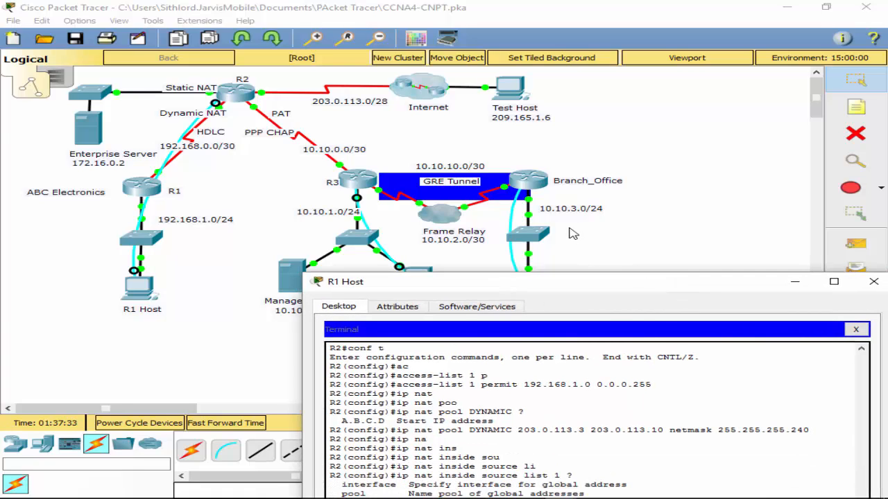
left_click_drag(484, 283, 445, 92)
type("exit")
key("Return")
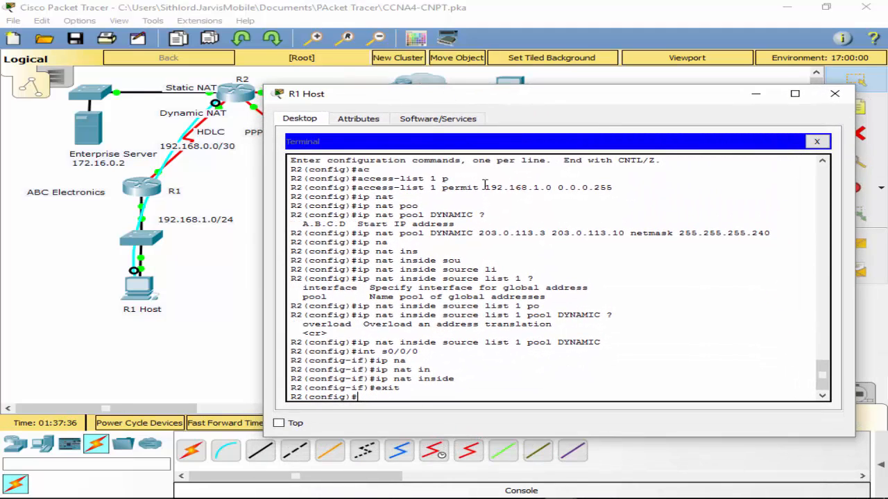
- Create access list 2 on R2 permitting 10.10.3.0 with wildcard mask 0.0.0.255
type("ac")
key("Tab")
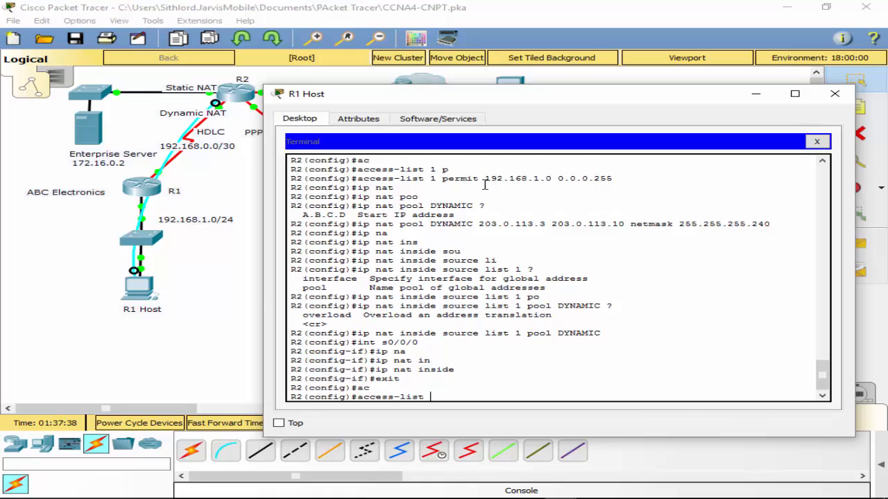
type("2 per")
key("Tab")
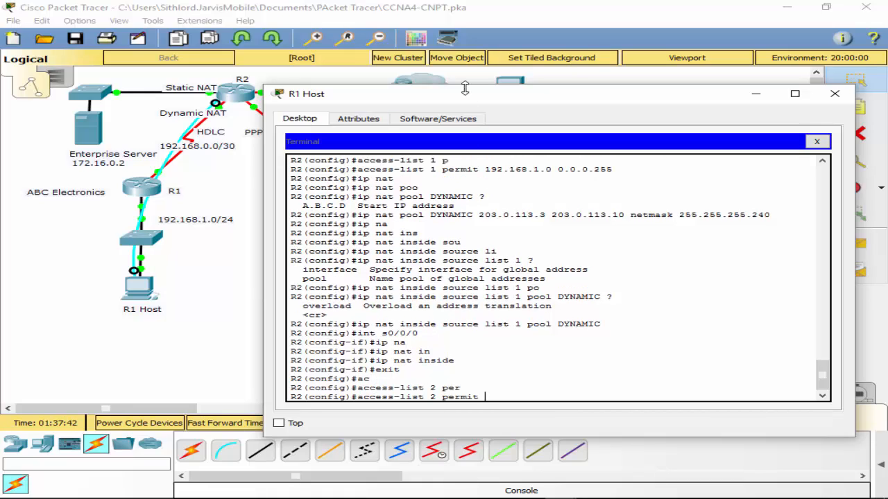
left_click_drag(466, 97, 152, 79)
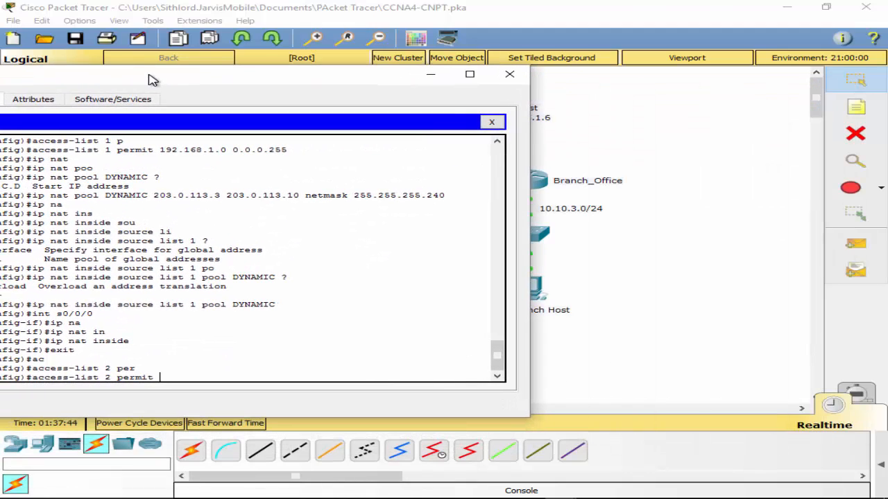
type("10.10.3.0 0.0.0.255")
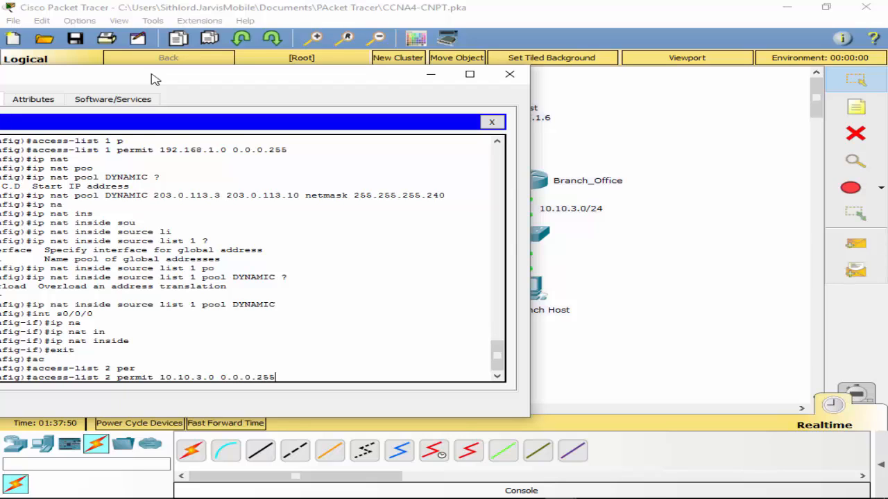
key("Return")
- Add an entry to access list 2 on R2 permitting 10.10.1.0 with wildcard mask 0.0.0.255
key("Up")
key("BackSpace")
key("BackSpace")
key("BackSpace")
key("BackSpace")
key("BackSpace")
key("BackSpace")
key("BackSpace")
key("BackSpace")
key("BackSpace")
key("BackSpace")
key("BackSpace")
key("BackSpace")
key("BackSpace")
key("BackSpace")
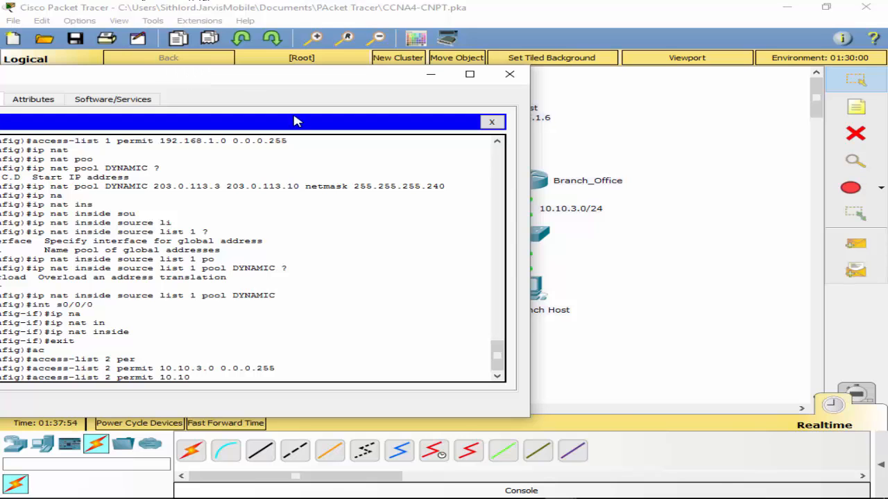
left_click_drag(154, 75, 390, 71)
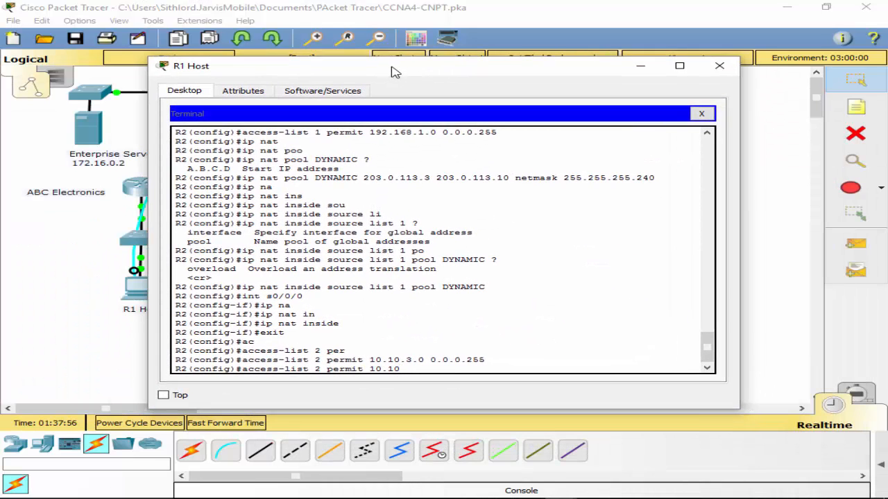
type(".1.0 0.0.0.255")
left_click_drag(398, 70, 447, 32)
key("Return")
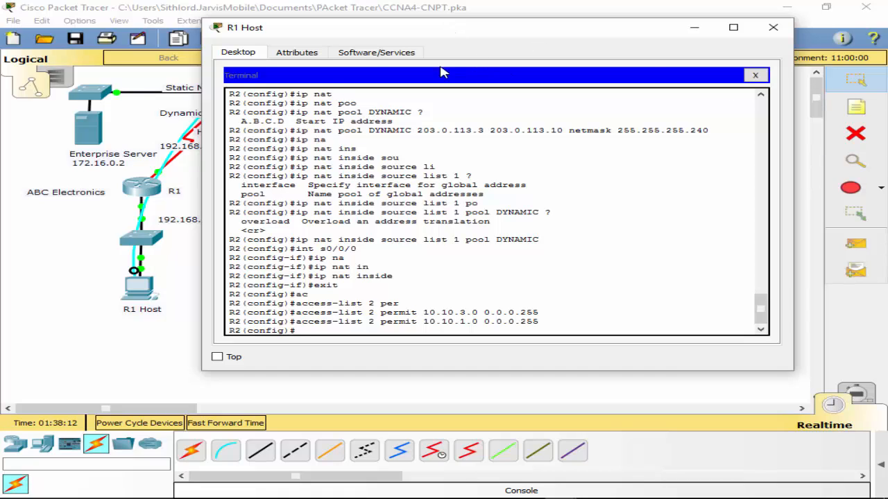
- Begin an inside source NAT rule on R2 that uses access list 2
type("p na")
key("Tab")
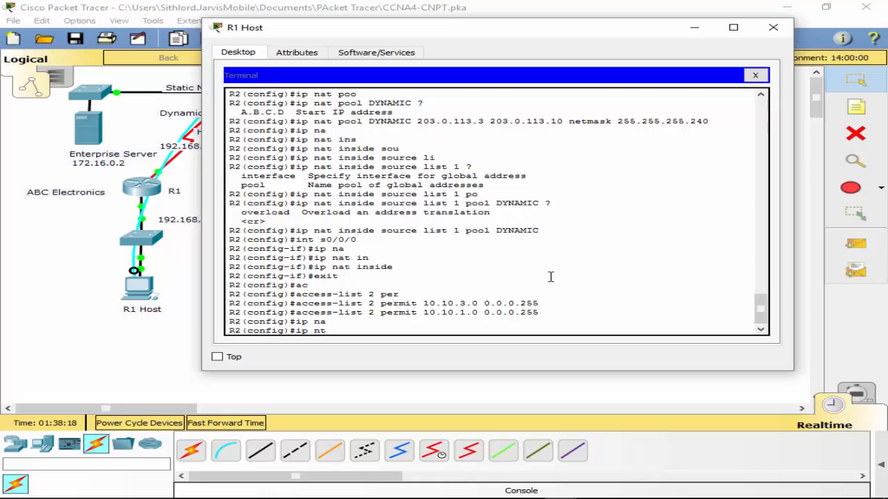
key("BackSpace")
type("at")
key("Tab")
type("in")
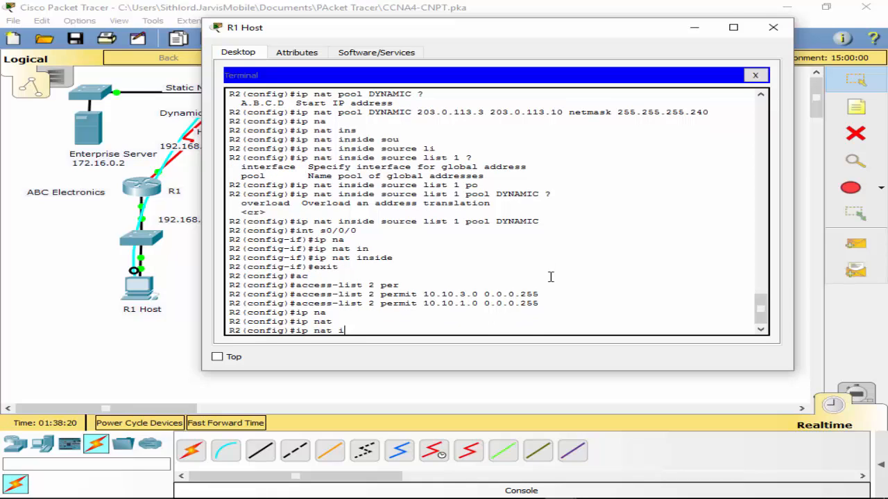
key("Tab")
type("sou")
key("Tab")
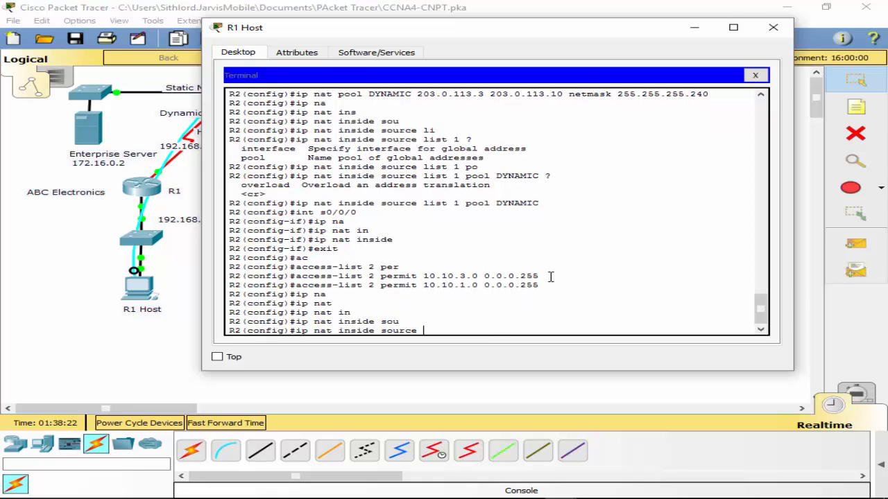
type("li")
key("Tab")
type("2 ")
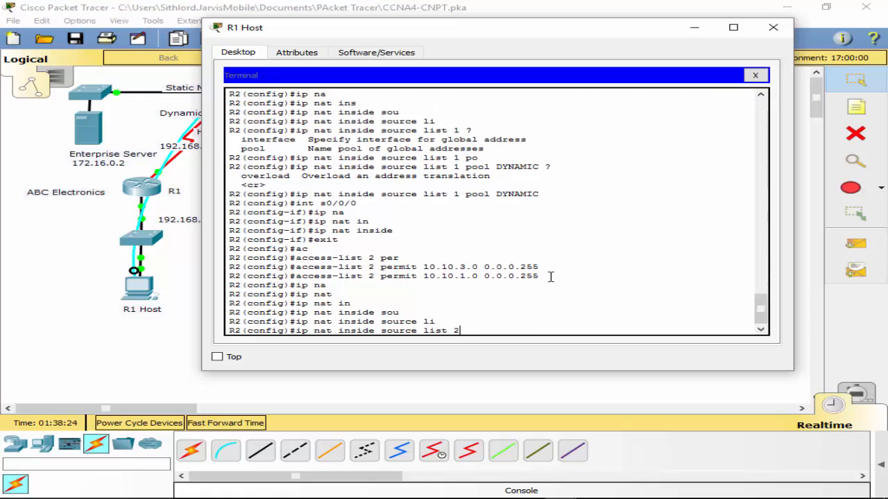
type("in")
- Check R2's Internet-facing port in the topology and complete the access list 2 rule with interface s0/1/0 and overload
key("Tab")
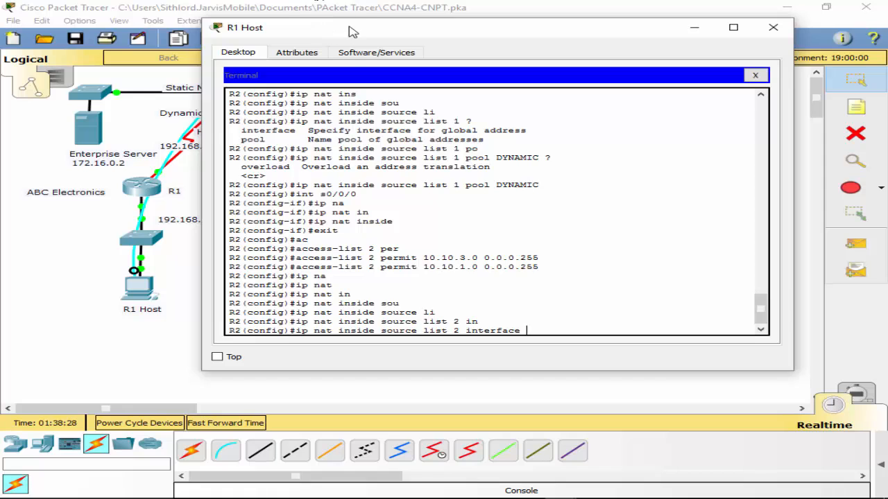
left_click_drag(349, 28, 334, 139)
left_click(275, 74)
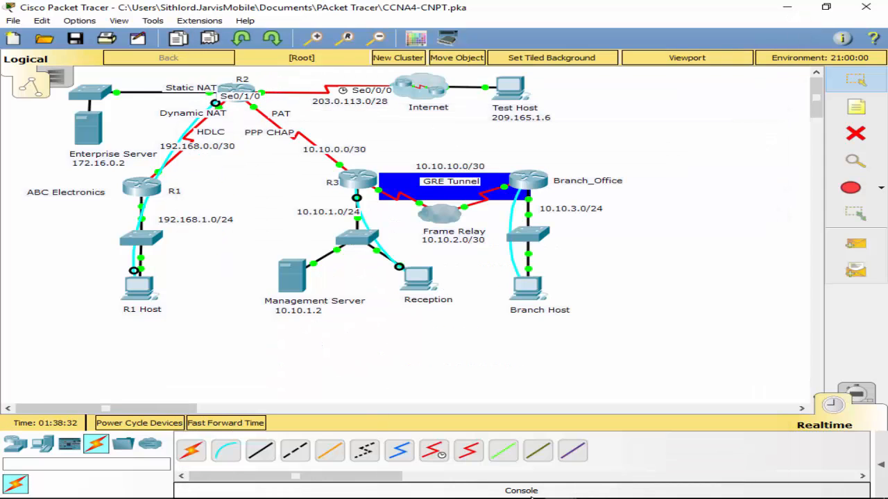
left_click(152, 287)
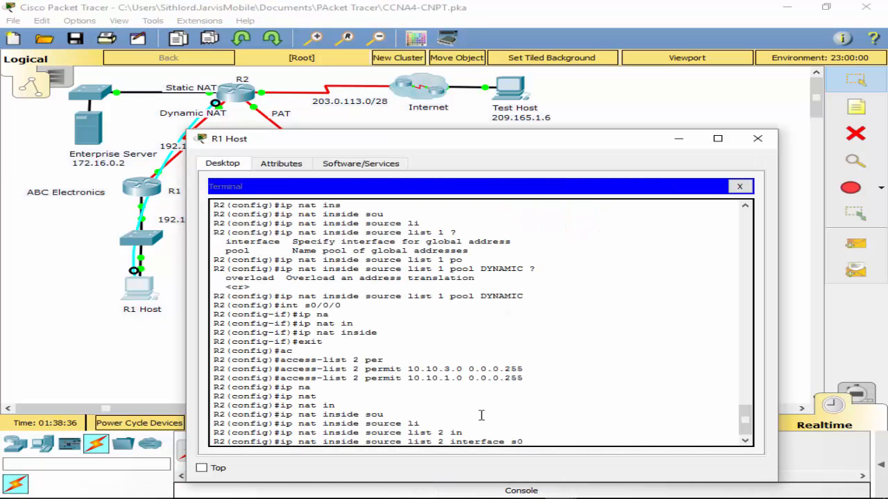
type("1/0 o")
key("Tab")
key("Return")
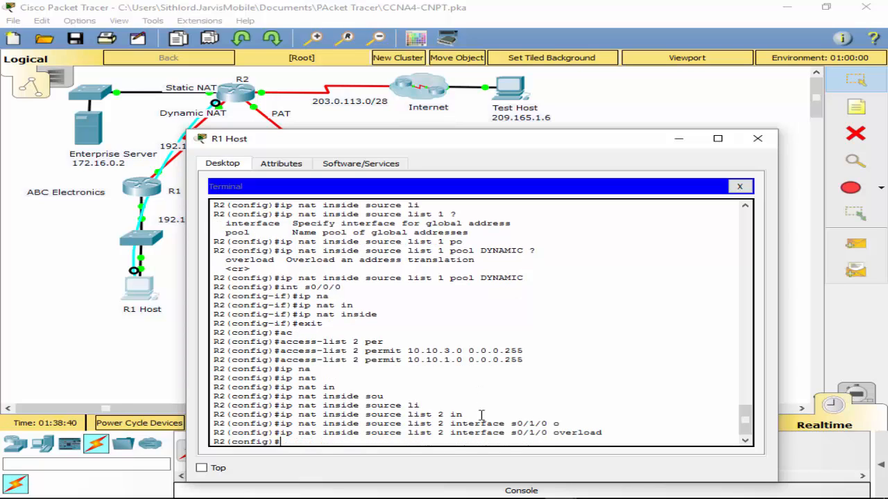
- Leave configuration mode on R2 and end its console session
type("exit")
key("Return")
type("exit")
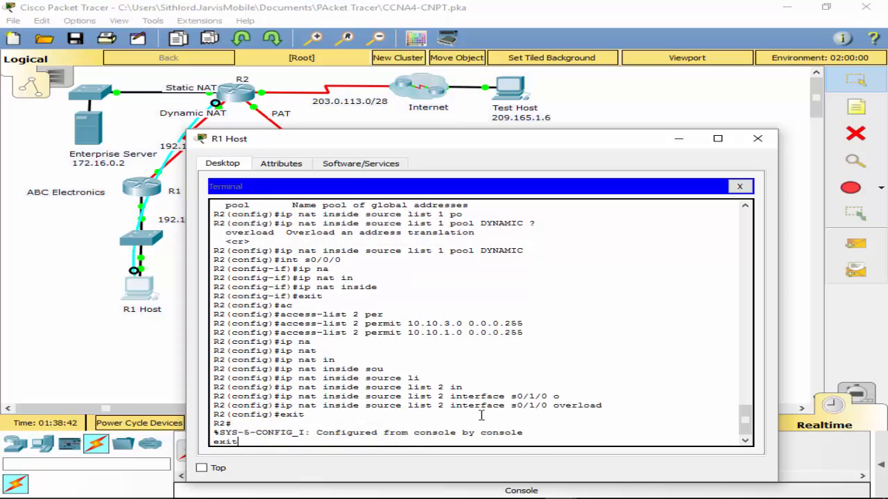
key("Return")
key("Return")
- Enter privileged mode on R2 with the enable password and save the running configuration
type("en")
key("Return")
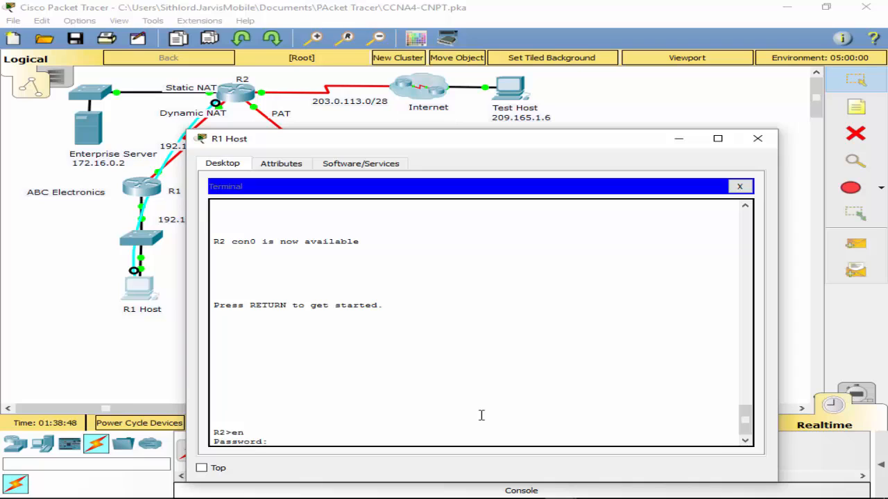
key("Return")
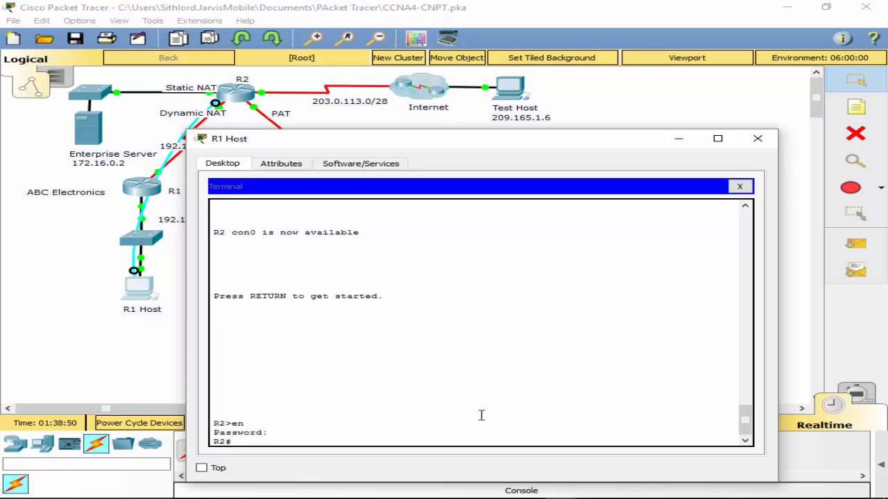
type("wr")
key("Return")
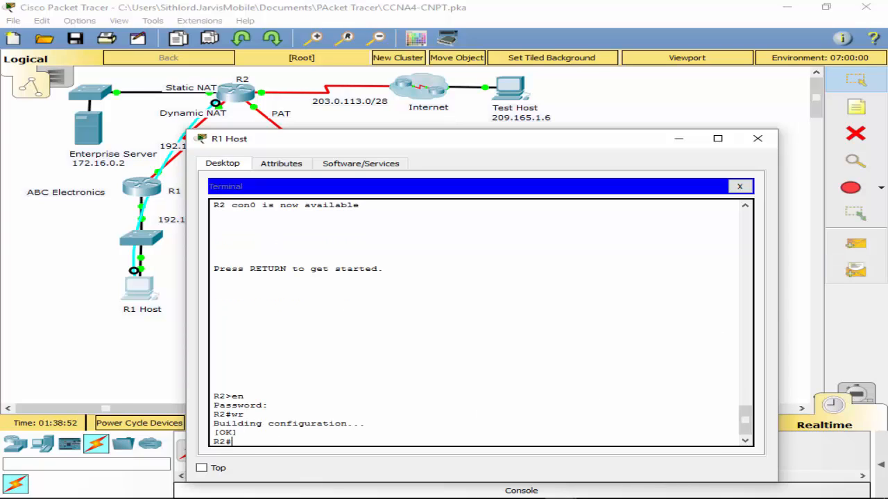
- Return to the R2 terminal session and enter global configuration mode
key("alt+Tab")
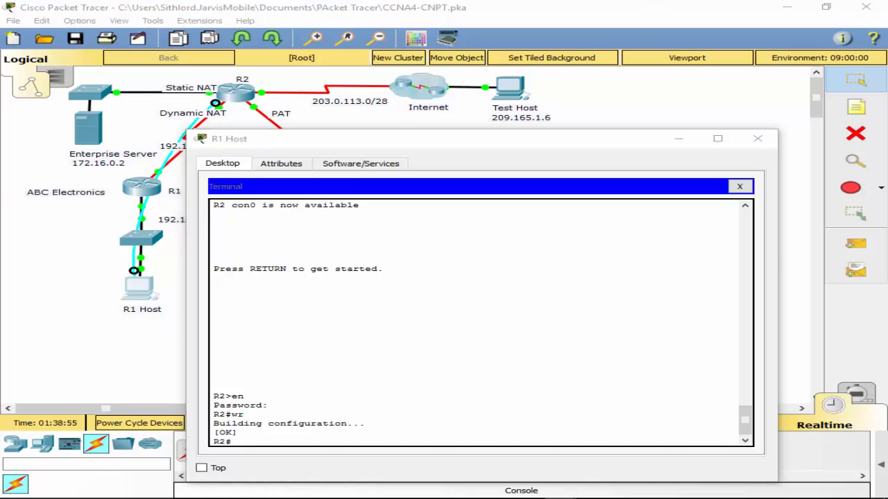
left_click(366, 433)
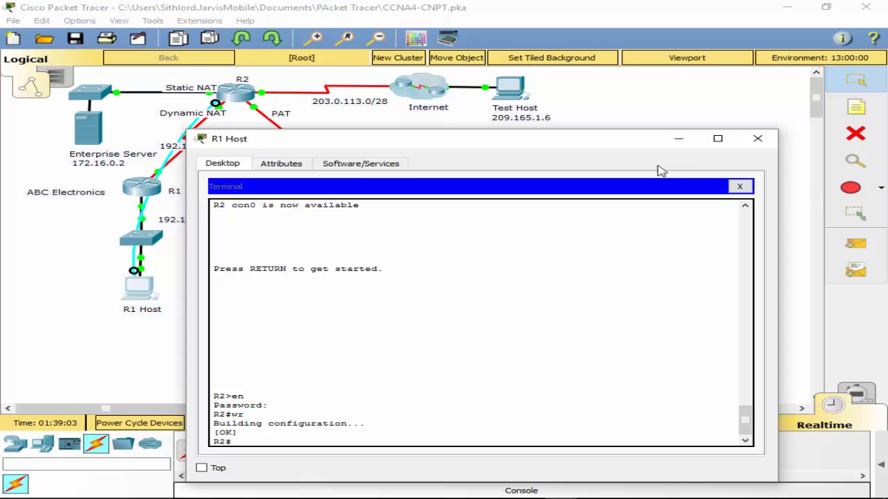
left_click_drag(623, 149, 642, 104)
left_click(473, 389)
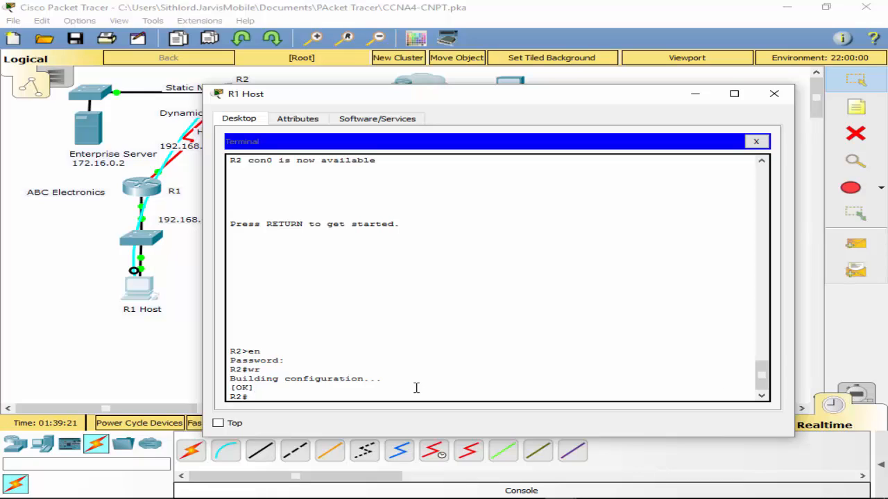
type("conf t")
key("Return")
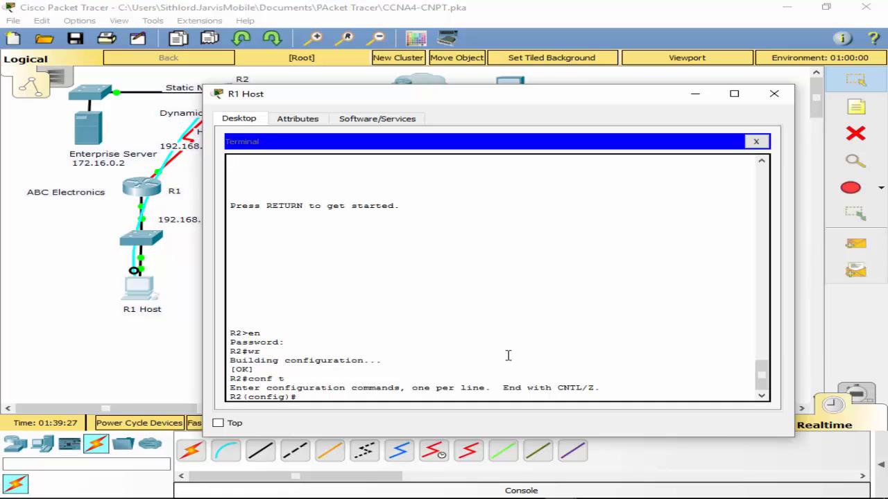
- Add a default static route on R2, 0.0.0.0 0.0.0.0, that exits through interface s0/1/0
type("ip rou")
key("Tab")
type("0.")
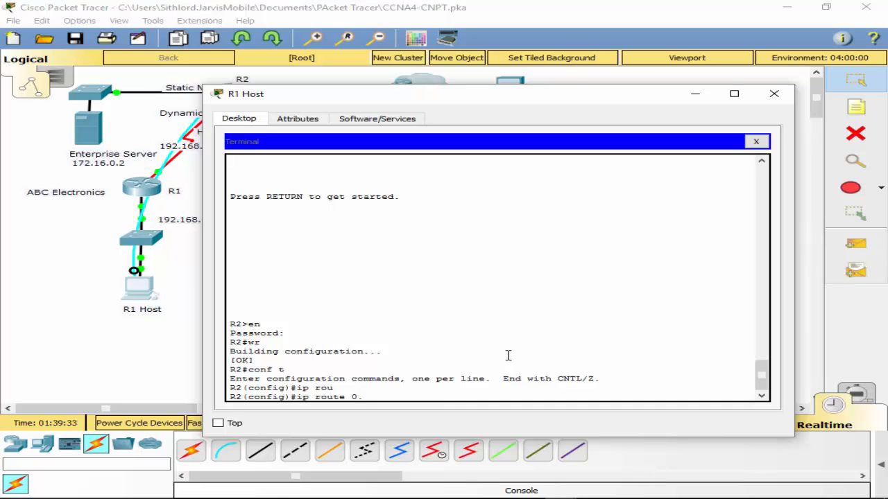
type("/0.0 0.0.0.0 s0/1/0")
key("Return")
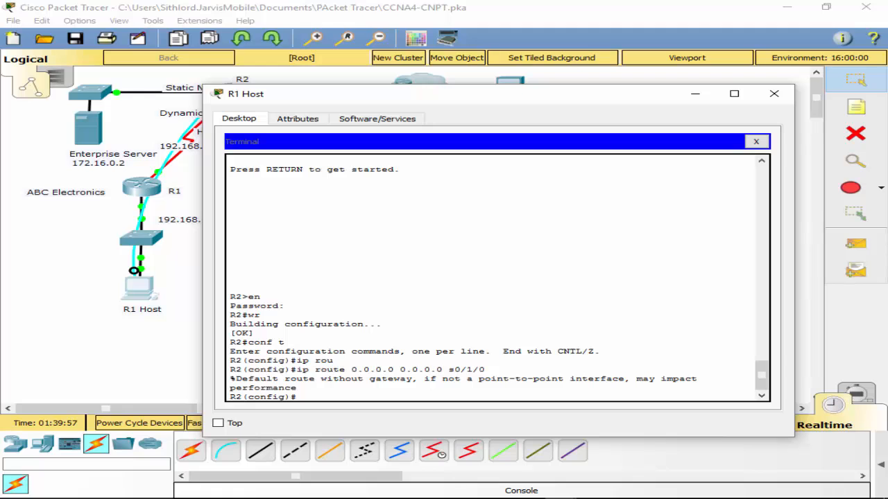
- Start EIGRP process 1 on R2 and disable automatic summarization
left_click_drag(409, 103, 478, 117)
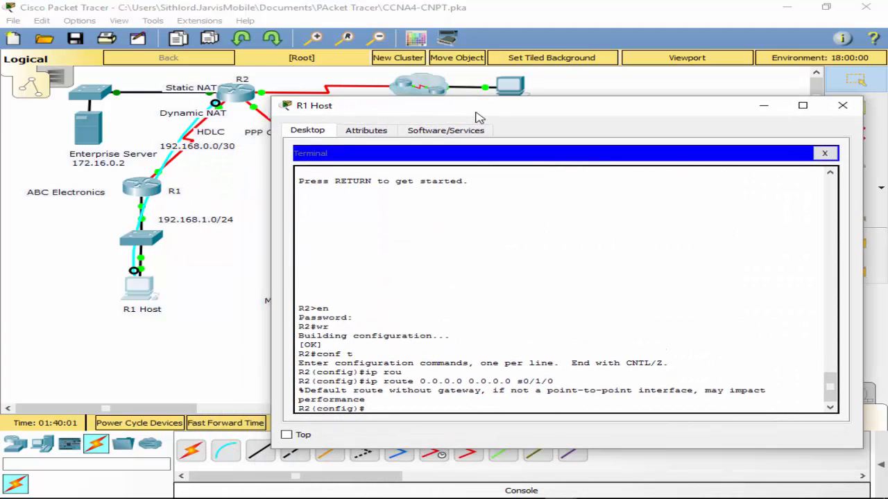
type("ei")
key("Tab")
type("g")
key("Tab")
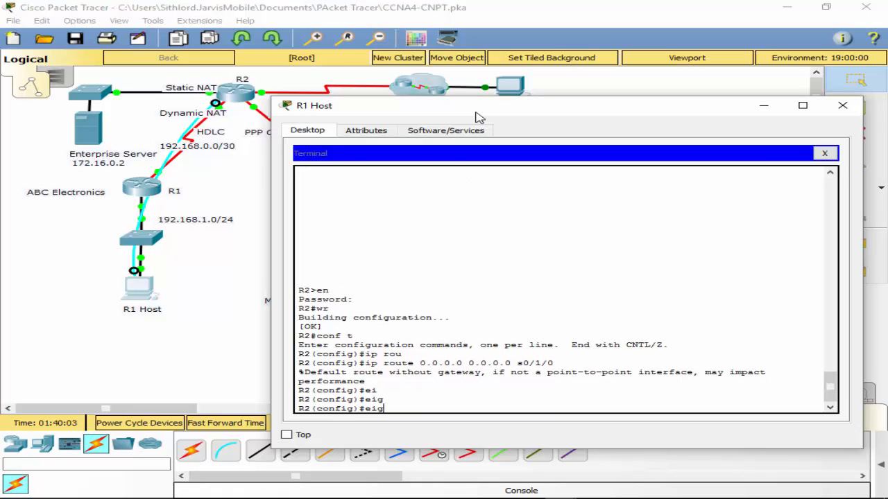
key("BackSpace")
key("BackSpace")
key("BackSpace")
type("rou")
key("Tab")
type("ei")
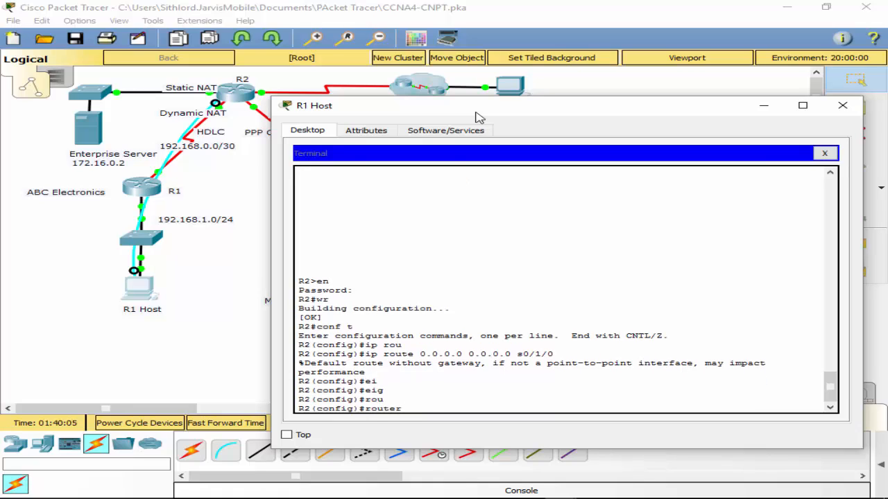
key("Tab")
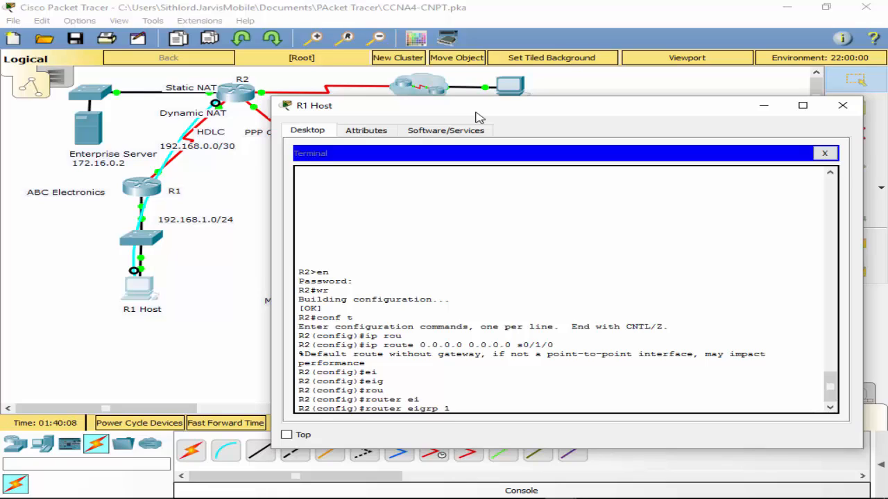
key("Return")
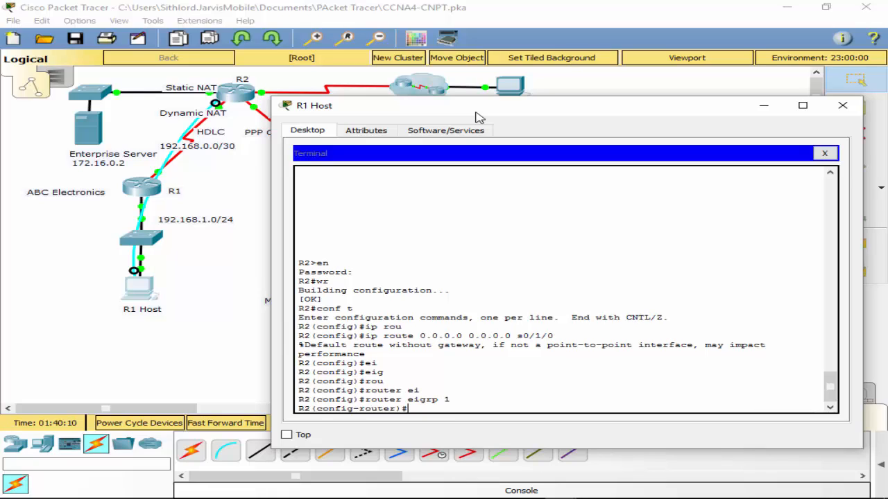
type("no au")
key("Tab")
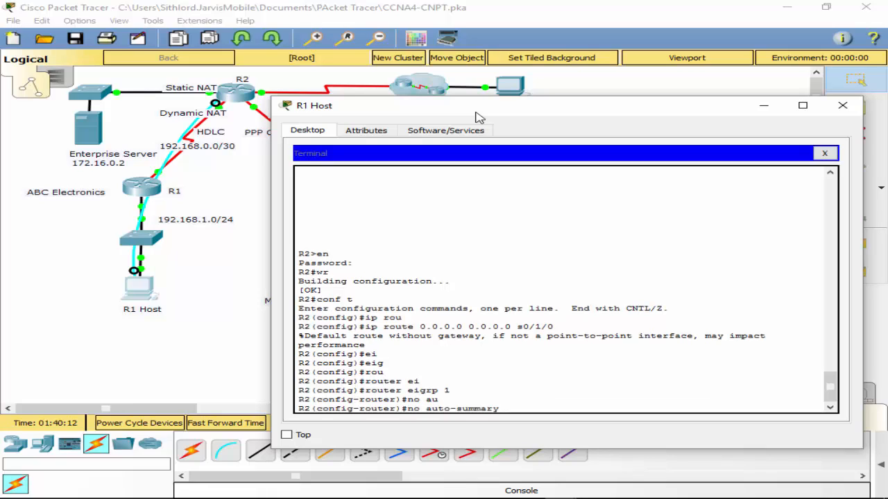
key("Return")
- List R2's directly connected routes from within router configuration mode
type("do sh i")
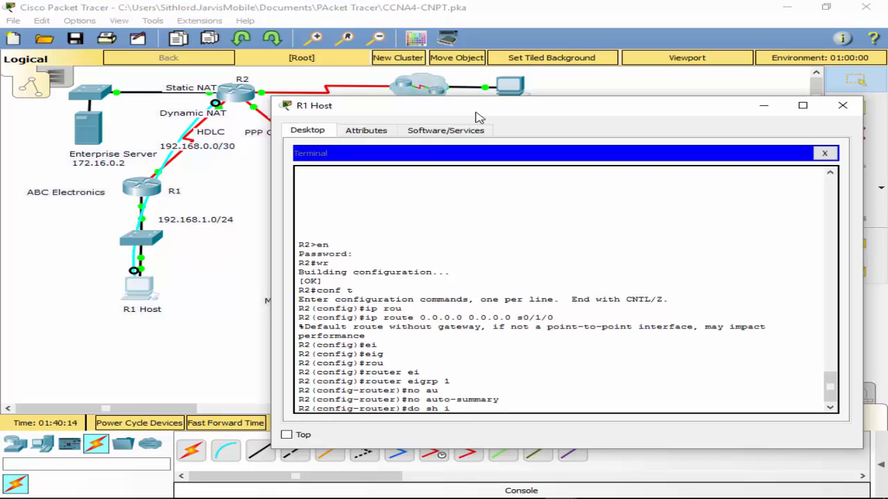
type("p route")
type(" con")
key("Return")
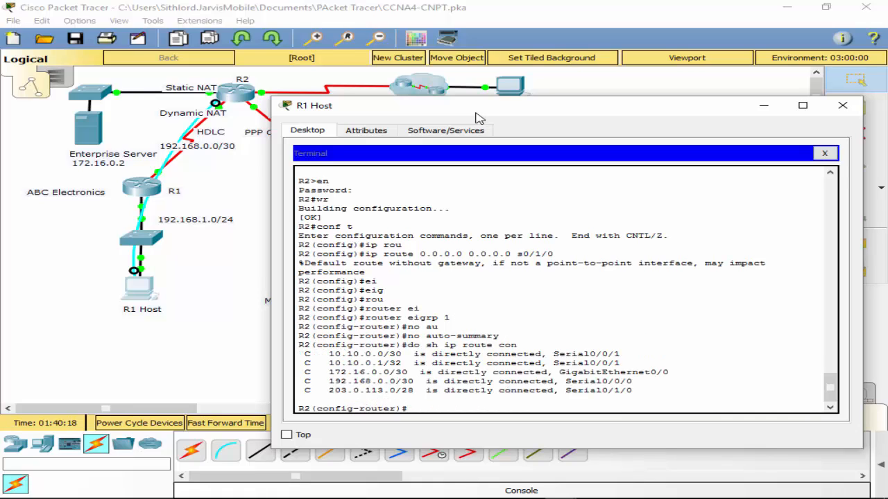
- Advertise network 10.10.0.0 with wildcard mask 0.0.0.3 in R2's EIGRP process
type("network 10.10.0.")
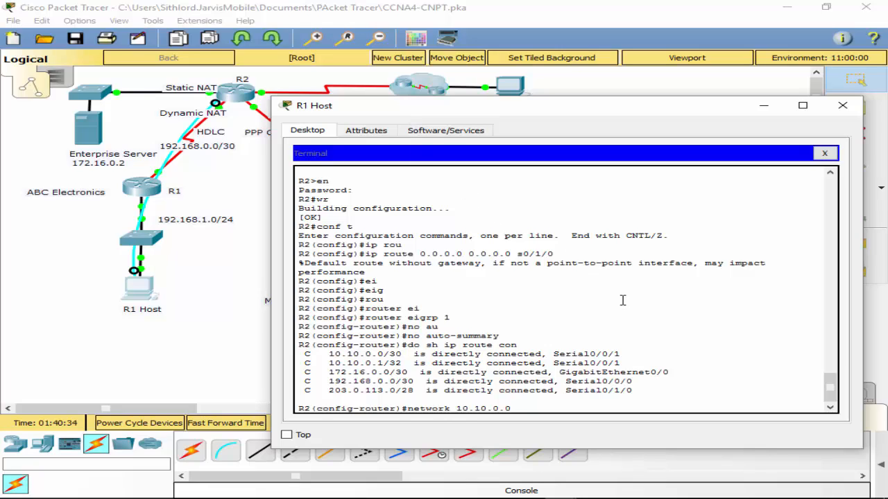
type("0.0.0.3")
key("Return")
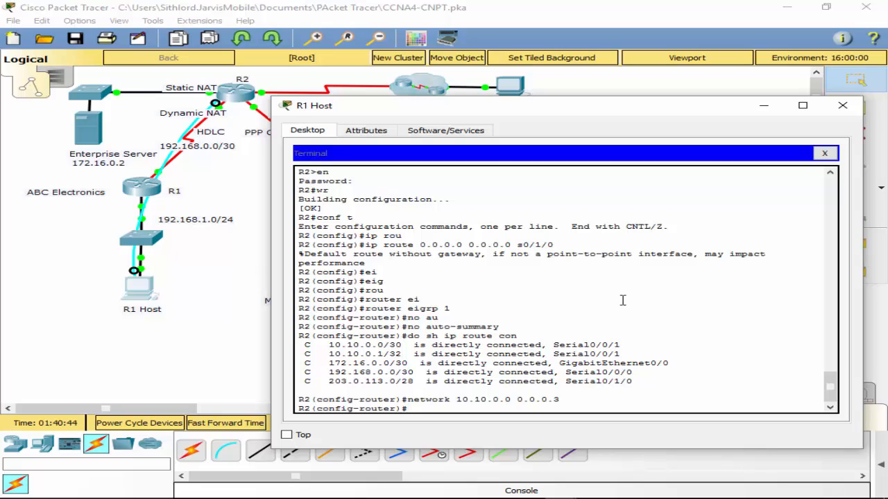
- Advertise network 172.16.0.0 with wildcard mask 0.0.0.3 in R2's EIGRP process
key("Up")
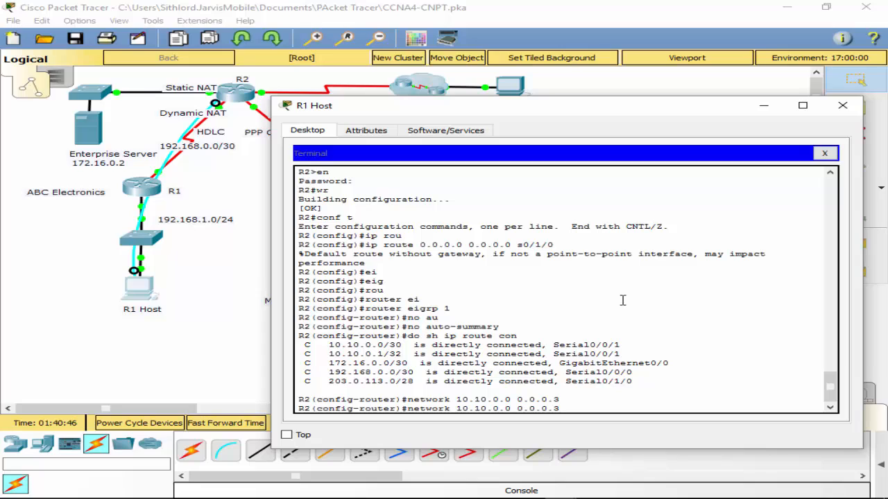
key("BackSpace")
key("BackSpace")
key("BackSpace")
key("BackSpace")
key("BackSpace")
key("BackSpace")
key("BackSpace")
key("BackSpace")
type("72.16.0.0")
key("Return")
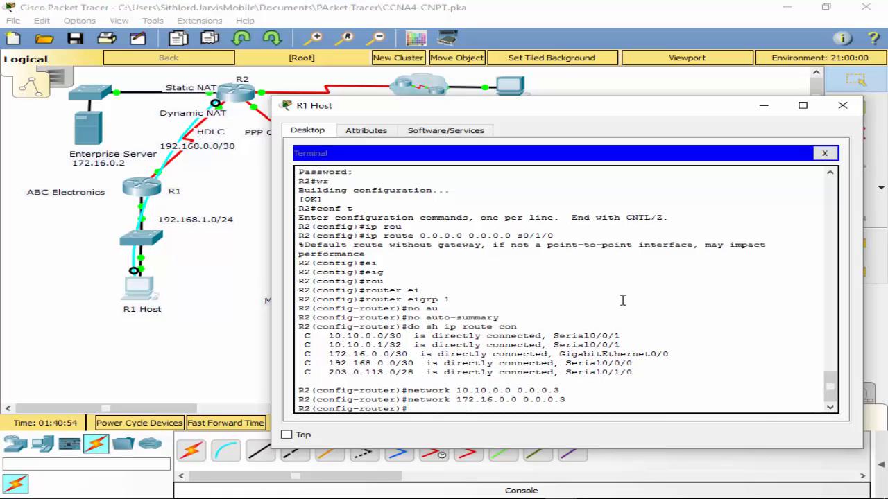
- Advertise network 192.168.0.0 with wildcard mask 0.0.0.3 in R2's EIGRP process
key("Up")
key("Left")
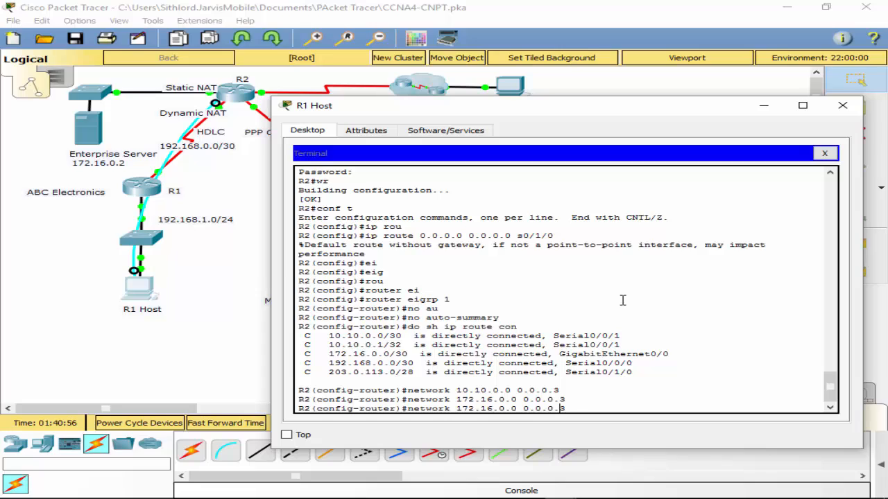
key("Left")
key("Left")
key("Left")
key("BackSpace")
key("BackSpace")
type("92")
key("Right")
key("Right")
key("Right")
key("Right")
type("8")
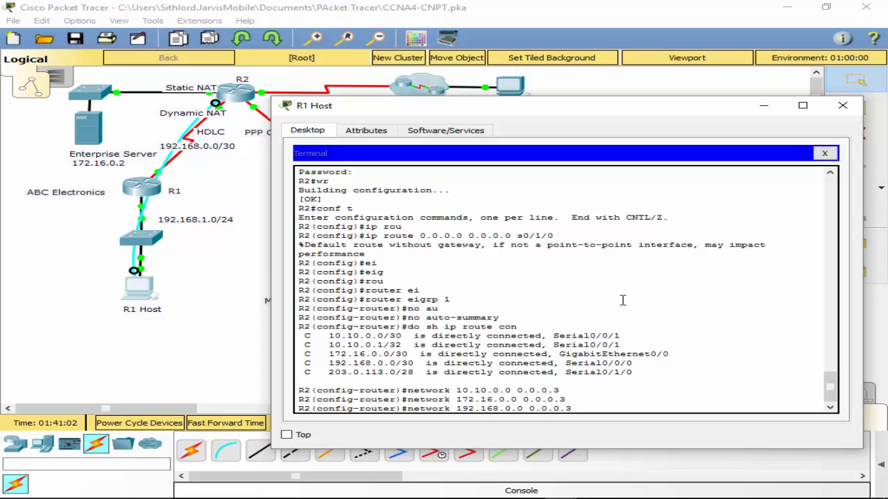
key("Return")
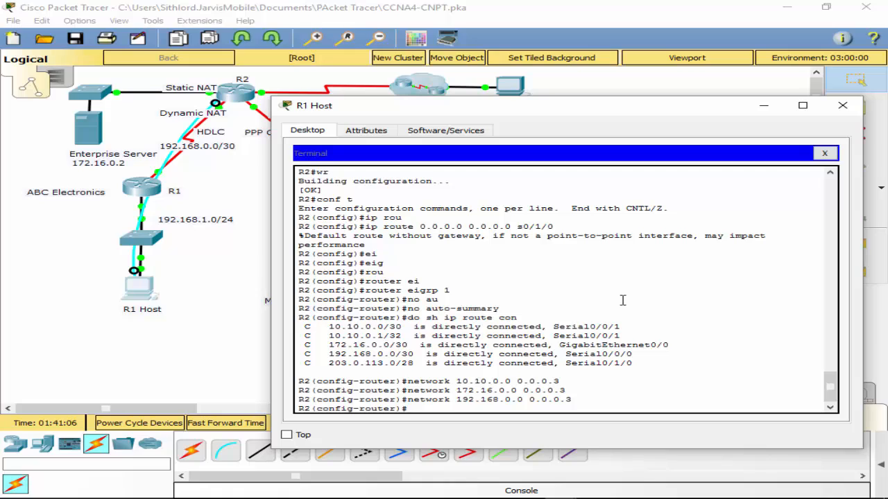
- Make R2's interface g0/0 passive for EIGRP
type("pas")
key("Tab")
type("in")
key("Tab")
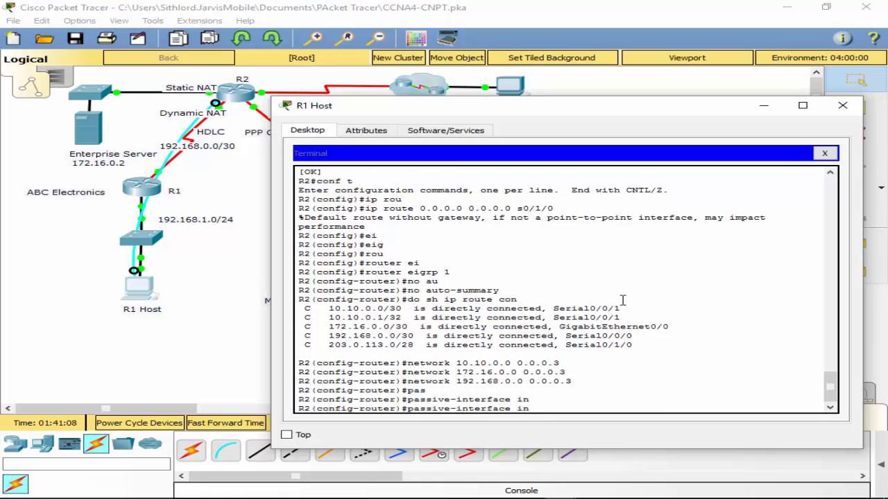
type("g0")
key("BackSpace")
key("BackSpace")
key("BackSpace")
key("BackSpace")
type("g0/0")
key("Return")
- Leave router and global configuration modes on R2 and save the running configuration
type("exit")
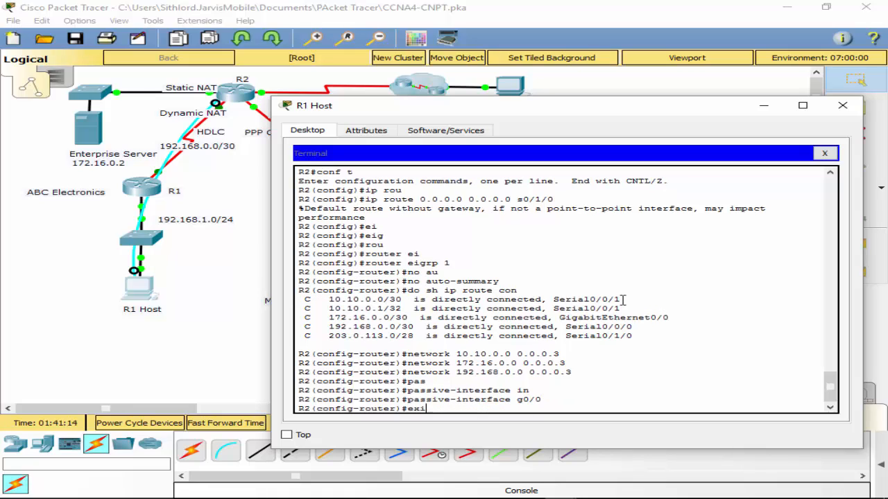
key("Return")
type("exit")
key("Return")
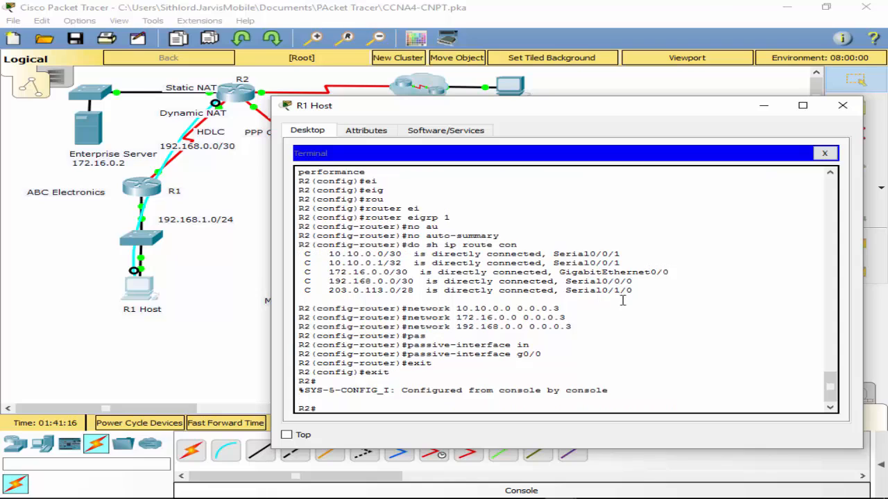
type("wr")
key("Return")
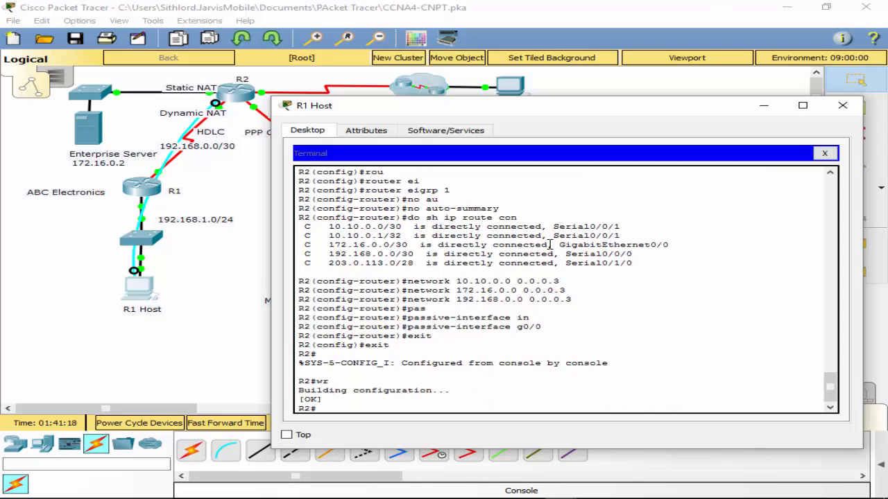
- Reopen EIGRP process 1 on R2 and redistribute static routes into it
type("conf t")
key("Return")
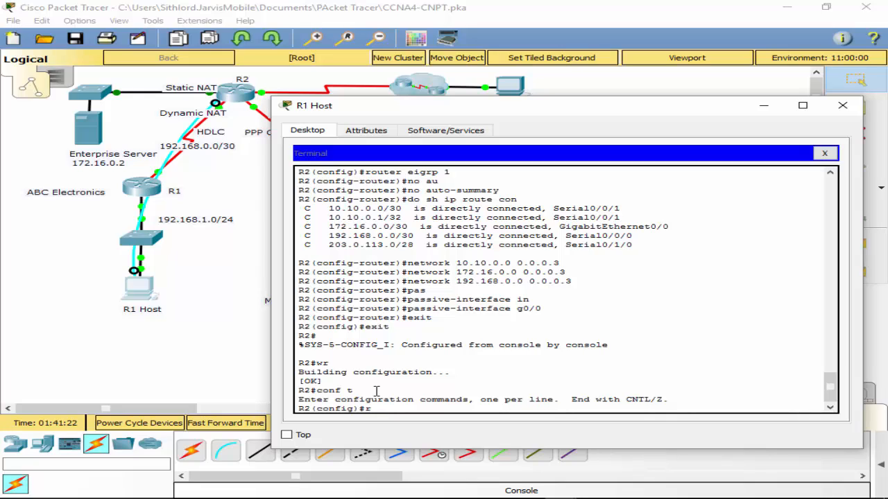
type("router ei")
key("Tab")
key("Return")
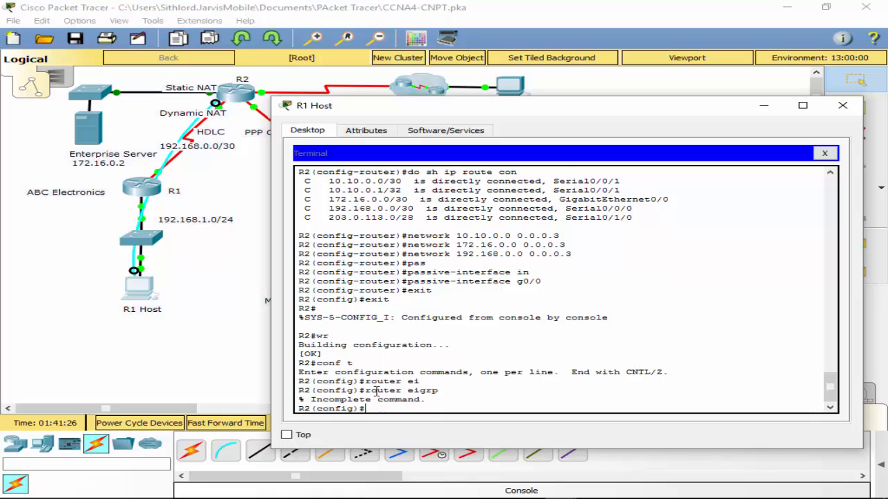
key("Up")
type("1")
key("Return")
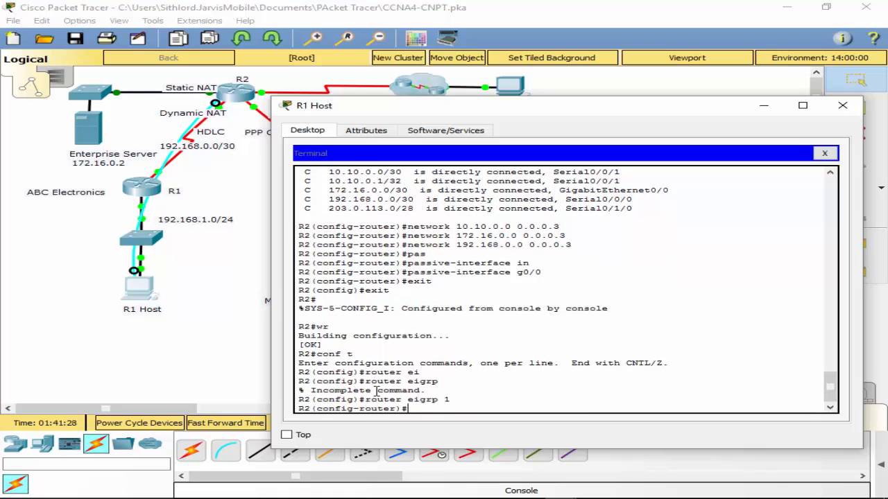
type("re")
key("Tab")
type("st")
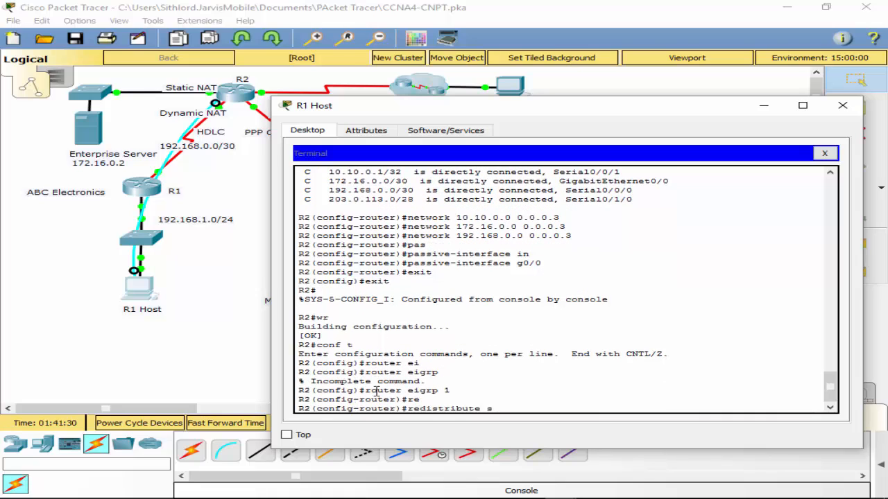
key("Tab")
key("Return")
- Exit R2's configuration modes and save the configuration with static route redistribution
type("exit")
key("Return")
type("exit")
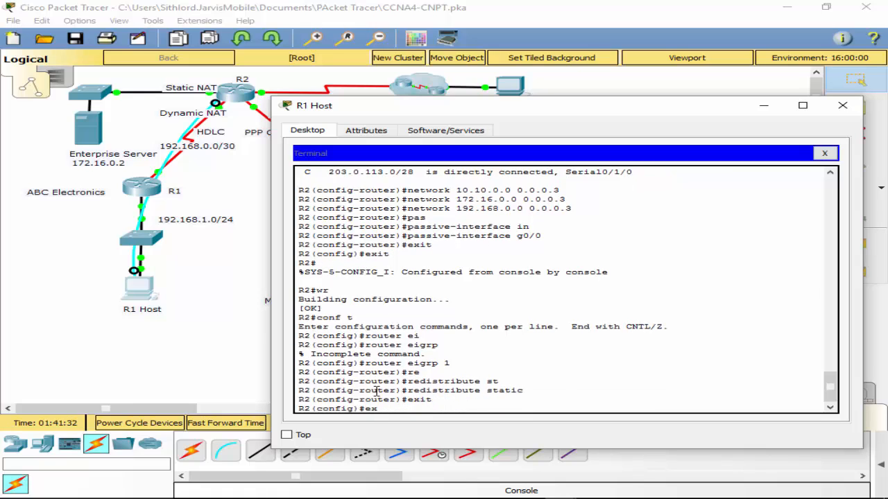
key("Return")
key("Return")
type("wr")
key("Return")
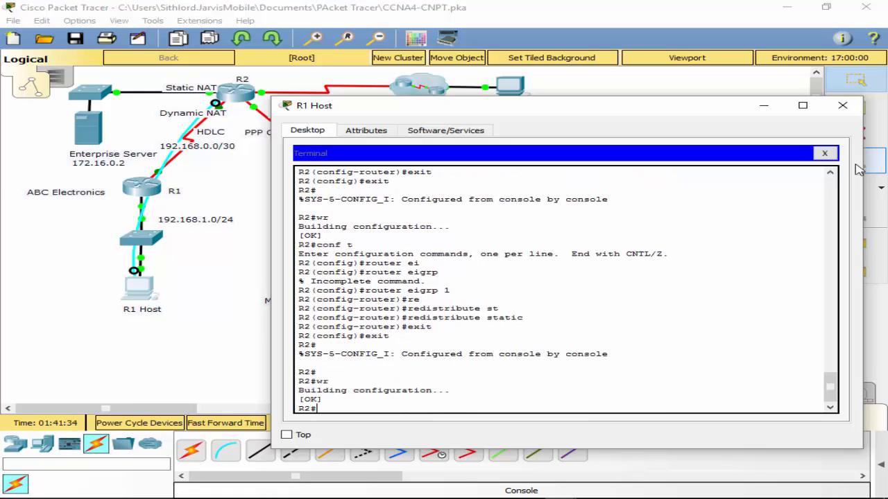
- Close R1 Host's terminal and move its console cable from R2 to R1's Console port
left_click(826, 153)
left_click(842, 106)
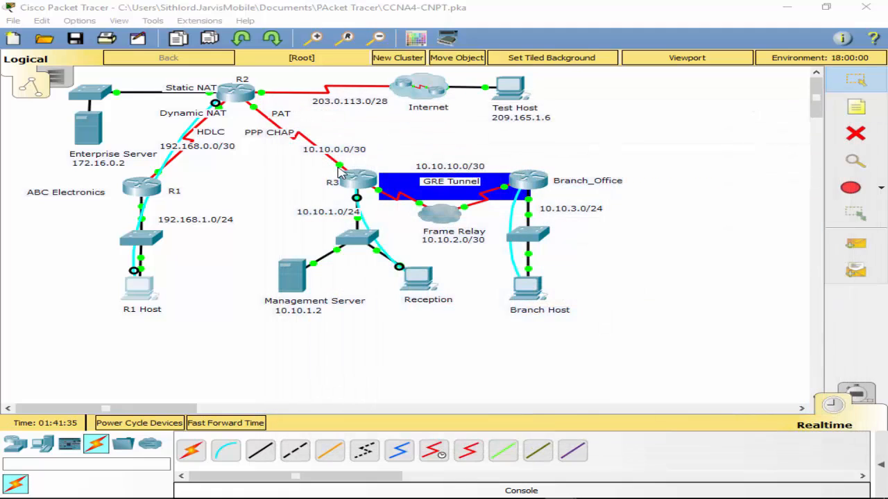
left_click_drag(148, 193, 156, 198)
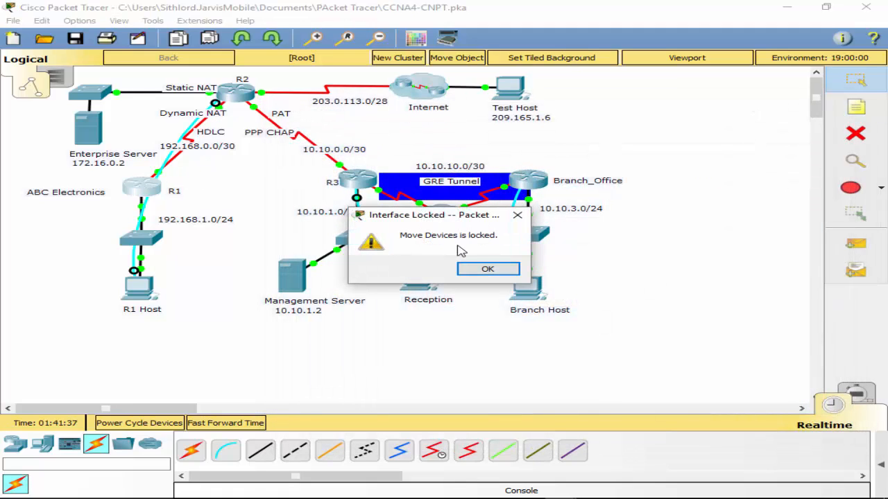
left_click(491, 266)
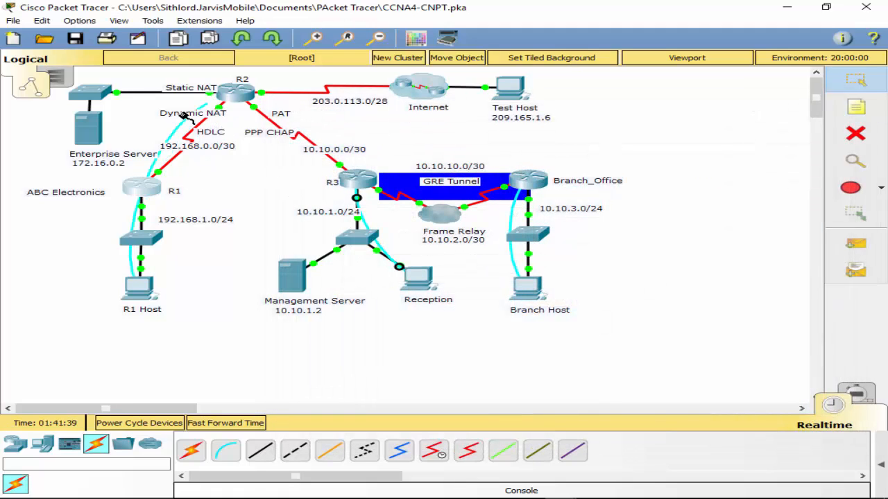
left_click(139, 193)
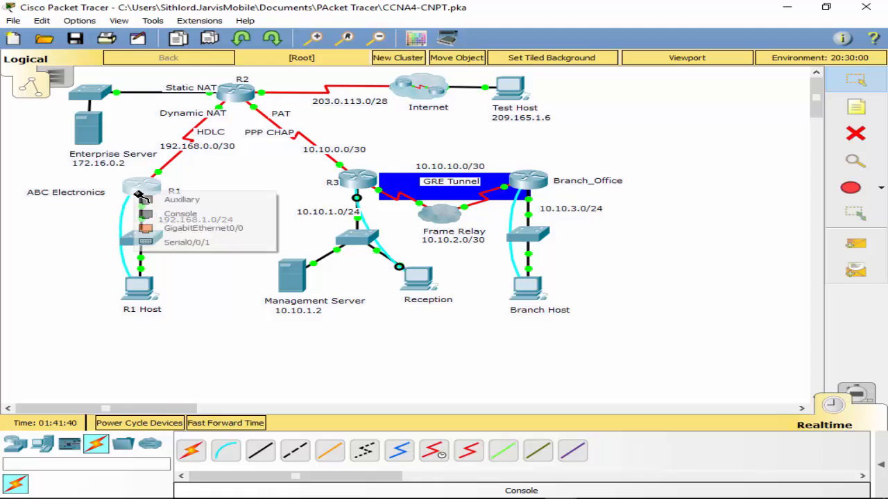
left_click(183, 214)
- Open a terminal session from R1 Host to R1 and enter global configuration mode
left_click(147, 292)
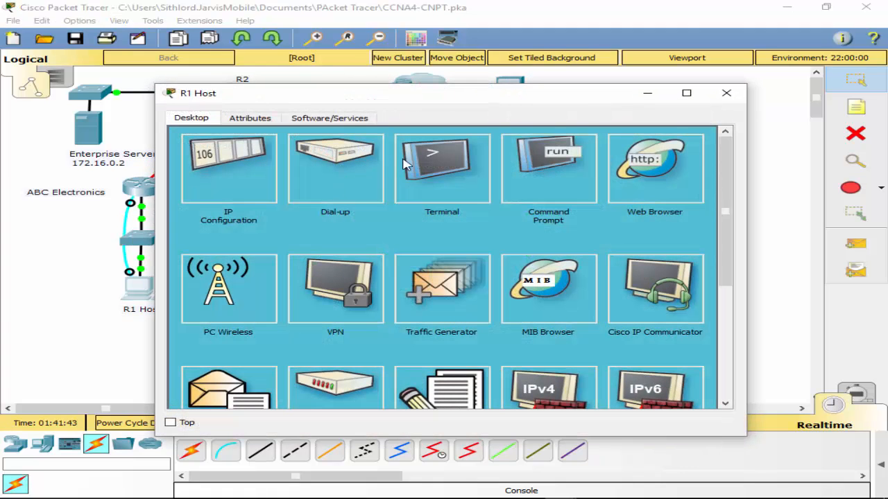
left_click(437, 161)
left_click(662, 262)
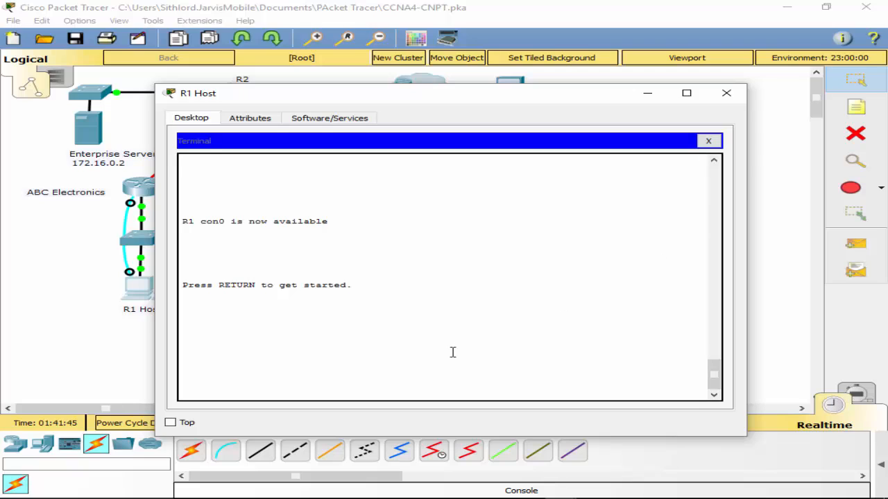
key("Return")
type("en")
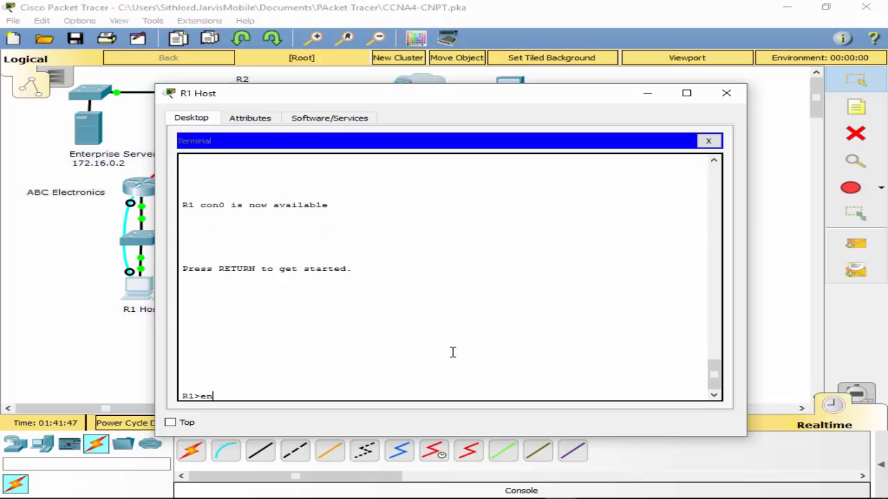
key("Return")
type("conf t")
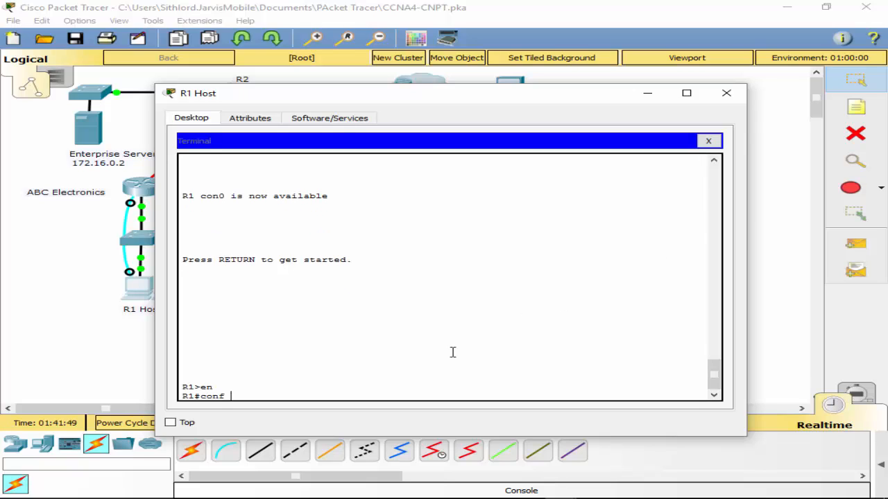
key("Return")
- Start EIGRP process 1 on R1 and disable automatic summarization
type("router ei")
key("Tab")
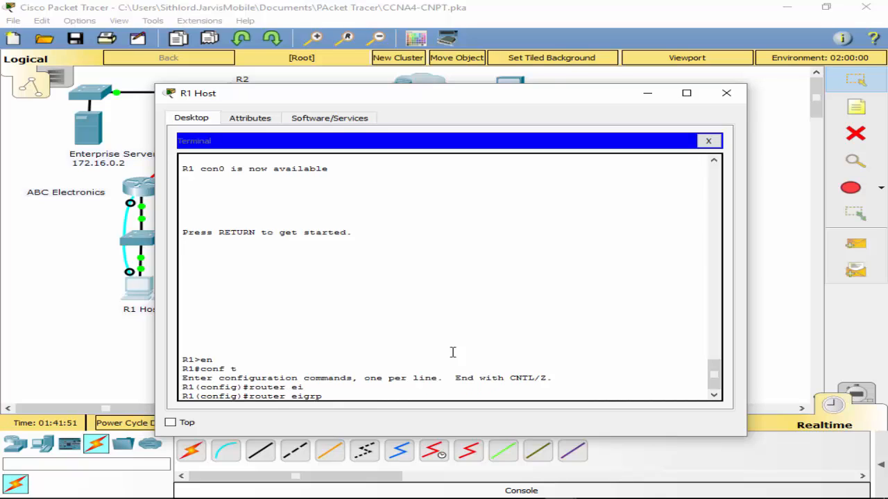
type("1")
key("Return")
type("no au")
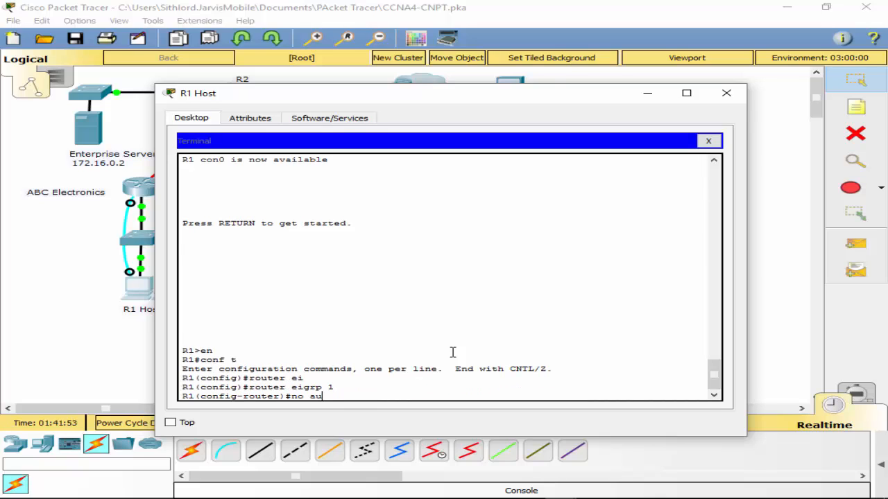
key("Tab")
key("Return")
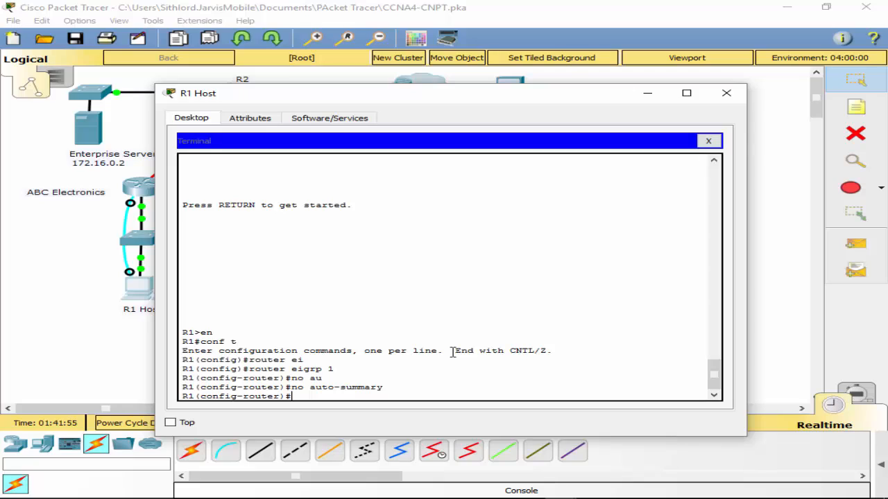
- List R1's directly connected routes from router configuration mode
type("do sh ip route con")
key("Return")
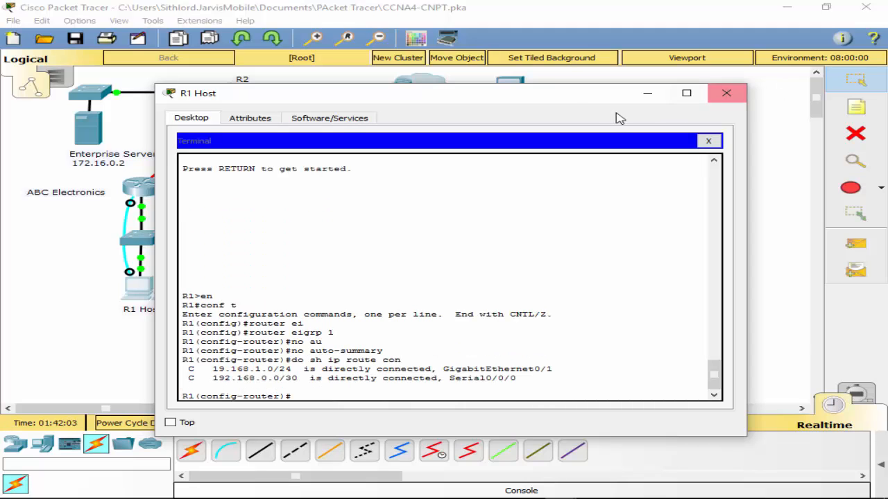
left_click_drag(571, 105, 609, 106)
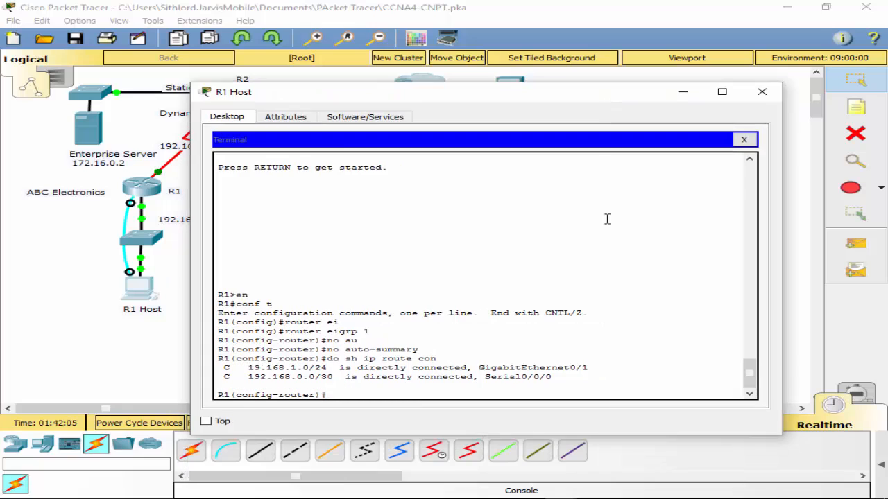
type("ne")
key("Tab")
type("t")
key("Tab")
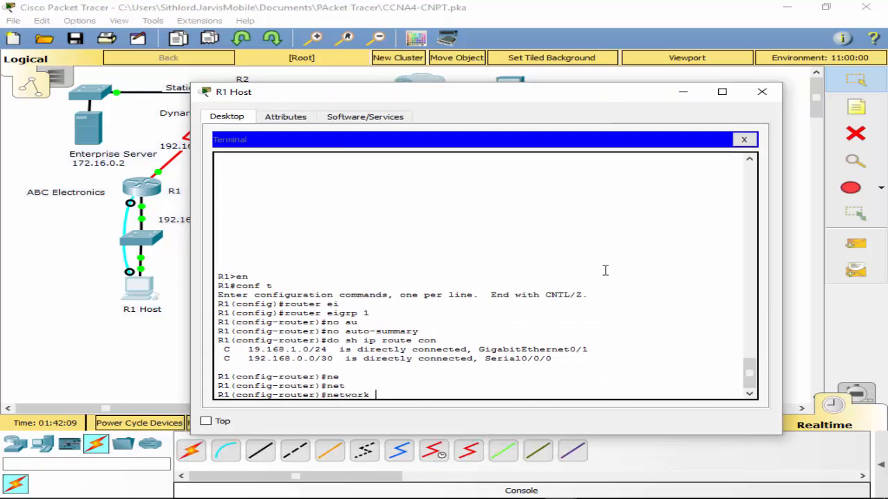
type("1")
key("BackSpace")
key("BackSpace")
key("BackSpace")
key("BackSpace")
key("BackSpace")
key("BackSpace")
- Leave EIGRP configuration on R1 and try to assign 192.168.1.0 255.255.255.0 to interface g0/0
type("xit")
key("Return")
type("in")
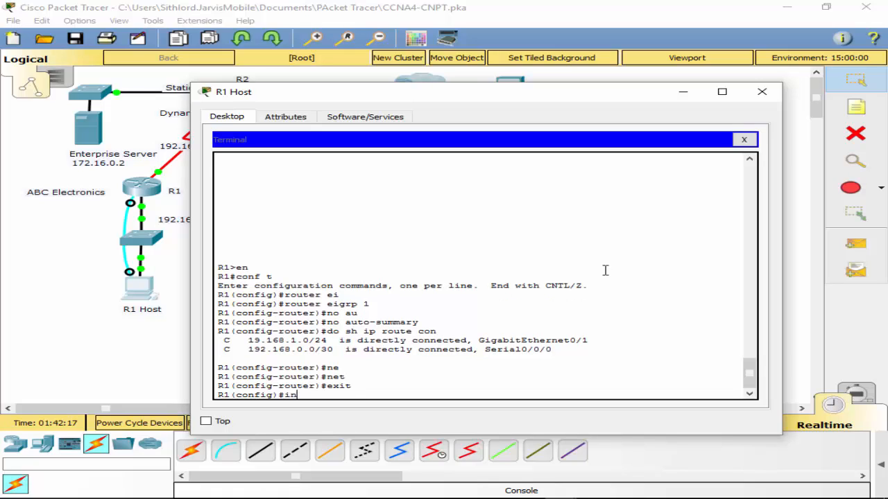
type("t g0.0")
type("0/")
key("Return")
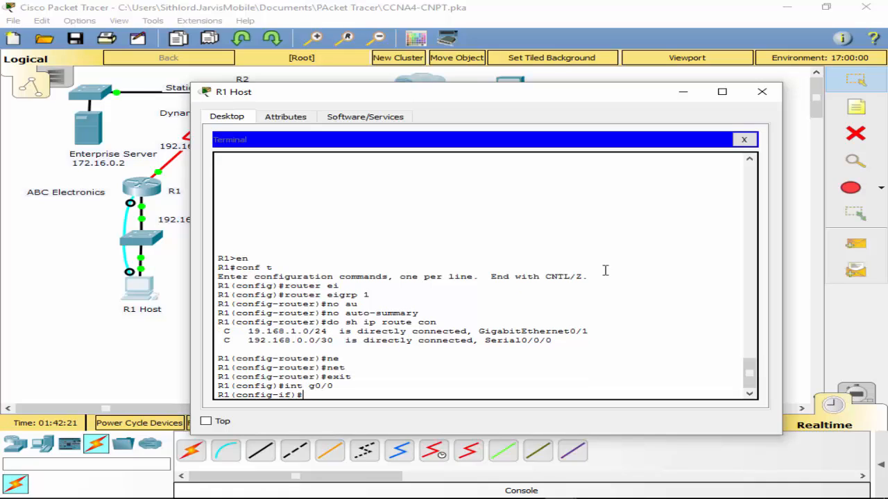
type("ip add 192.168.1.0 255.255.255.0")
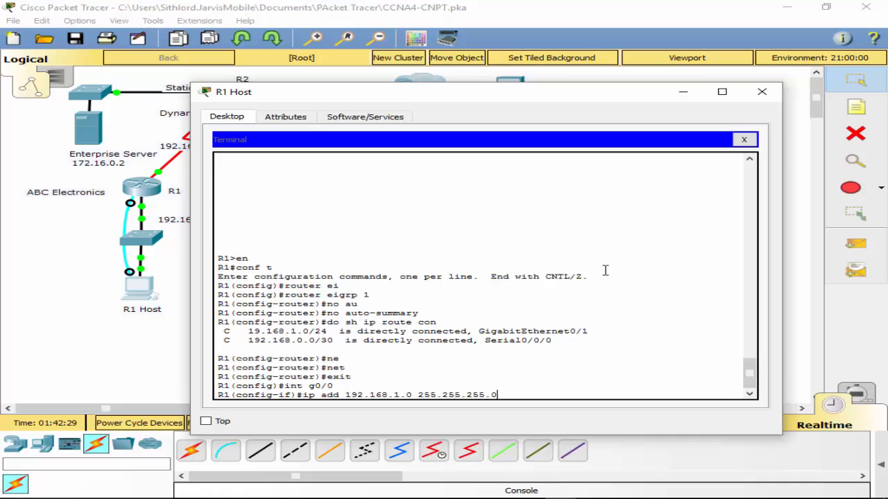
key("Return")
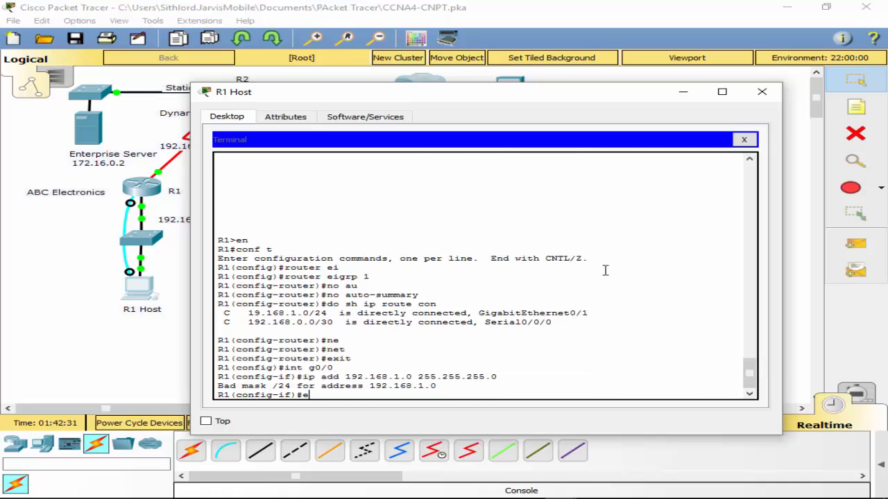
- Assign 192.168.1.1 with mask 255.255.255.0 to R1's interface g0/0 and leave interface configuration
key("Up")
key("Left")
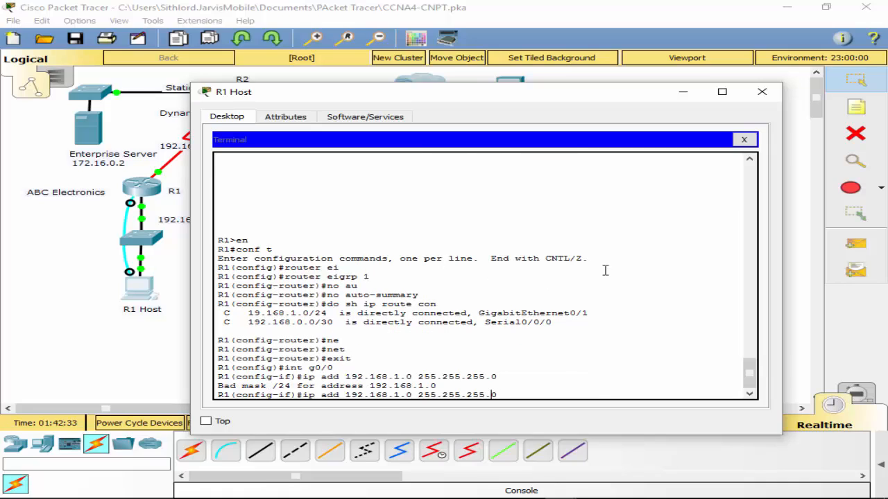
key("Left")
key("Left")
key("Left")
key("Left")
key("Left")
key("Left")
key("Left")
key("Left")
key("Left")
key("Left")
key("BackSpace")
type("1")
key("Return")
type("exit")
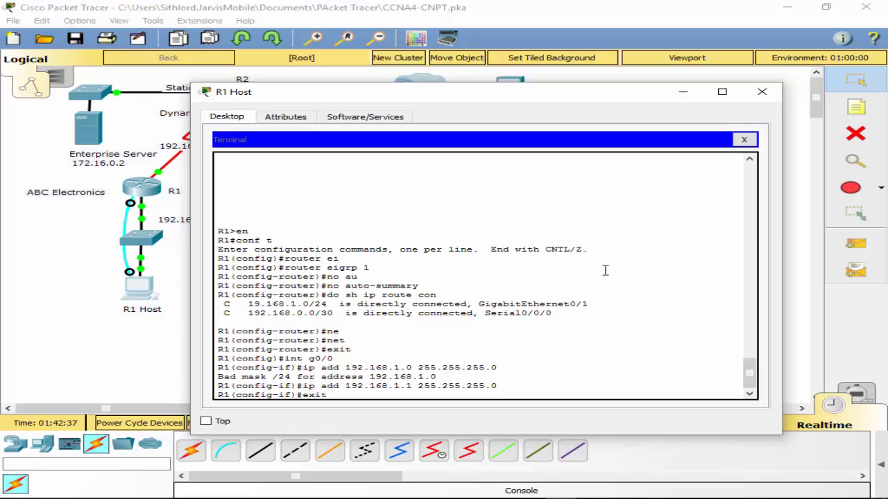
key("Return")
- Reopen EIGRP process 1 on R1 and advertise network 192.168.1.0 with wildcard 0.0.0.255
type("rou")
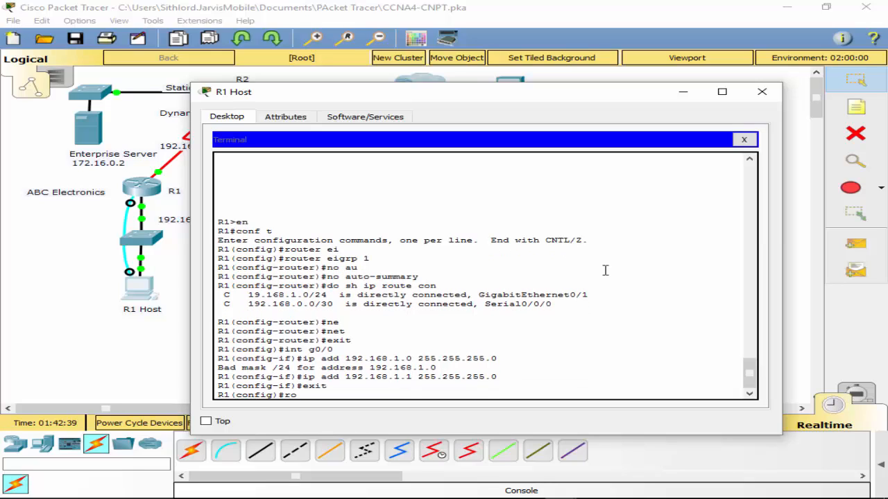
key("Tab")
type("ei")
key("Tab")
type("1")
key("Return")
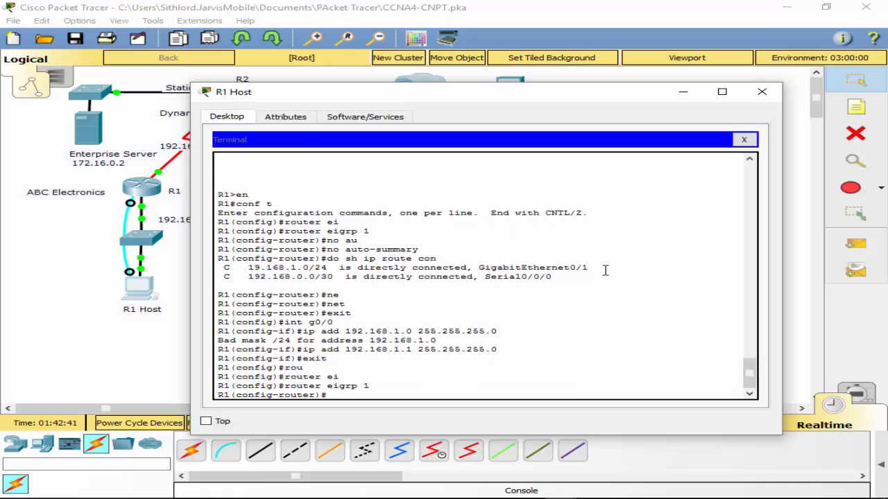
type("network 192.168.1.0 0.")
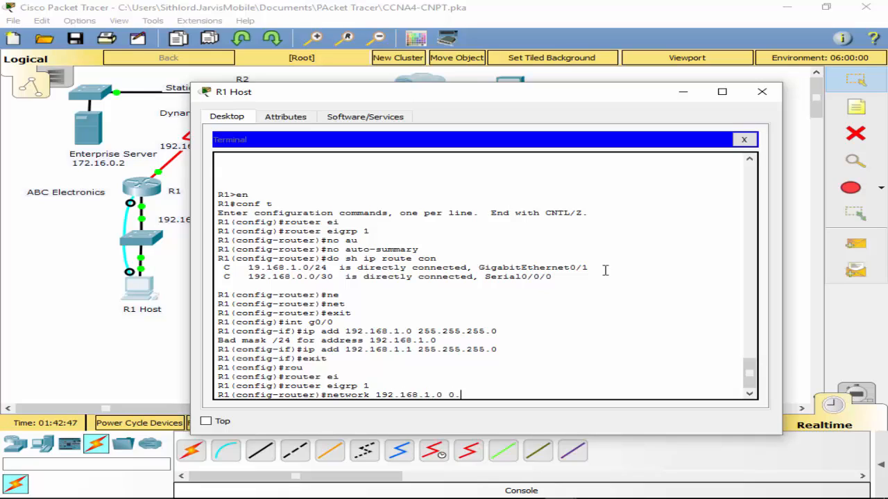
type("0.0.255")
key("Return")
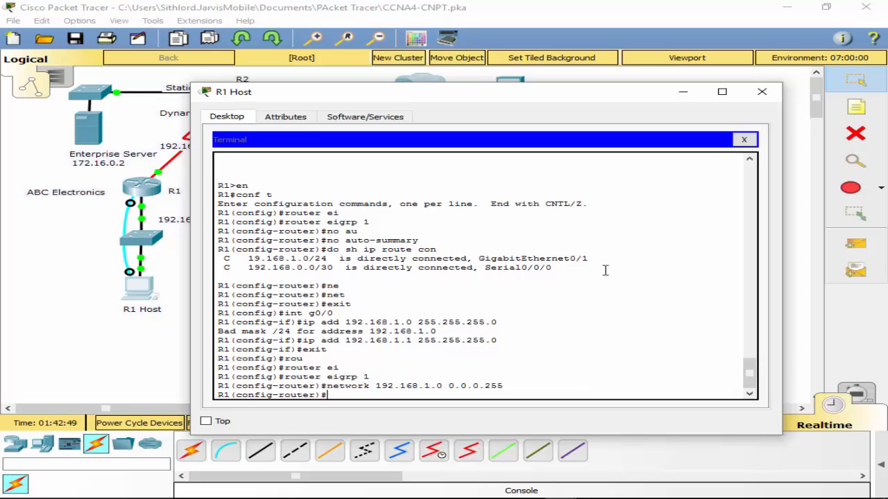
- Advertise network 192.168.0.0 with wildcard 0.0.0.3 in R1's EIGRP process
key("Up")
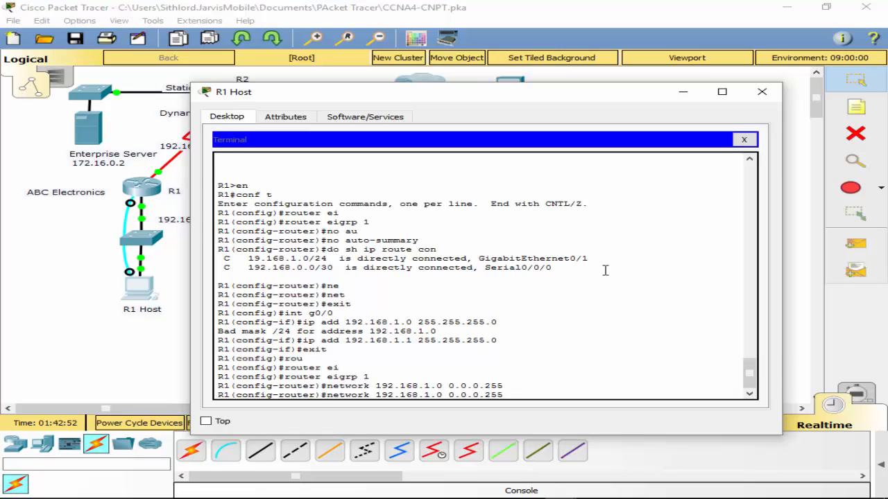
key("Left")
key("Left")
key("Left")
key("Left")
key("Left")
key("Left")
key("Left")
key("Left")
key("Left")
key("Left")
key("BackSpace")
type("0")
key("Right")
key("Right")
key("Right")
key("End")
key("BackSpace")
key("BackSpace")
key("BackSpace")
type("3")
key("Return")
key("Return")
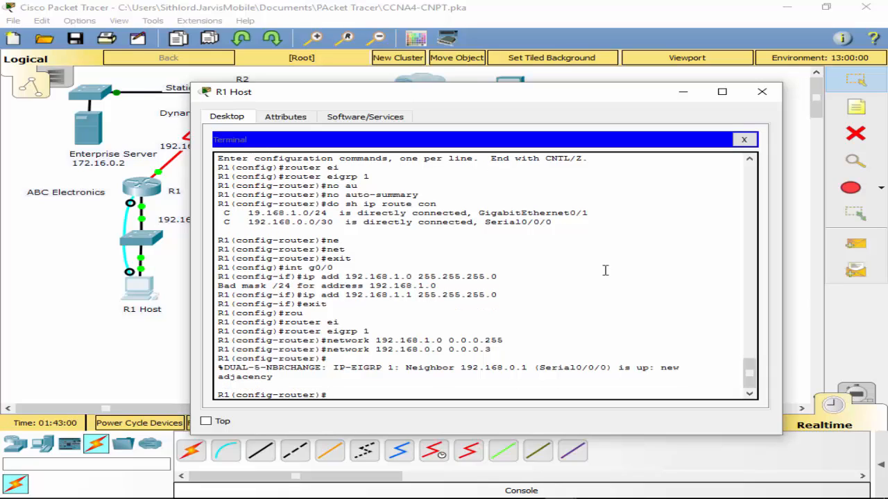
- Make R1's interface g0/0 passive for EIGRP
type("no pa")
key("BackSpace")
key("BackSpace")
key("BackSpace")
key("BackSpace")
key("BackSpace")
type("pas")
key("Tab")
type("in")
key("Tab")
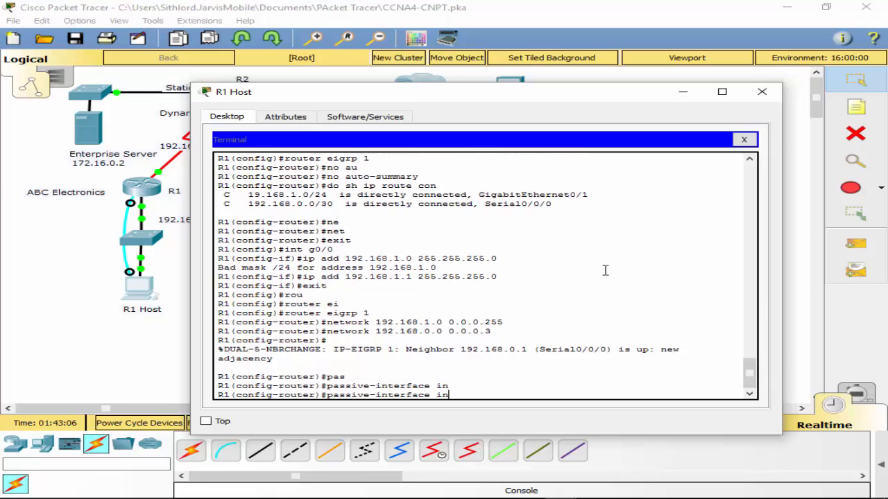
key("BackSpace")
key("BackSpace")
type("g0/0")
key("Return")
- Exit R1's router and global configuration modes and save the running configuration
type("exit")
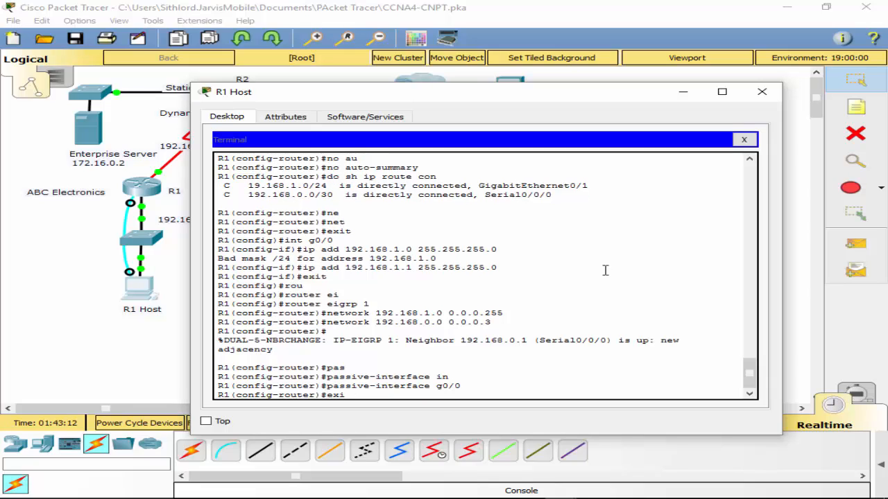
key("Return")
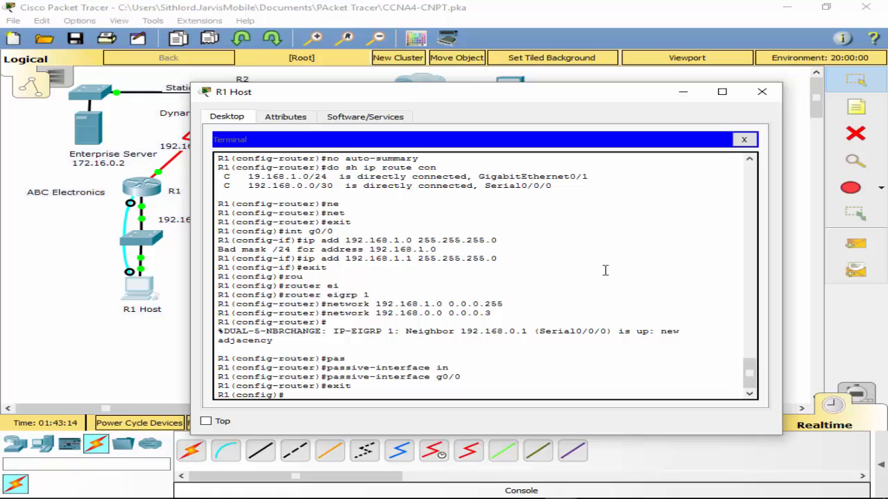
type("exit")
key("Return")
key("Return")
type("wr")
- Display R1's full IP routing table to check the learned routes
key("Return")
key("Return")
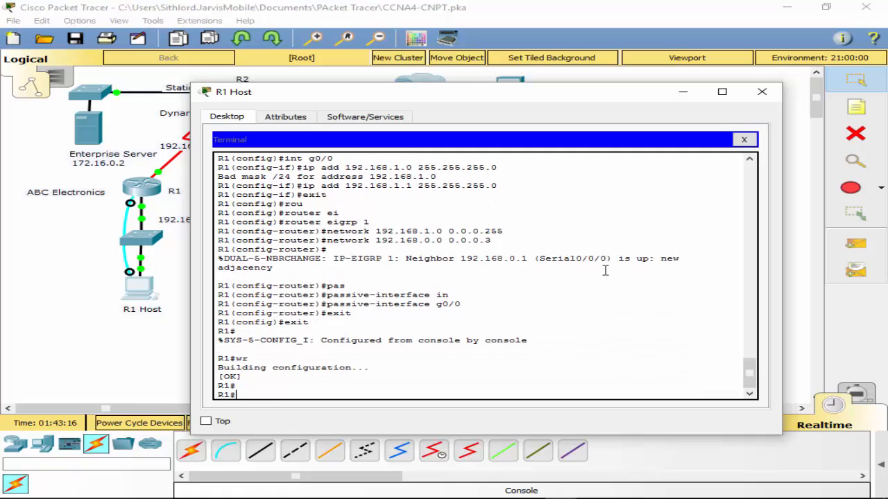
type("sh ip route")
key("Return")
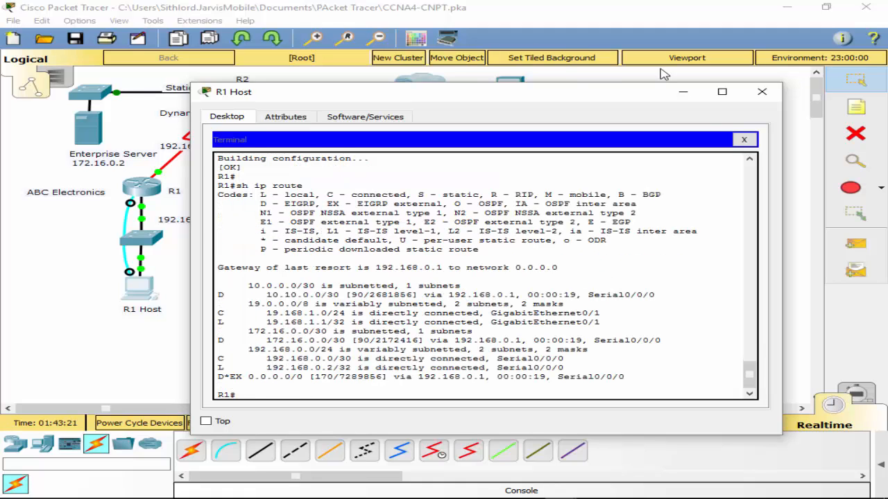
- Close the terminal session and the R1 Host window
left_click(743, 140)
left_click(761, 93)
left_click_drag(133, 193, 63, 213)
left_click(487, 269)
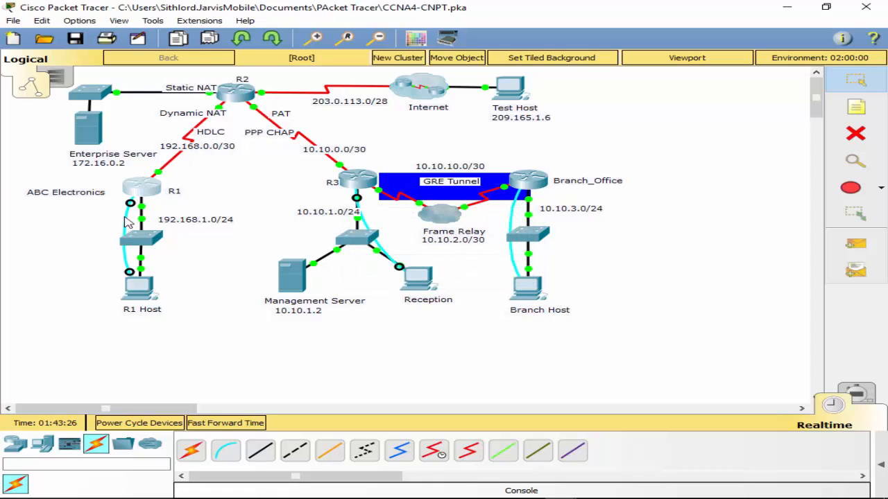
left_click(345, 179)
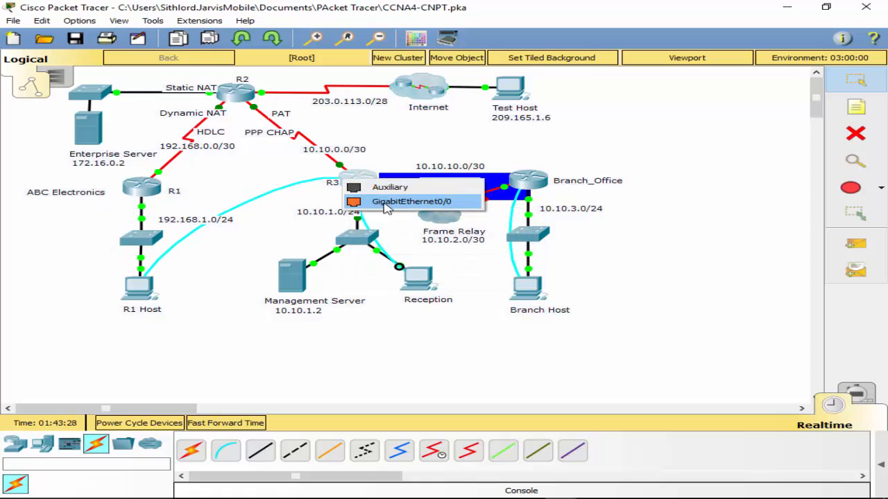
left_click(385, 201)
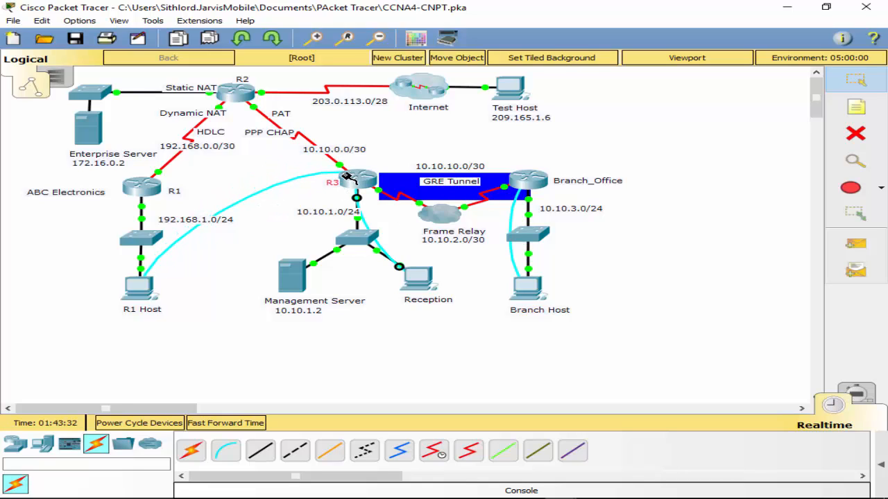
left_click(138, 188)
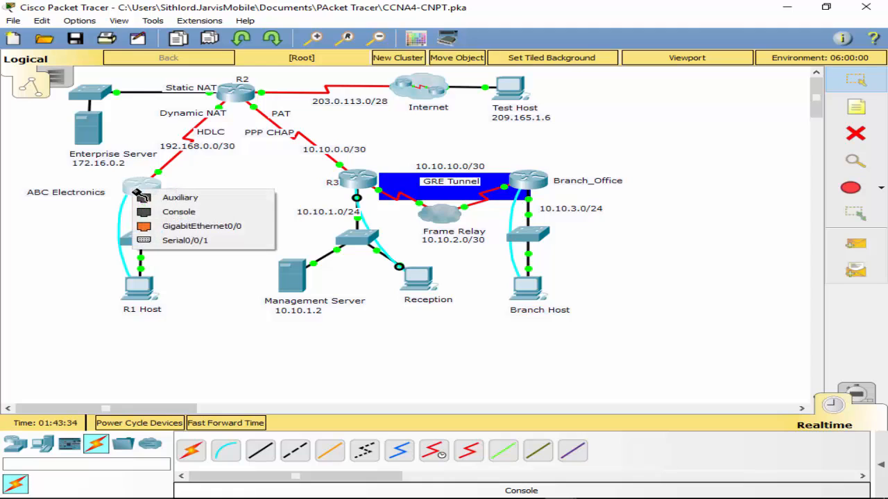
left_click(177, 213)
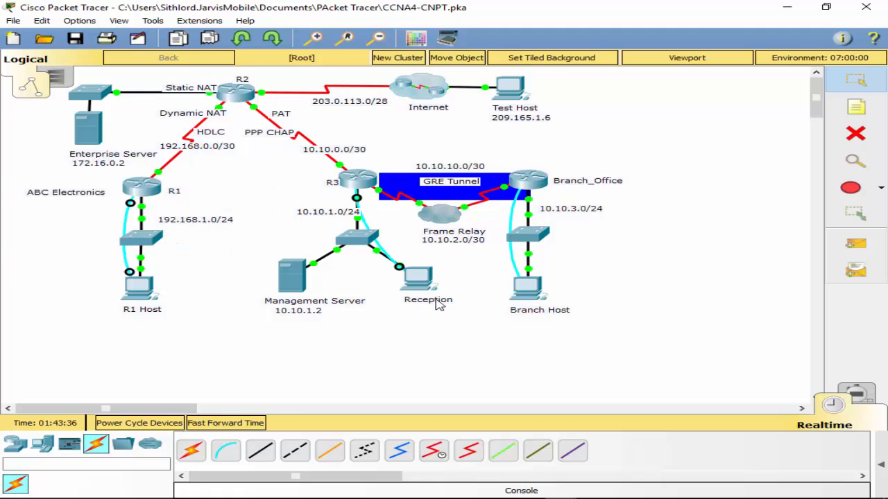
- Open a terminal session to R3 from the Reception PC with default port settings and enter privileged mode with the enable password
left_click(442, 298)
left_click(423, 201)
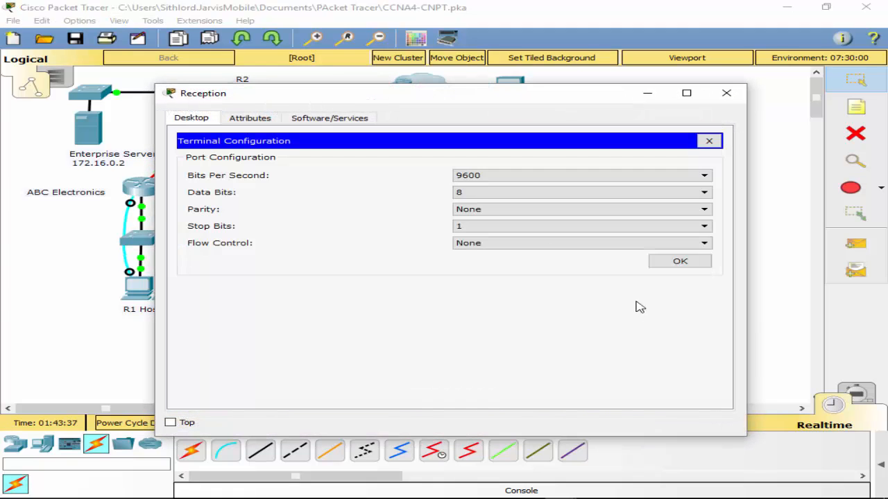
left_click(679, 262)
key("Return")
type("en")
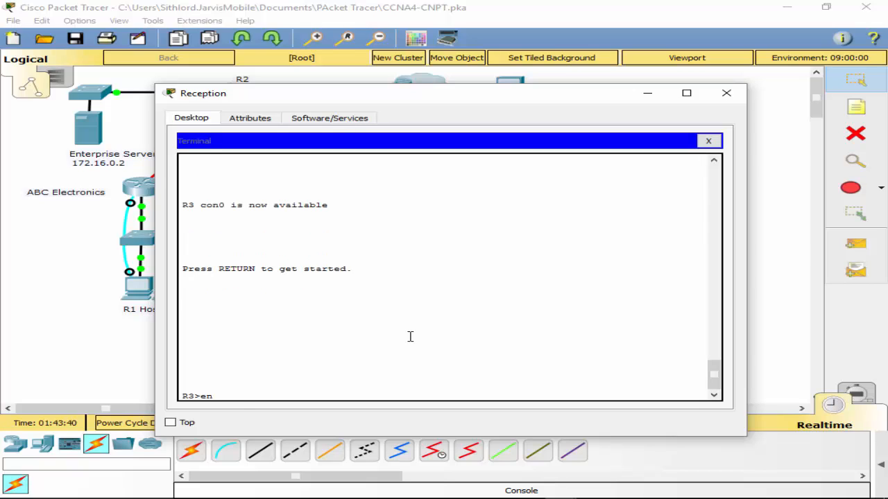
key("Return")
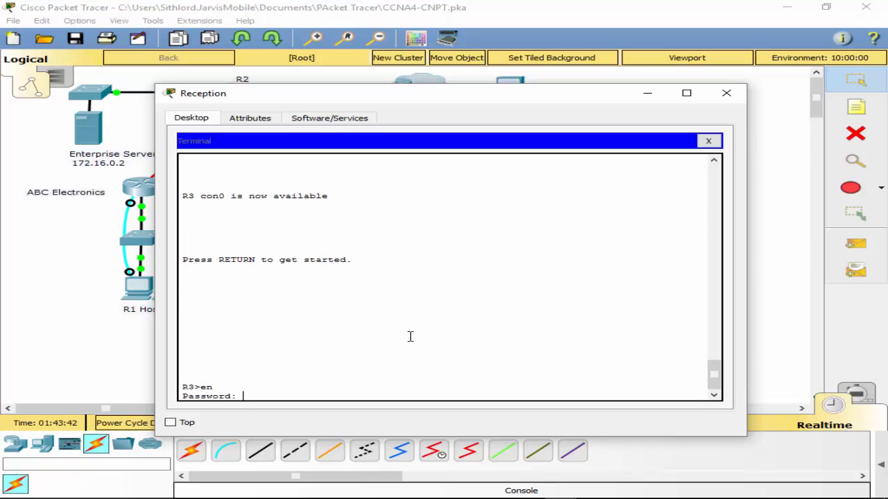
type("class")
key("Return")
- Enter R3's global configuration mode and start the EIGRP 1 routing process
type("conf t")
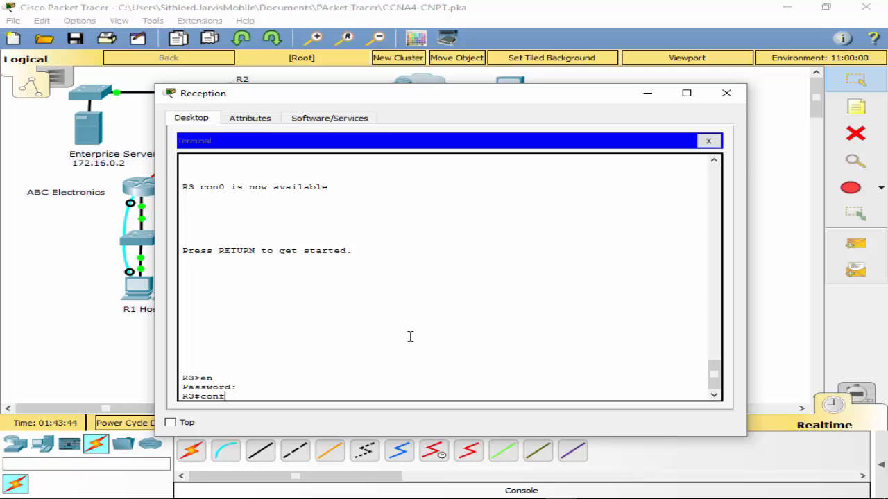
key("Return")
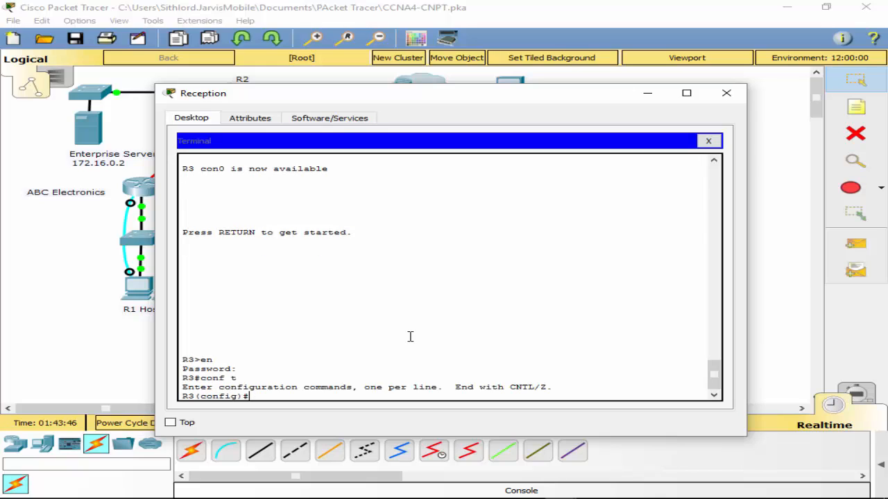
type("rou")
key("Tab")
type("ei")
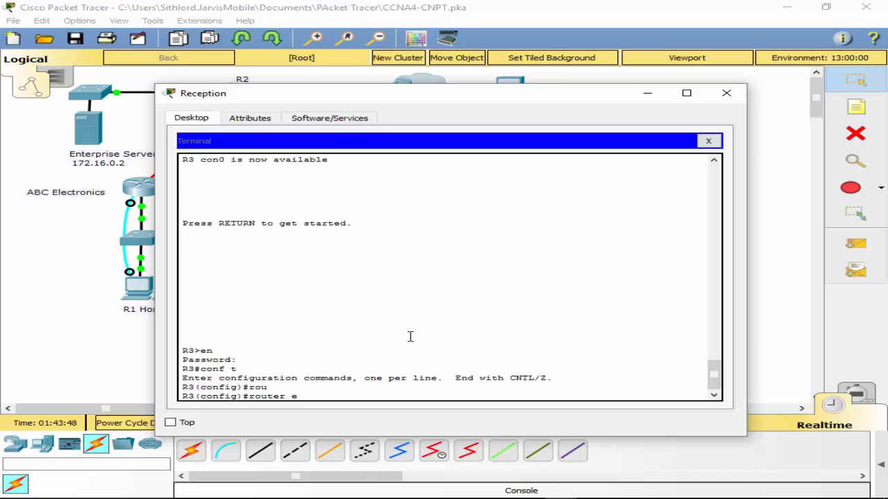
key("Tab")
type("1")
key("Return")
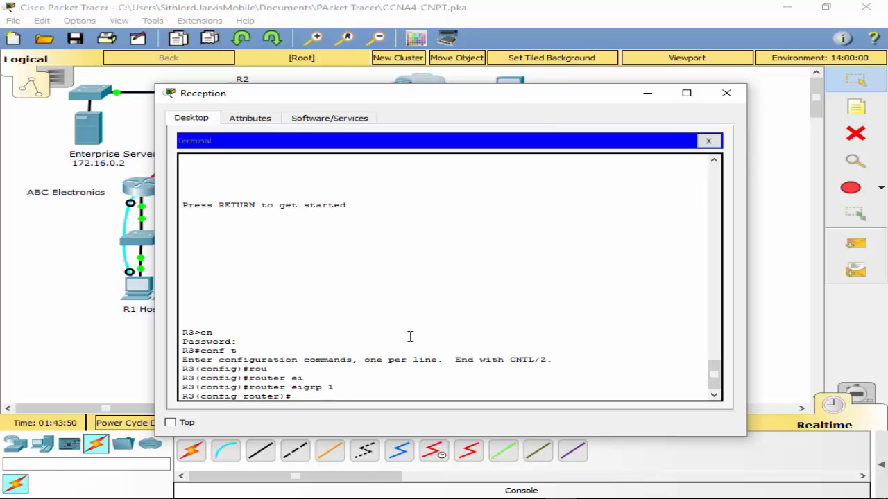
- Display R3's directly connected routes from within router configuration mode
type("do sh ip route con")
key("Return")
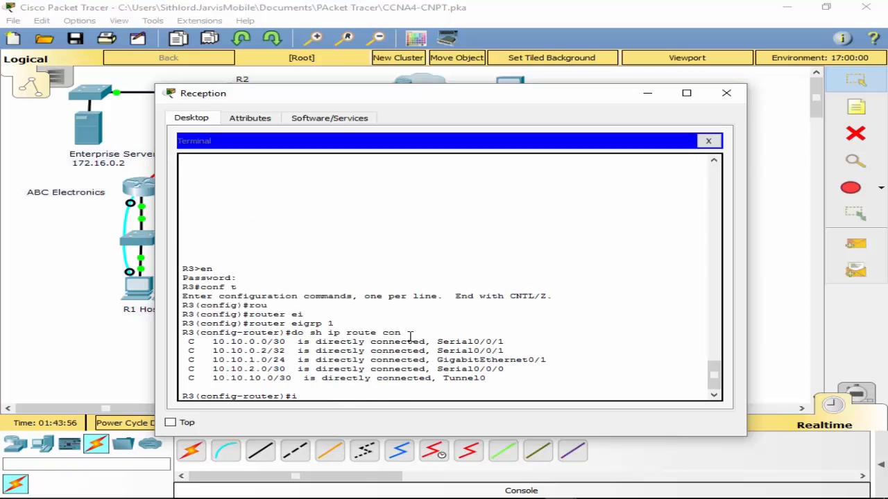
- Advertise network 10.10.0.0 with wildcard 0.0.0.3 in R3's EIGRP process
type("network 10.10.0.")
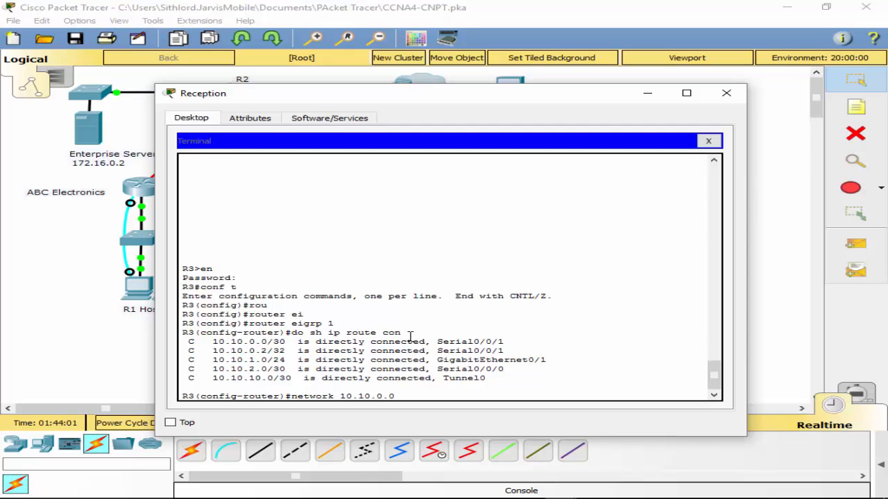
type("0 0.0.0.3")
key("Return")
key("Return")
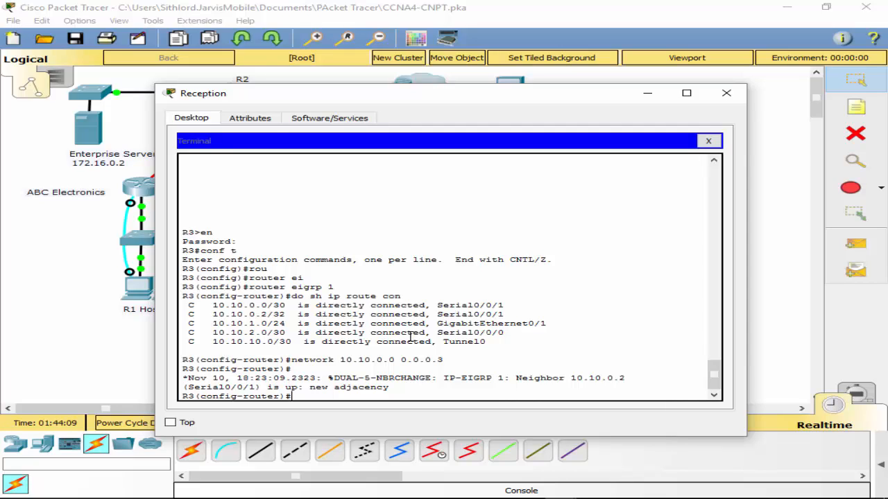
- Advertise network 10.10.1.0 with wildcard 0.0.0.255 in R3's EIGRP process
key("Up")
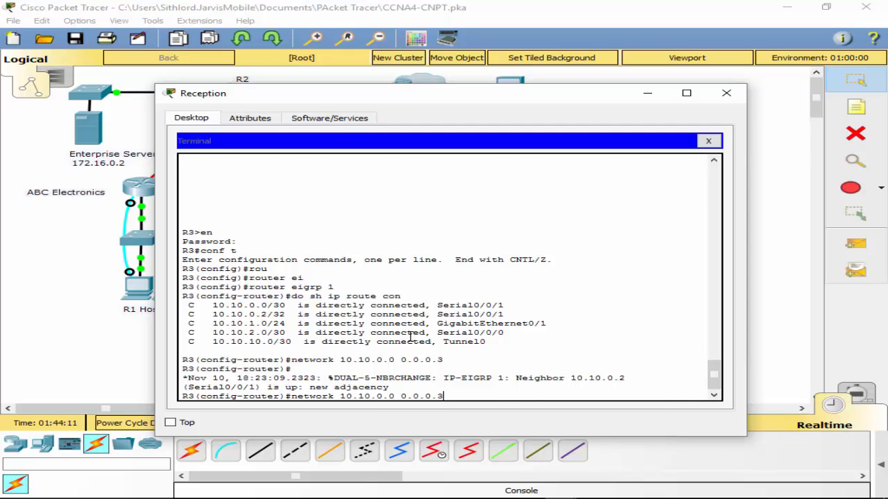
key("BackSpace")
type("25")
key("BackSpace")
type("1")
key("Return")
- Advertise network 10.10.2.0 with wildcard 0.0.0.255 in R3's EIGRP process
key("Up")
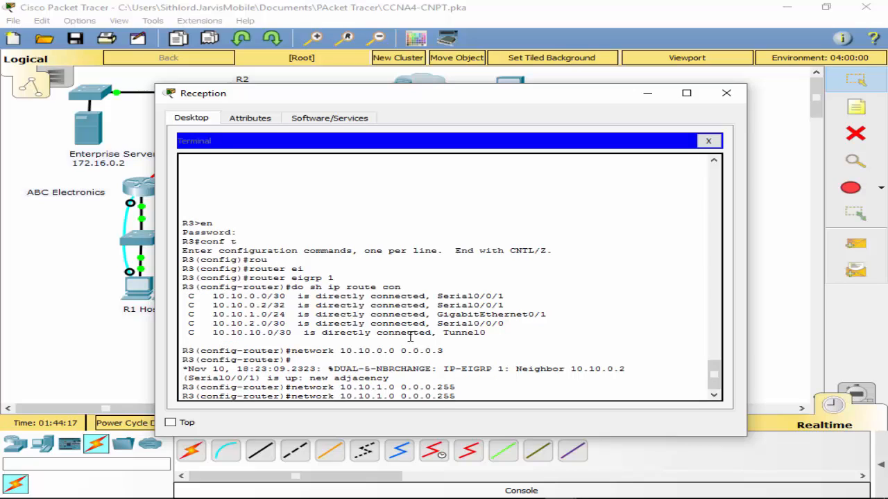
key("Left")
key("Left")
key("Left")
key("Left")
key("Left")
key("Left")
key("Left")
key("Left")
key("Left")
key("Left")
key("Left")
key("Left")
key("BackSpace")
type("2")
key("Return")
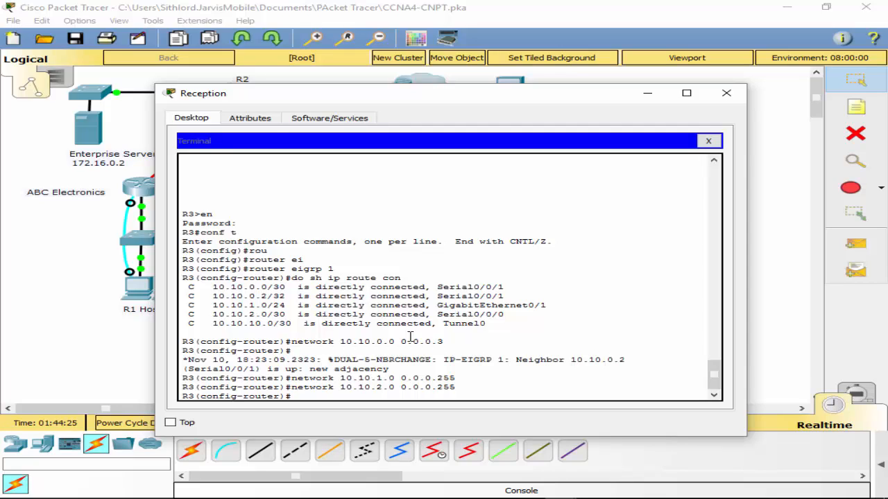
- Advertise network 10.10.10.0 with wildcard 0.0.0.255 in R3's EIGRP process
key("Up")
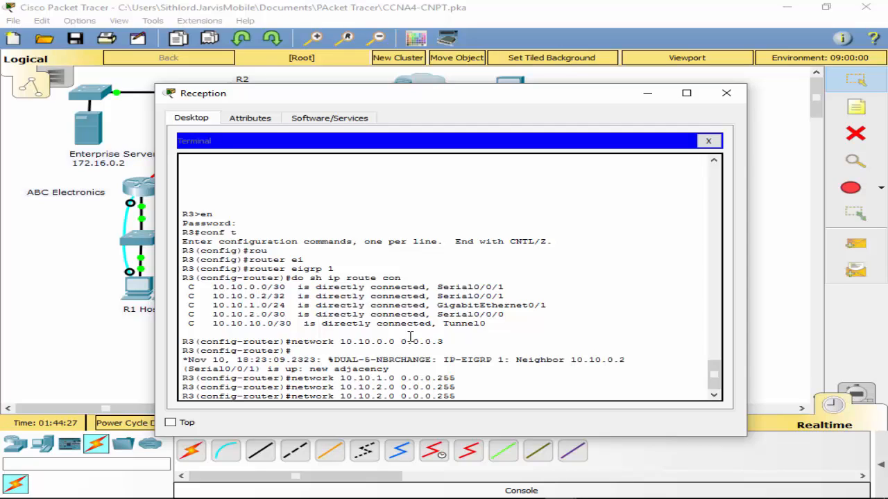
key("Left")
key("BackSpace")
type("10")
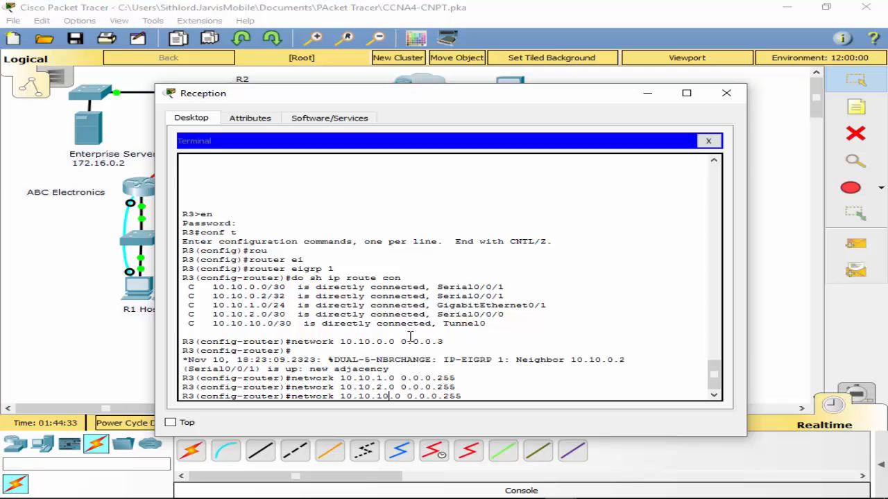
key("Return")
- Remove the network 10.10.2.0 statement with wildcard 0.0.0.255 from R3's EIGRP process
key("Up")
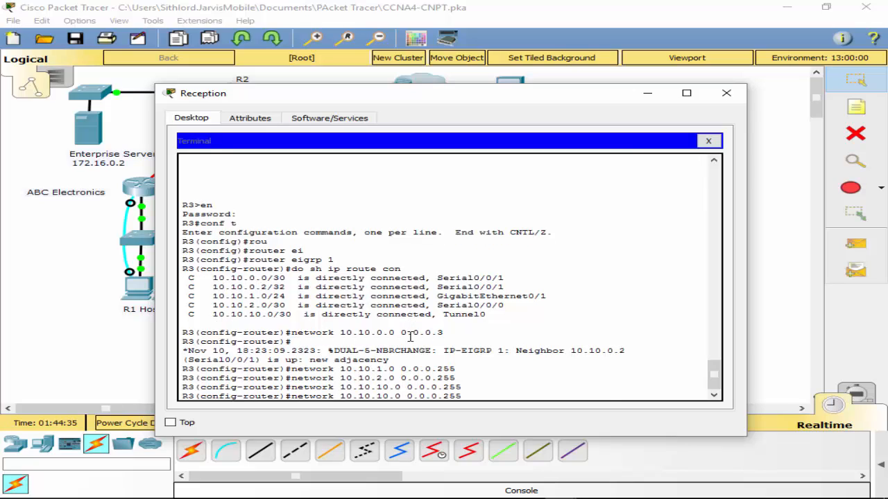
key("Up")
key("Home")
type("no")
key("Return")
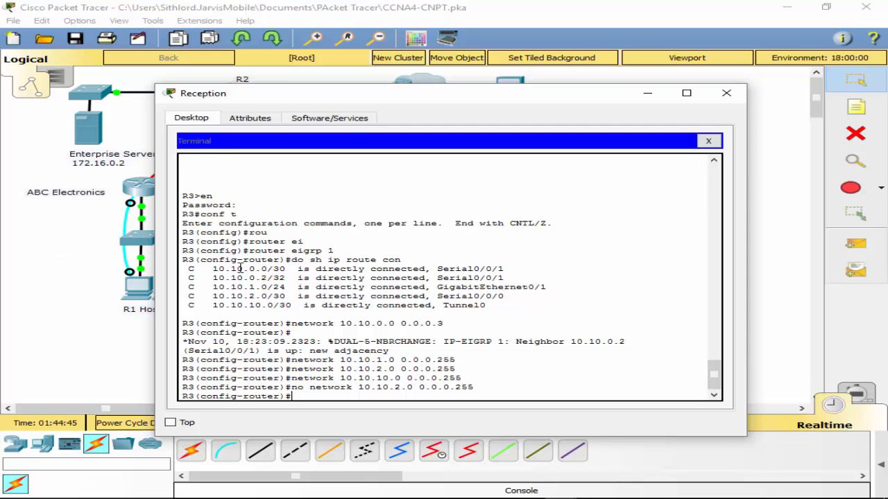
- Leave configuration mode on R3 and save its running configuration
type("it")
key("Return")
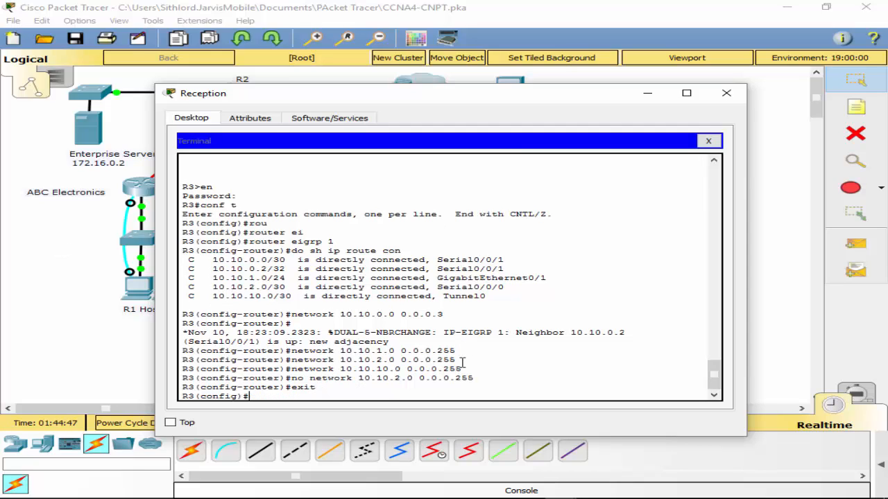
type("exit")
key("Return")
key("Return")
key("Return")
type("wr")
key("Return")
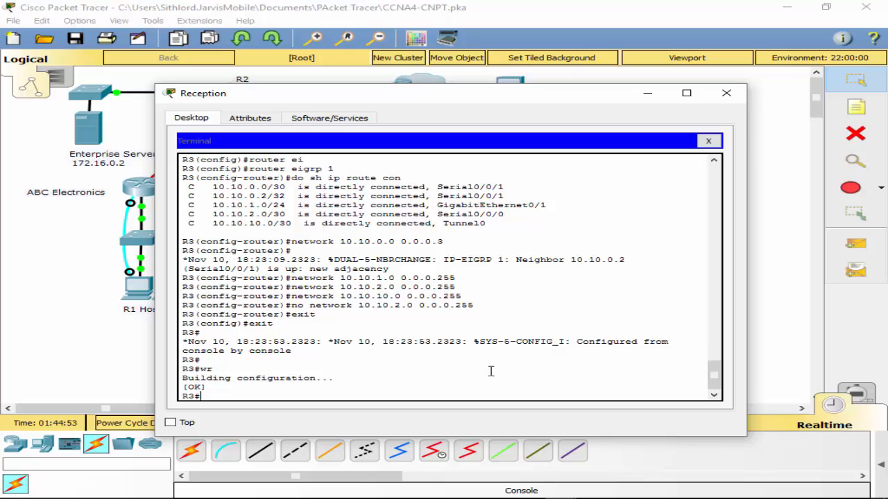
- Disable automatic route summarization in R3's EIGRP 1 process
type("conf t")
key("Return")
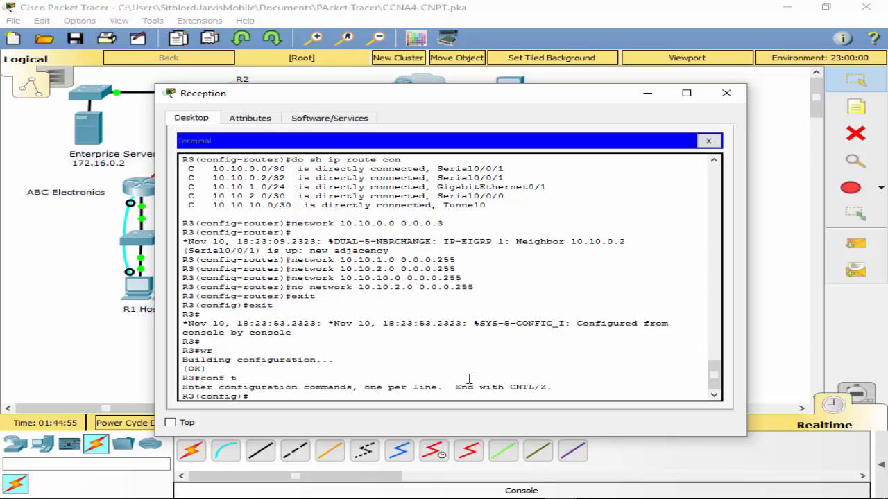
type("route ei")
key("Tab")
type("1")
key("Return")
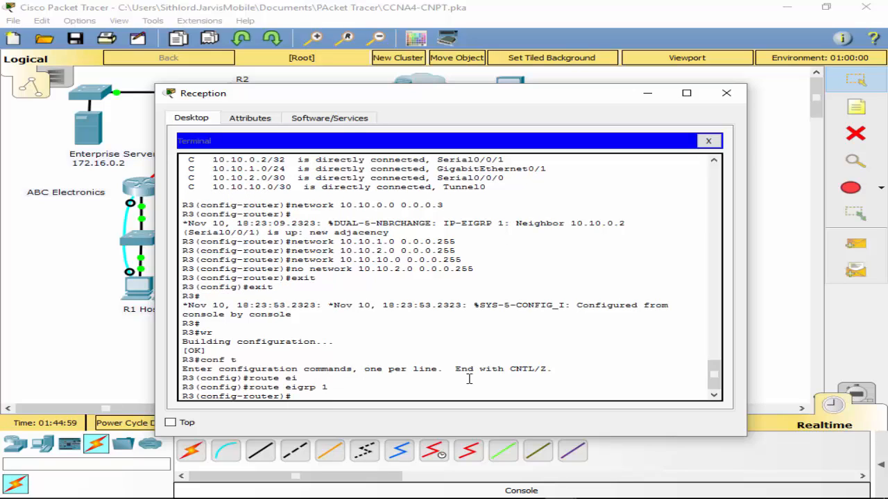
type("no au")
key("Tab")
key("Return")
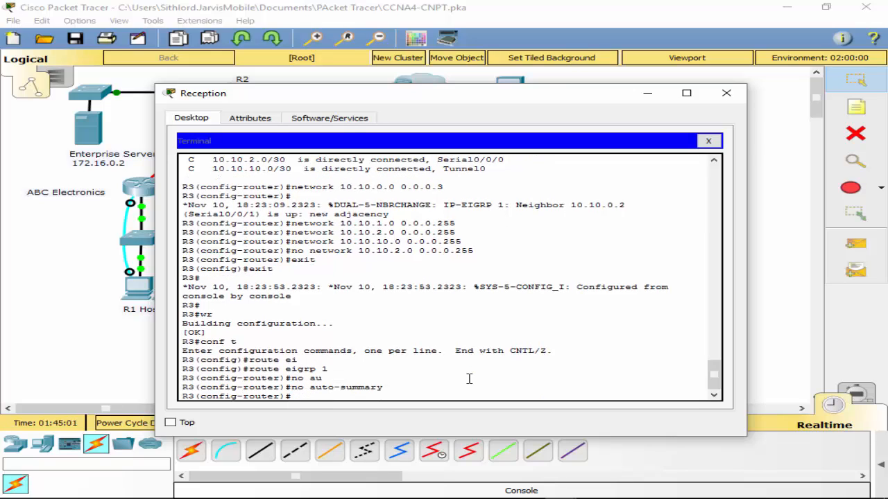
- Make interface g0/1 passive in R3's EIGRP process
type("pas")
key("Tab")
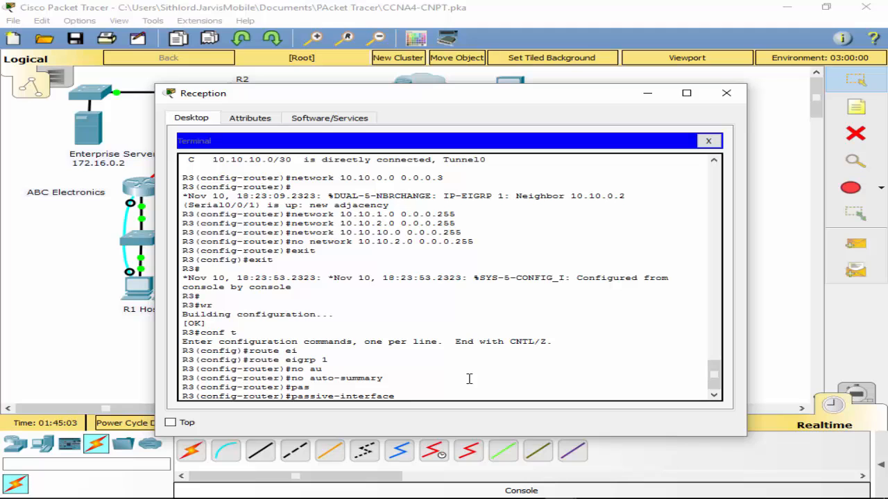
left_click_drag(444, 97, 532, 303)
left_click(265, 172)
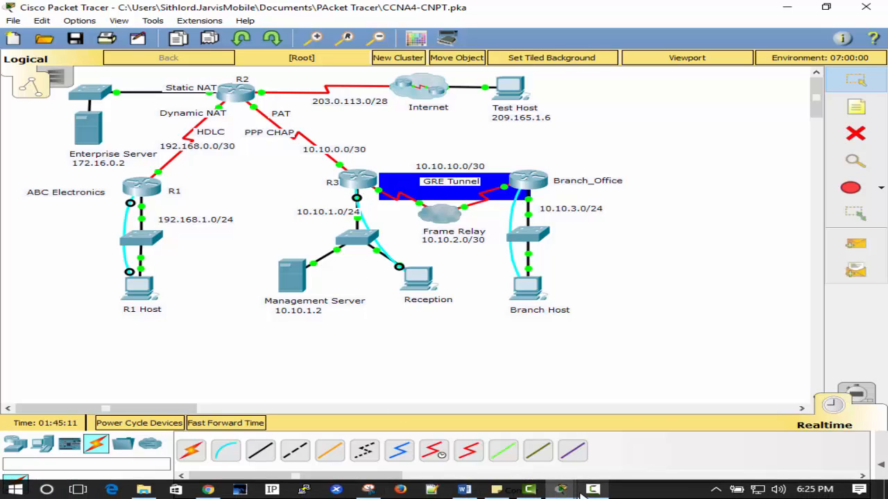
mouse_move(563, 489)
left_click(746, 430)
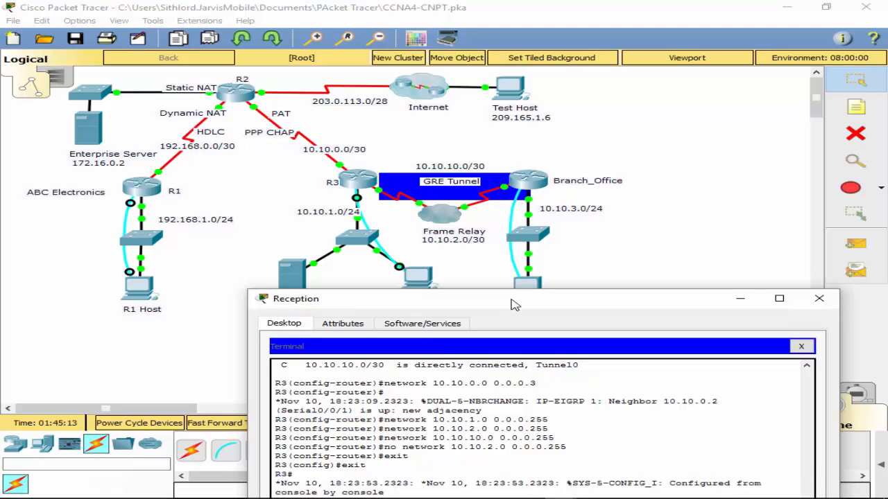
left_click_drag(515, 288, 469, 70)
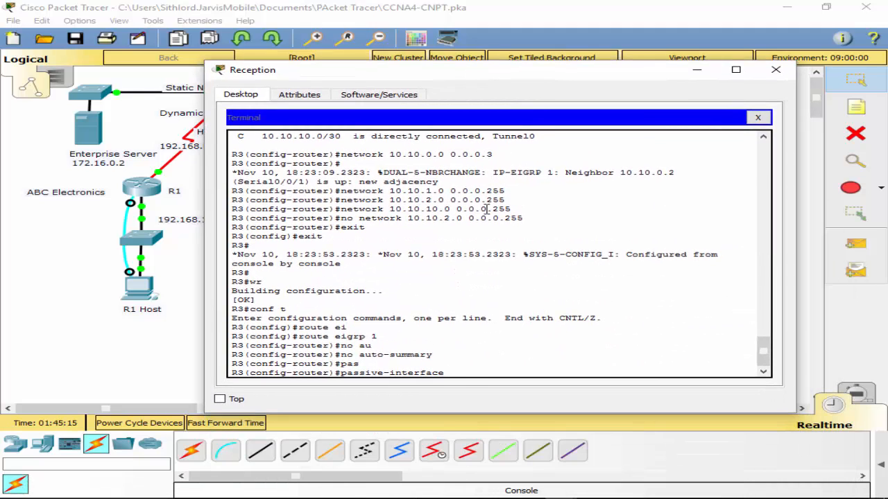
scroll(485, 209, "up", 5)
scroll(517, 278, "down", 5)
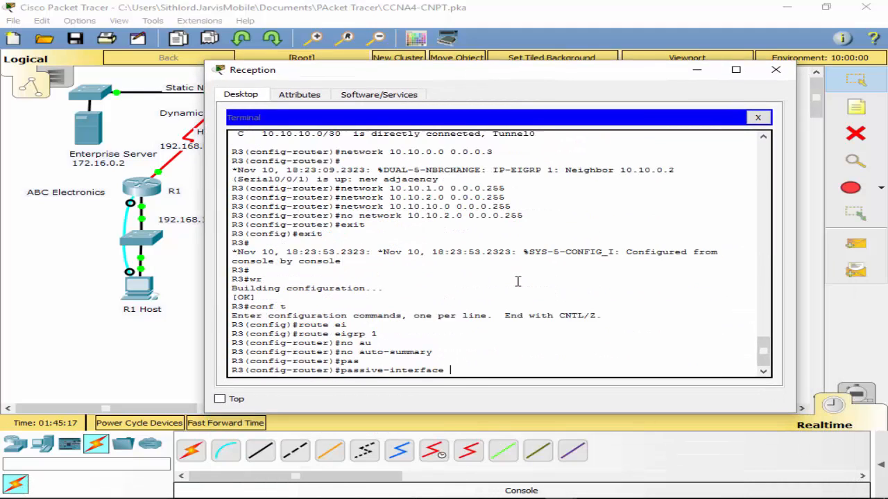
type("0.1")
key("BackSpace")
key("BackSpace")
type("/1")
key("Return")
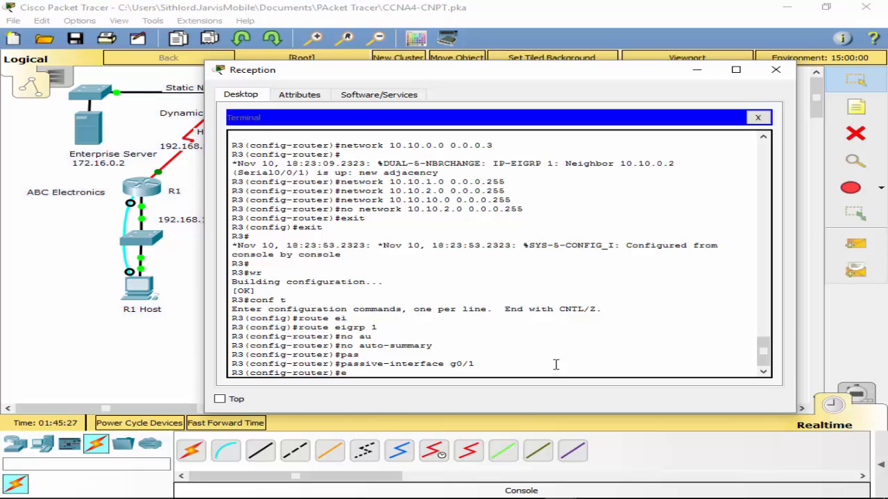
- Leave configuration mode on R3, save its configuration and close the Reception terminal session
type("exit")
key("Return")
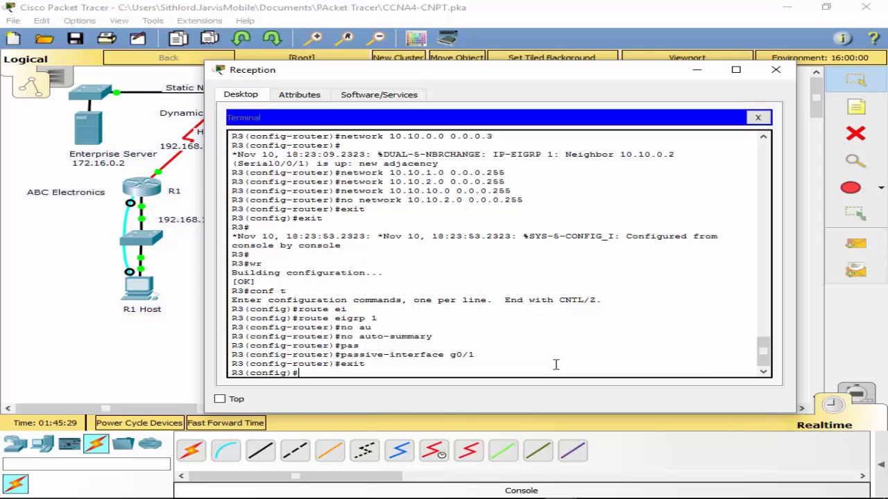
type("exit")
key("Return")
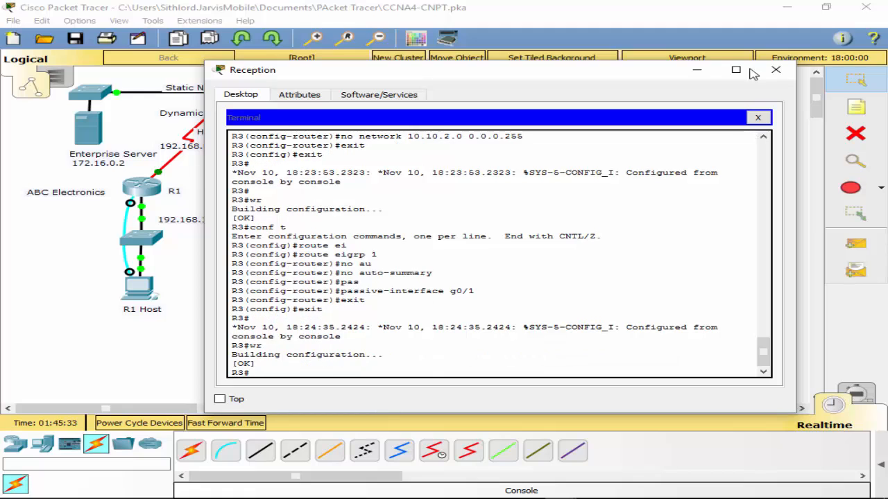
left_click(757, 117)
left_click(777, 72)
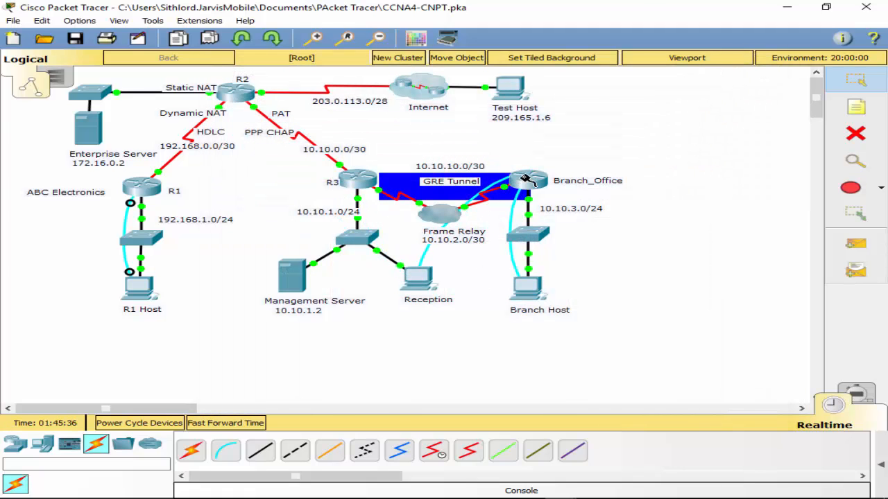
- Reattach the loose end of Reception's console cable to the Console port on R3
left_click(524, 179)
left_click(345, 180)
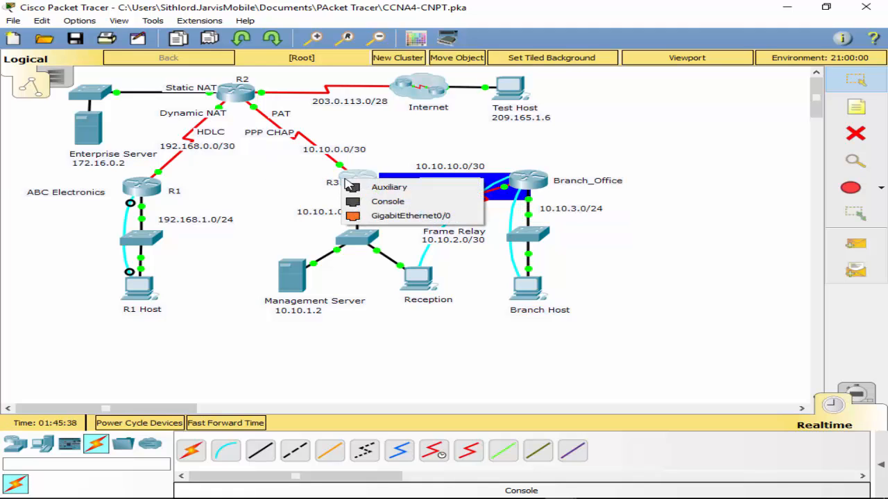
left_click(382, 214)
- Open a terminal session from Branch Host to the Branch_Office router with the default port settings
left_click(528, 288)
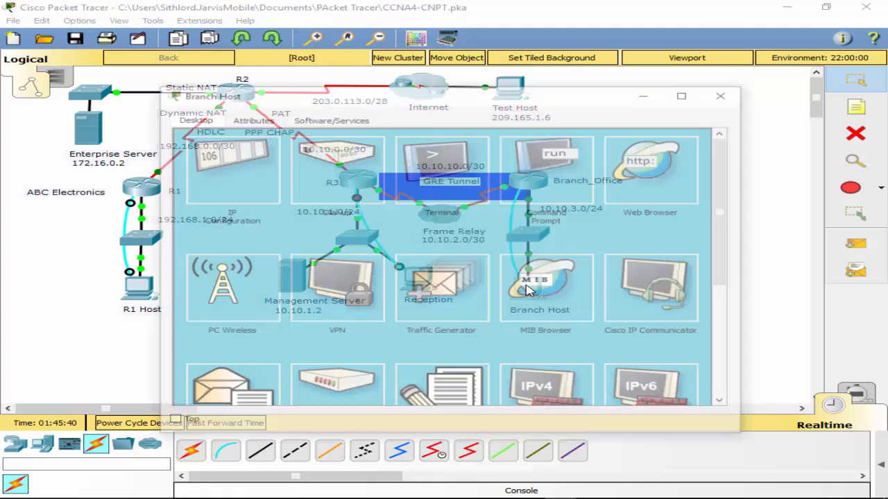
left_click(440, 196)
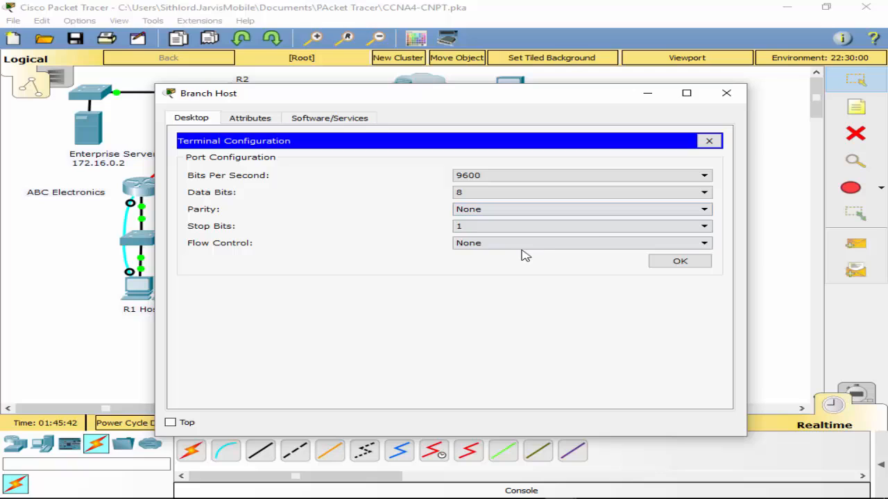
left_click(666, 261)
key("Return")
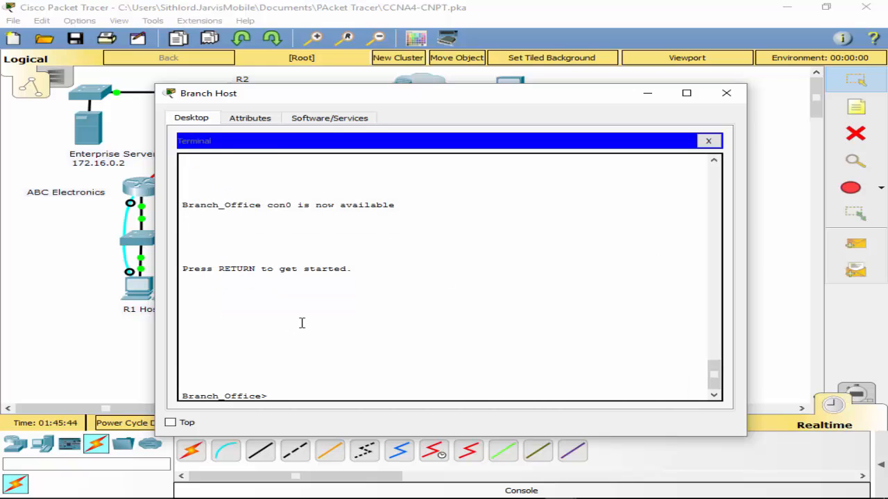
- Start EIGRP process 1 on Branch_Office and disable its automatic route summarization
type("en")
key("Return")
type("conf t")
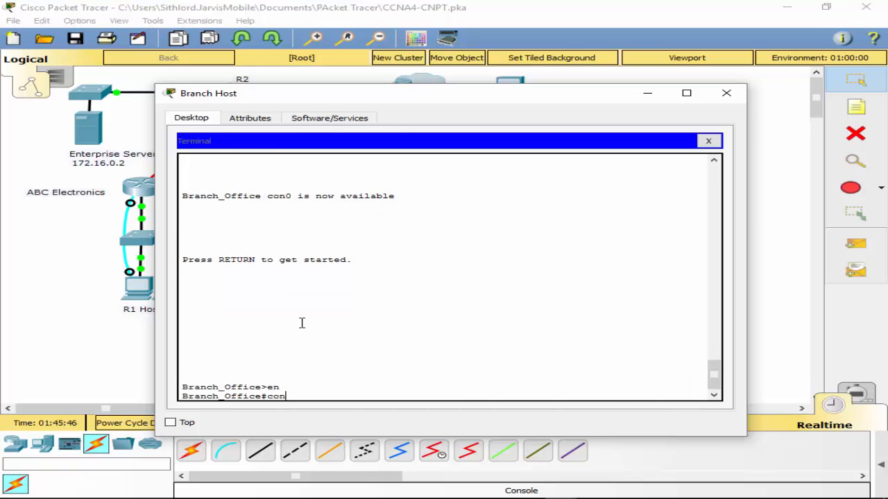
key("Return")
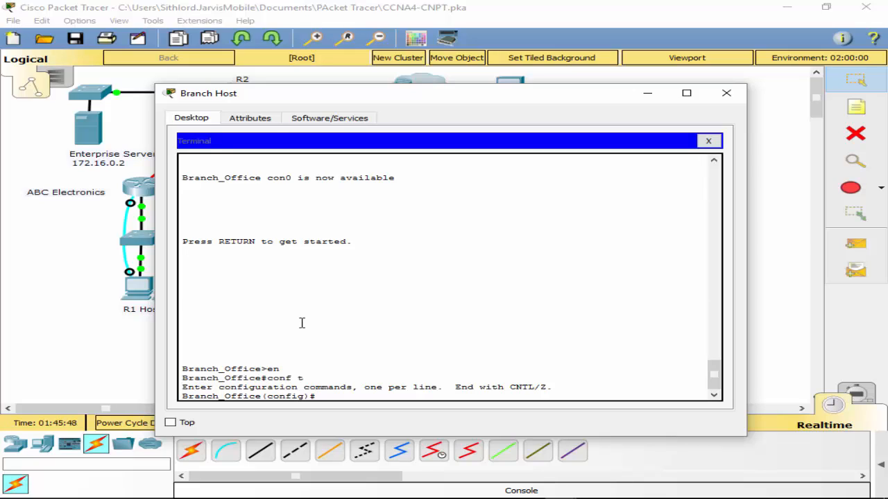
type("router ei")
key("Tab")
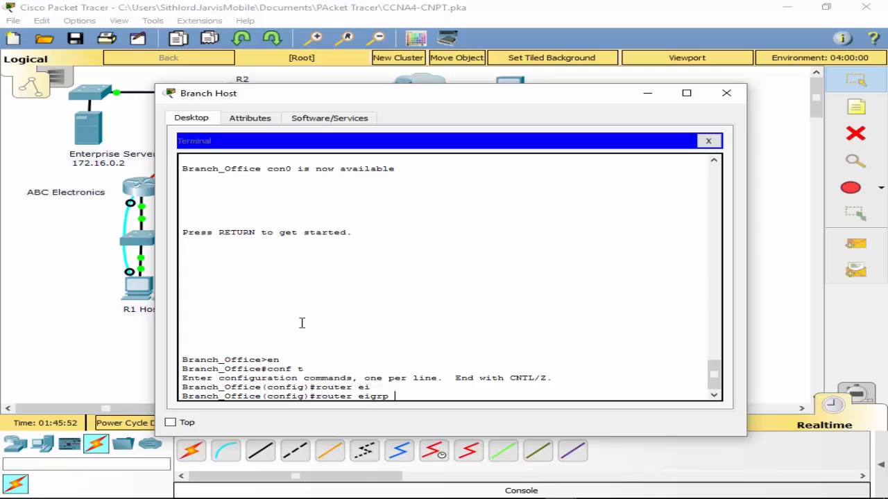
type("1")
key("Return")
type("no au")
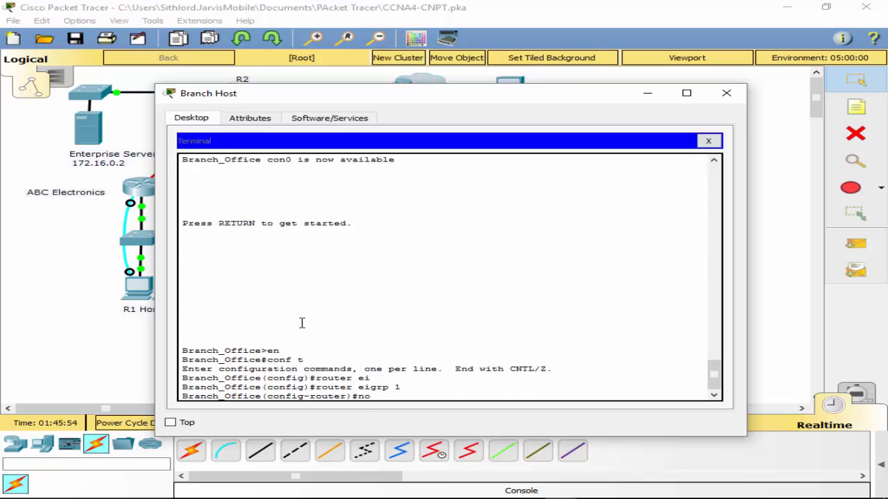
key("Tab")
key("Return")
- List the directly connected routes on Branch_Office
type("do sh")
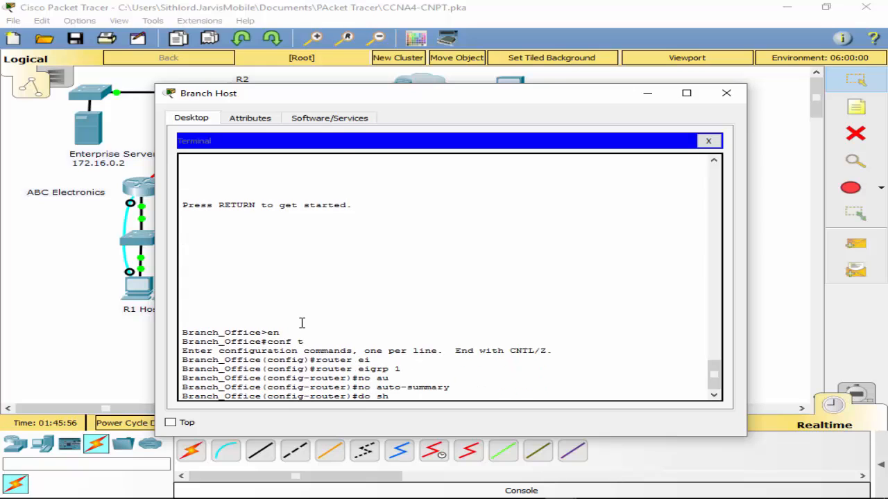
type(" ip route con")
key("Tab")
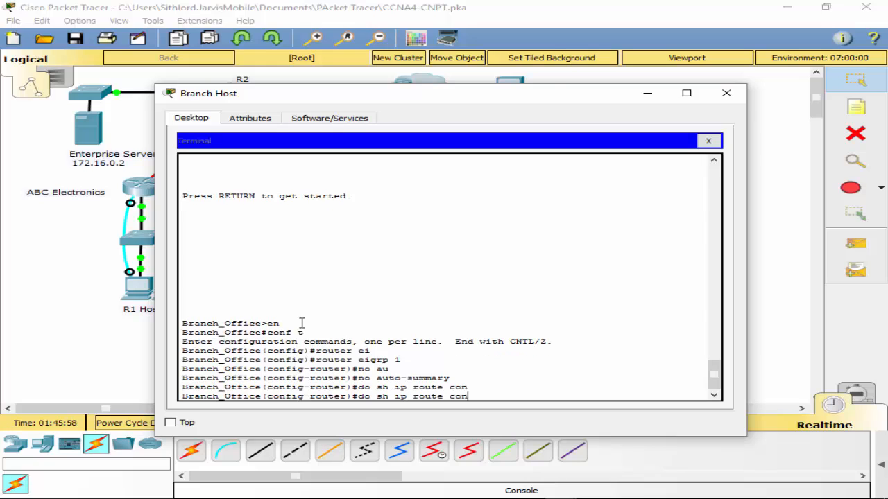
type("n")
key("Tab")
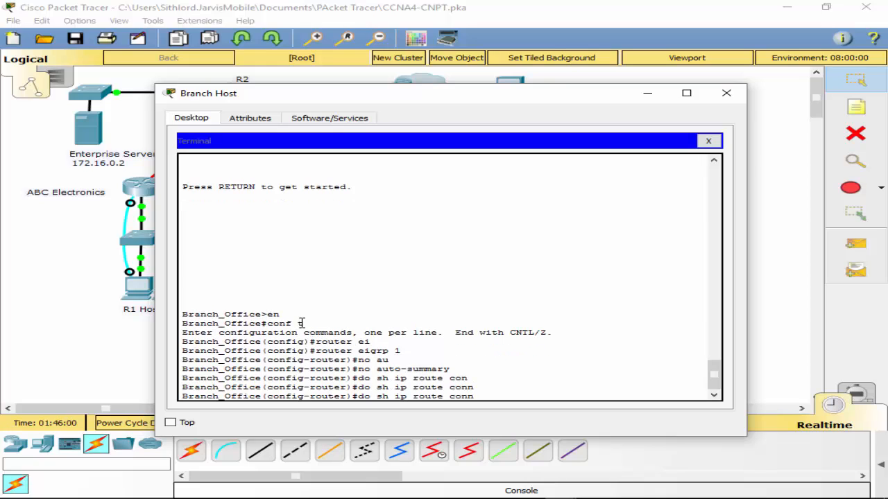
key("Return")
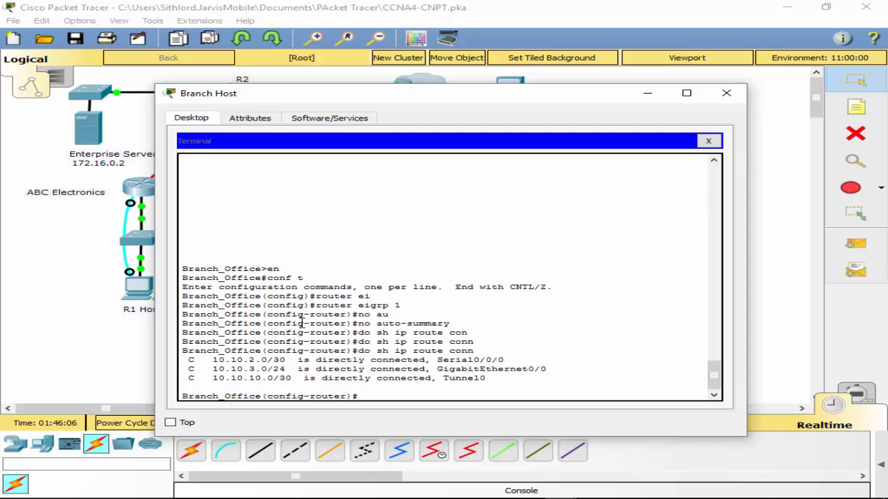
- Advertise network 10.10.10.0 with wildcard 0.0.0.3 in Branch_Office's EIGRP process
type("ne")
key("Tab")
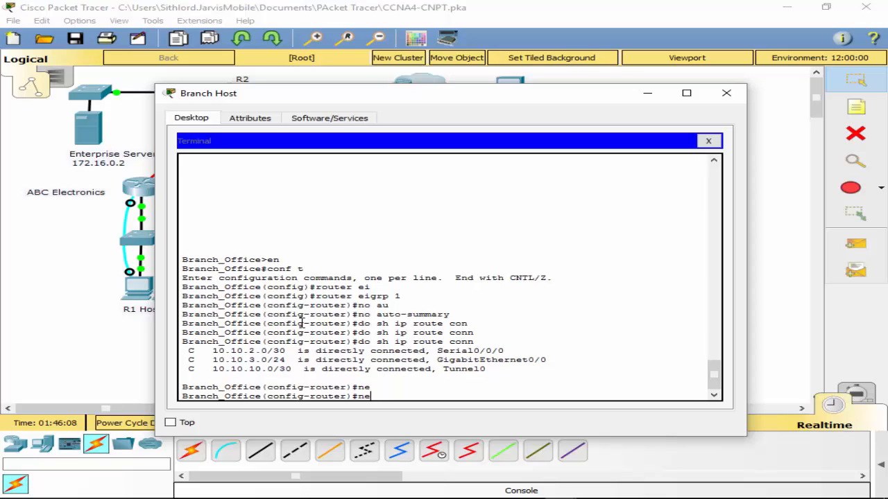
type("tw")
key("Tab")
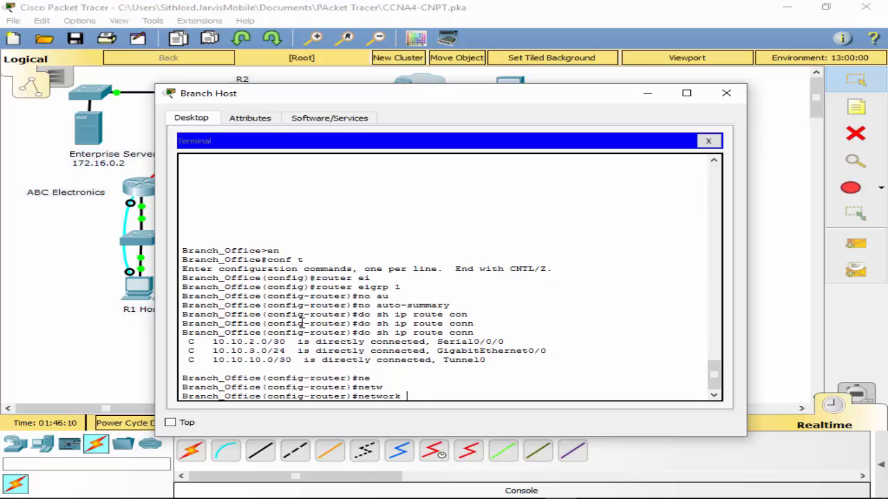
type("10.10.0 0.0.0.3")
key("Return")
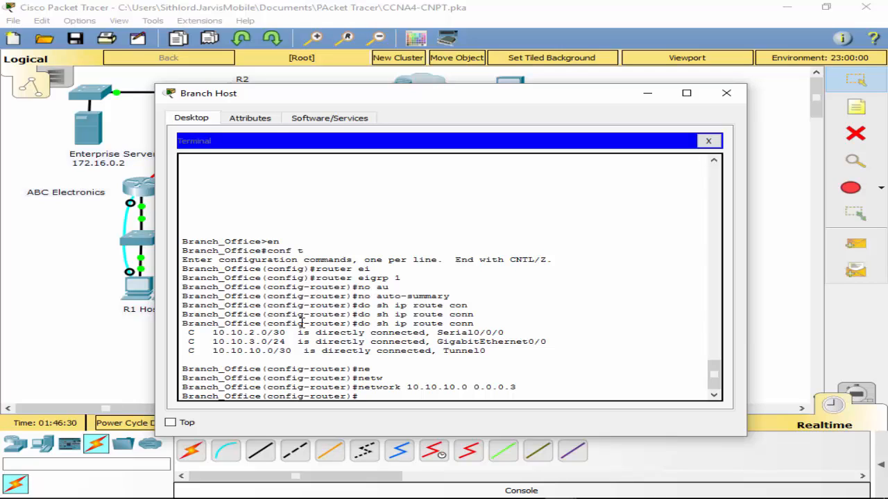
- Advertise network 10.10.3.0 with wildcard 0.0.0.255 in Branch_Office's EIGRP process
key("Up")
key("BackSpace")
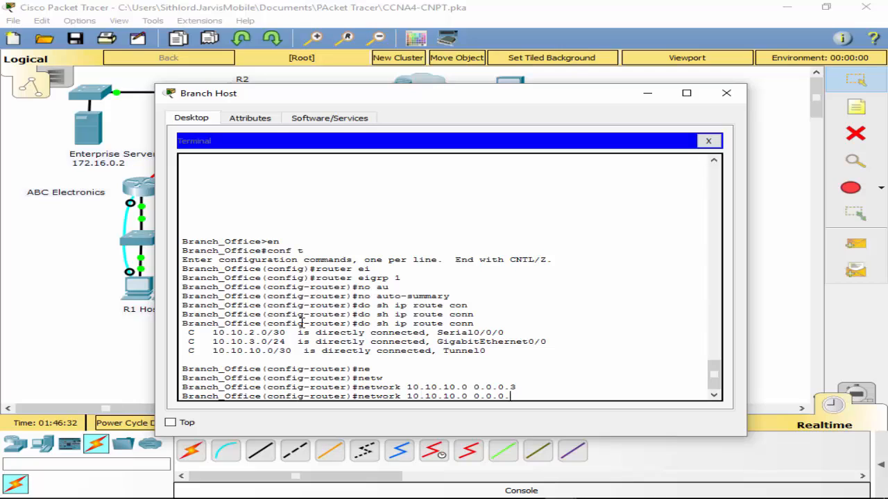
type("255")
key("Left")
key("Left")
key("Left")
key("Left")
key("Left")
key("Left")
key("Left")
key("Left")
key("Left")
key("Left")
key("Left")
key("BackSpace")
key("BackSpace")
key("BackSpace")
type("3.")
key("Return")
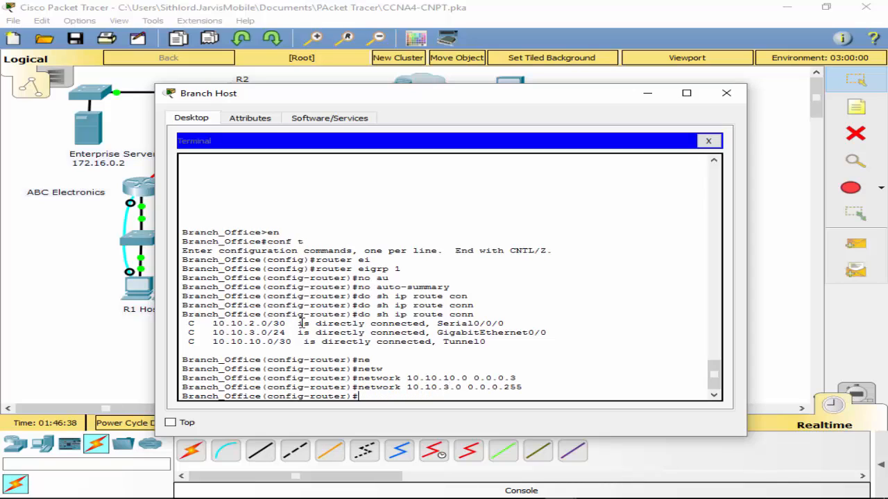
- Make interface g0/0 passive in Branch_Office's EIGRP process
type("pas")
key("Tab")
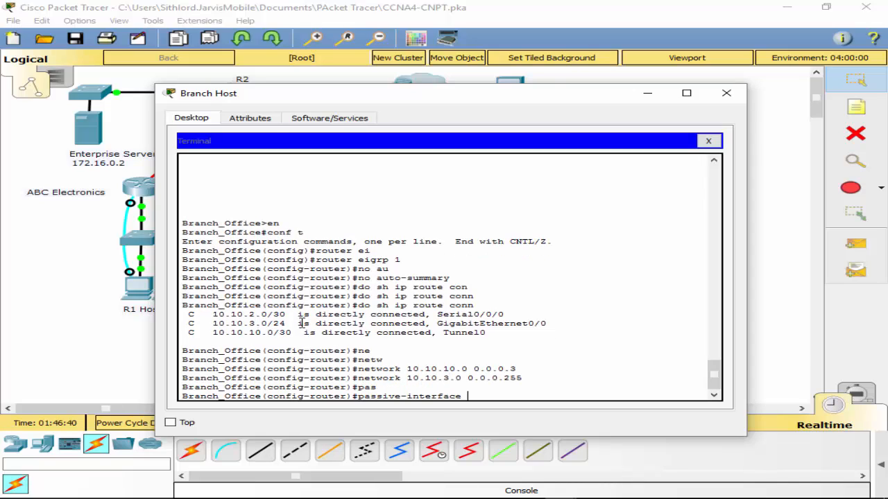
type("g0.")
type("0/0")
key("Return")
left_click_drag(342, 109, 435, 125)
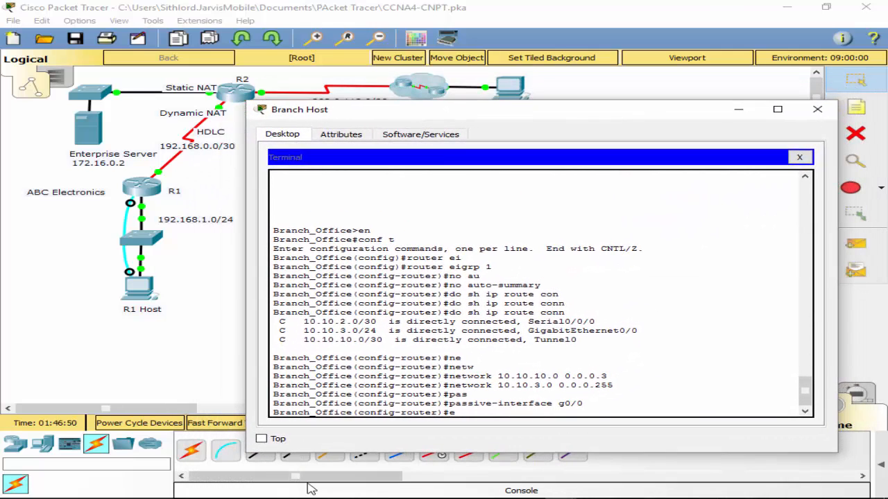
- Leave the EIGRP and global configuration modes on Branch_Office to return to privileged EXEC mode
type("exit")
key("Return")
key("Return")
type("exit")
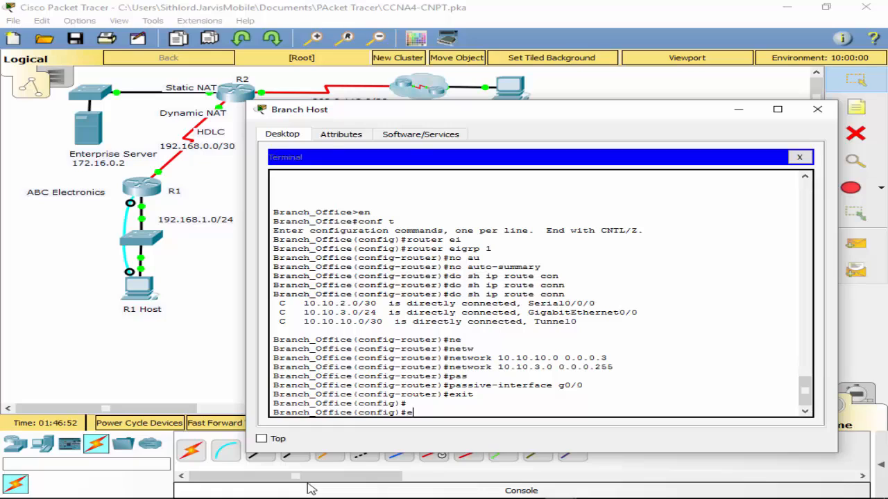
- Display the status and addressing details of interface tunnel 0 on Branch_Office
key("Return")
type("sh")
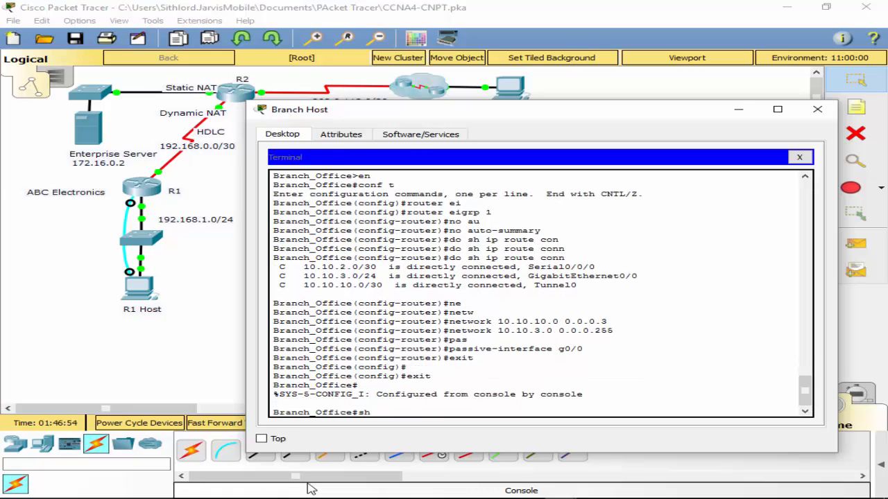
type(" u")
key("BackSpace")
type("int t0")
key("Return")
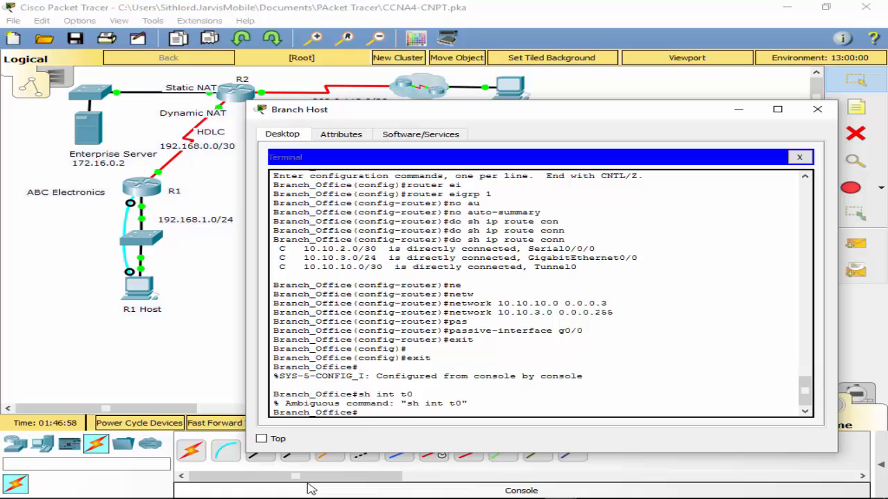
type("sh int tun")
key("Tab")
type("0")
key("Return")
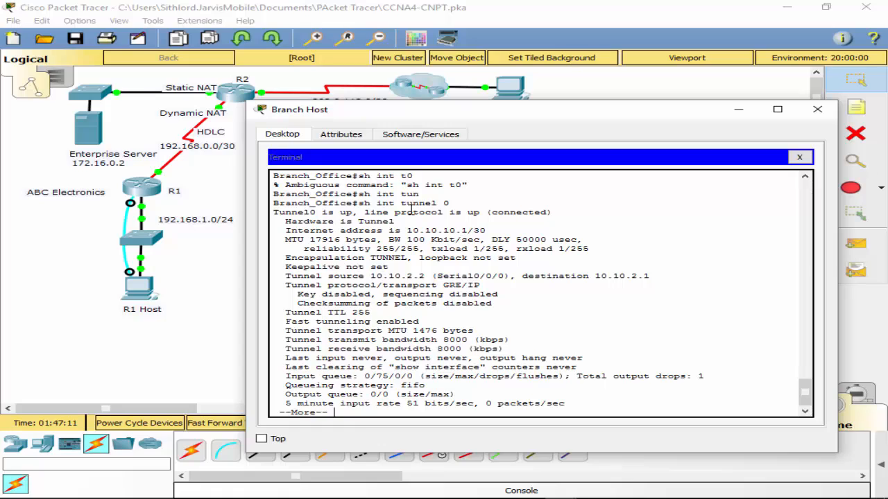
key("q")
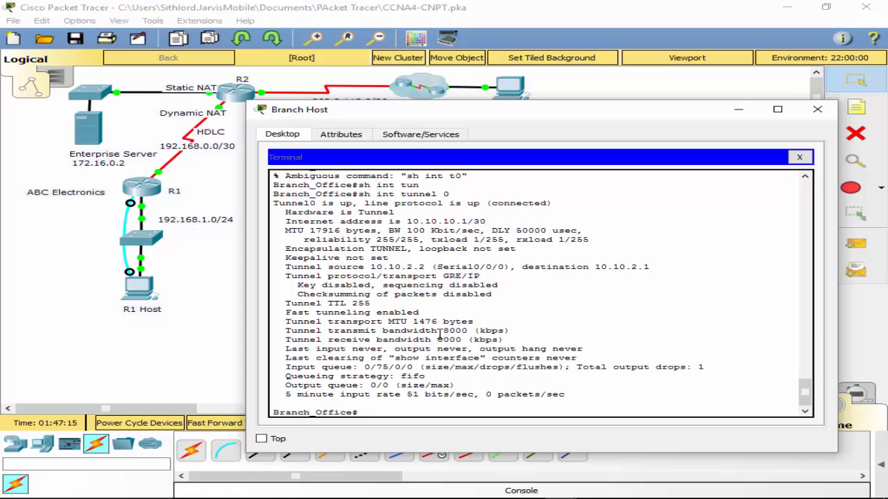
- Display the complete IP routing table on Branch_Office
type("sh ip route")
key("Return")
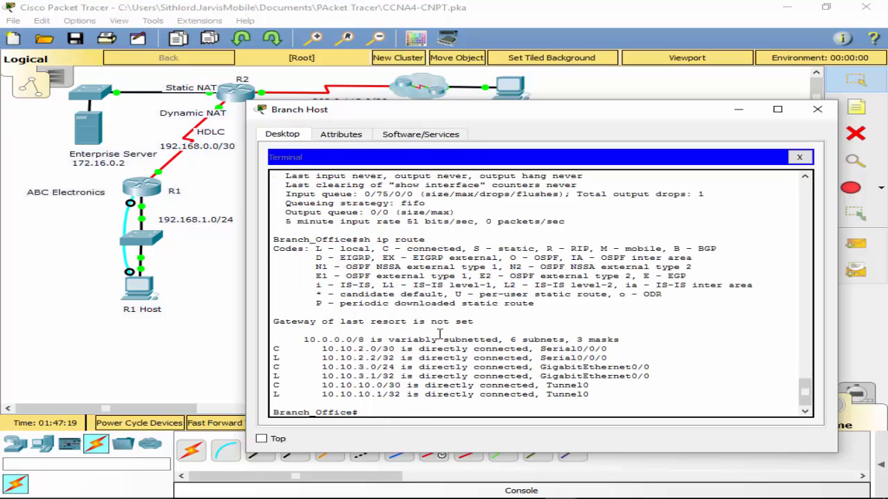
- Ping R3's Frame Relay address 10.10.2.1 from Branch_Office
type("ping 10.10.2.1")
key("Return")
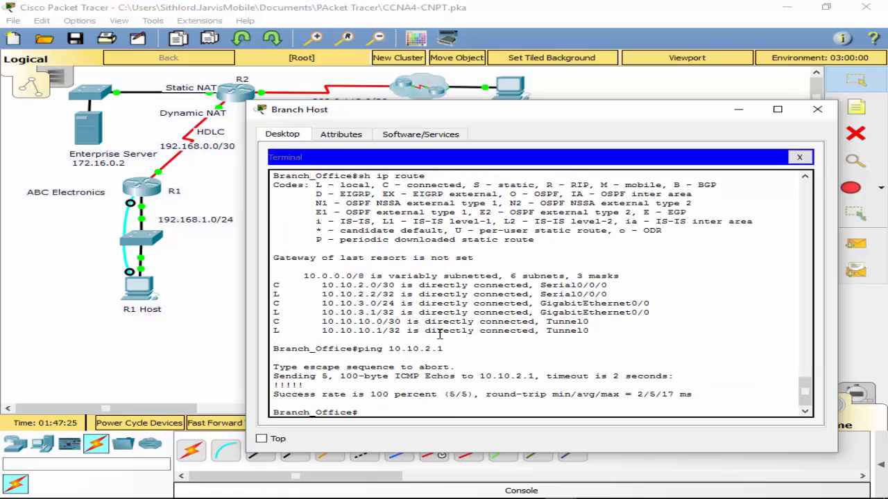
- Ping the far end of the GRE tunnel at 10.10.10.2 from Branch_Office
key("Up")
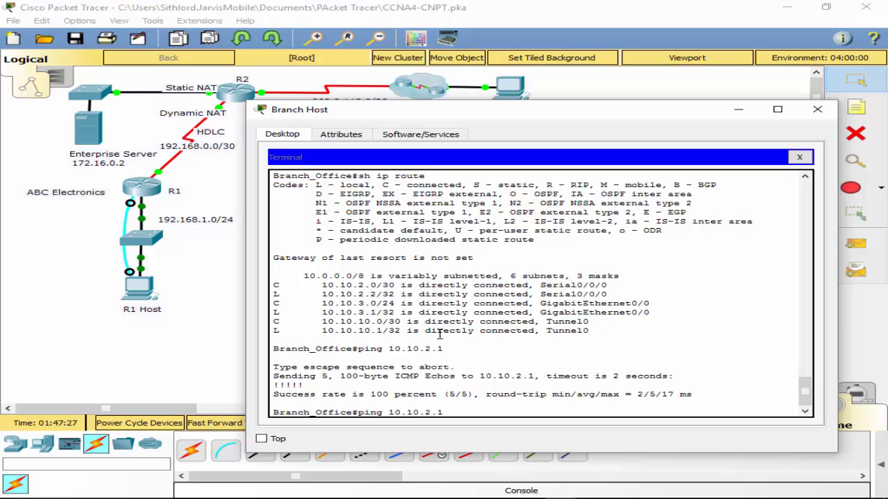
key("BackSpace")
key("BackSpace")
key("BackSpace")
type("10.2")
key("Return")
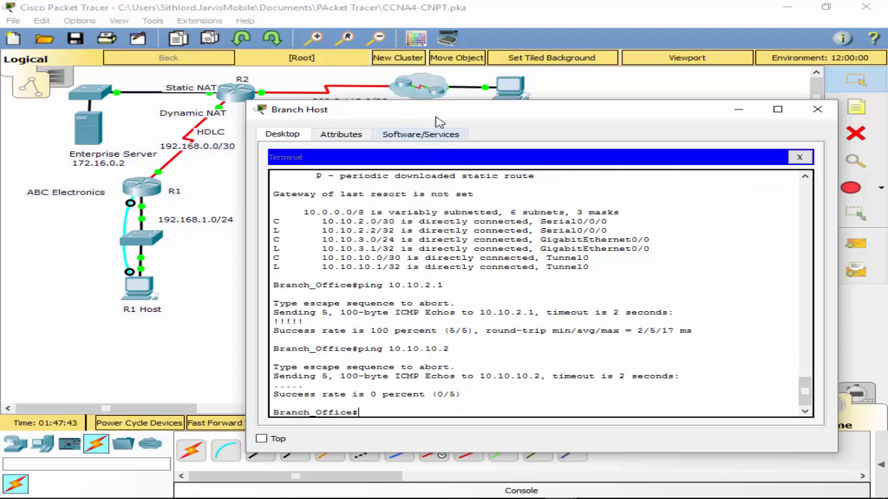
- Move the Branch Host window out of the way and open R3's console session from the Reception PC's terminal with the default port settings
left_click_drag(434, 111, 887, 101)
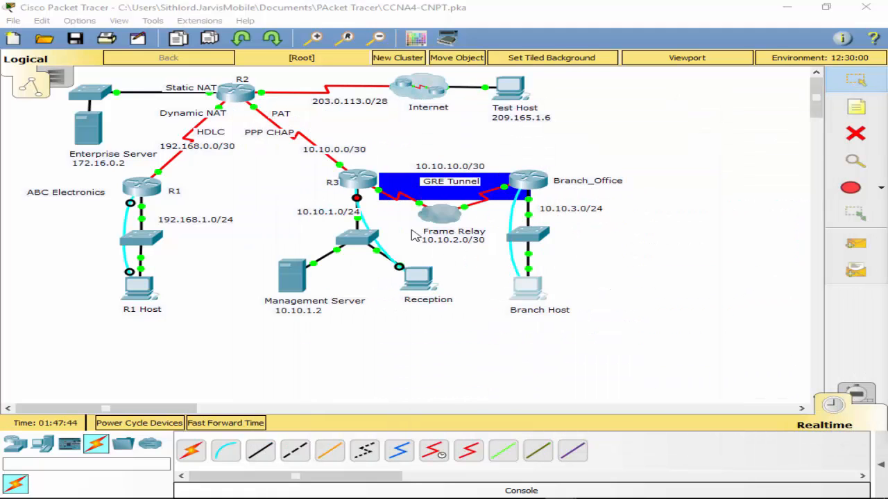
left_click(357, 199)
left_click(351, 184)
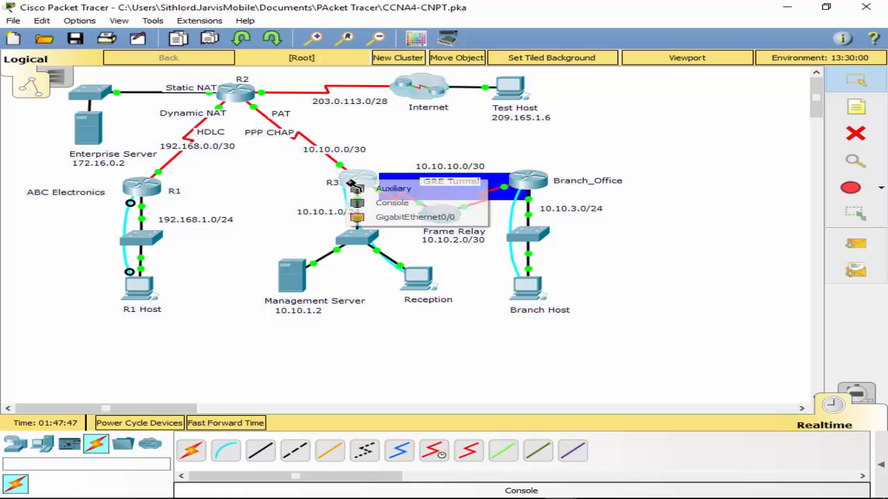
left_click(392, 202)
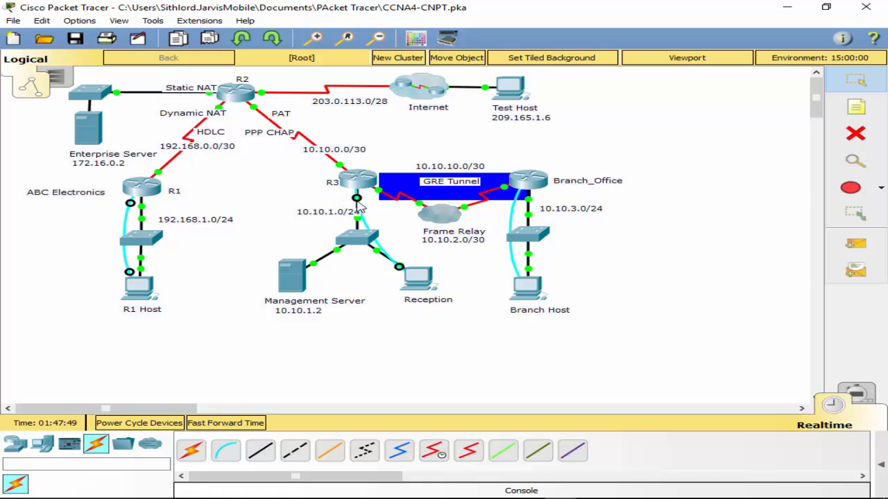
left_click(345, 183)
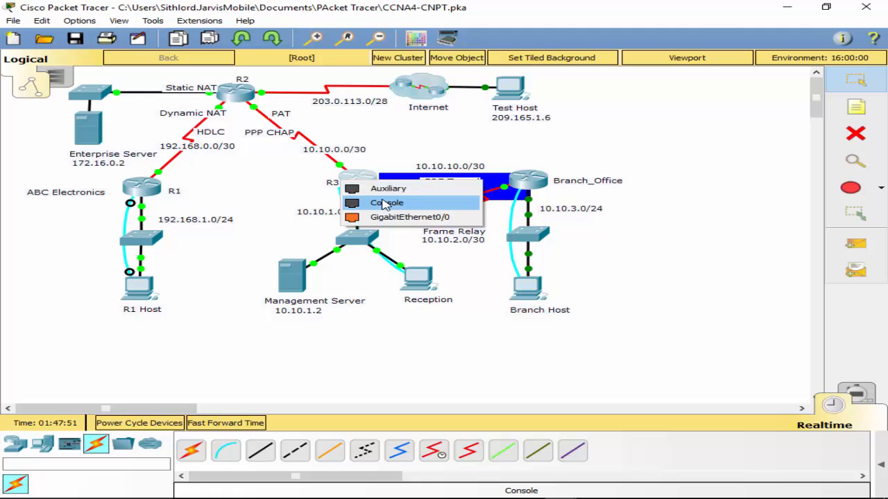
left_click(383, 202)
left_click(404, 281)
left_click(426, 192)
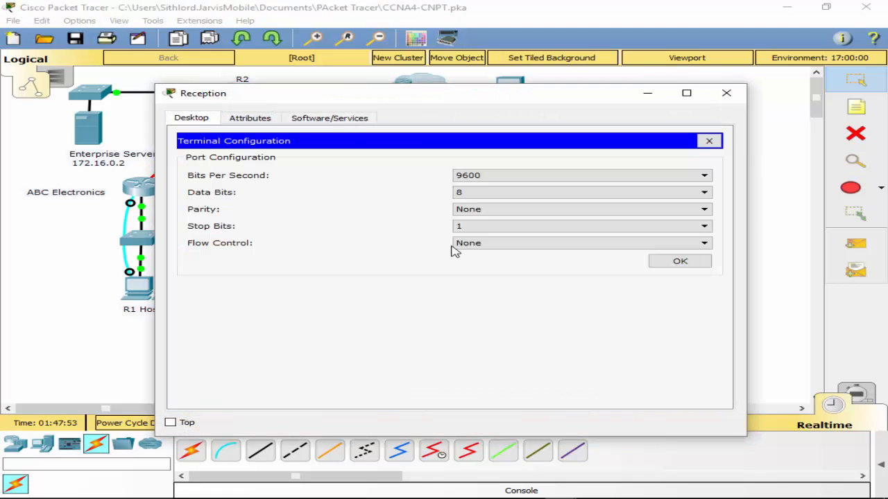
left_click(679, 267)
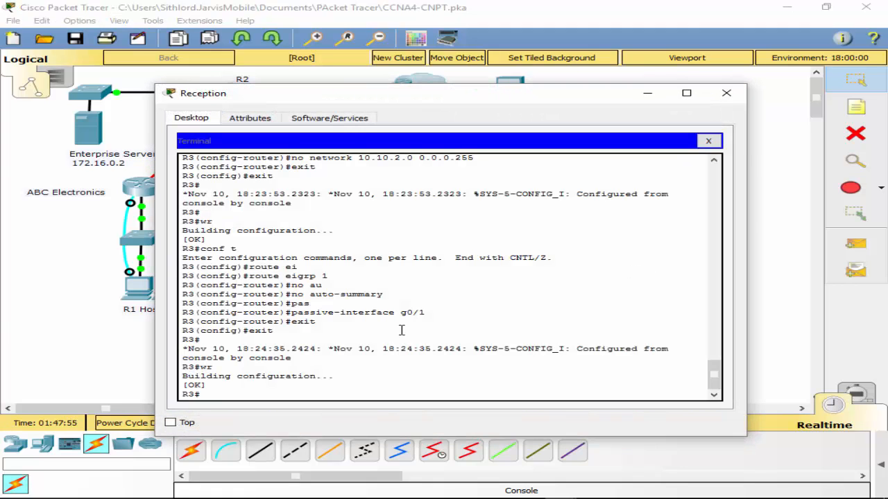
- Display R3's IP routing table through to its last entry
type("sh ip route")
key("Return")
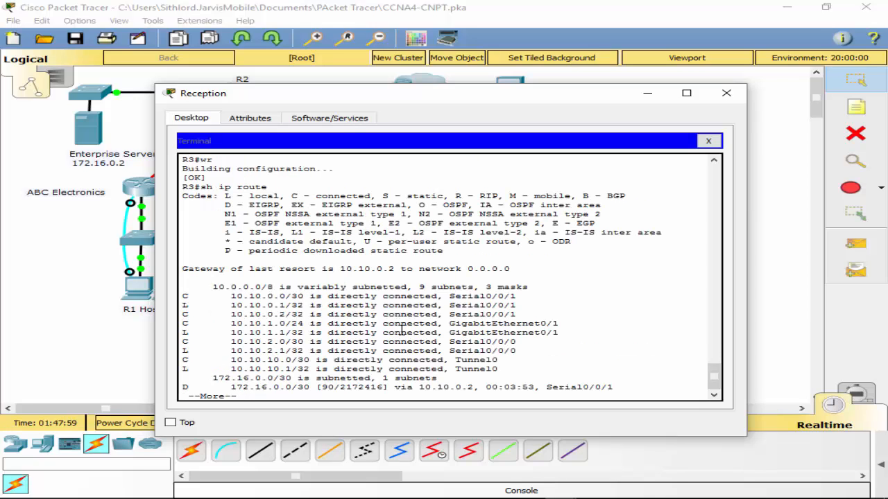
key("space")
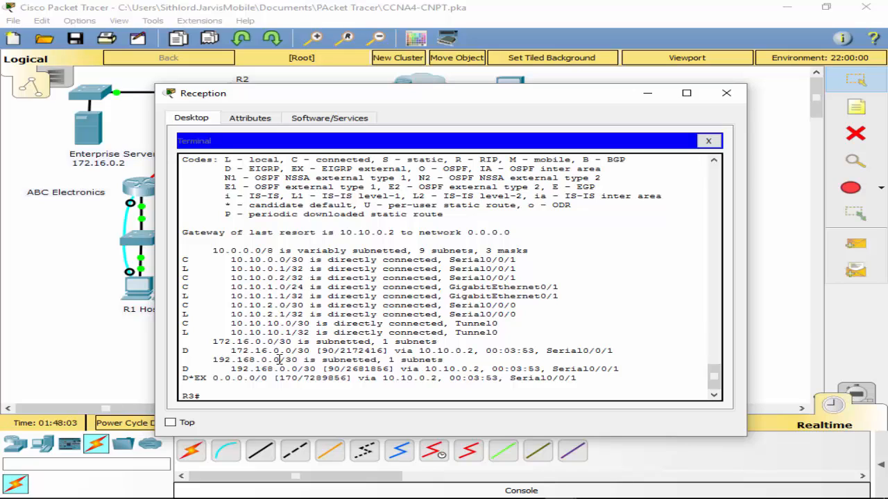
- Set the IP address of R3's interface tunnel 0 to 10.10.10.2 with mask 255.255.255.252
type("conf t")
key("Return")
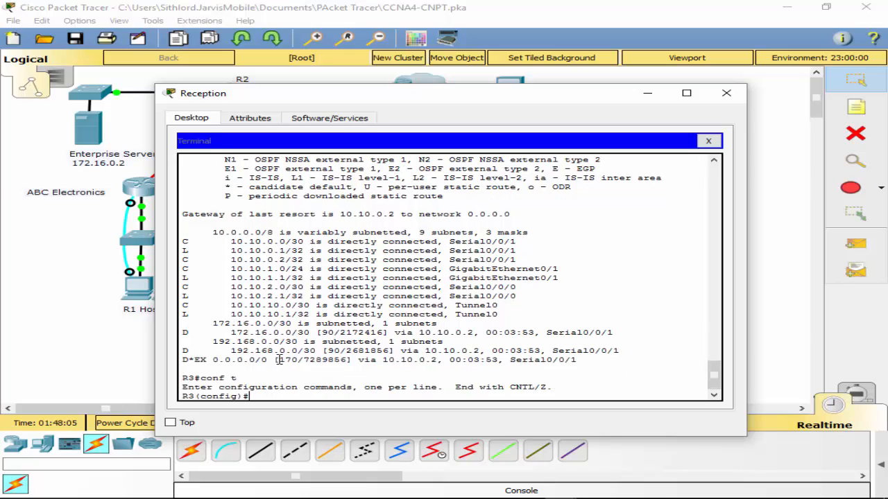
type("int tun")
key("Tab")
type("9")
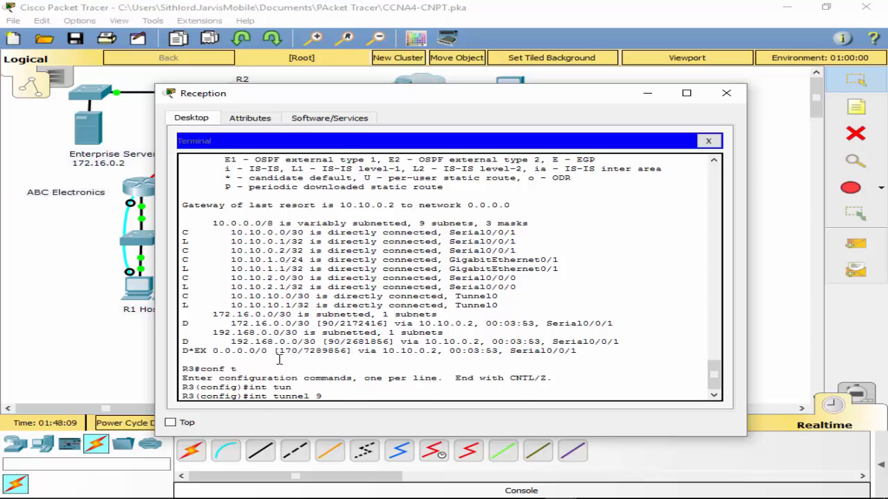
key("BackSpace")
type("0")
key("Return")
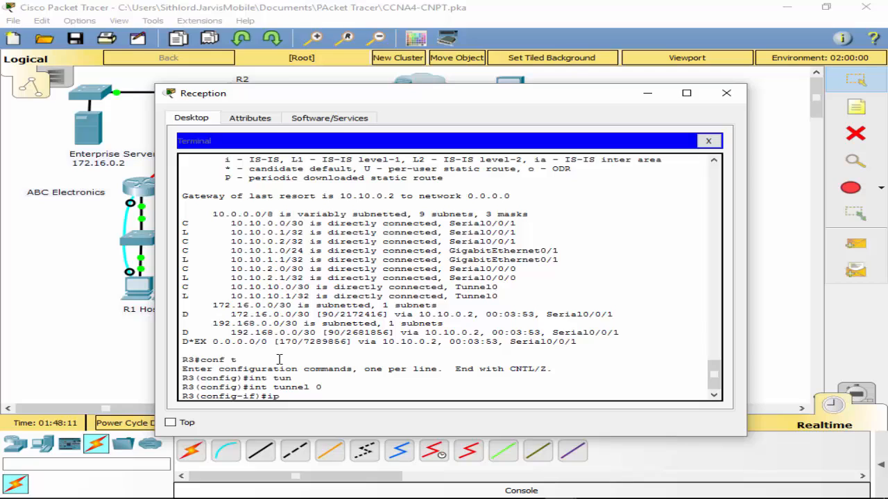
type("ip ad")
key("Tab")
type("10")
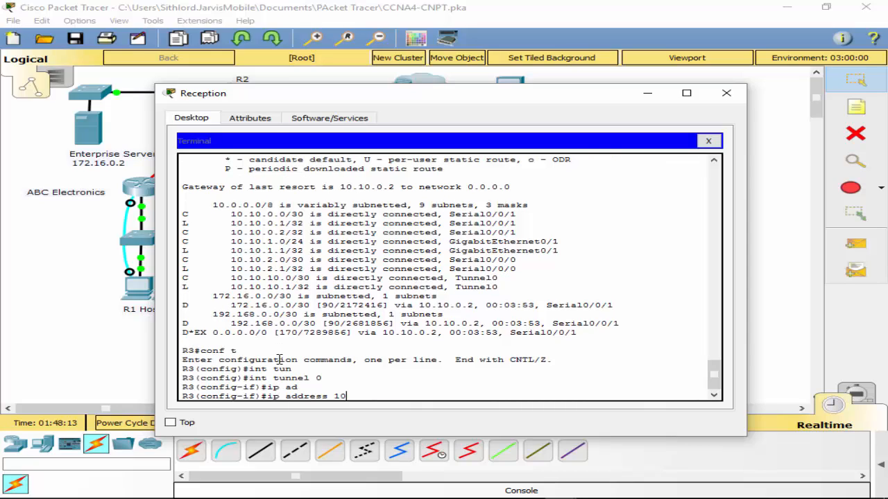
type(".10.10.2 255.255.255.252")
key("Return")
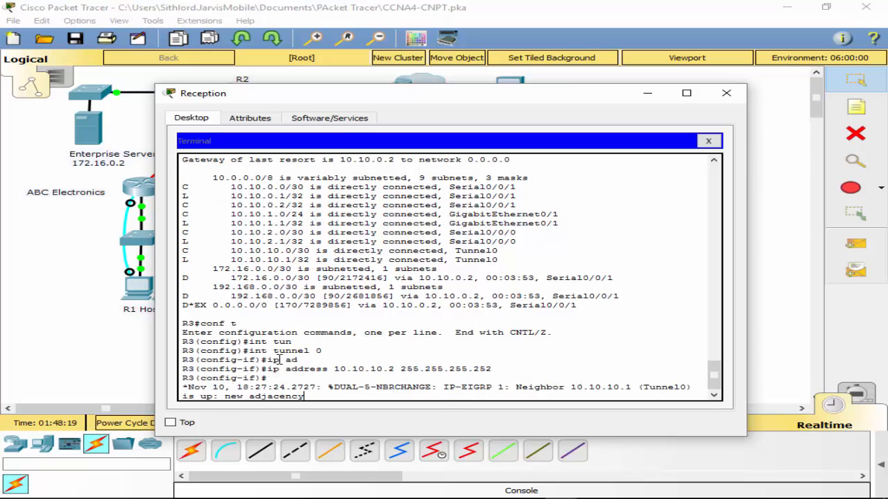
- Leave configuration mode on R3 and save the running configuration
key("Return")
type("exit")
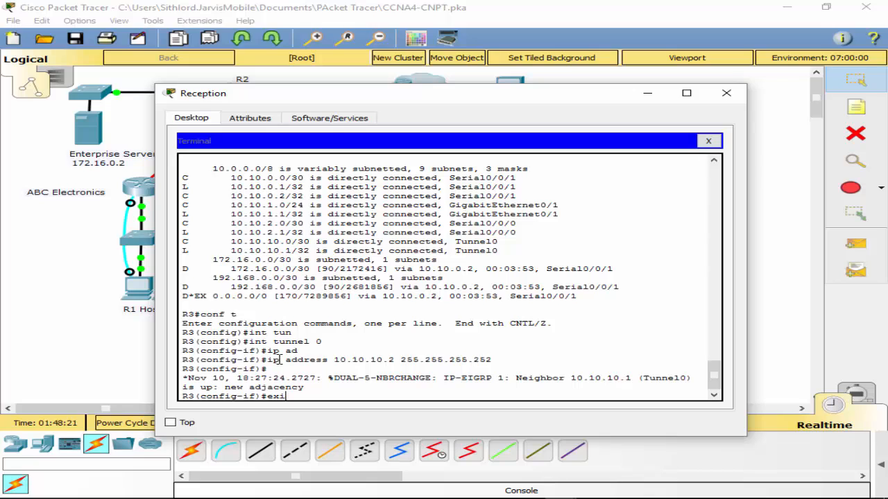
key("Return")
type("exit")
key("Return")
key("Return")
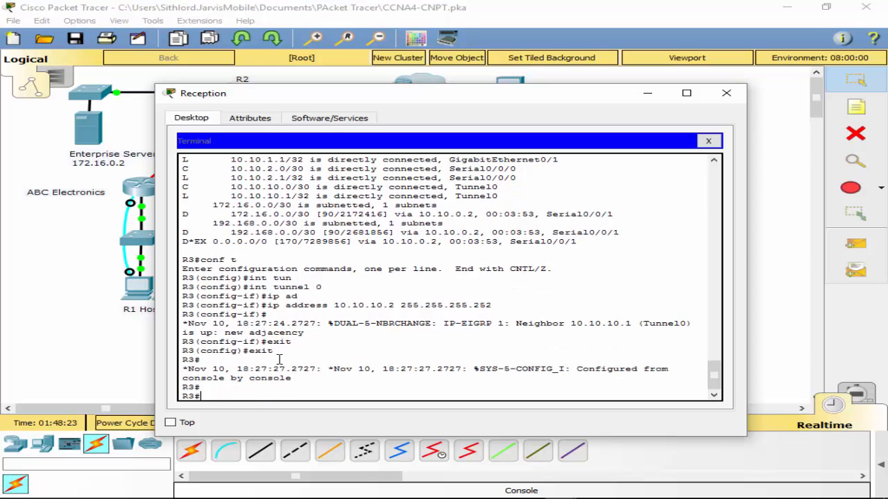
type("wr")
key("Return")
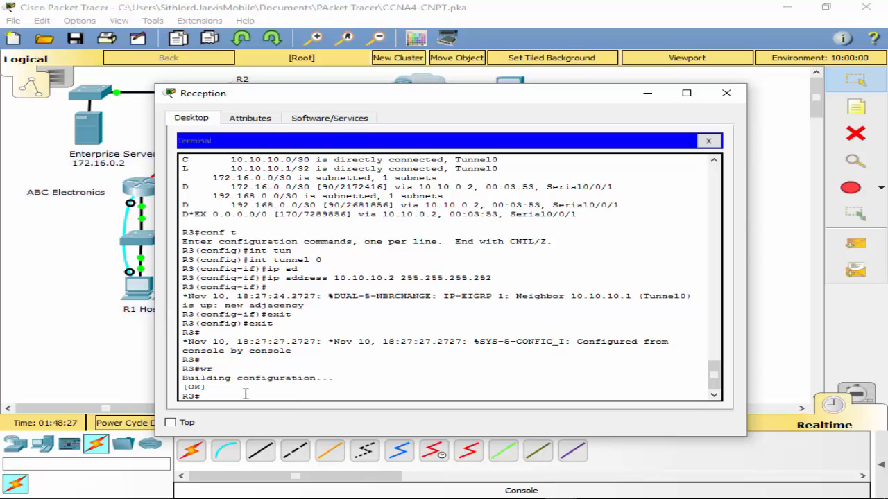
- Recheck R3's complete routing table with the new tunnel address in place
type("sh ip route")
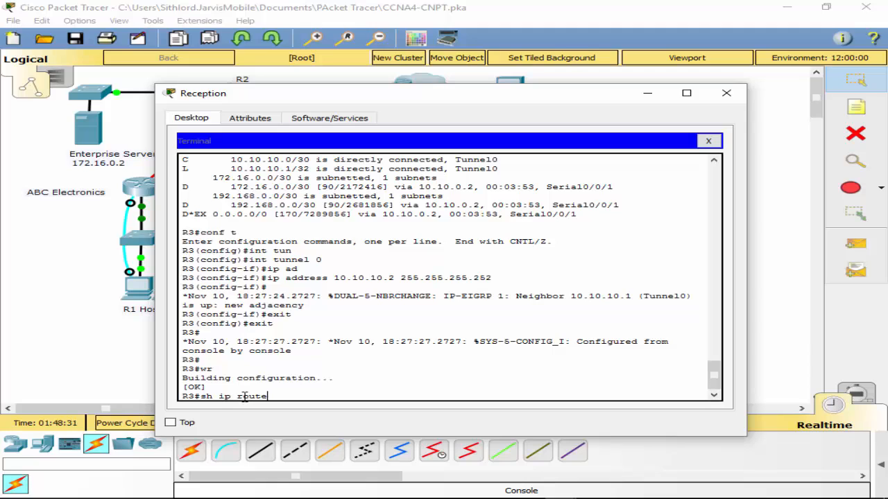
key("Return")
key("space")
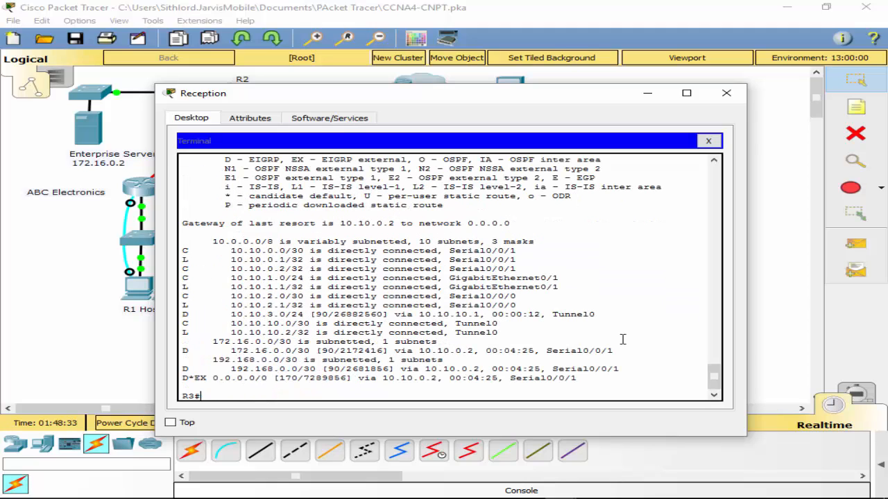
- Move the Reception window aside and open the Command Prompt on Test Host, keeping the upper topology in view
left_click(441, 454)
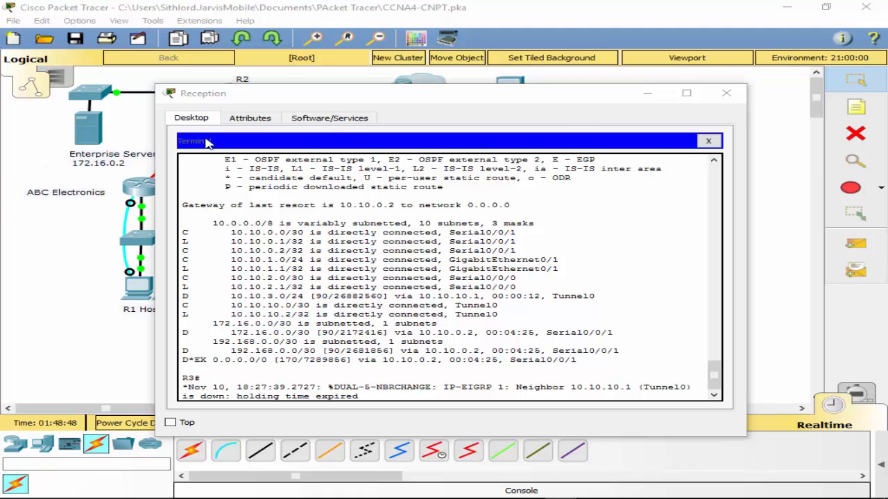
left_click_drag(556, 99, 525, 225)
left_click_drag(669, 355, 678, 323)
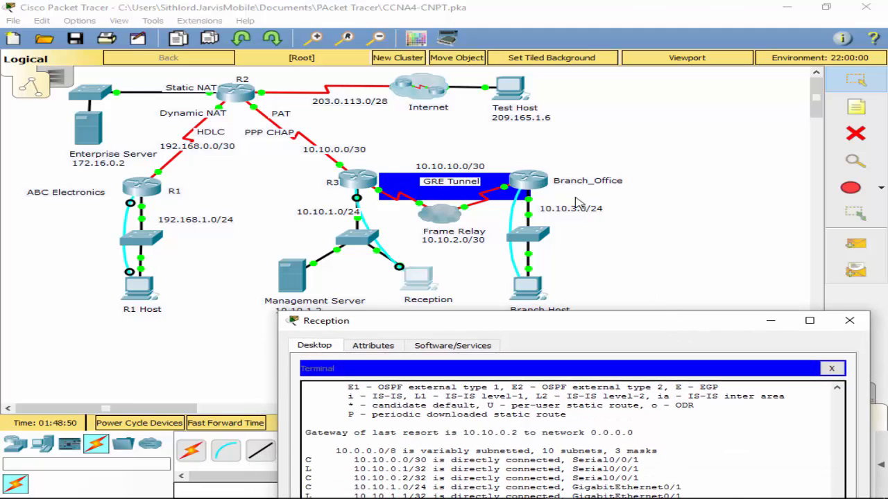
left_click(509, 104)
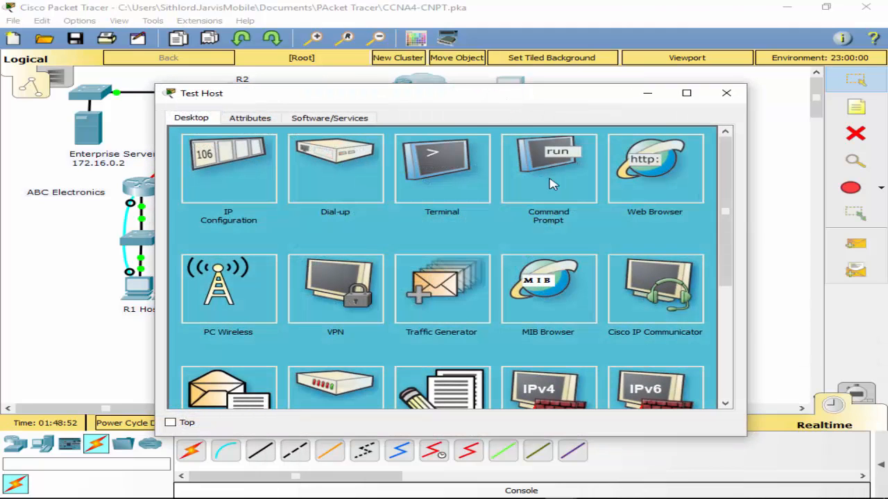
left_click(539, 178)
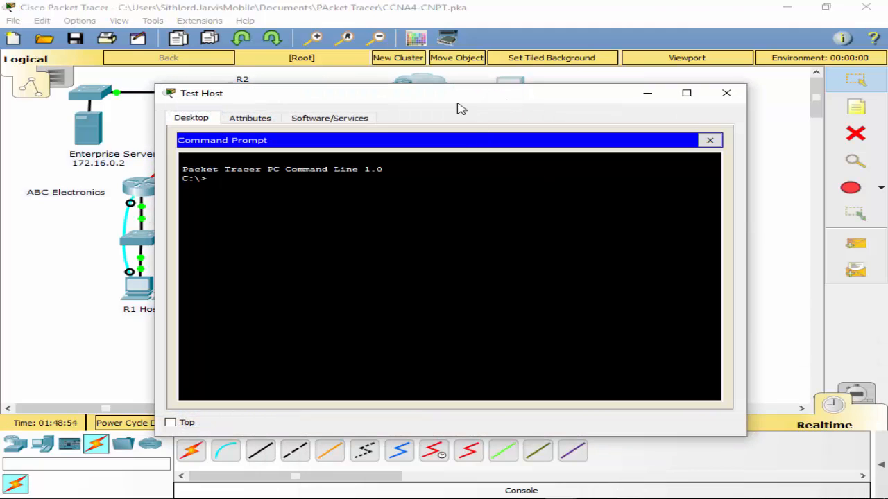
left_click_drag(455, 99, 544, 161)
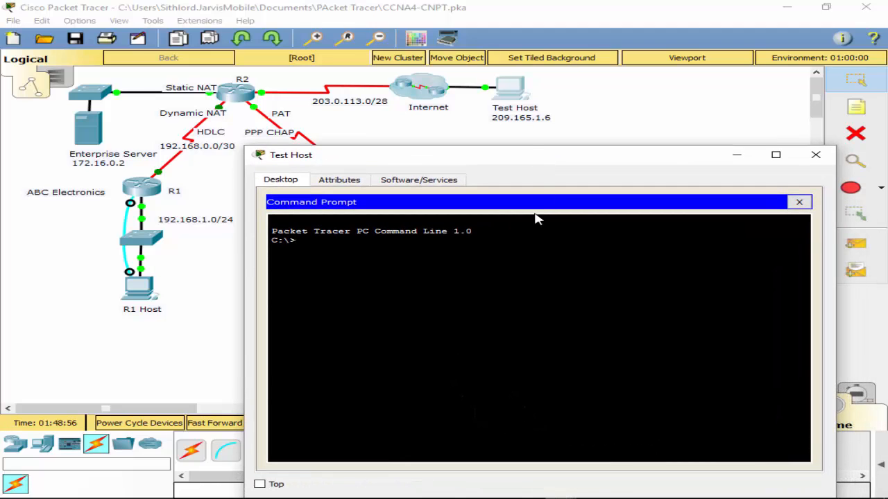
- Ping 203.0.113.14 from Test Host and stop the ping after a few replies
type("ping 203.0.113.")
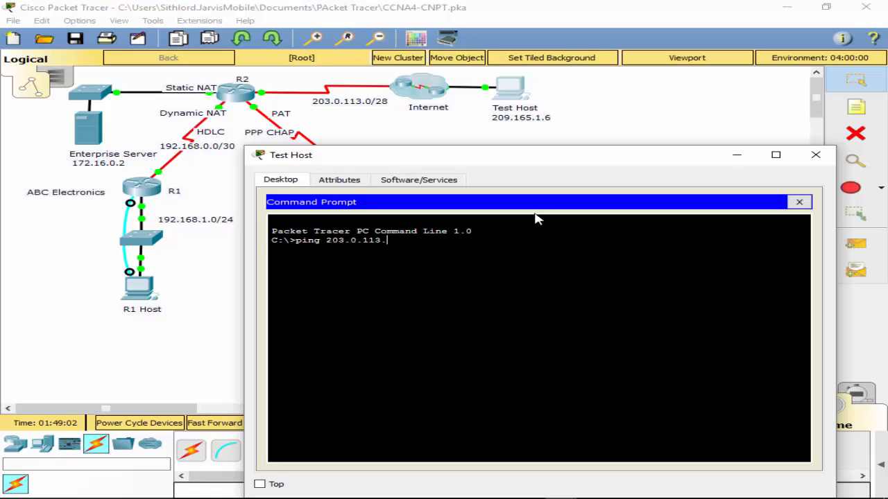
type("14")
key("Return")
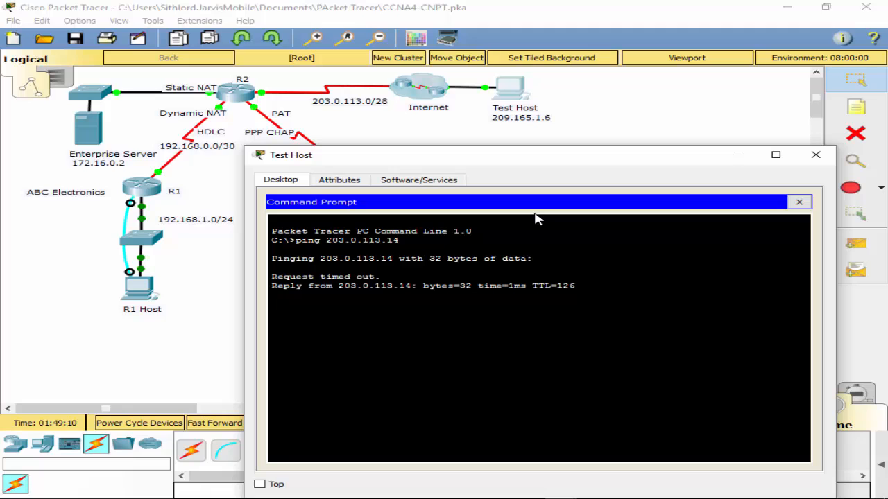
key("ctrl+c")
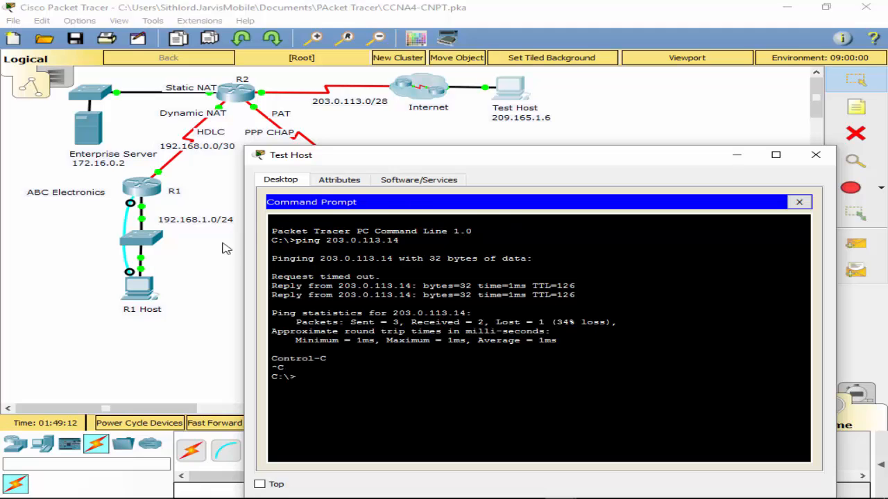
- Bring up R1 Host's Command Prompt with the topology still in view and ping 209.165.1.6
left_click(137, 296)
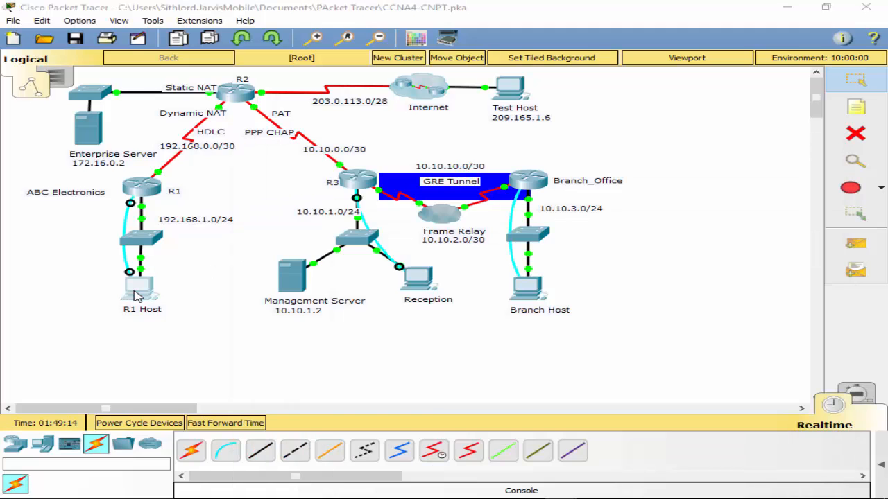
left_click(136, 296)
left_click(557, 166)
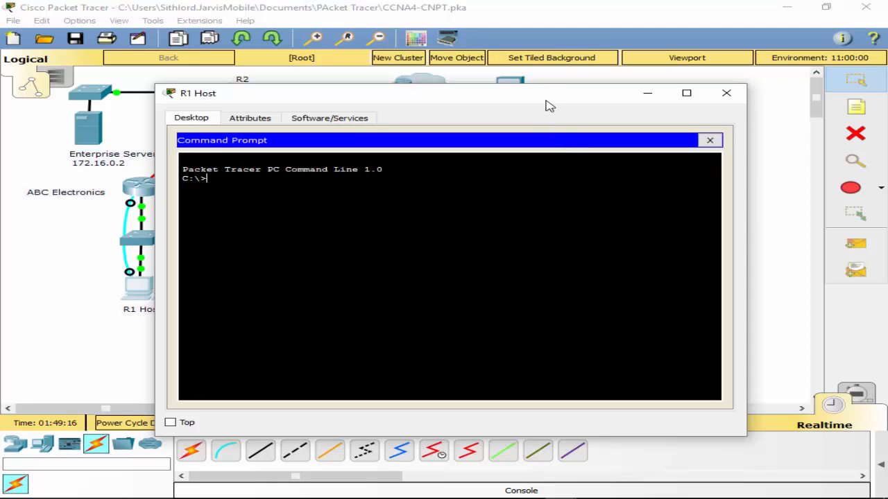
left_click_drag(545, 101, 529, 229)
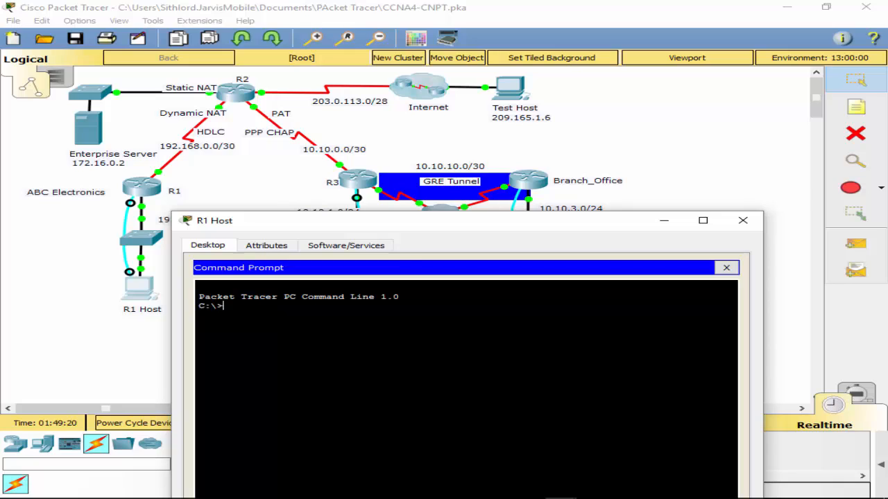
type("ping 209.165.1.6")
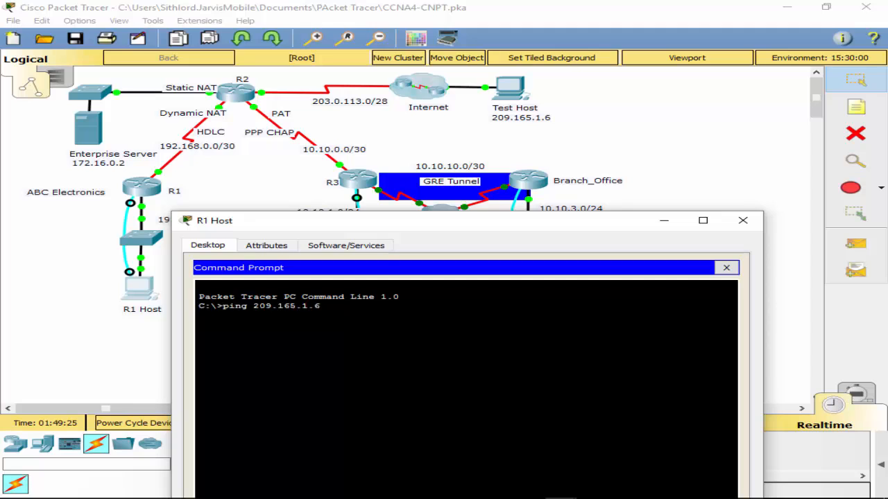
key("Return")
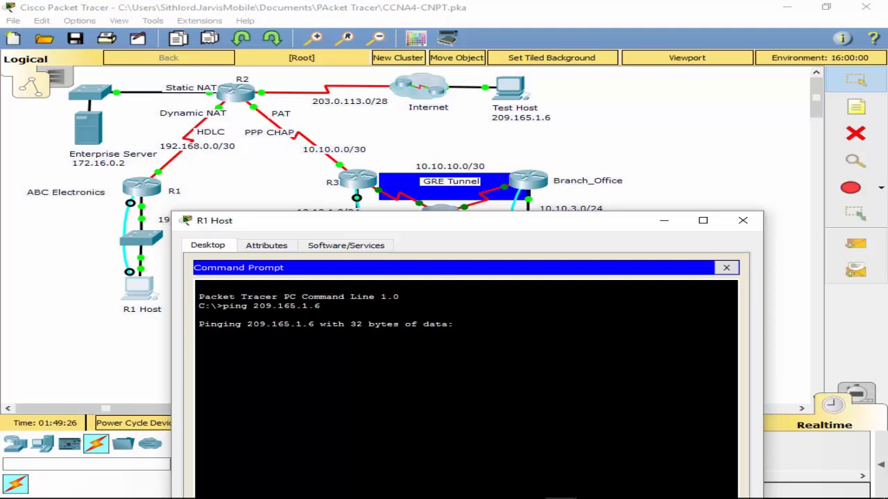
- Check the IP address and default gateway set in R1 Host's IP Configuration
left_click_drag(440, 231, 561, 195)
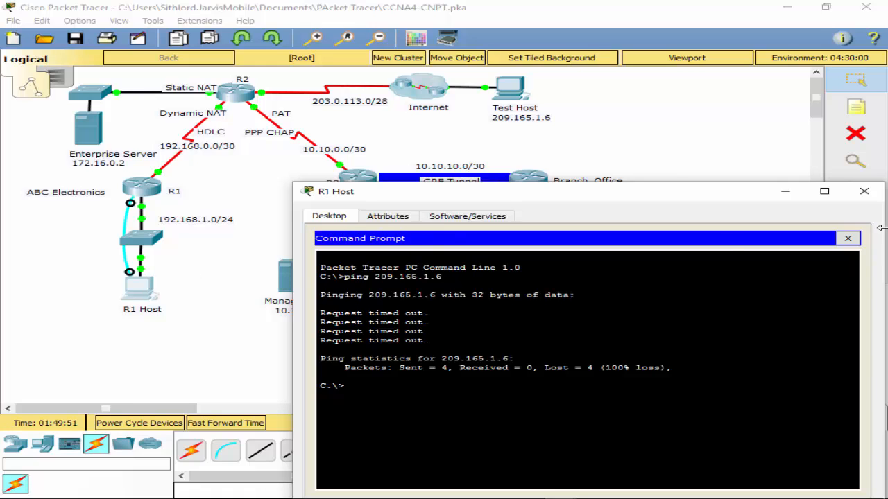
left_click(848, 238)
left_click(374, 283)
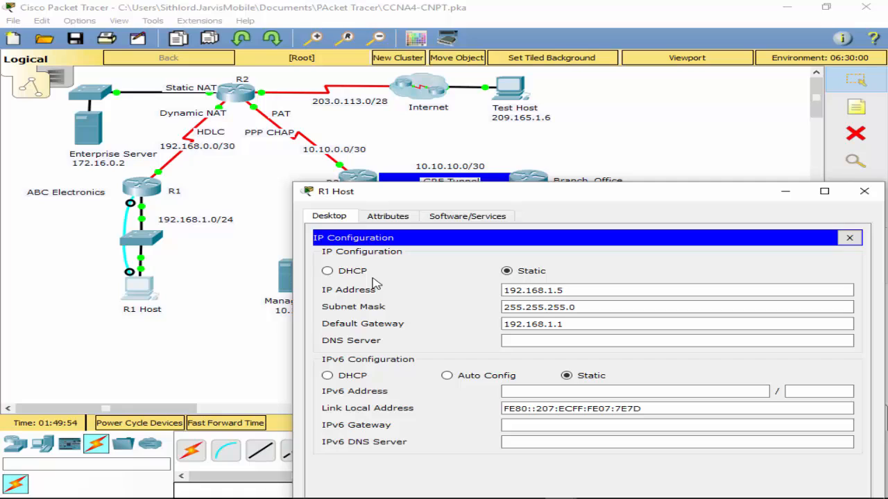
left_click(849, 238)
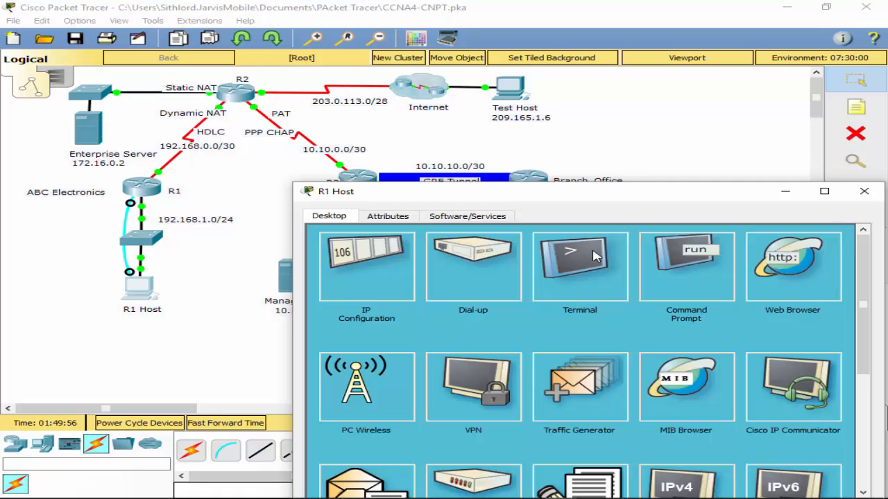
- Ping the default gateway 192.168.1.1 from R1 Host's Command Prompt
left_click(697, 284)
type("p")
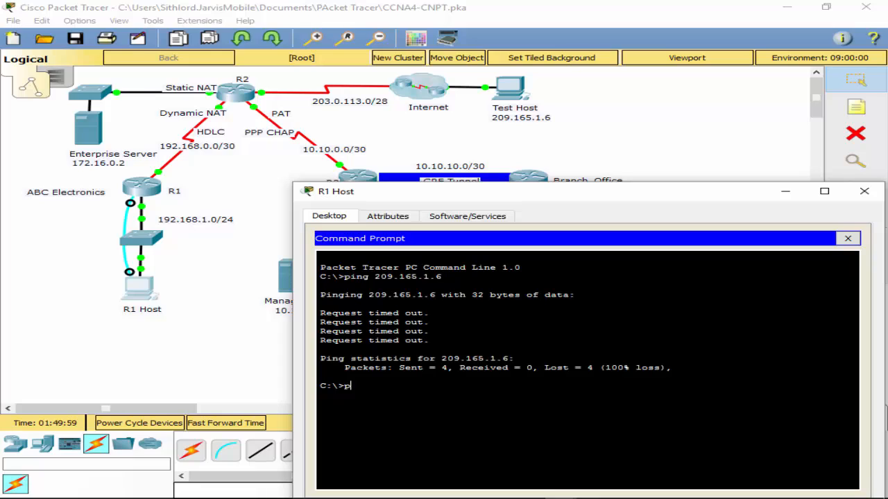
type("ing 192.168.1.1")
key("Return")
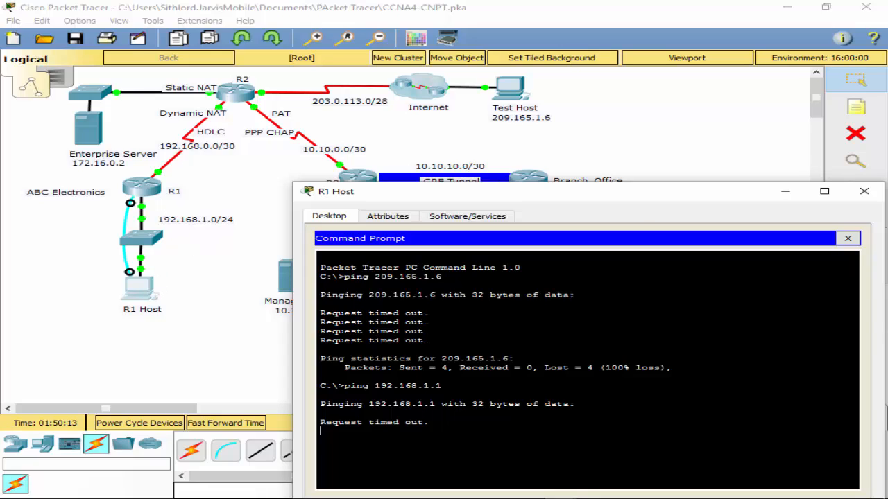
- Open R1's console through the Terminal on R1 Host and ping 192.168.1.255
left_click(847, 238)
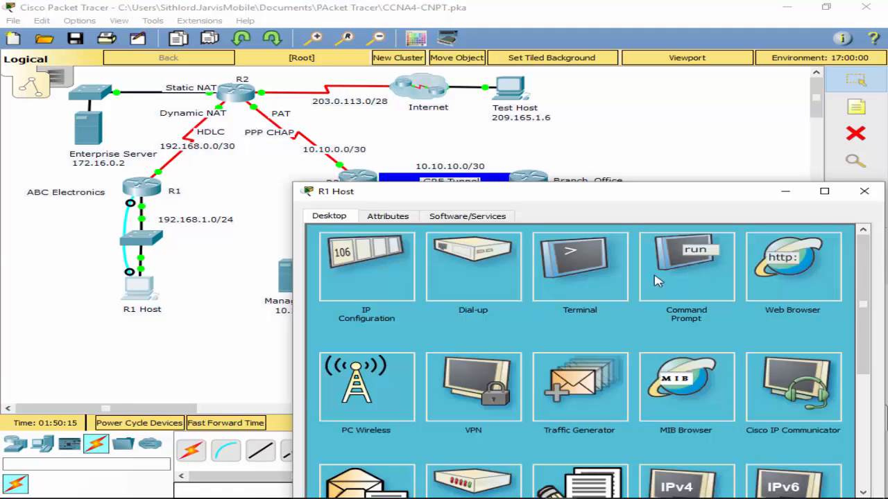
left_click(586, 278)
left_click(797, 362)
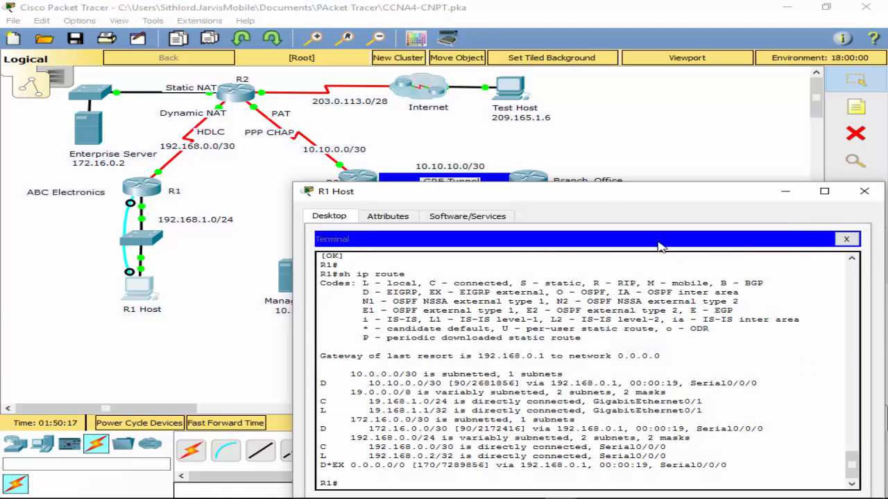
left_click_drag(595, 193, 586, 70)
type("p")
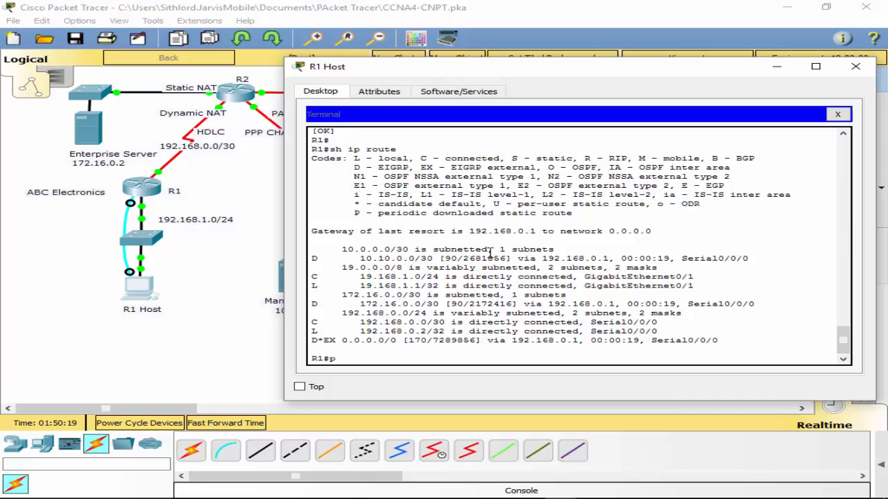
type("ing 192.168.1.")
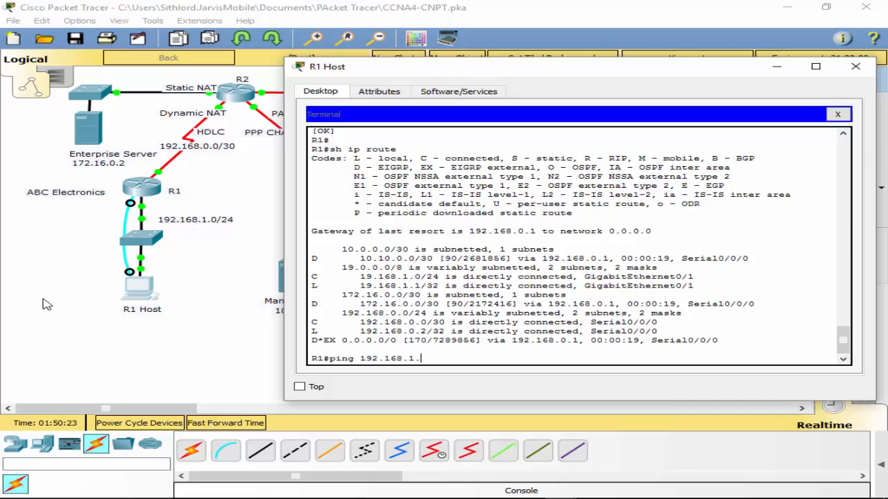
type("255")
key("Return")
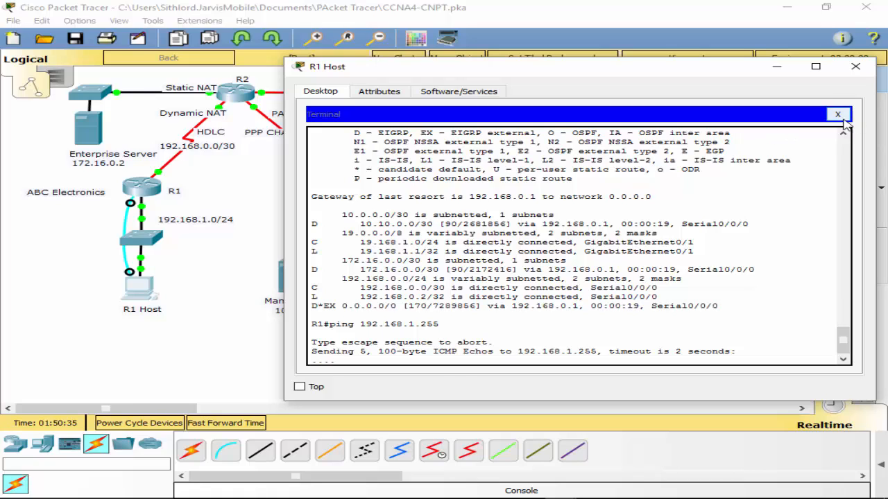
- Recheck R1 Host's IP Configuration for the address R1 should ping
left_click(837, 114)
left_click(355, 150)
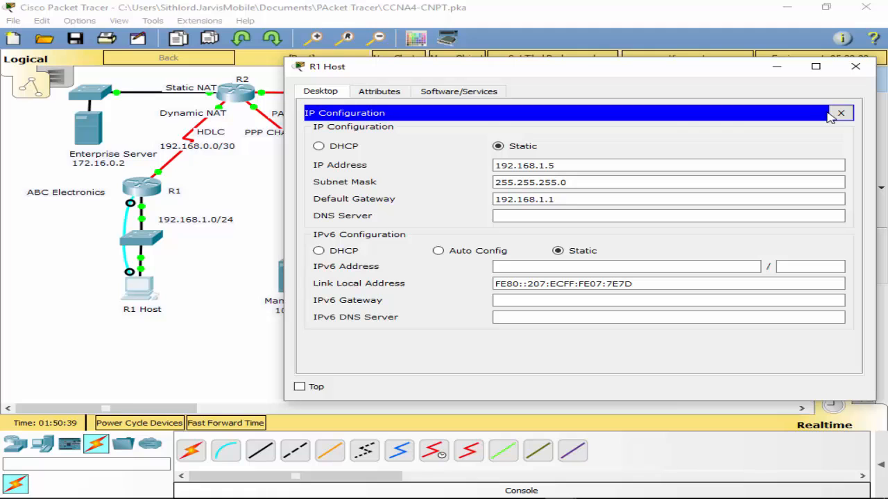
left_click(839, 113)
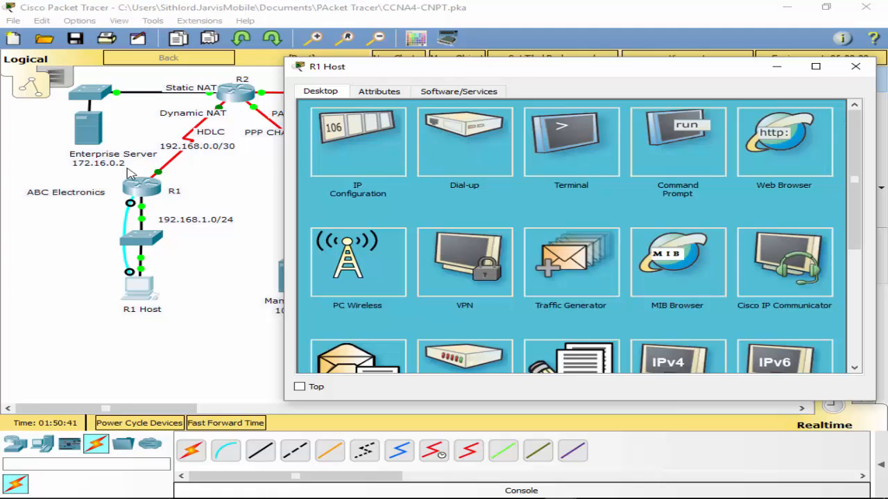
- Reopen R1's console through the Terminal on R1 Host and ping 192.168.1.5
left_click(146, 183)
left_click(494, 268)
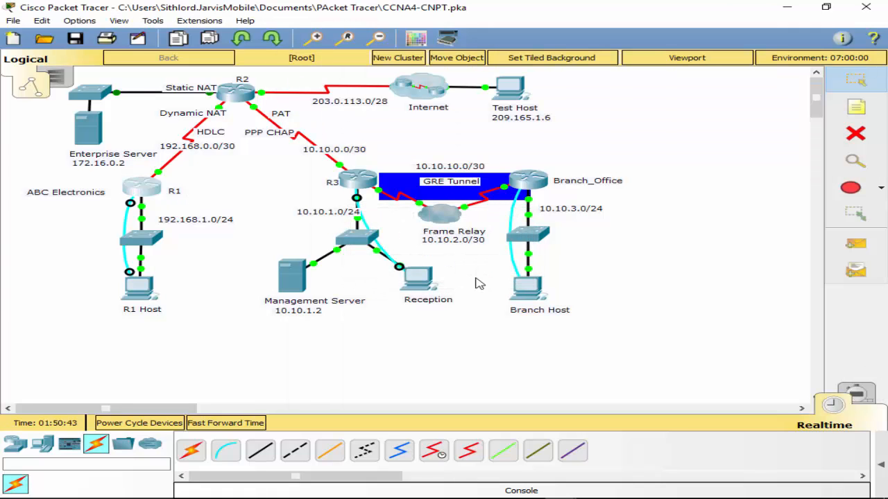
left_click(139, 285)
left_click(538, 149)
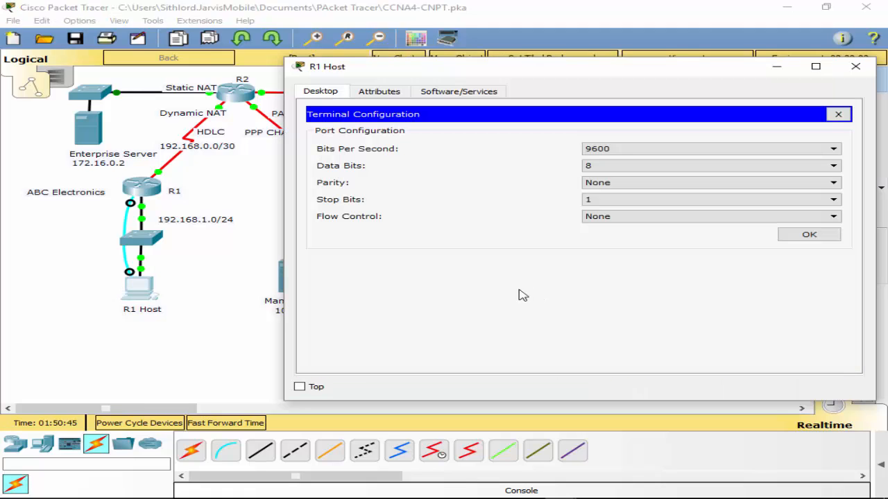
left_click(794, 235)
type("p")
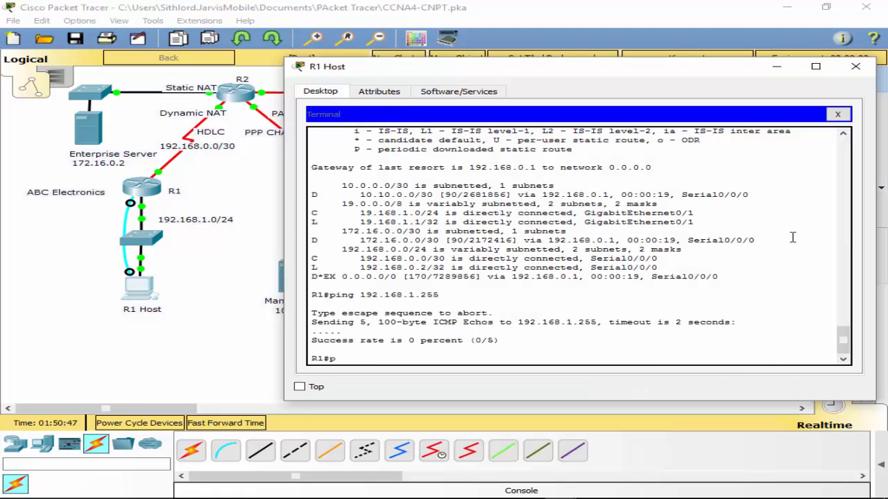
type("ing 192.168.1.5")
key("Return")
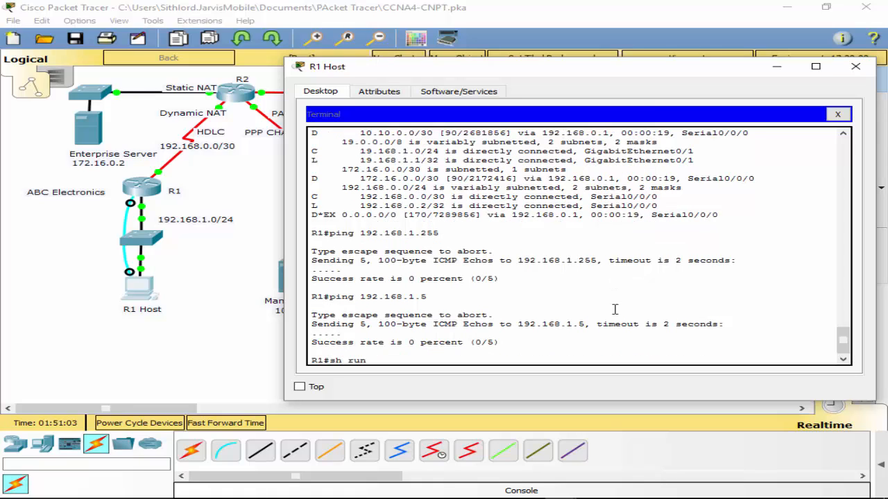
- Display R1's running configuration and examine the interface addresses
key("Return")
key("space")
key("space")
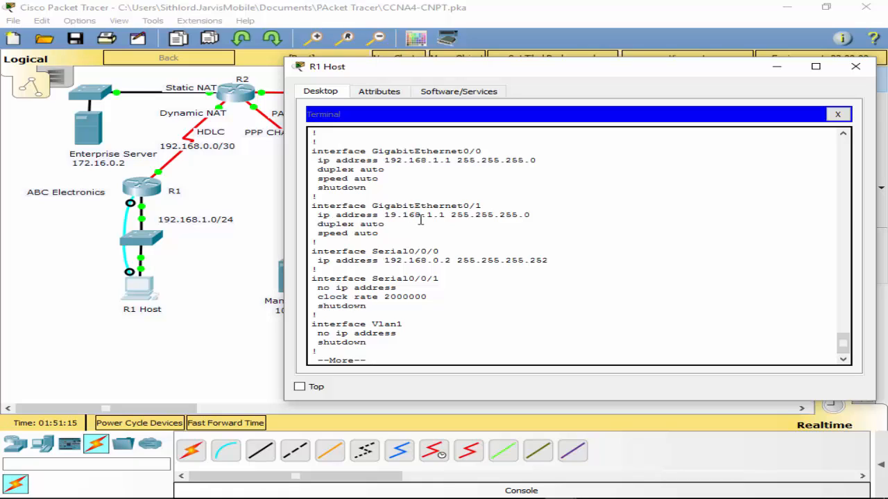
key("space")
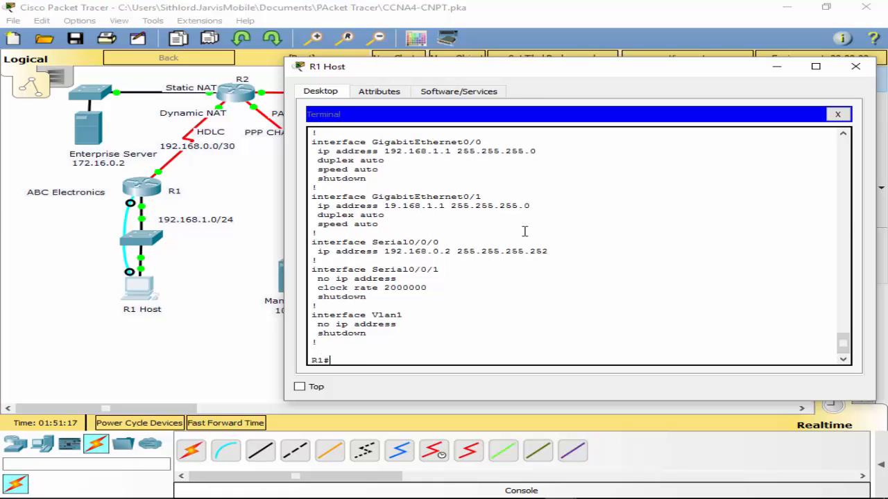
- Enter global configuration mode on R1 and remove the IP address from interface g0/0
key("BackSpace")
key("BackSpace")
key("BackSpace")
key("BackSpace")
key("BackSpace")
type("conf t")
key("Return")
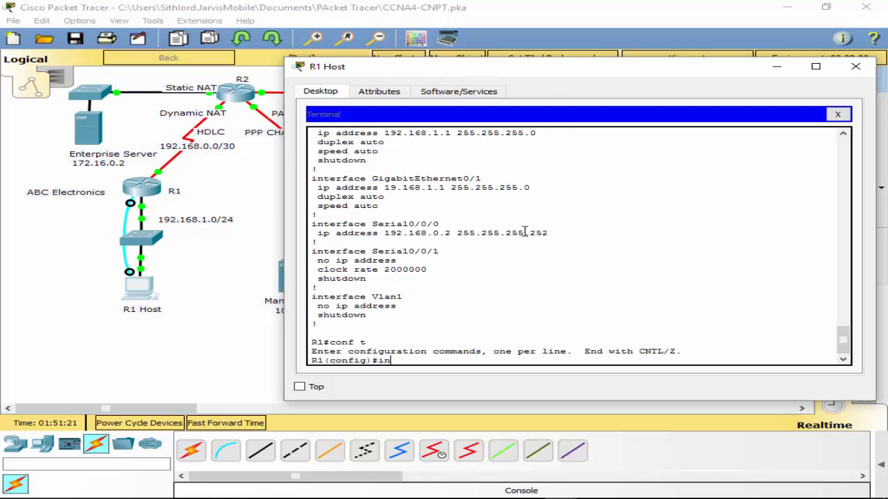
type("int g0/0")
key("Return")
type("no ip add")
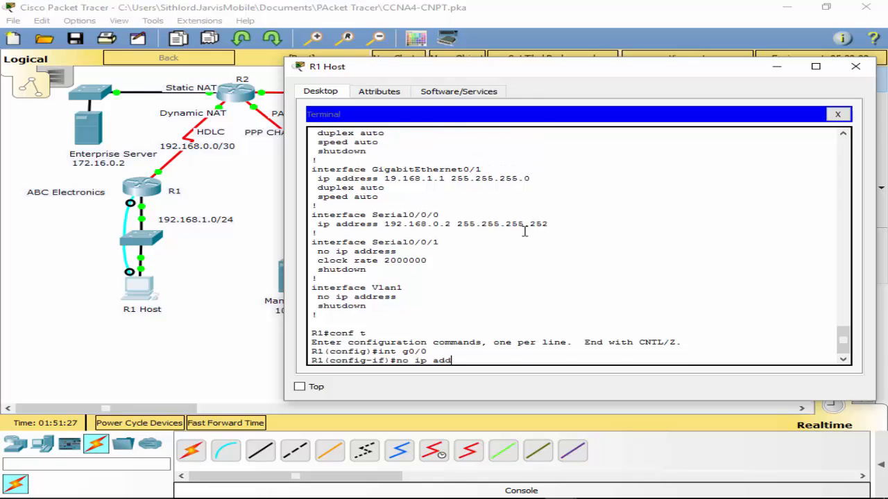
key("Return")
- Set R1's interface g0/1 to 192.168.1.1 with mask 255.255.255.0 and leave configuration mode
type("int g0.1")
key("Return")
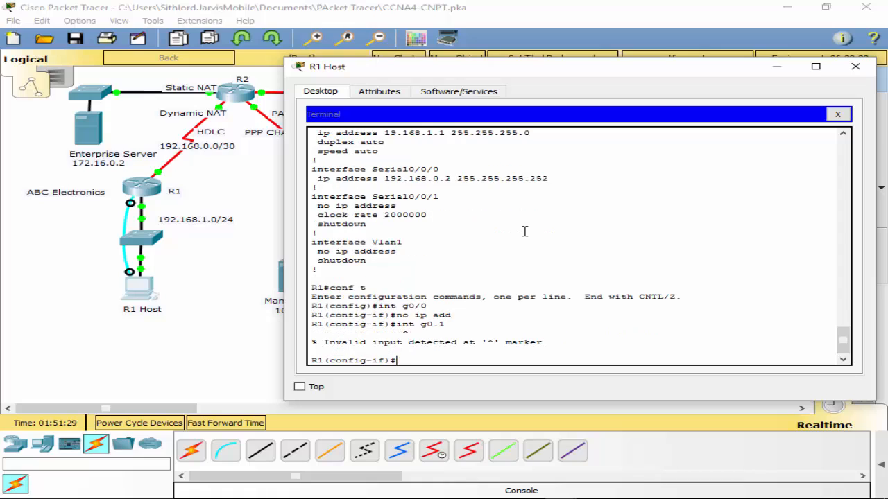
type("int g0./1")
key("Return")
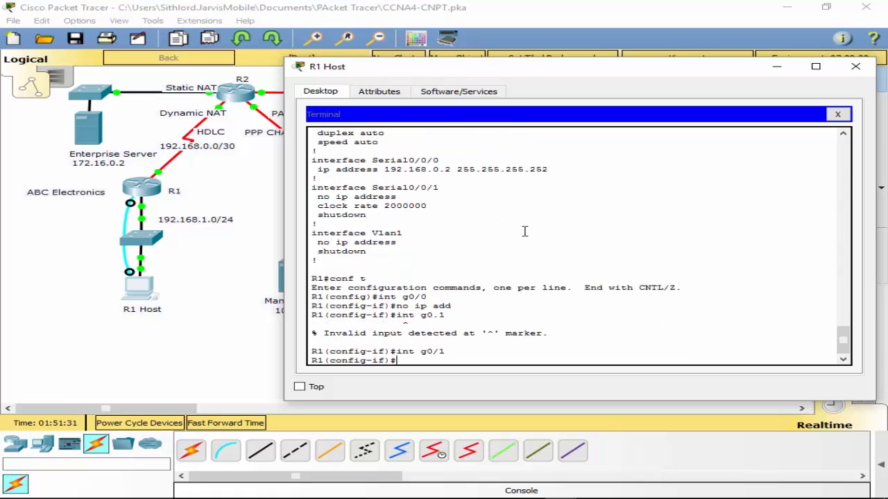
type("ip add 192.168.1.1")
key("Return")
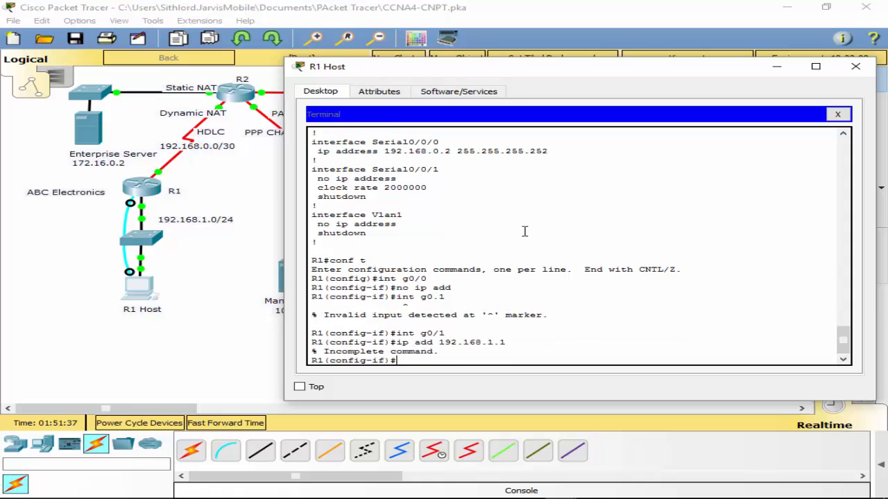
key("Up")
type("255.255.")
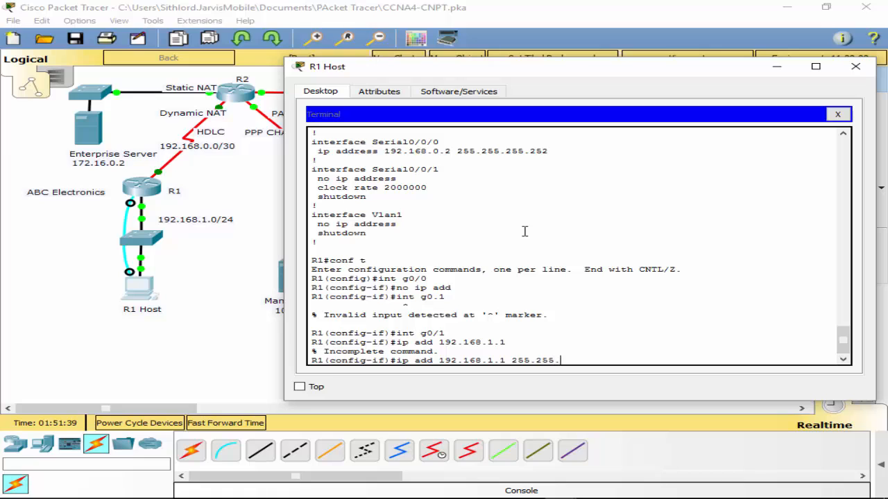
type("255.0")
key("Return")
type("exit")
key("Return")
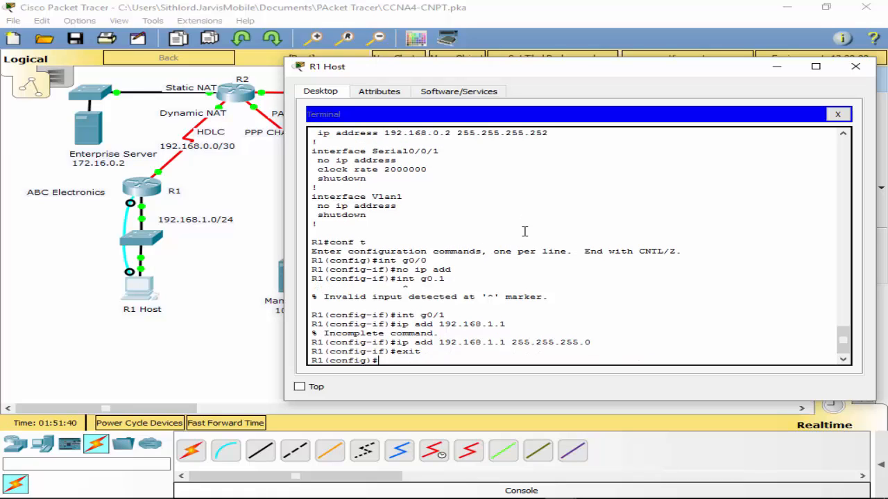
type("exit")
key("Return")
- Ping 192.168.1.5 from R1 to test the corrected LAN interface
key("Return")
type("ping ")
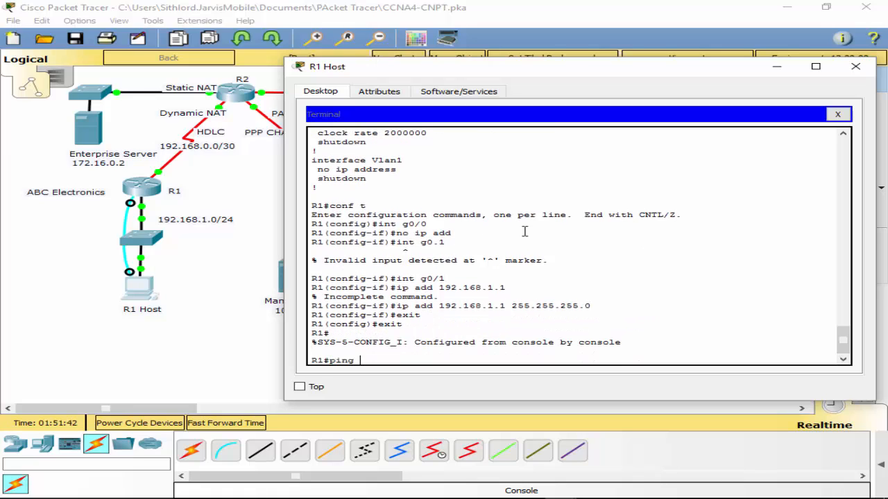
type("192.168.1.5")
key("Return")
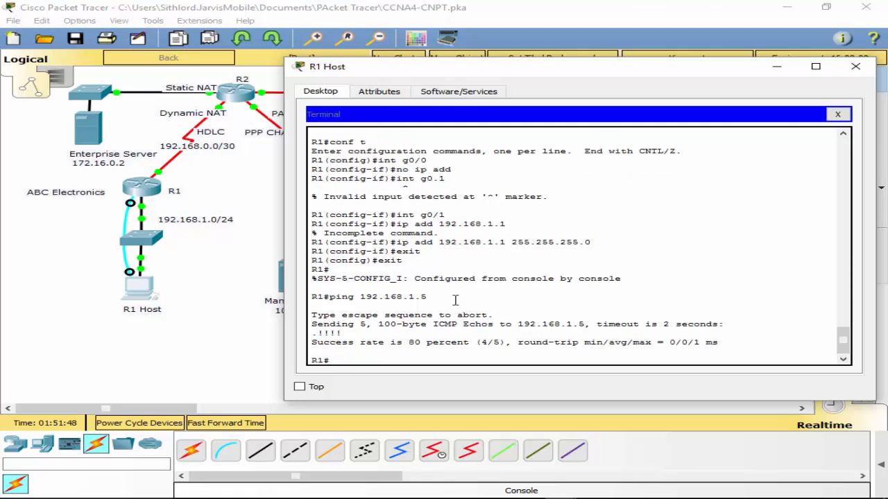
- Repeat the ping to 209.165.1.6 from R1 Host's Command Prompt, and close the R1 Host window
left_click(151, 297)
left_click(151, 297)
left_click(837, 114)
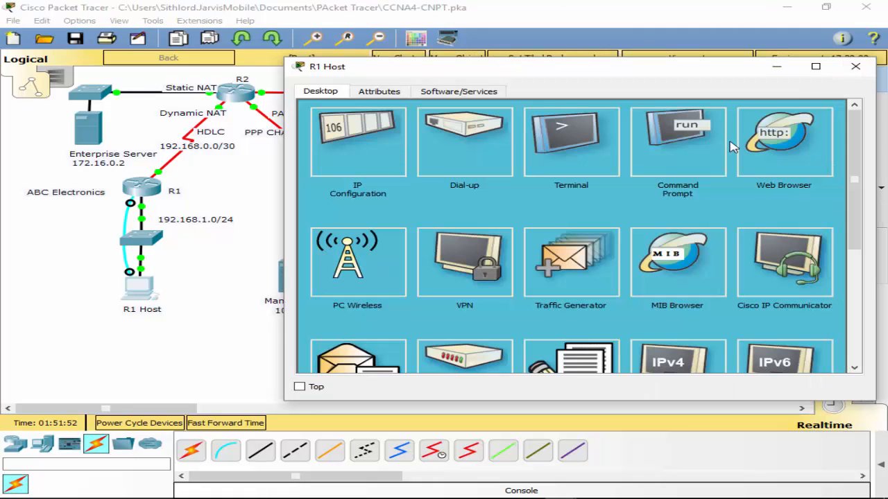
left_click(685, 161)
key("Return")
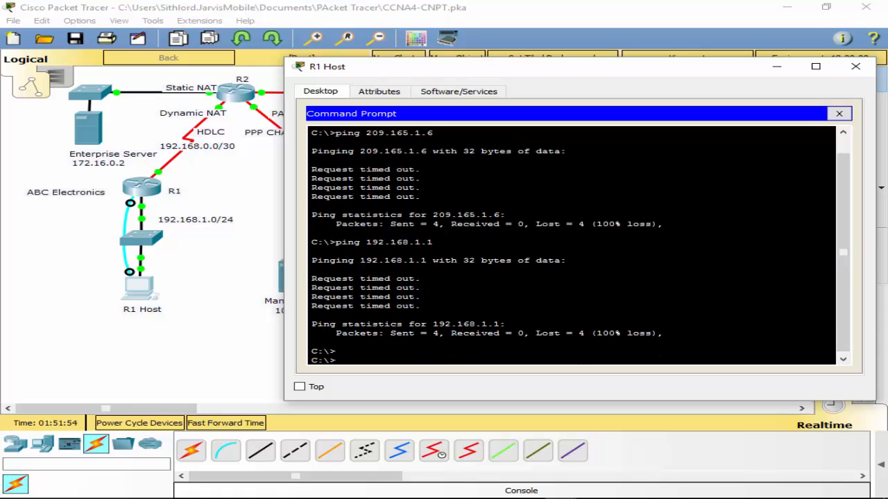
key("Up")
key("Up")
key("Return")
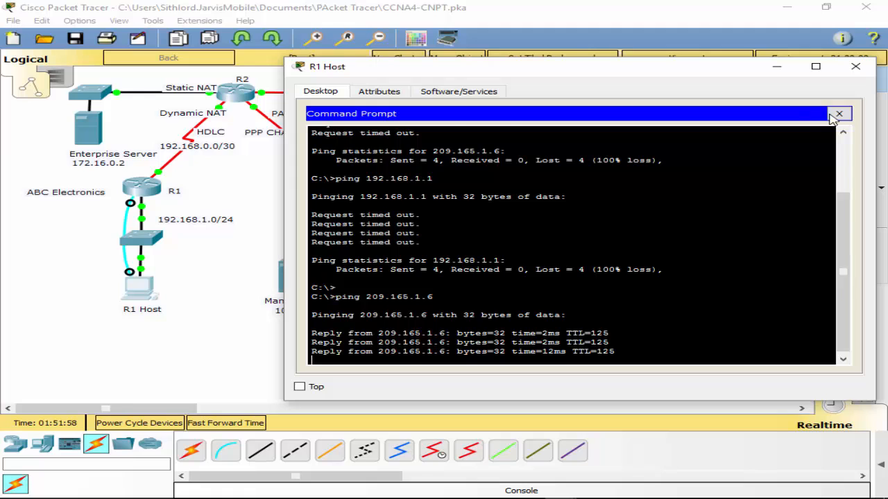
left_click(837, 114)
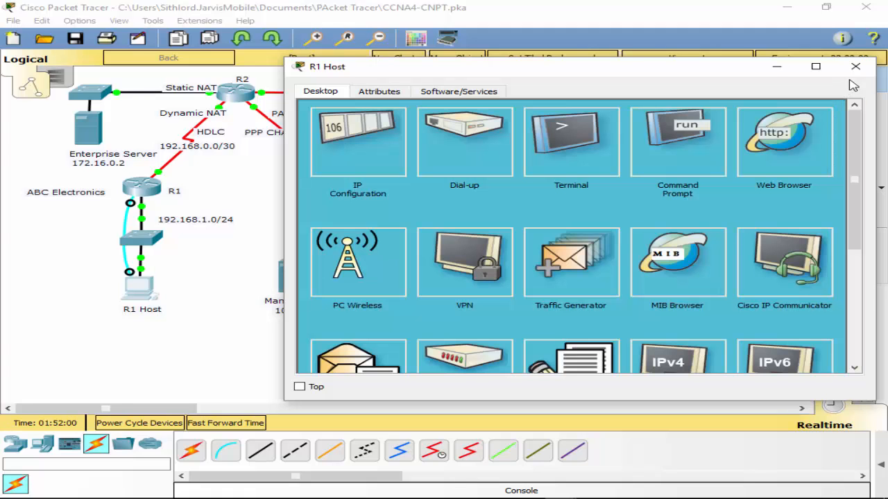
left_click(870, 68)
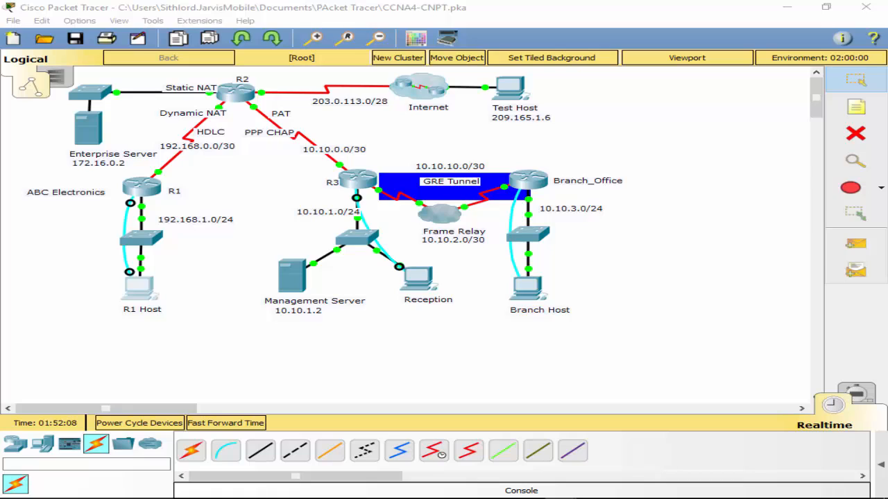
- Check the completion percentage in the PT Activity instructions and close that window
left_click_drag(887, 63, 380, 80)
left_click(546, 80)
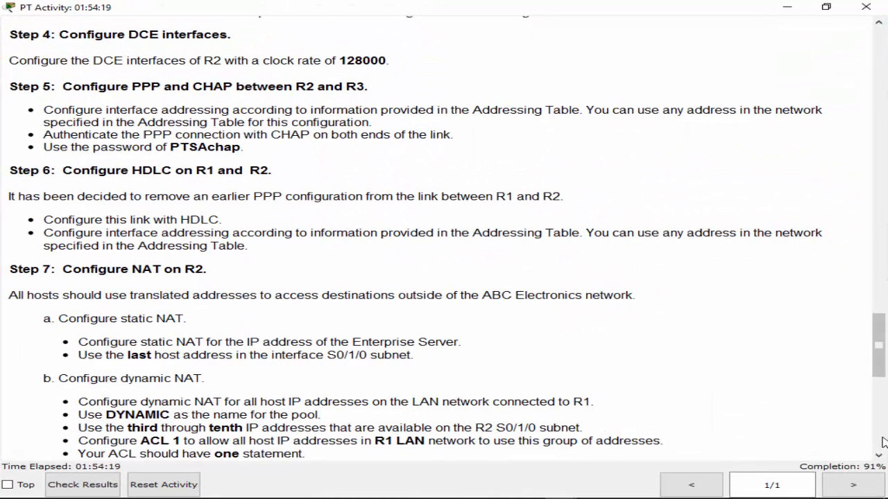
left_click_drag(856, 19, 867, 9)
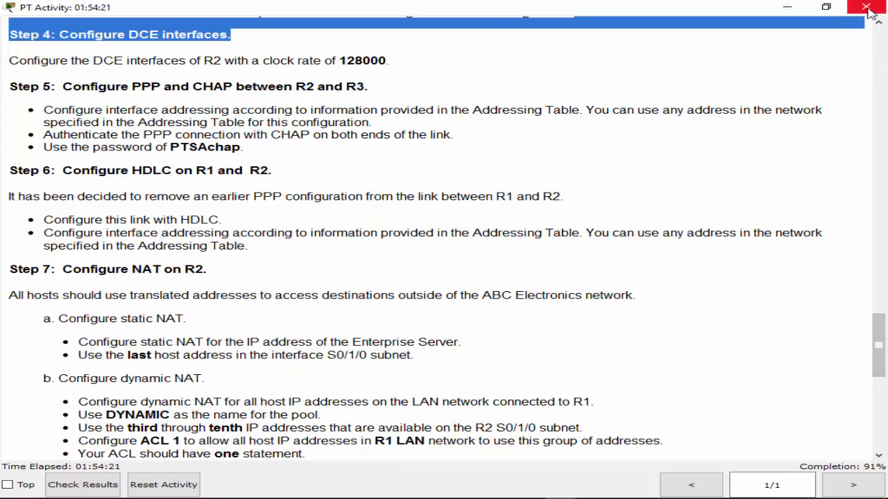
left_click(867, 8)
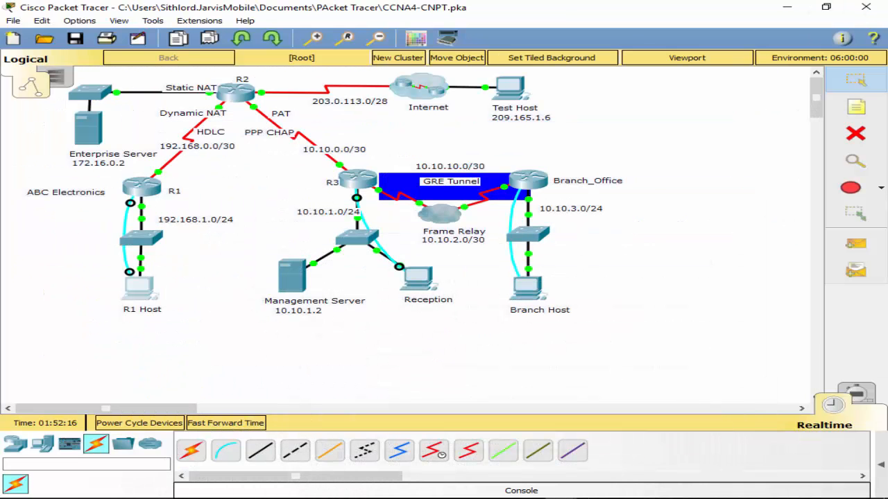